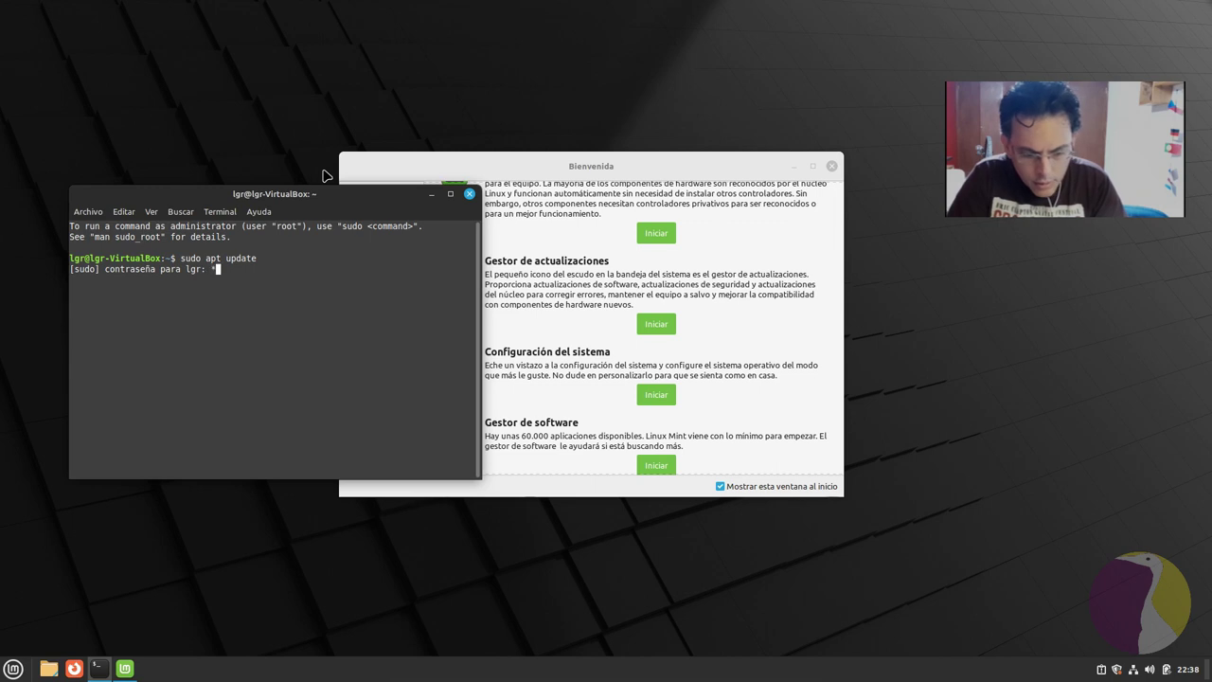
Submit the account password for sudo apt update, and install the available upgrades with sudo apt upgrade, answering s to continue
key(Return)
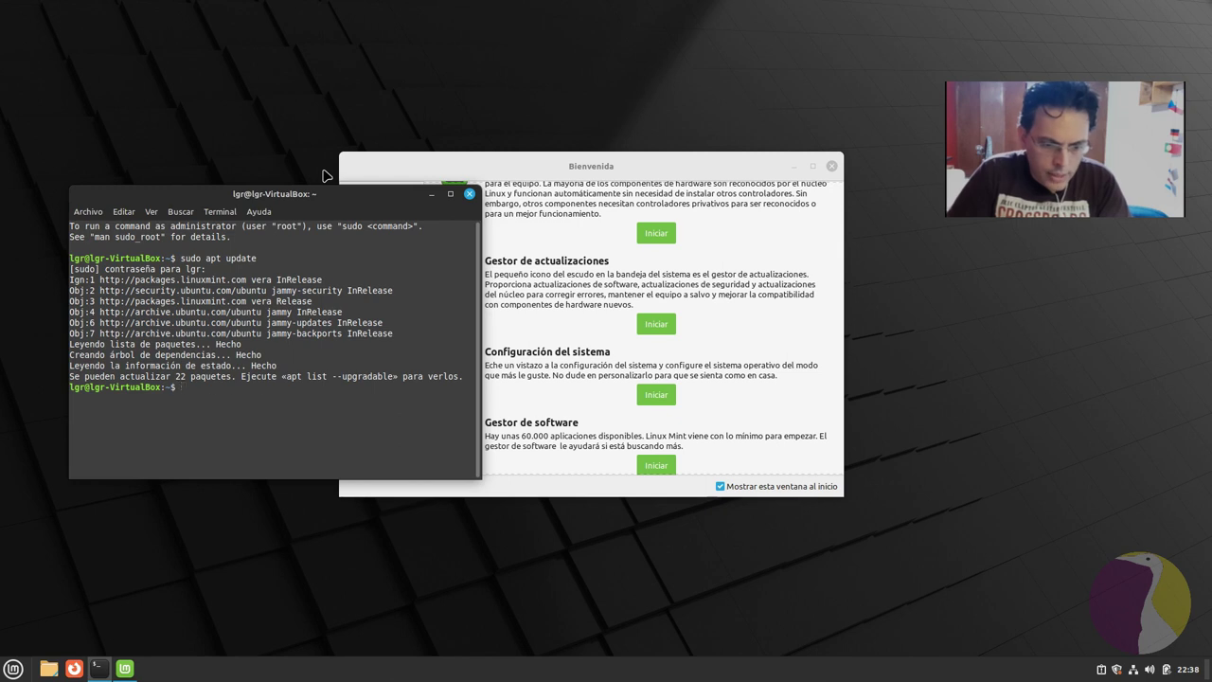
key(Up)
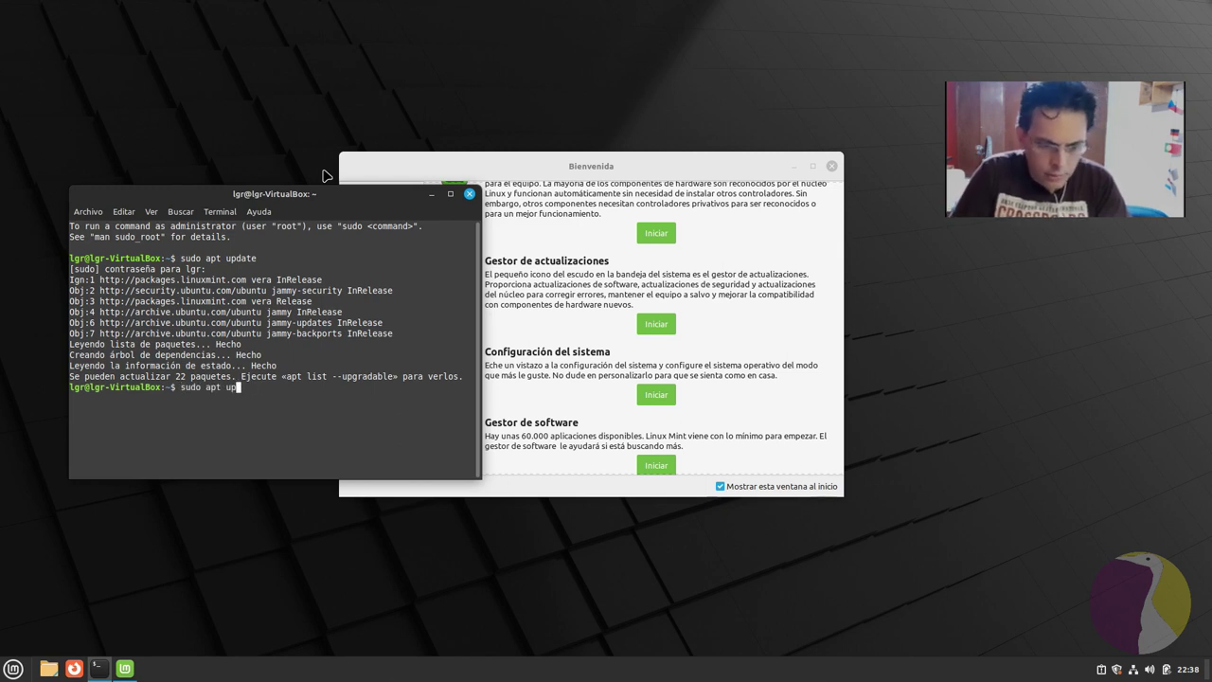
key(Return)
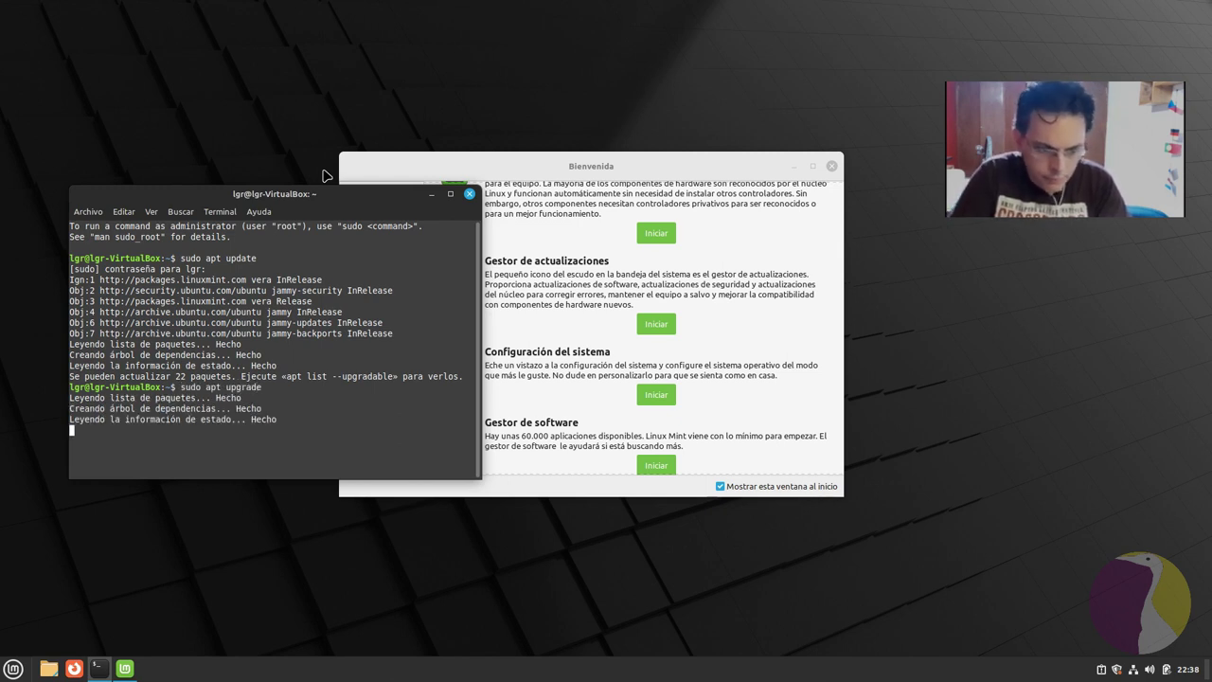
text(s)
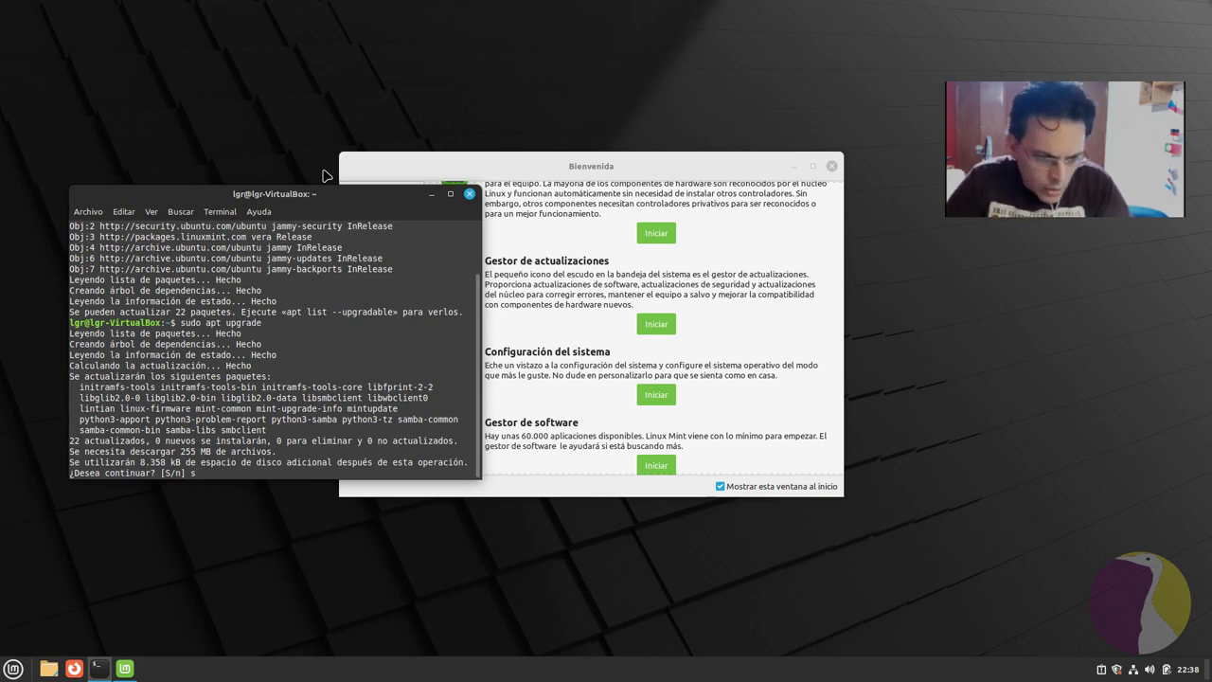
key(Return)
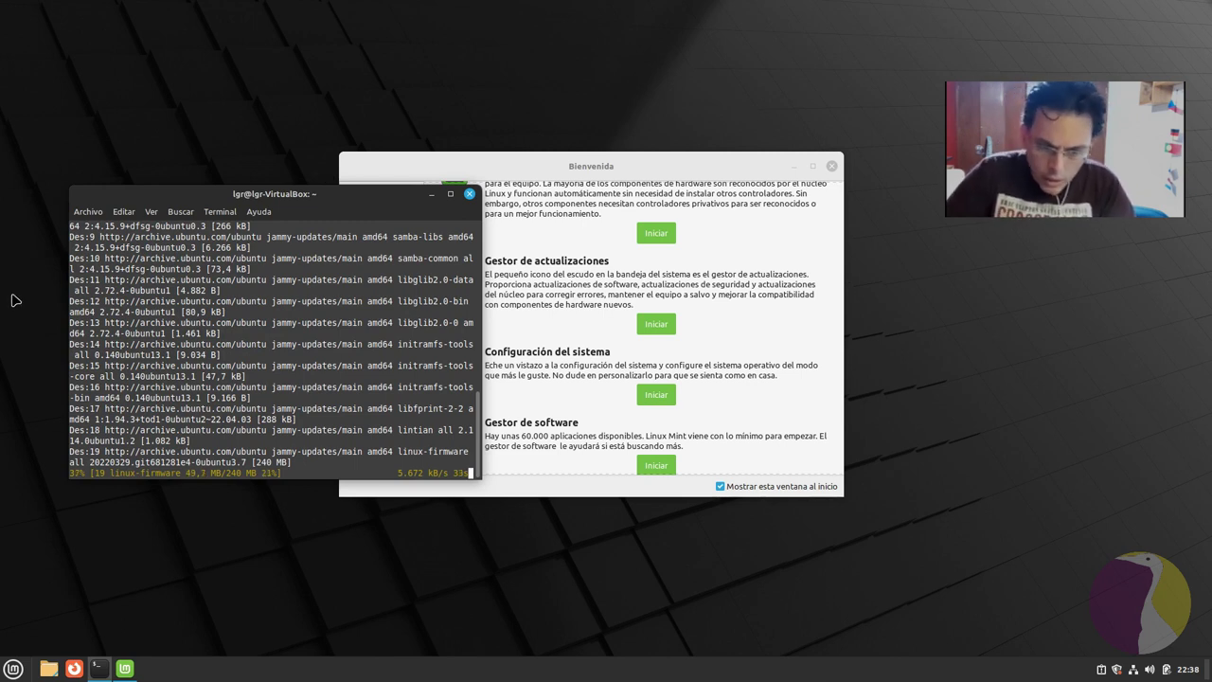
Minimize the terminal and examine the Primeros pasos entries of the Bienvenida window, from the driver manager to the firewall
click(432, 196)
scroll(729, 314, down, 1)
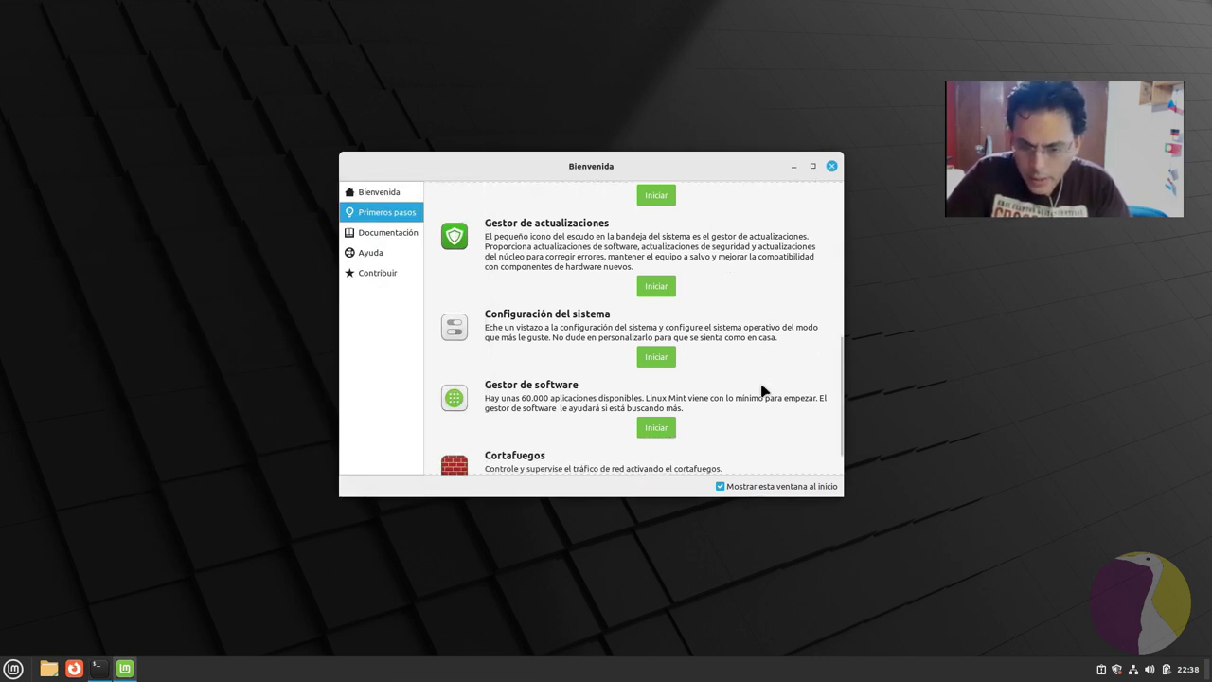
scroll(763, 390, up, 2)
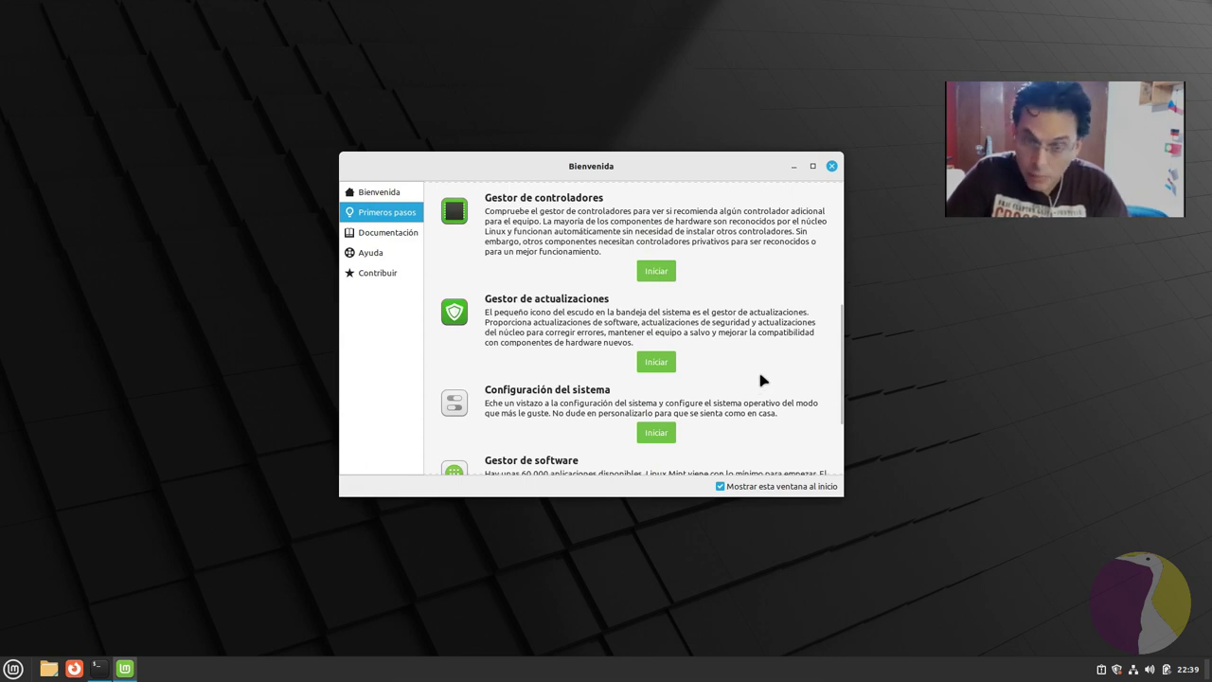
scroll(782, 384, down, 2)
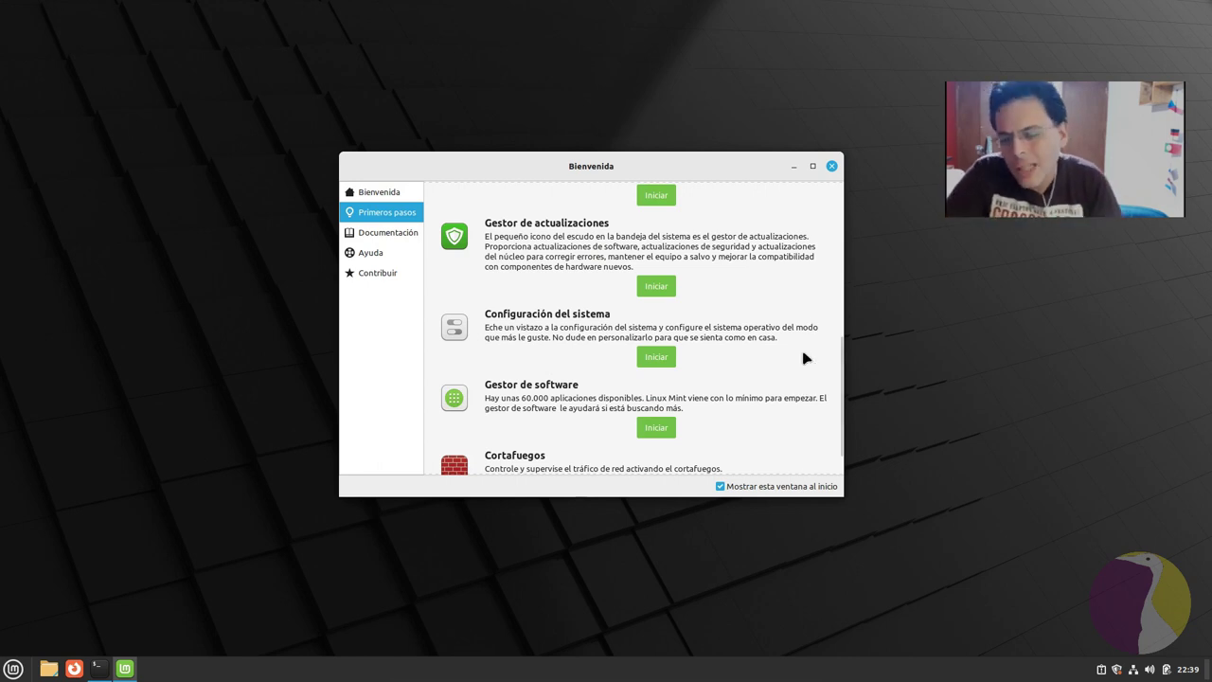
scroll(806, 360, down, 1)
scroll(809, 364, up, 2)
scroll(809, 368, down, 2)
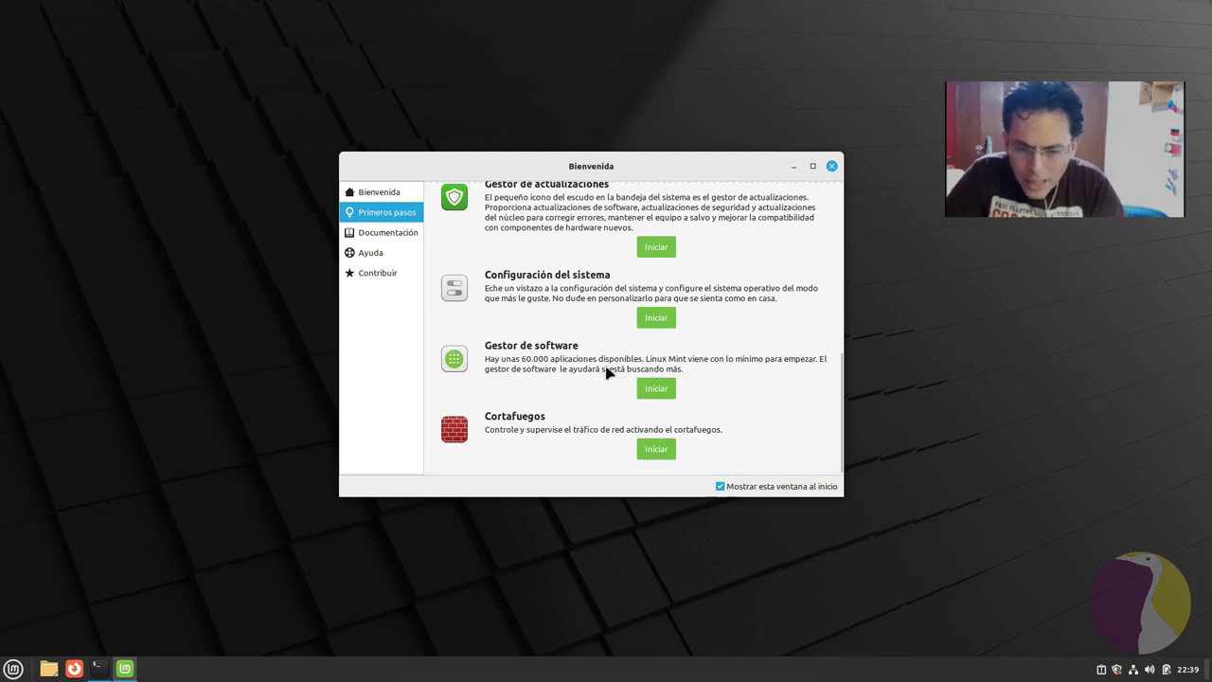
scroll(609, 372, up, 2)
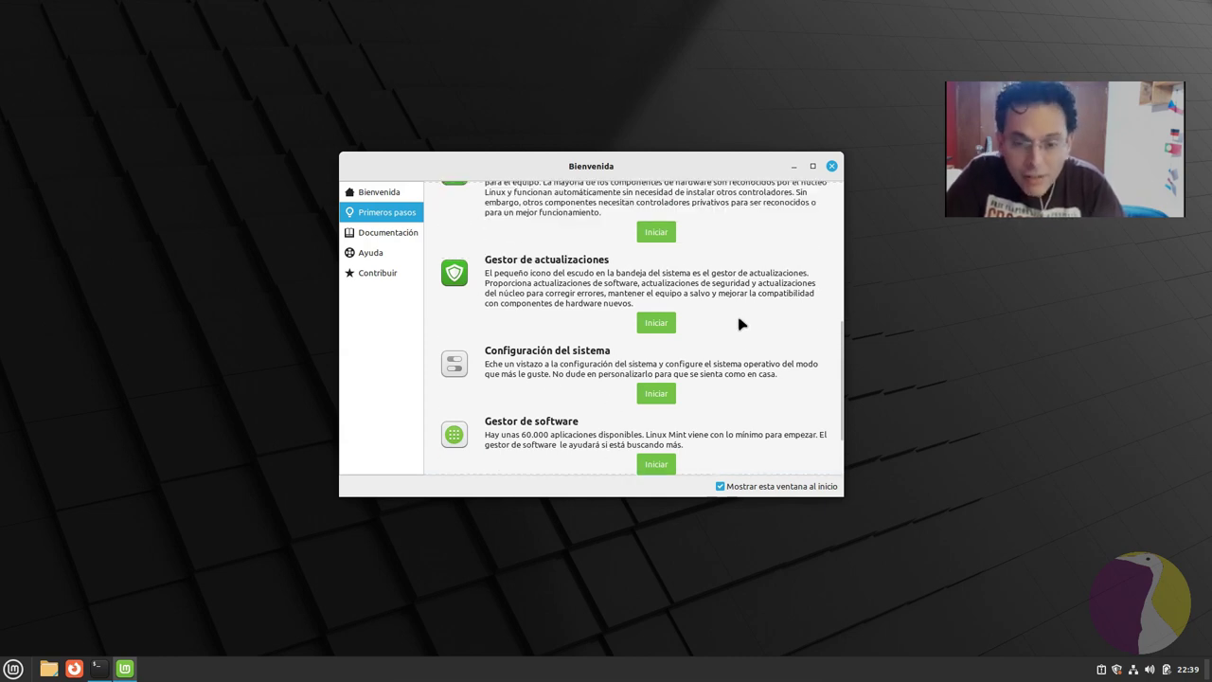
scroll(791, 308, up, 3)
scroll(790, 310, down, 2)
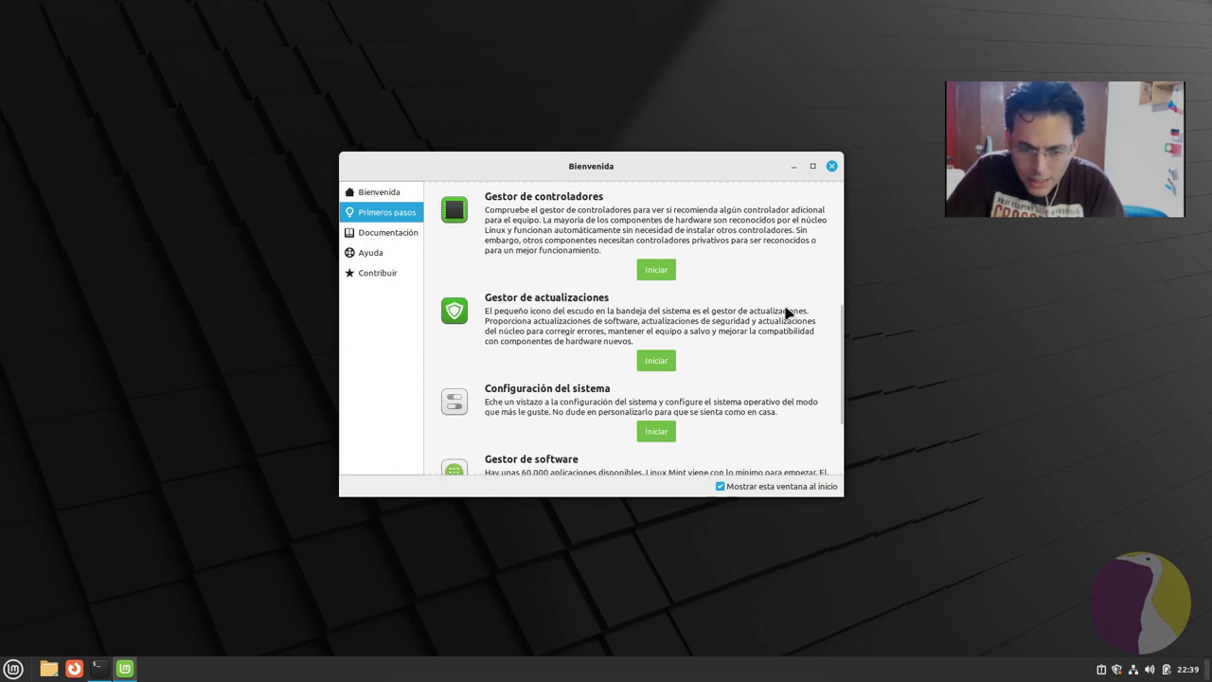
scroll(780, 284, down, 1)
scroll(778, 338, down, 1)
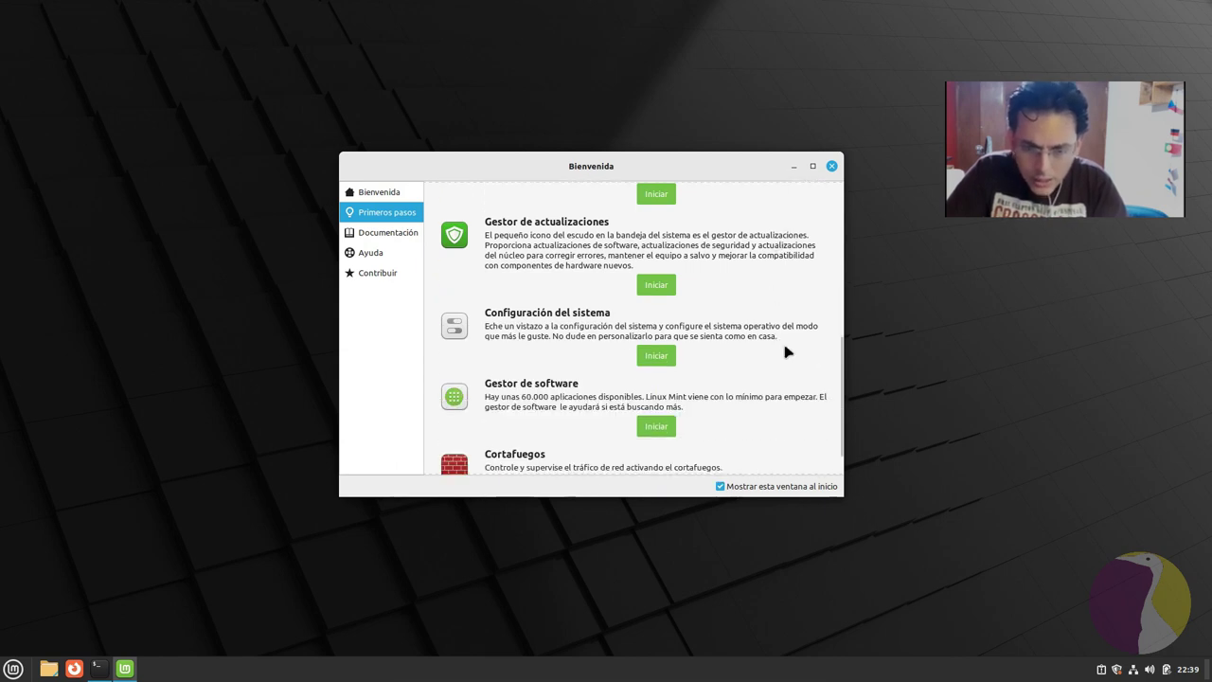
scroll(714, 362, down, 1)
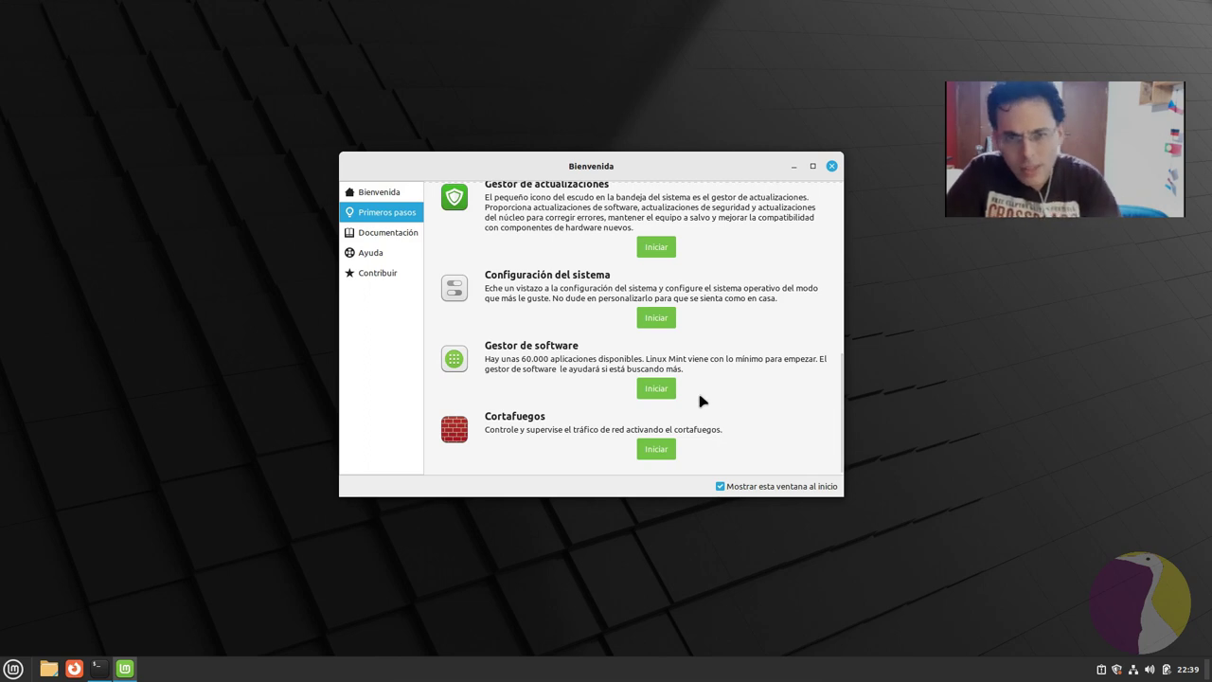
Open the Características nuevas page from the Documentación section, read its look and feel notes full screen, and minimize the browser
click(386, 233)
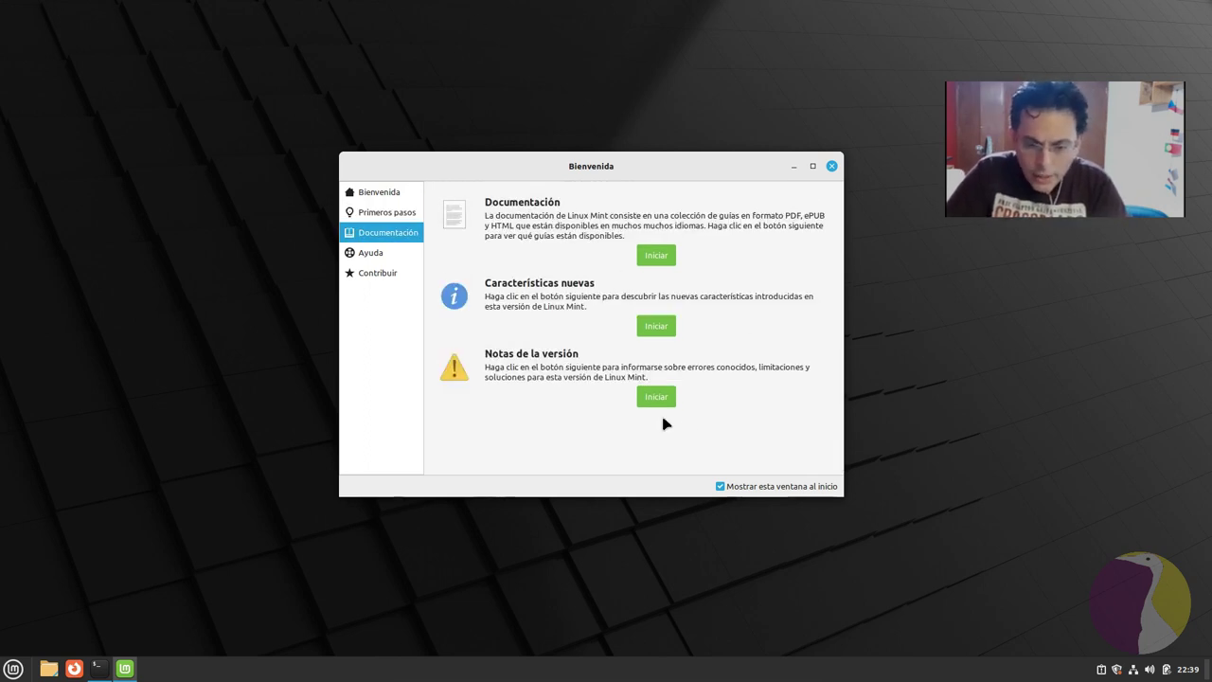
click(667, 326)
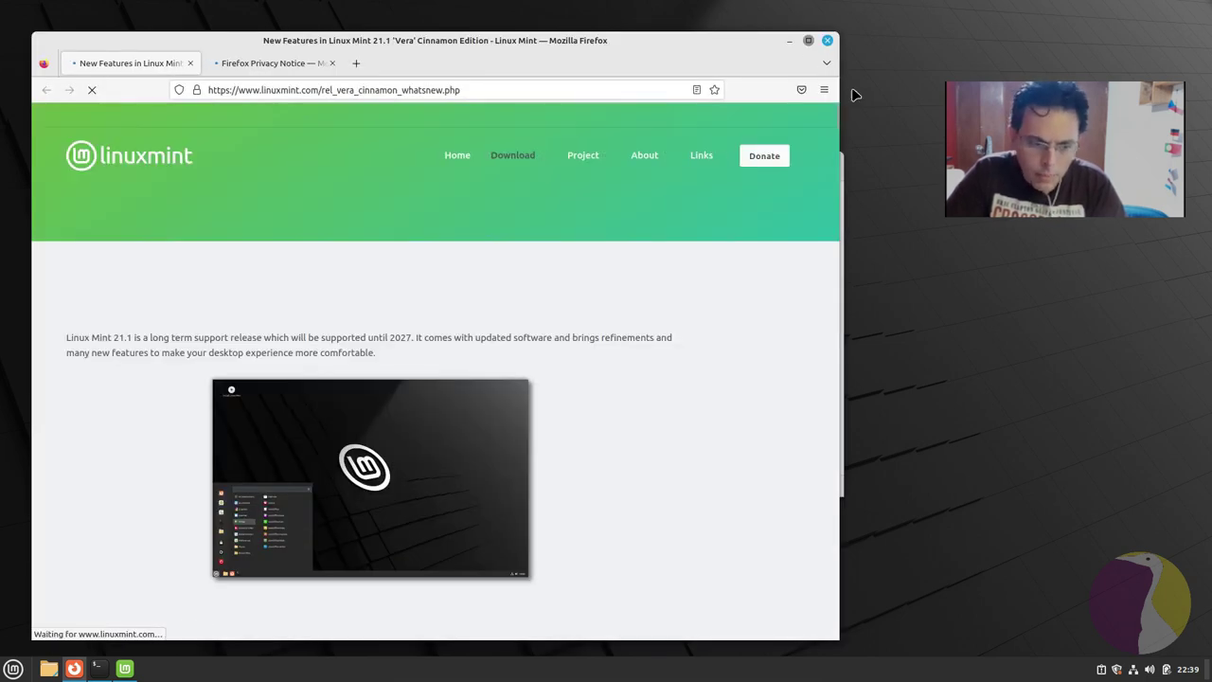
double_click(766, 40)
scroll(975, 374, down, 5)
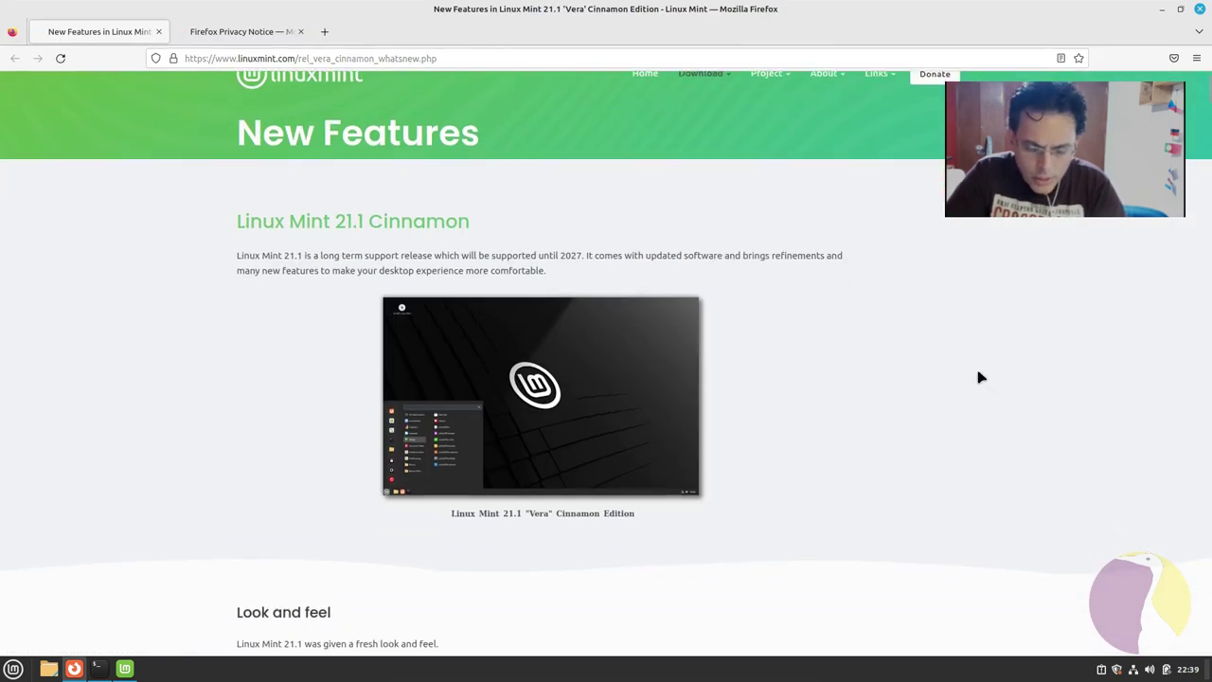
scroll(862, 379, down, 3)
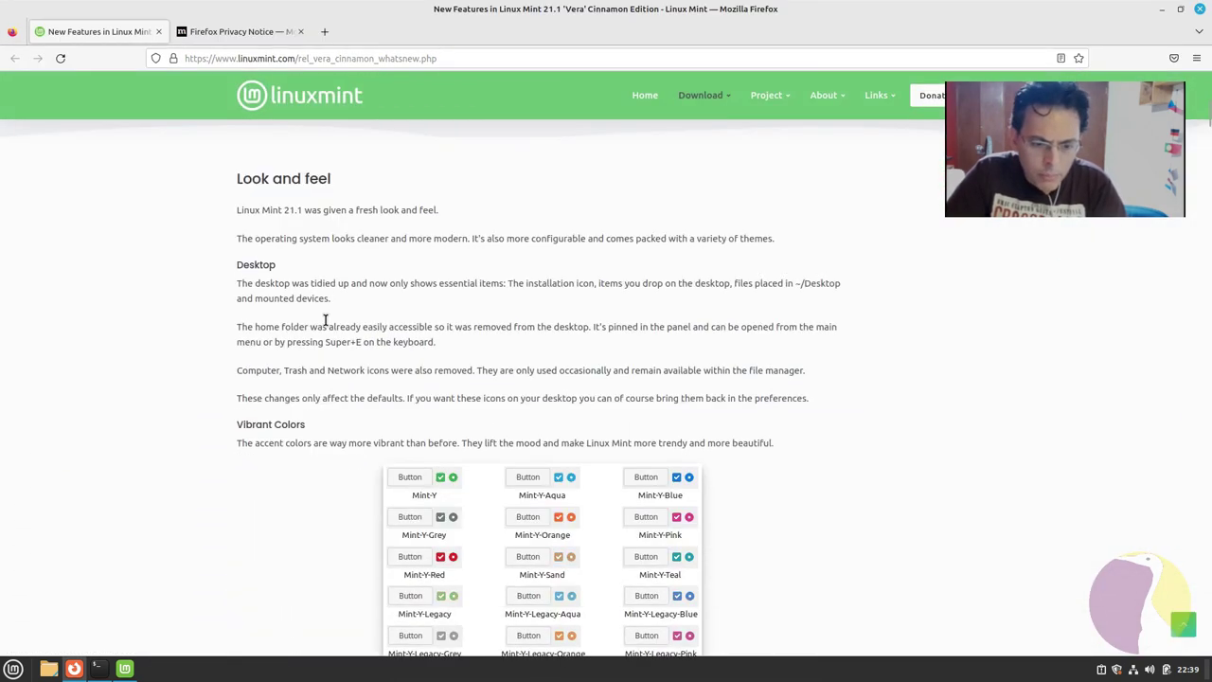
scroll(779, 395, up, 2)
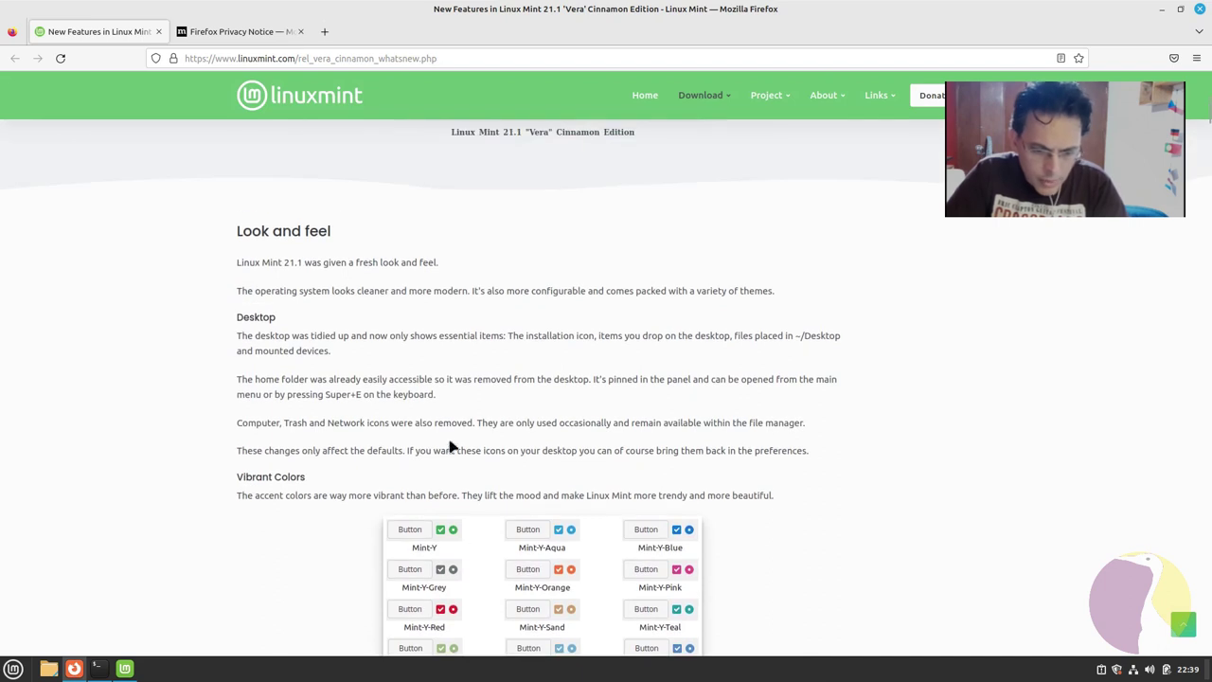
scroll(356, 355, down, 2)
scroll(356, 355, down, 6)
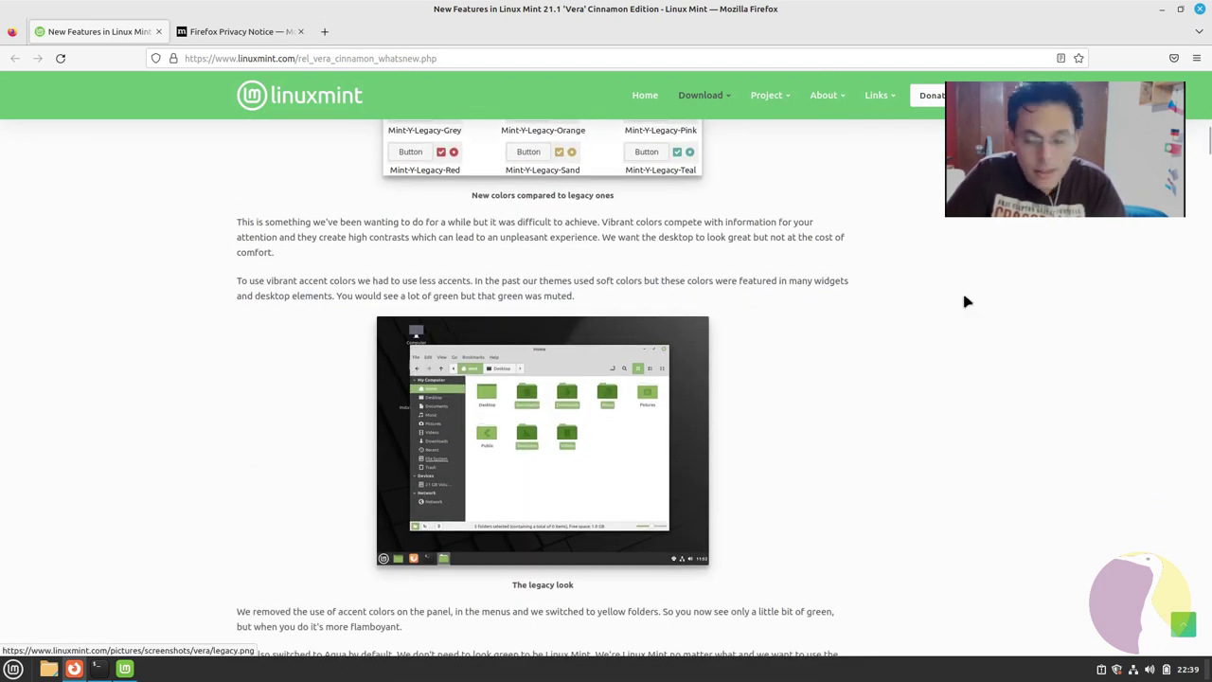
click(1164, 11)
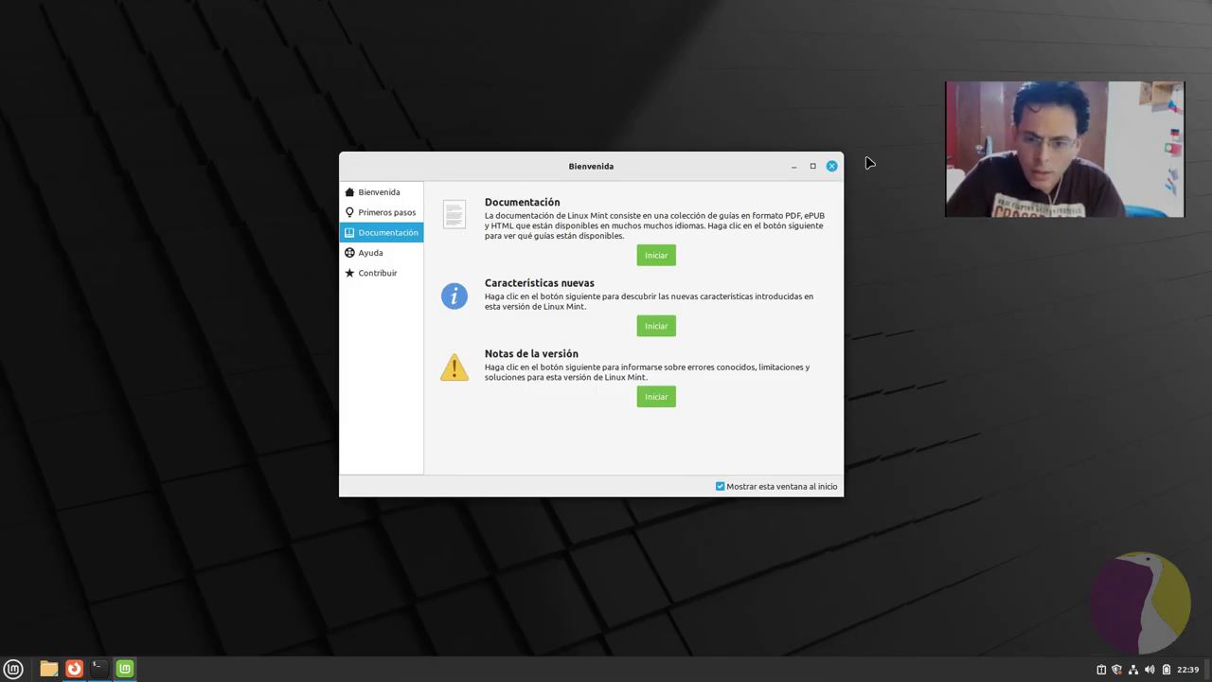
Show the Equipo, Carpeta personal and Papelera icons on the desktop through the desktop settings, and close both settings windows
click(811, 165)
right_click(417, 161)
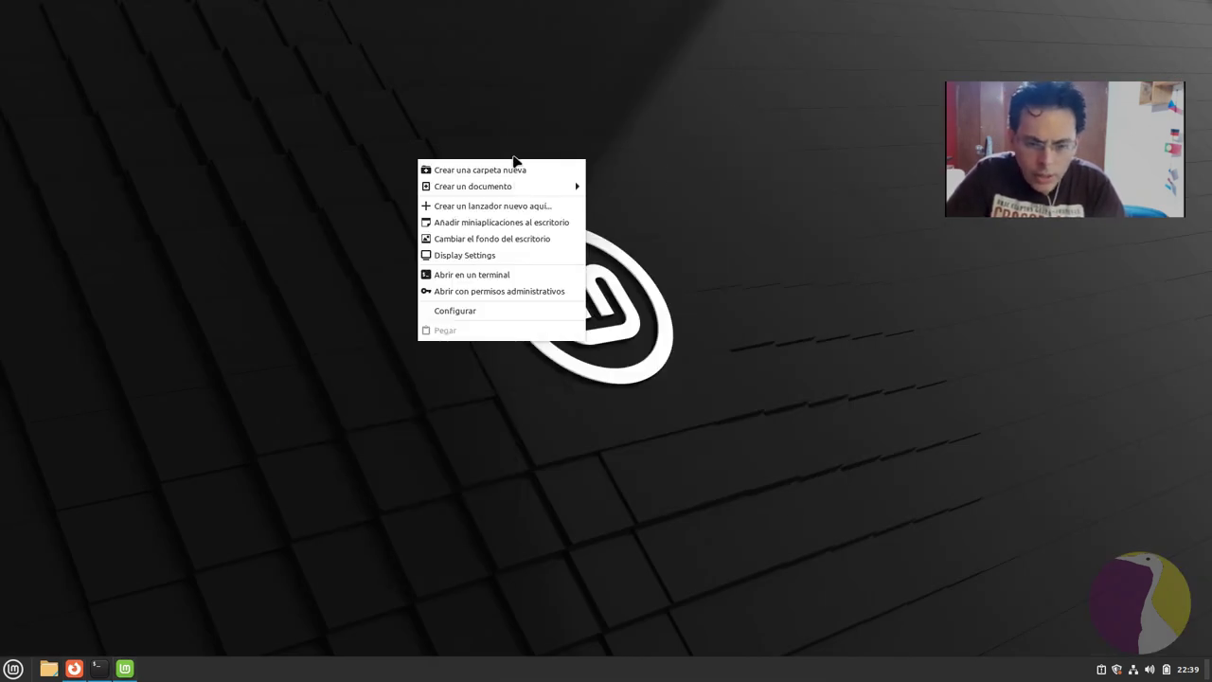
click(530, 312)
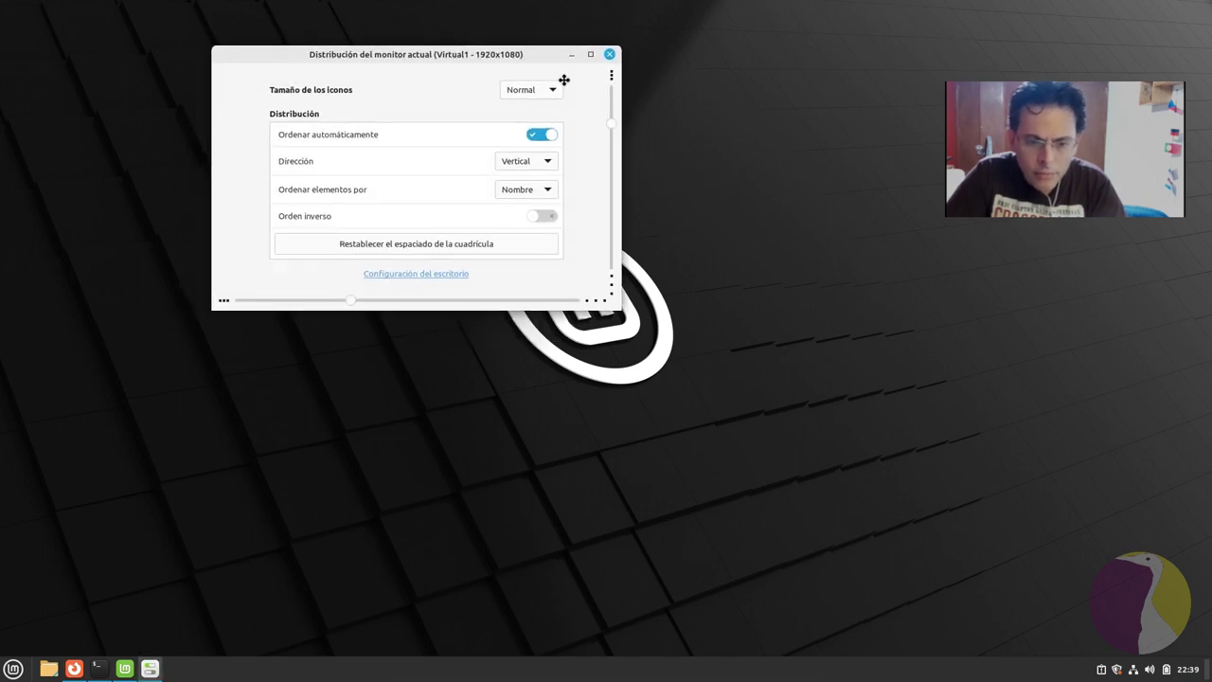
drag(523, 59, 600, 157)
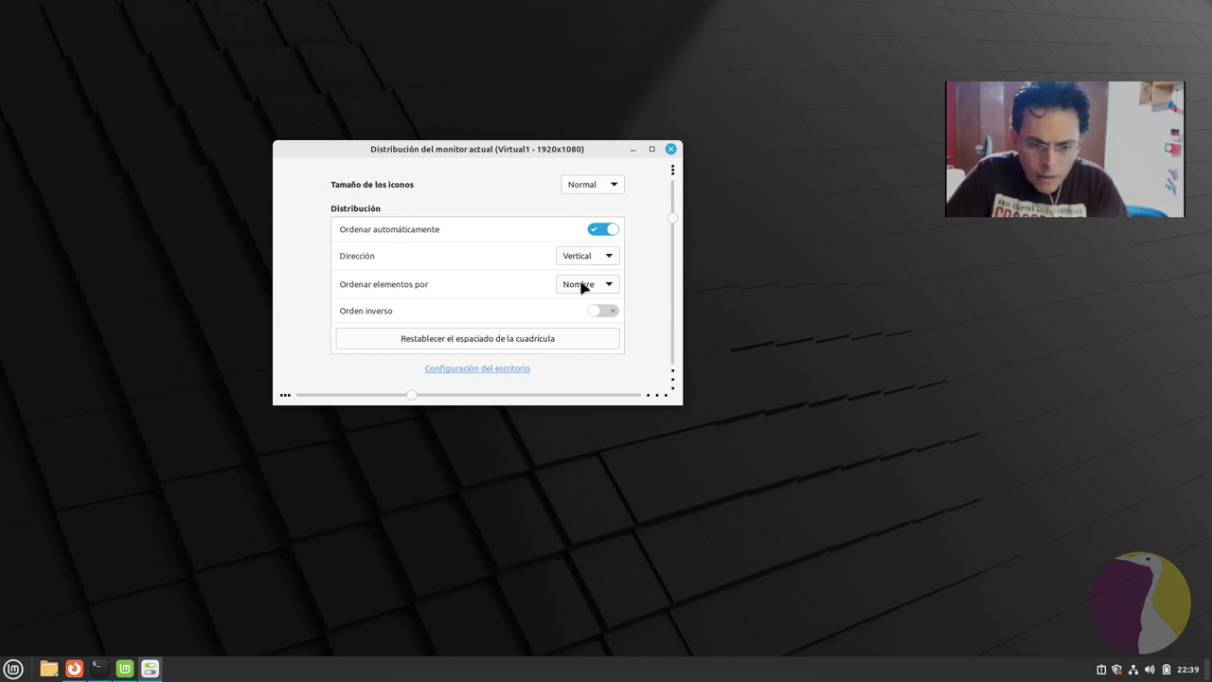
click(482, 367)
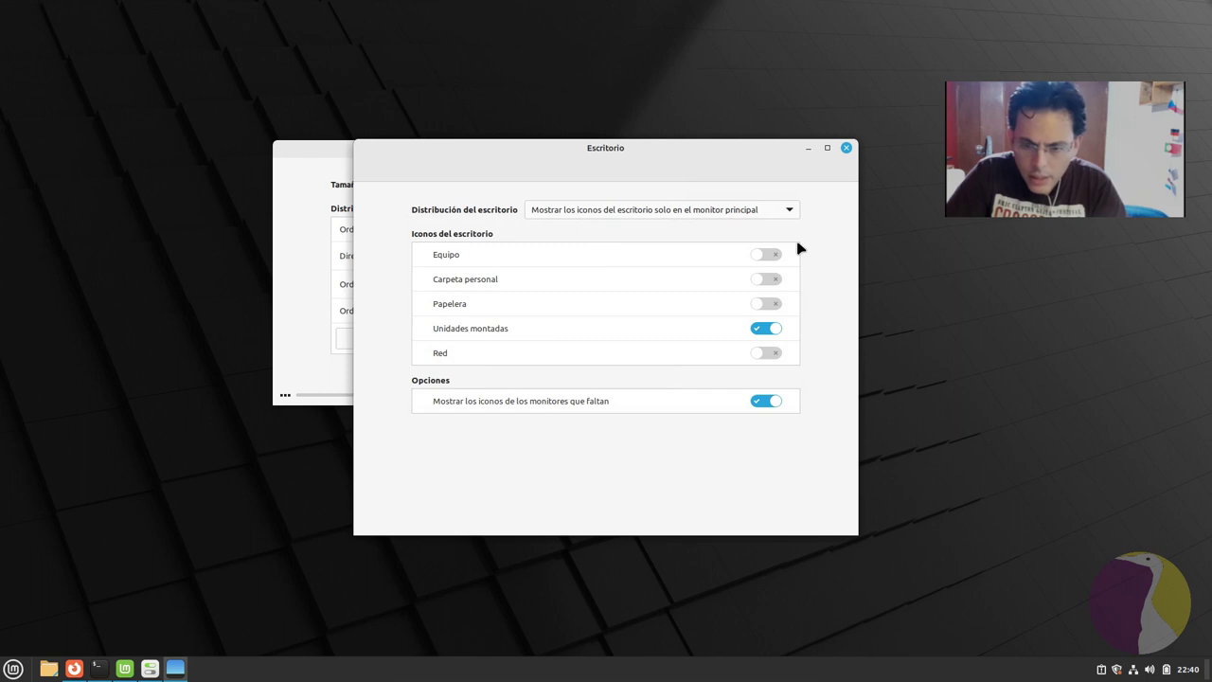
click(769, 256)
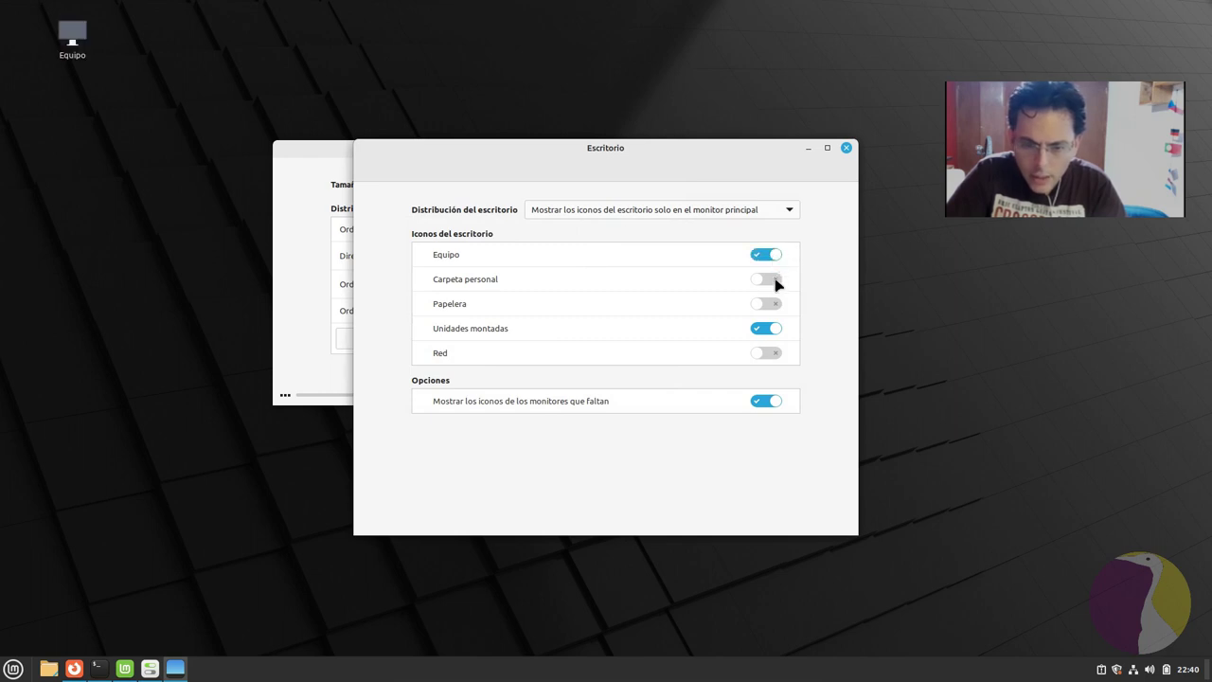
click(772, 280)
click(774, 303)
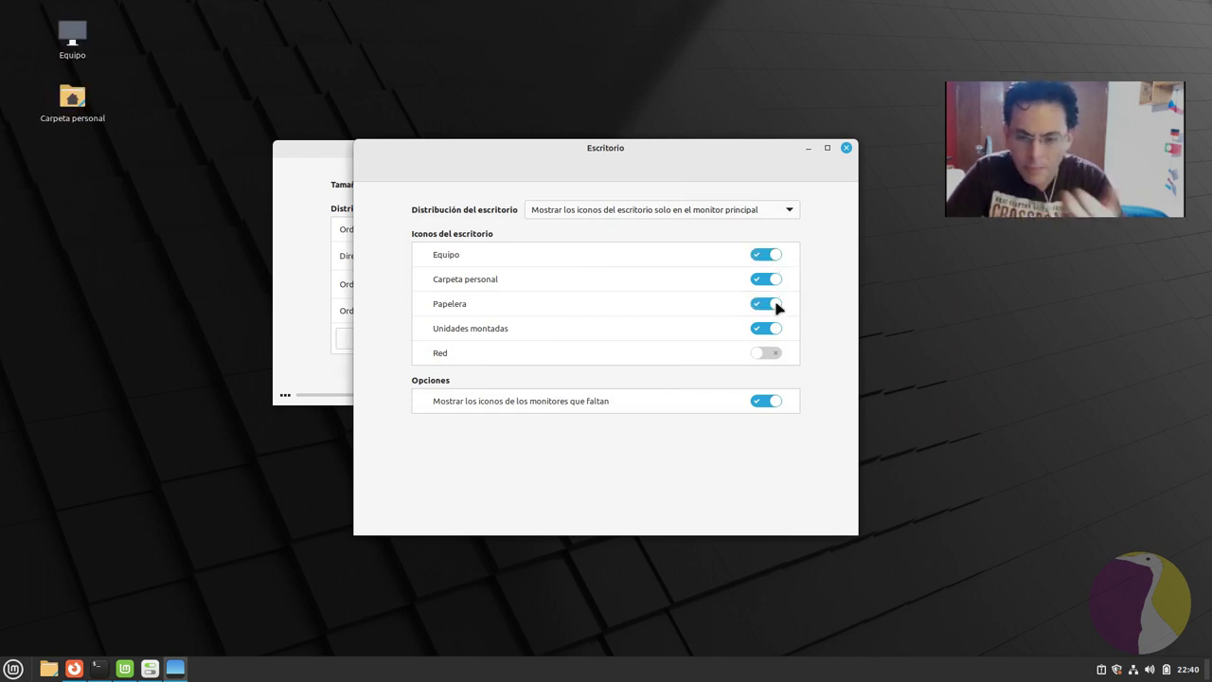
click(847, 149)
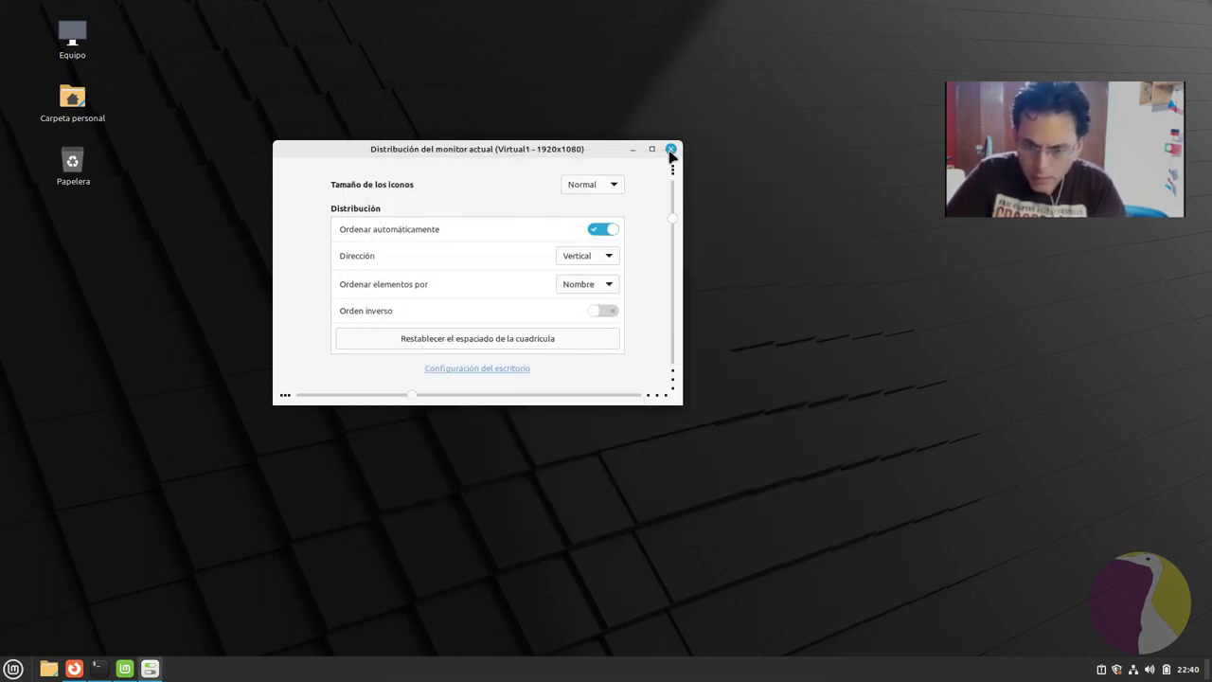
click(670, 150)
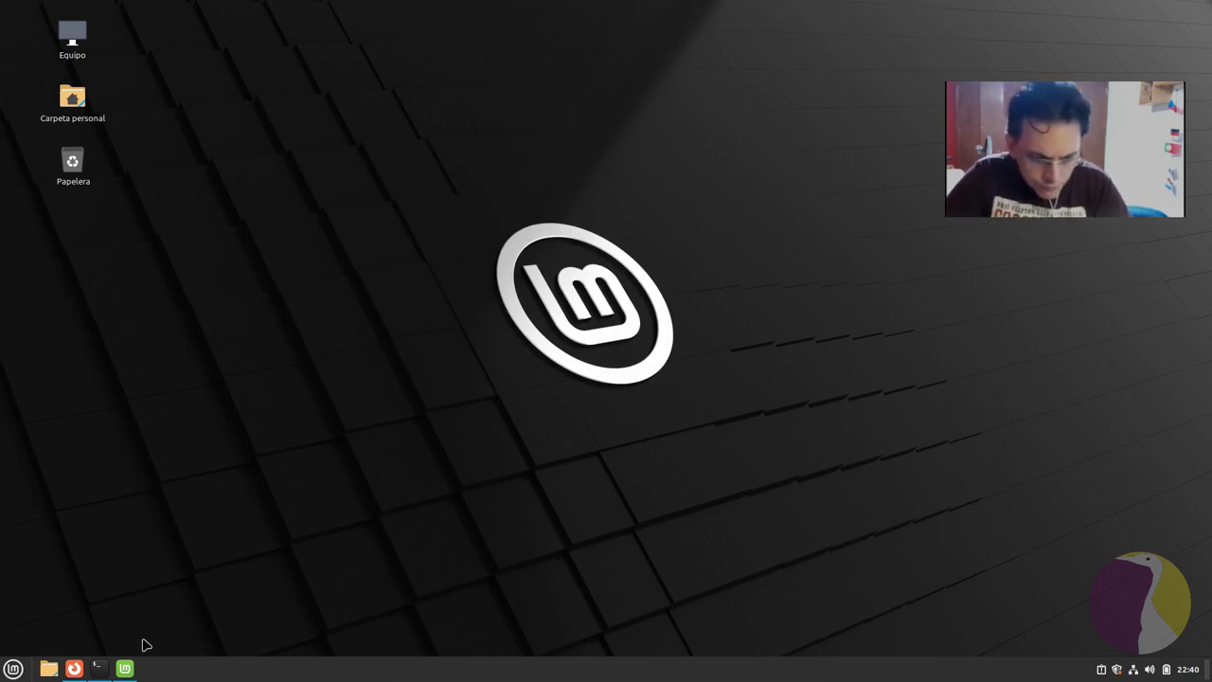
Check the progress of the package upgrade in the terminal and minimize it again
click(97, 667)
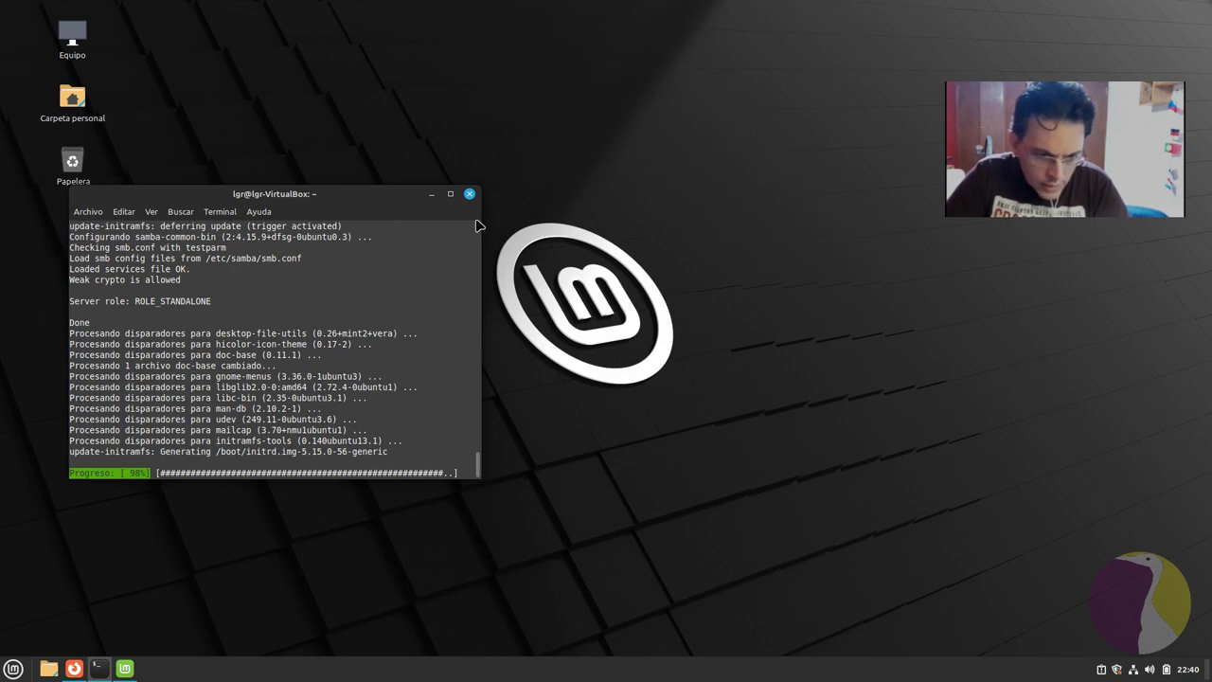
click(437, 195)
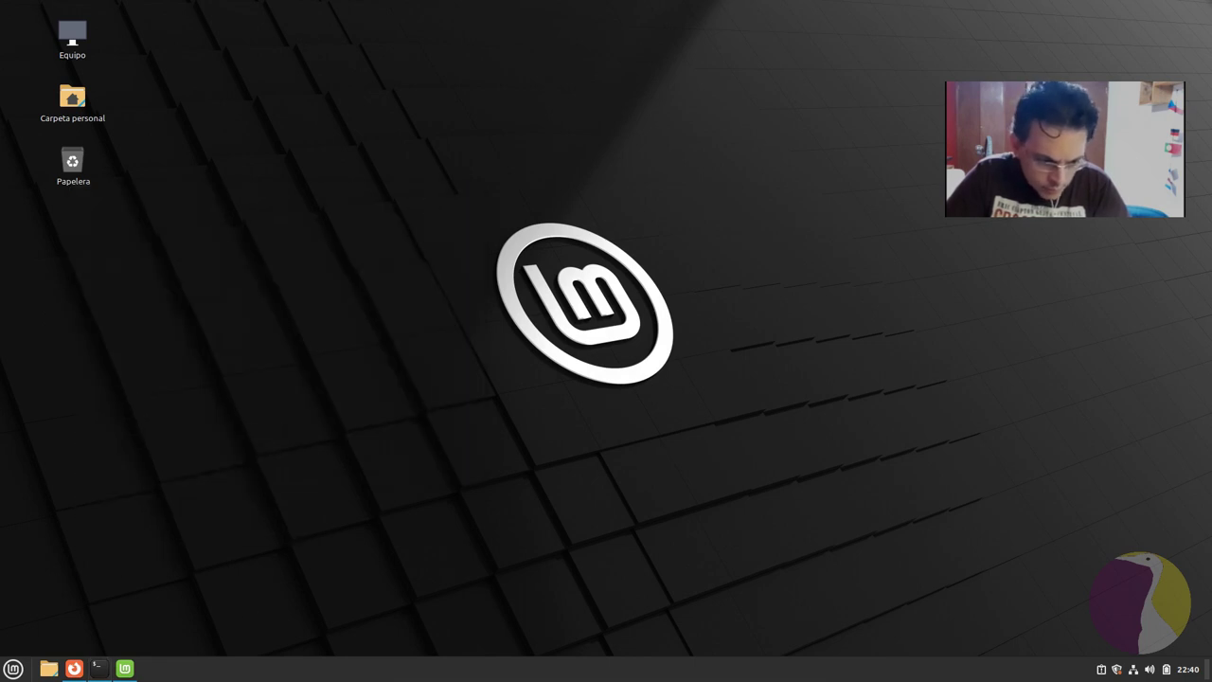
Look through the Ayuda, Contribuir, Documentación and Primeros pasos sections of the Bienvenida window, ending on its Bienvenida page
click(126, 669)
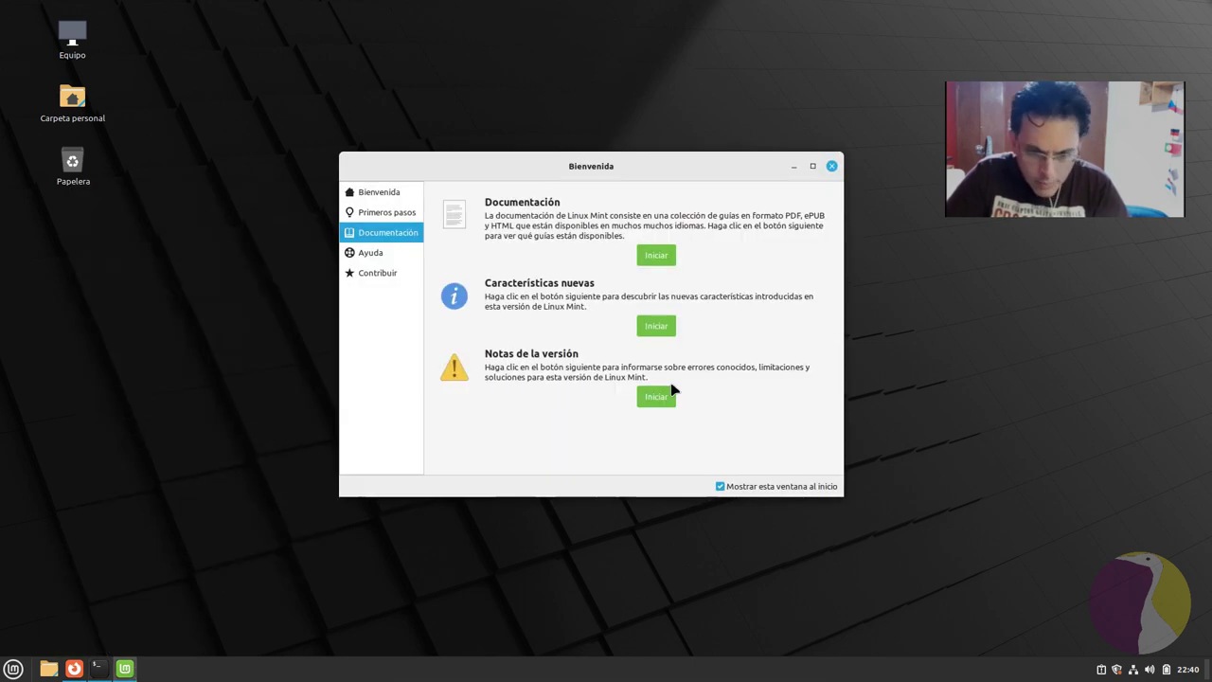
click(399, 254)
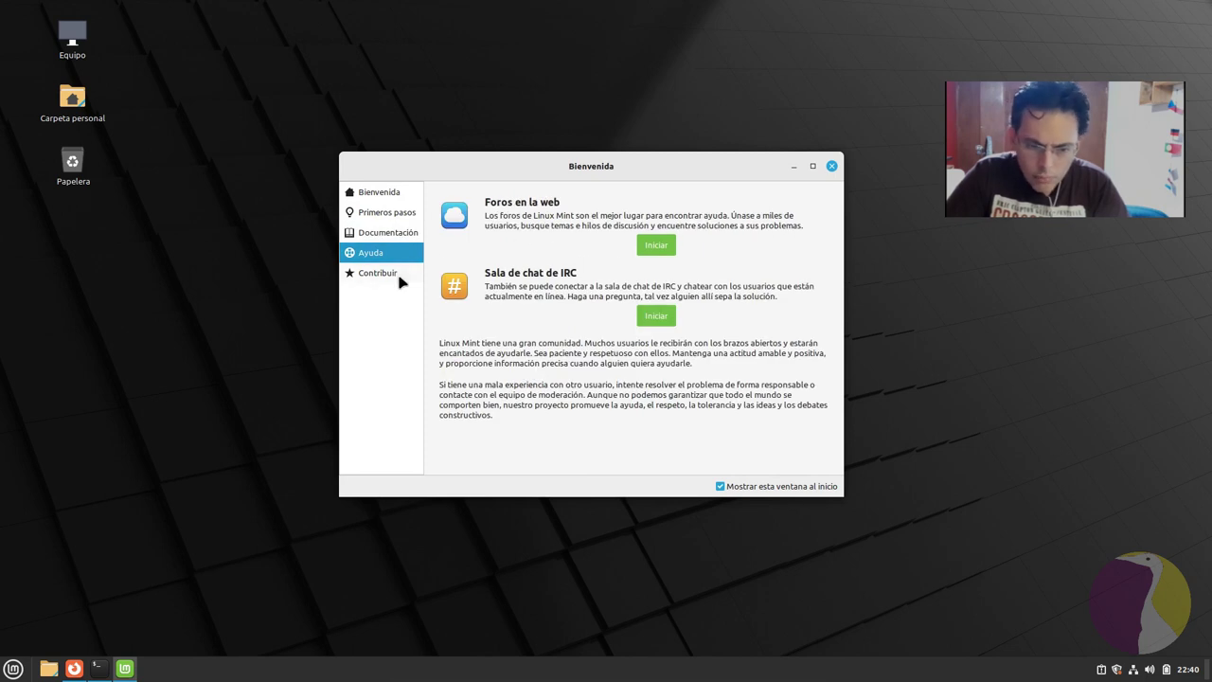
click(398, 280)
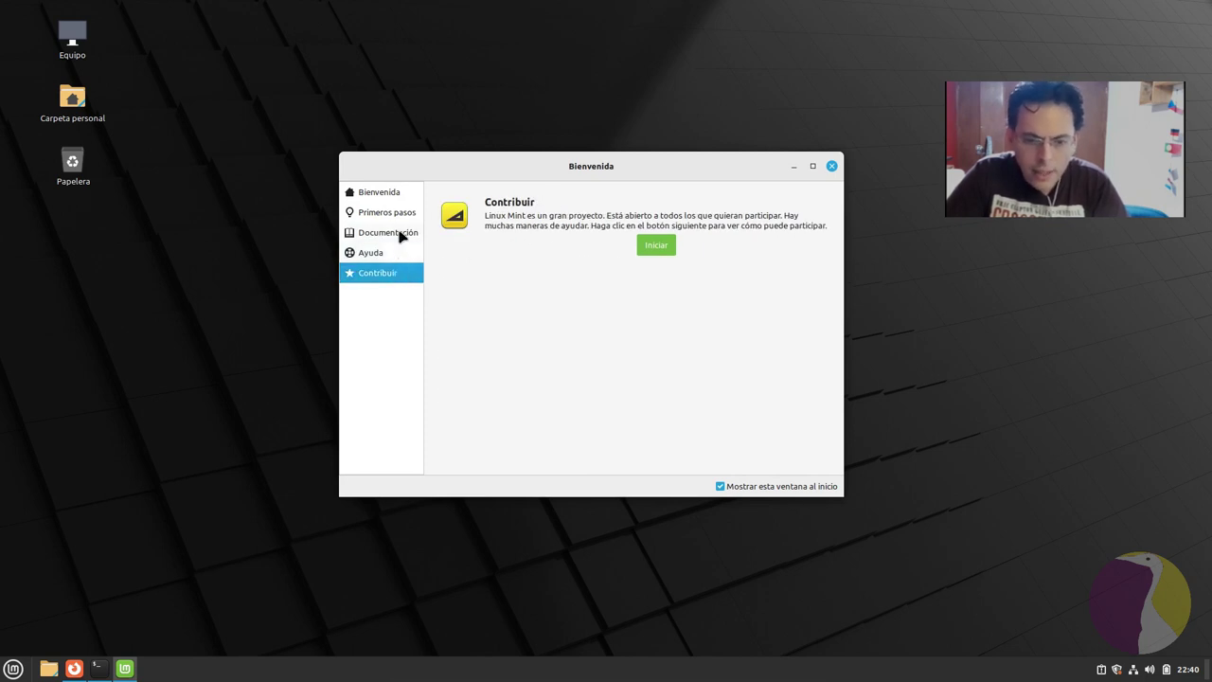
click(399, 234)
click(401, 212)
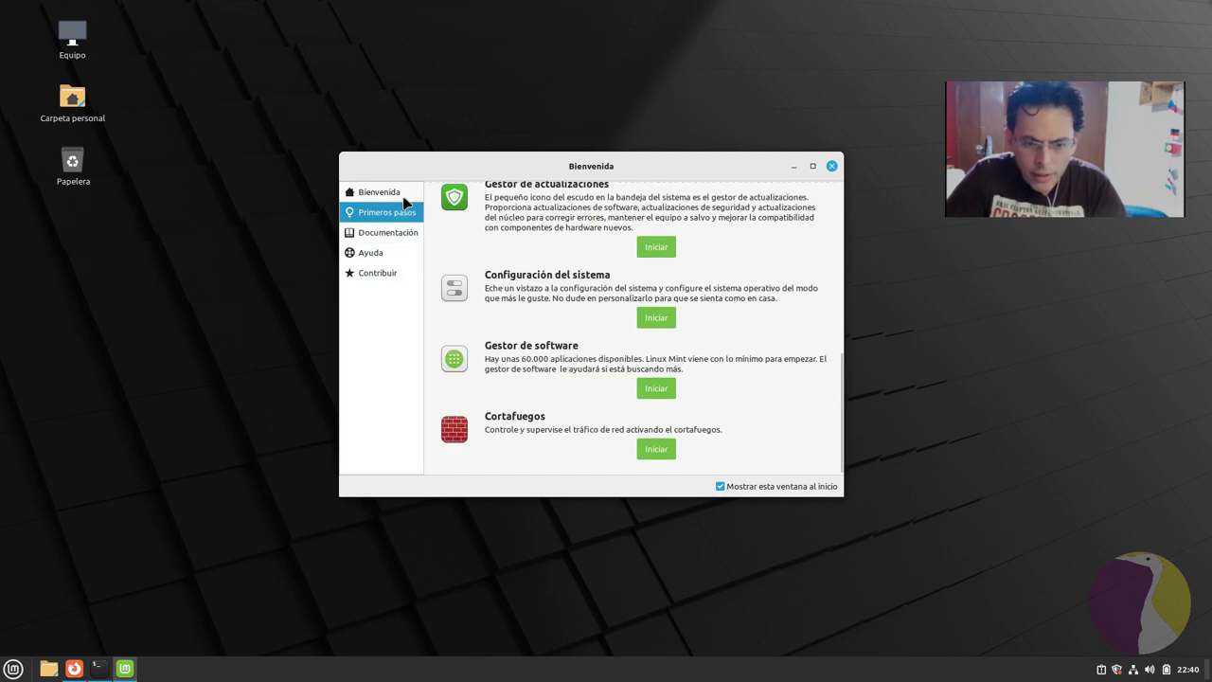
click(401, 195)
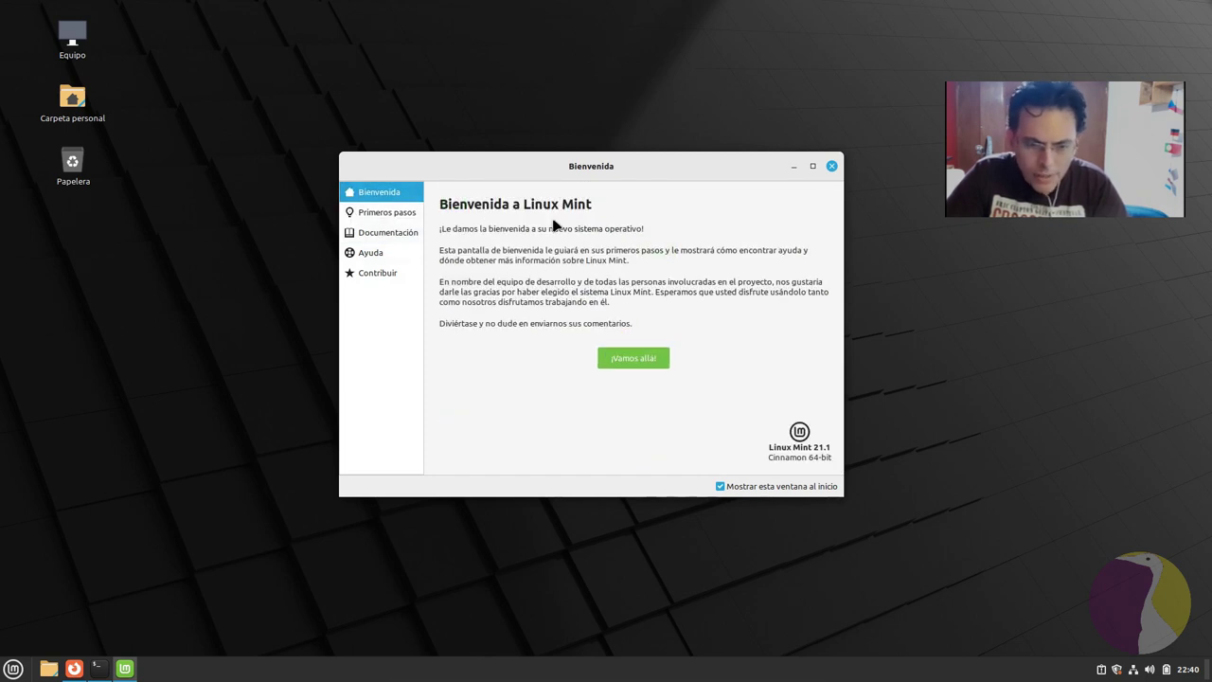
Close the Bienvenida window and the Firefox browser with the Linux Mint new features page
click(831, 167)
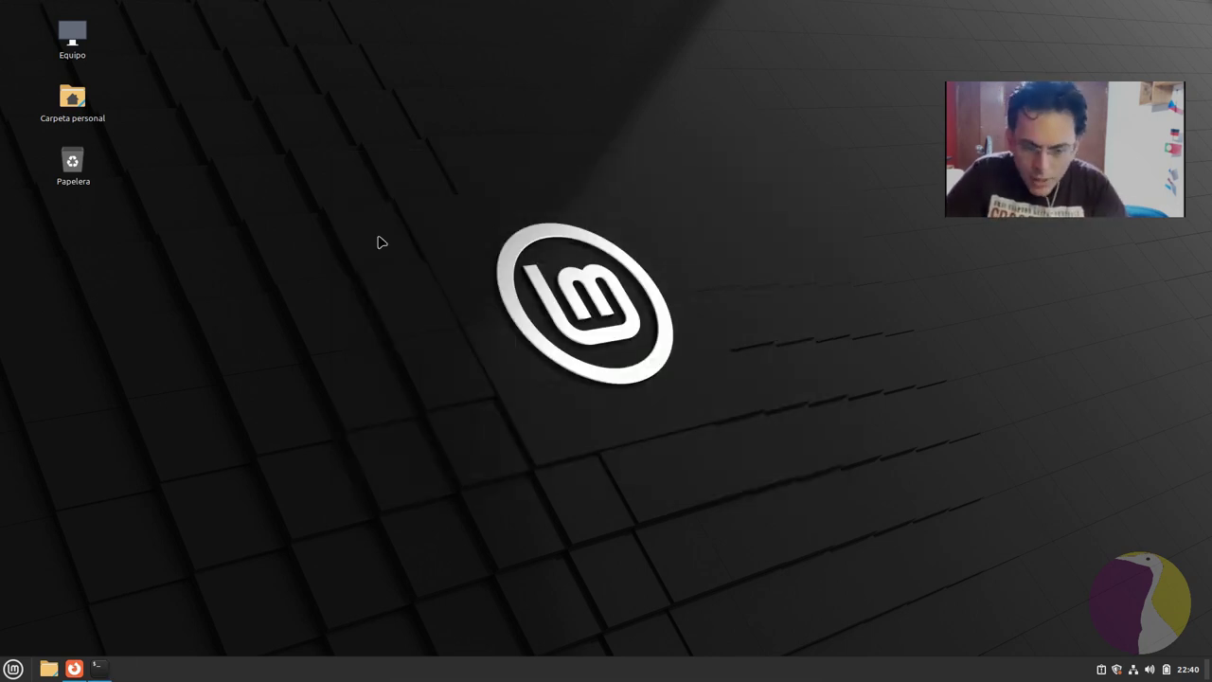
click(68, 616)
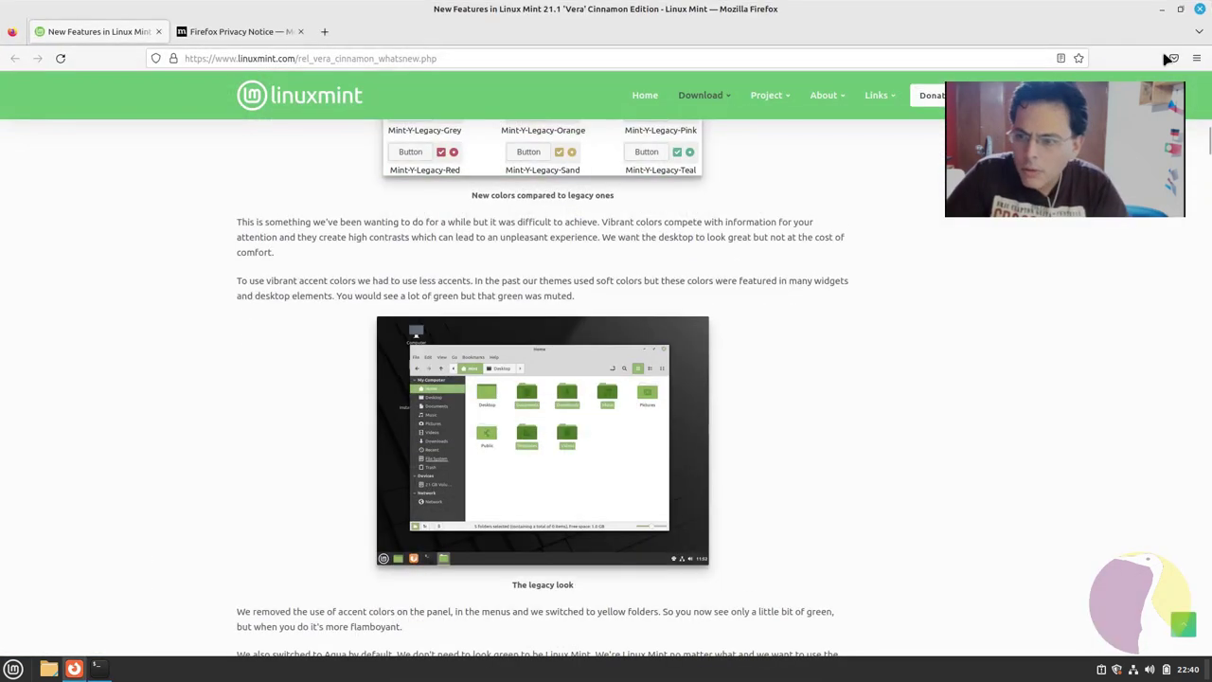
click(1199, 9)
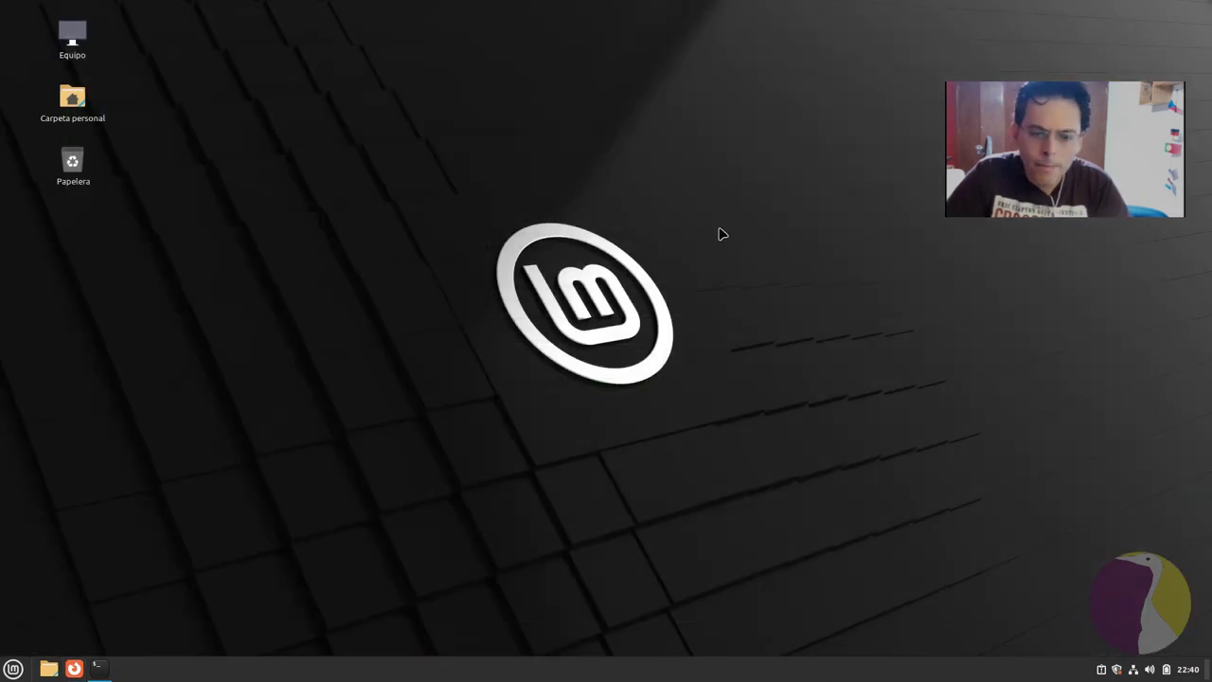
right_click(704, 110)
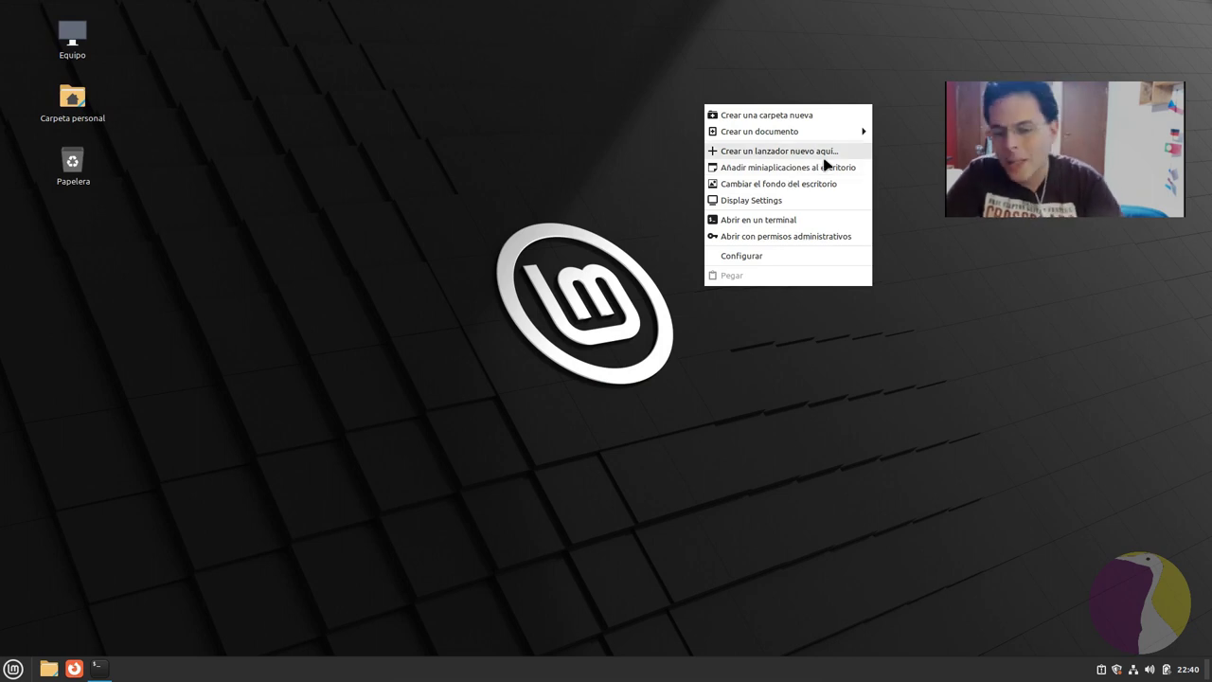
click(772, 257)
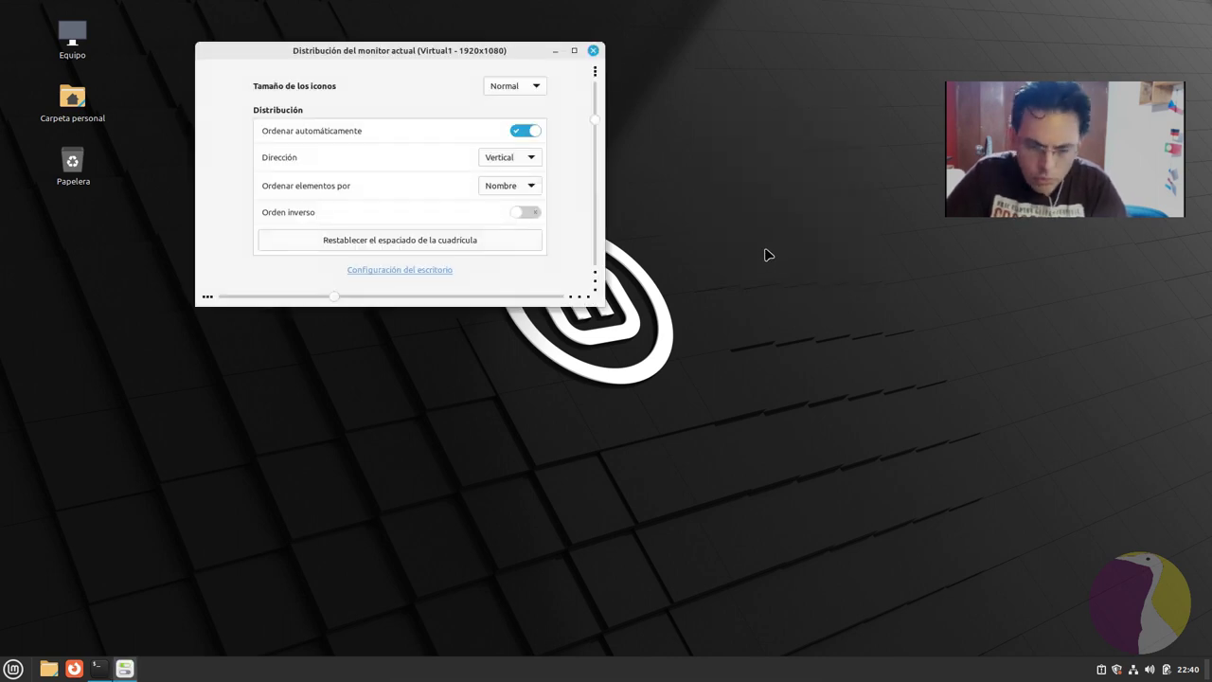
click(594, 51)
Open the desktop background settings and move the Fondos window aside to uncover the wallpaper
right_click(609, 153)
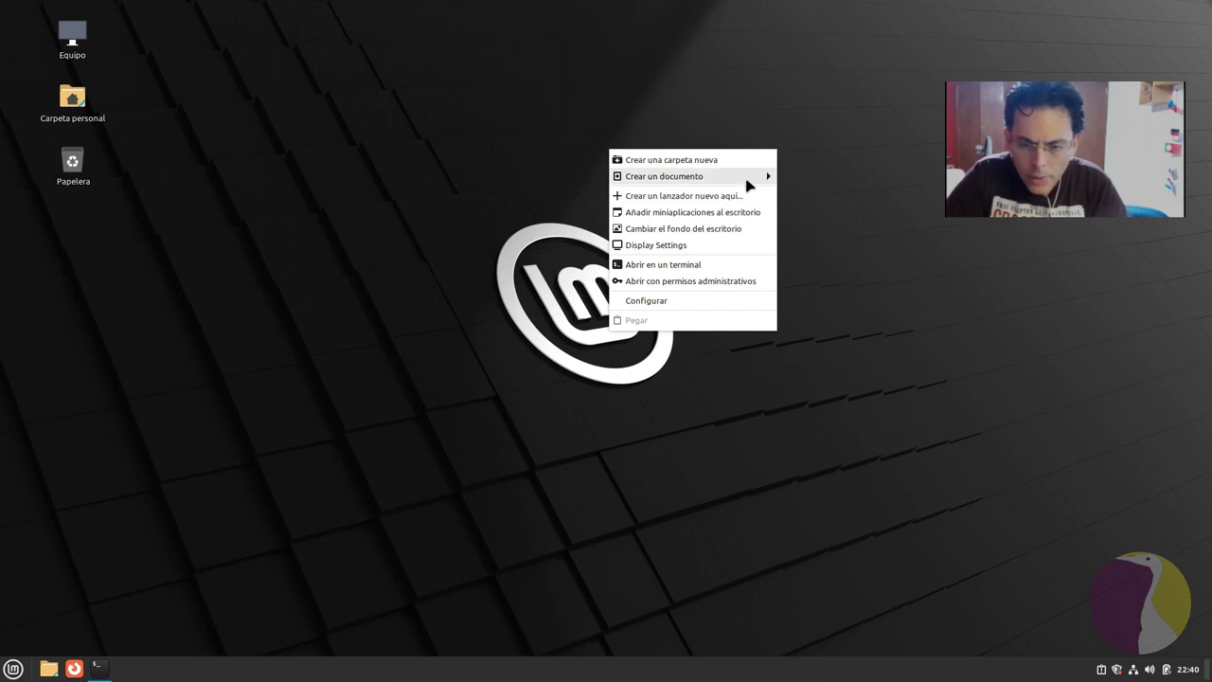
click(713, 236)
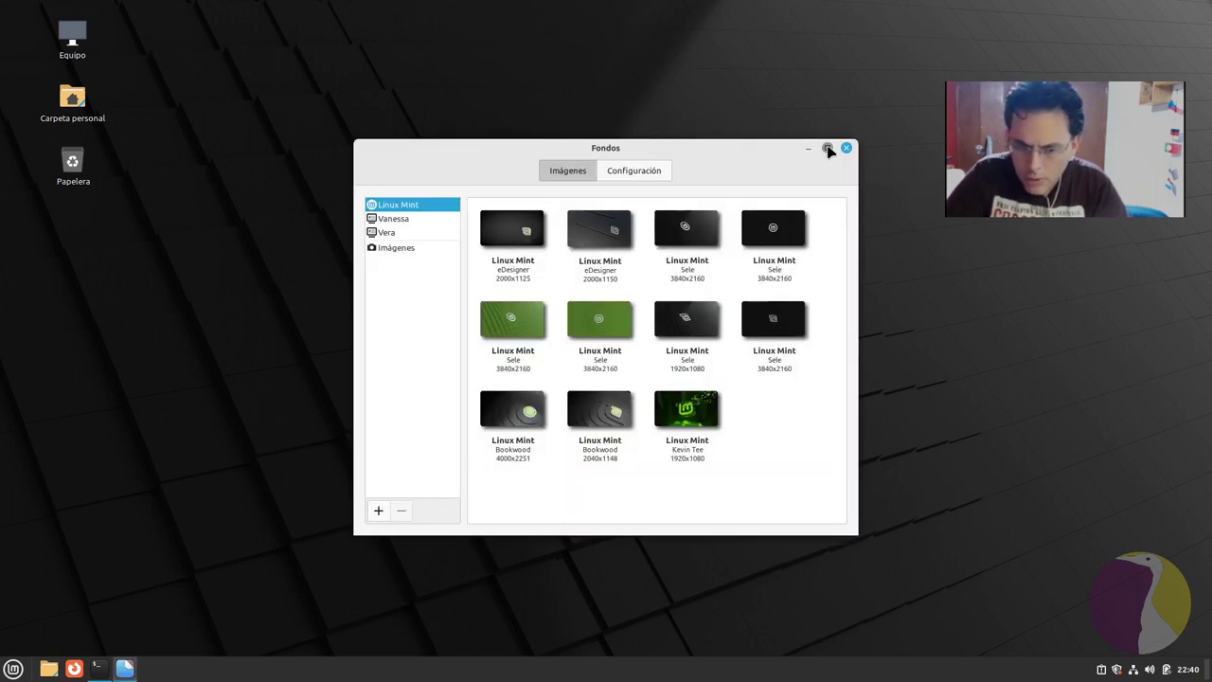
click(828, 149)
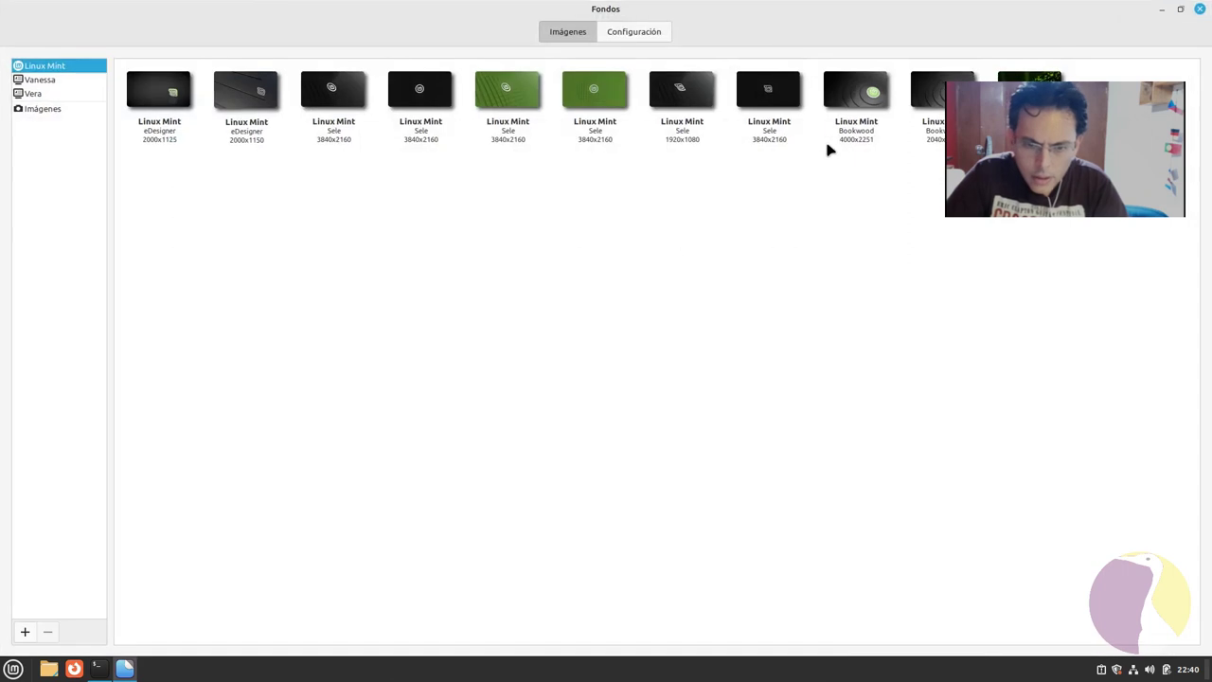
click(1183, 8)
drag(663, 151, 1001, 158)
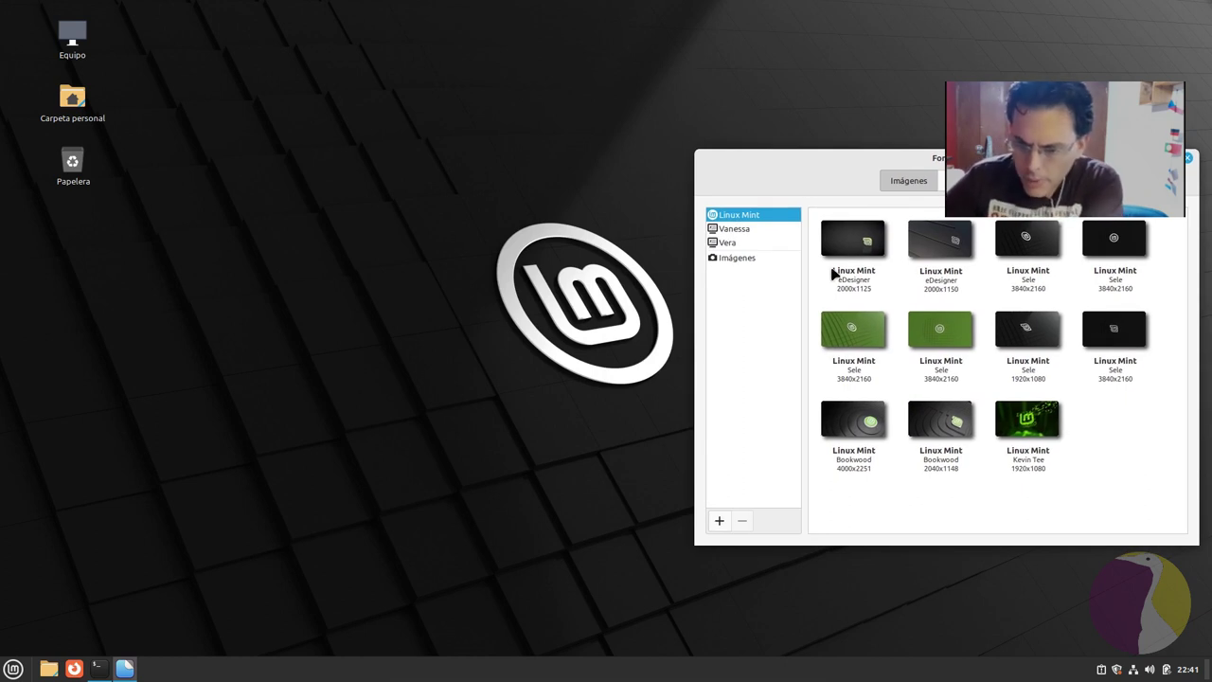
Try wallpapers from the Linux Mint collection, ending with the 4000x2251 one with the green logo, and move the window around to view it
click(834, 273)
drag(1002, 158, 993, 129)
click(804, 233)
click(830, 212)
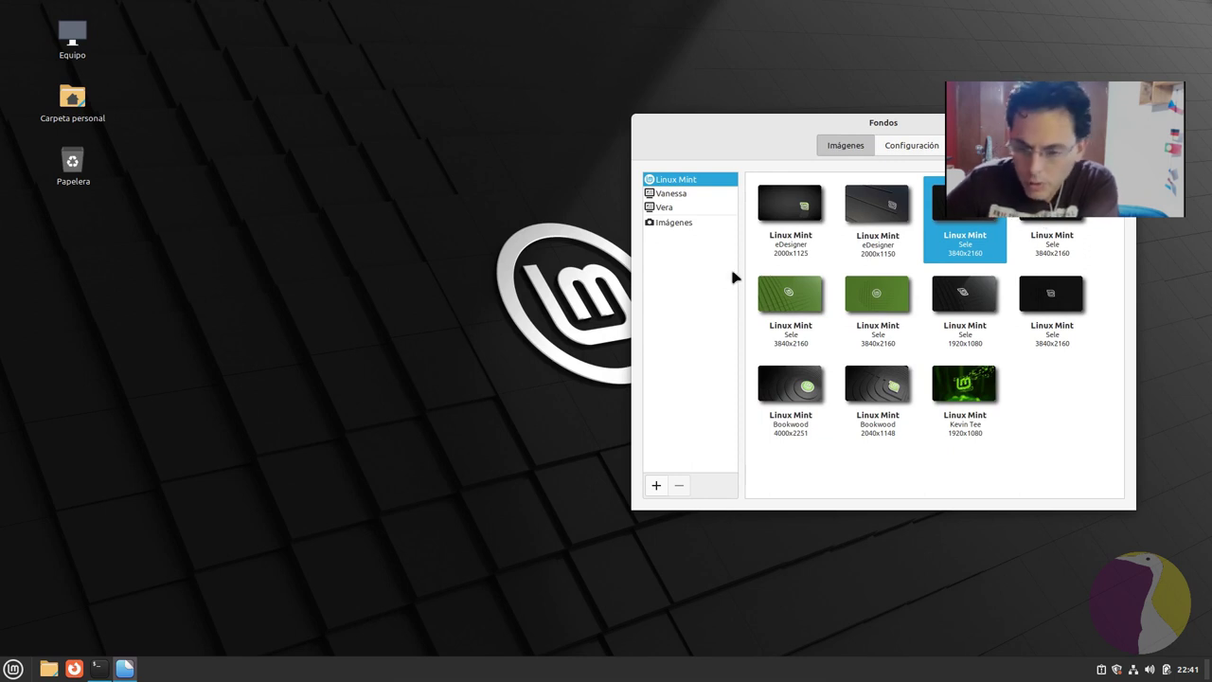
click(811, 387)
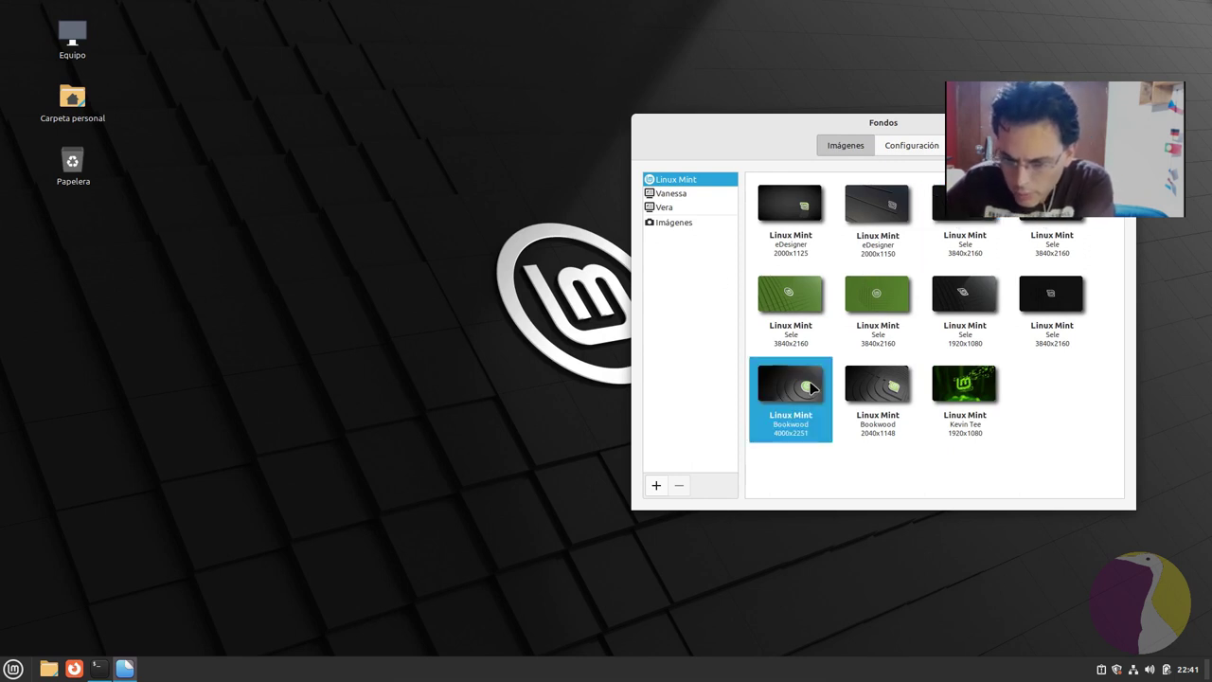
drag(1048, 122, 725, 62)
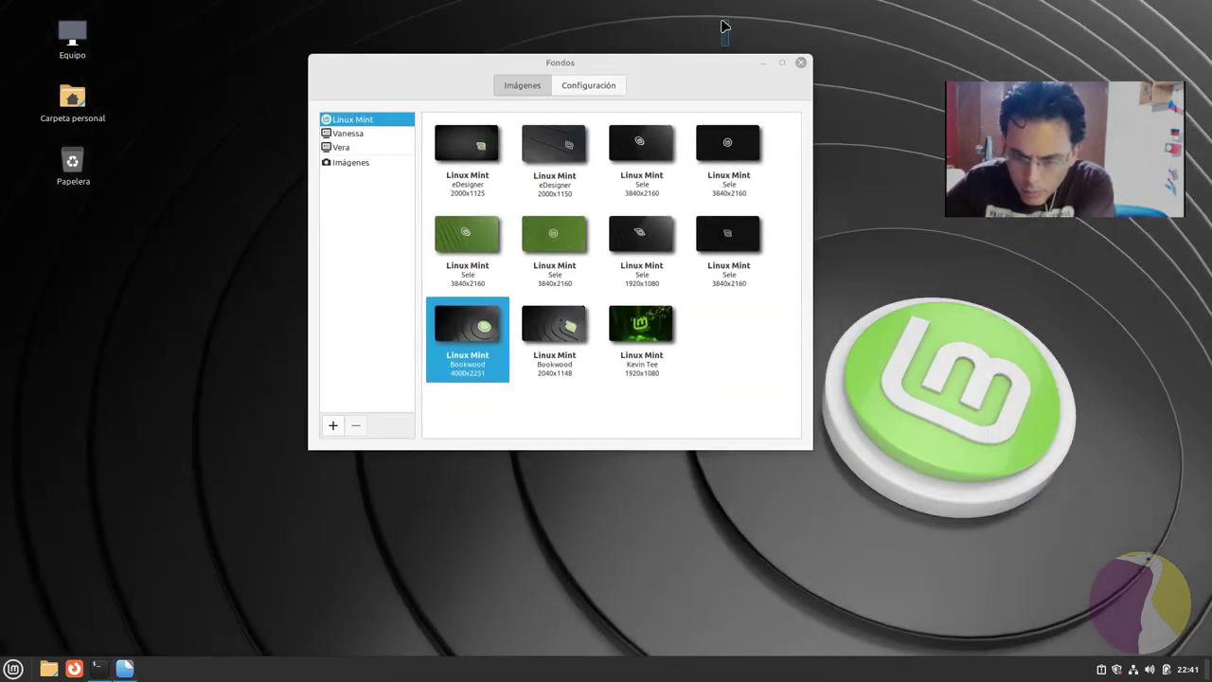
drag(592, 72, 953, 111)
Switch to the Vanessa collection and try its Indonesia and Frozen wallpapers on the desktop
click(718, 171)
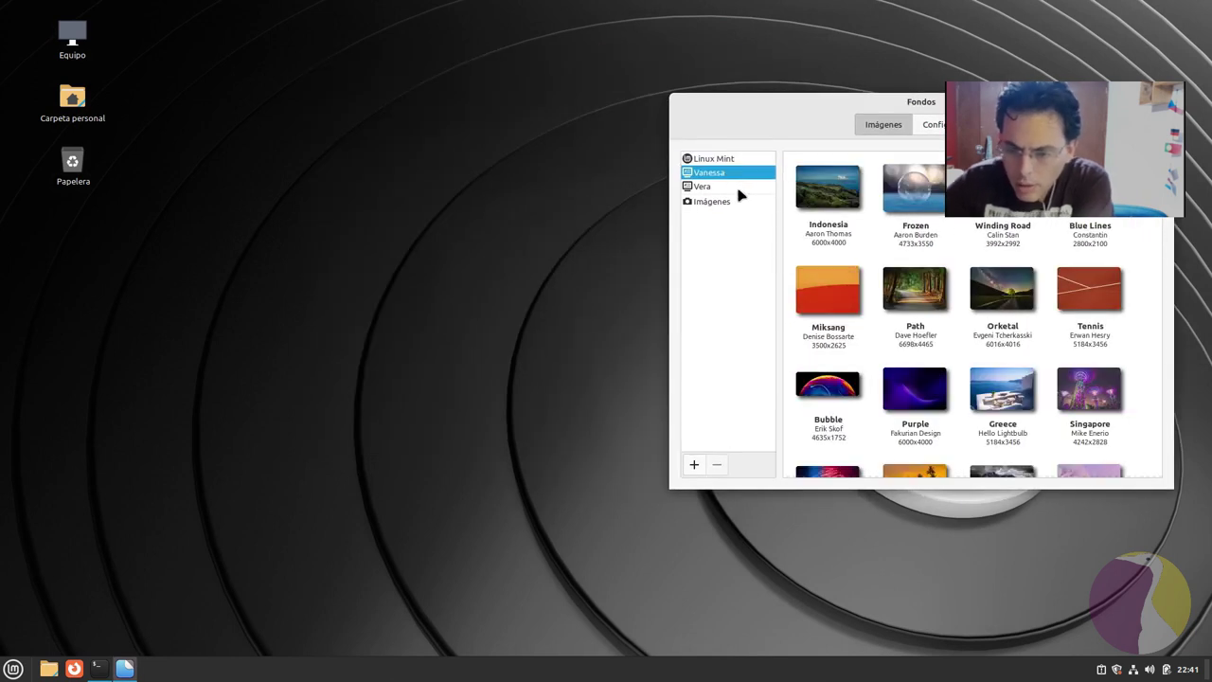
click(812, 195)
drag(935, 111, 944, 164)
click(923, 270)
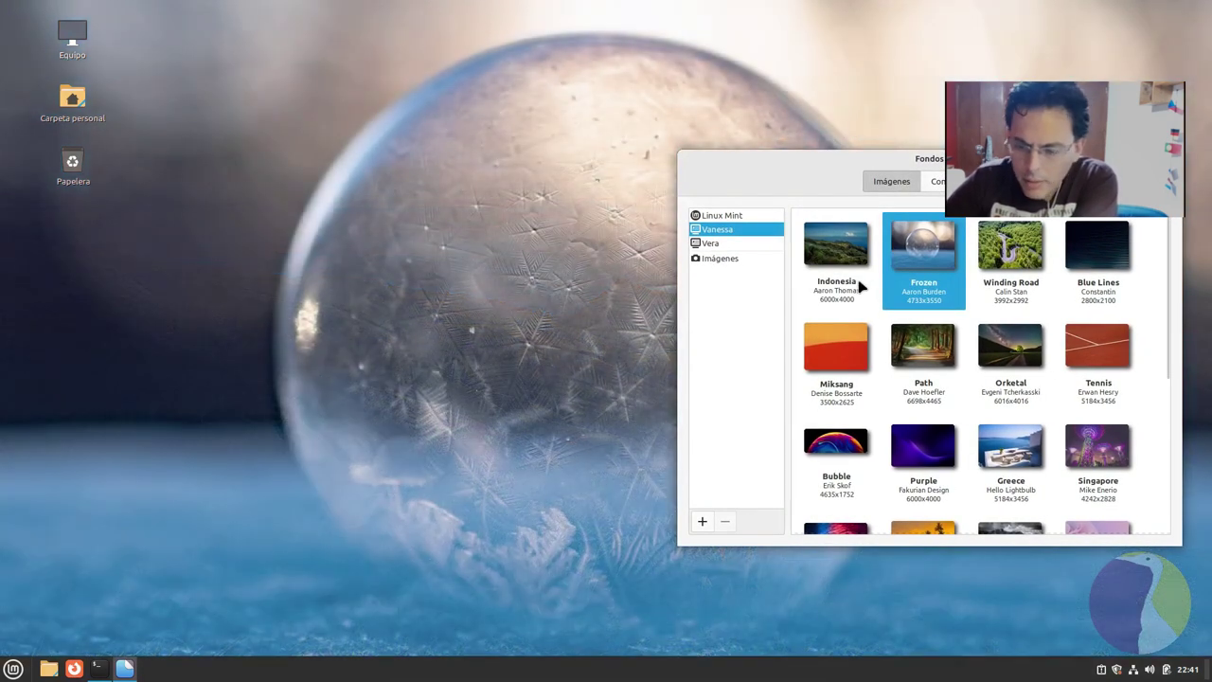
click(848, 260)
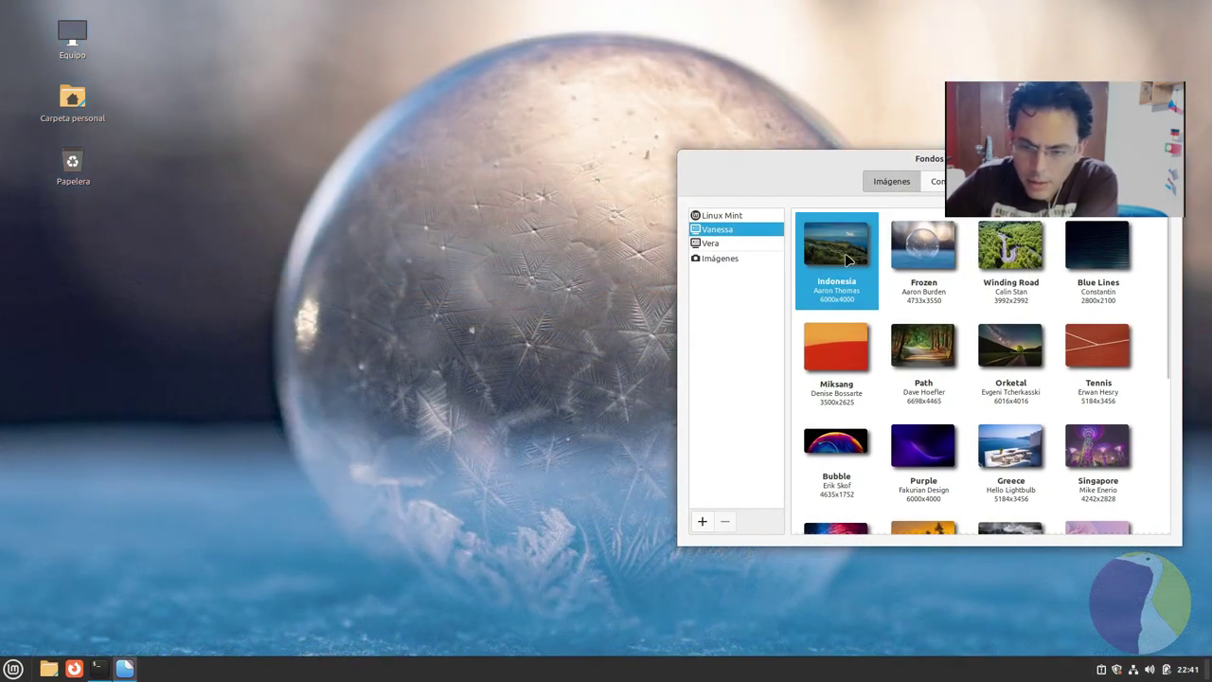
drag(949, 158, 689, 199)
drag(510, 344, 976, 152)
click(877, 243)
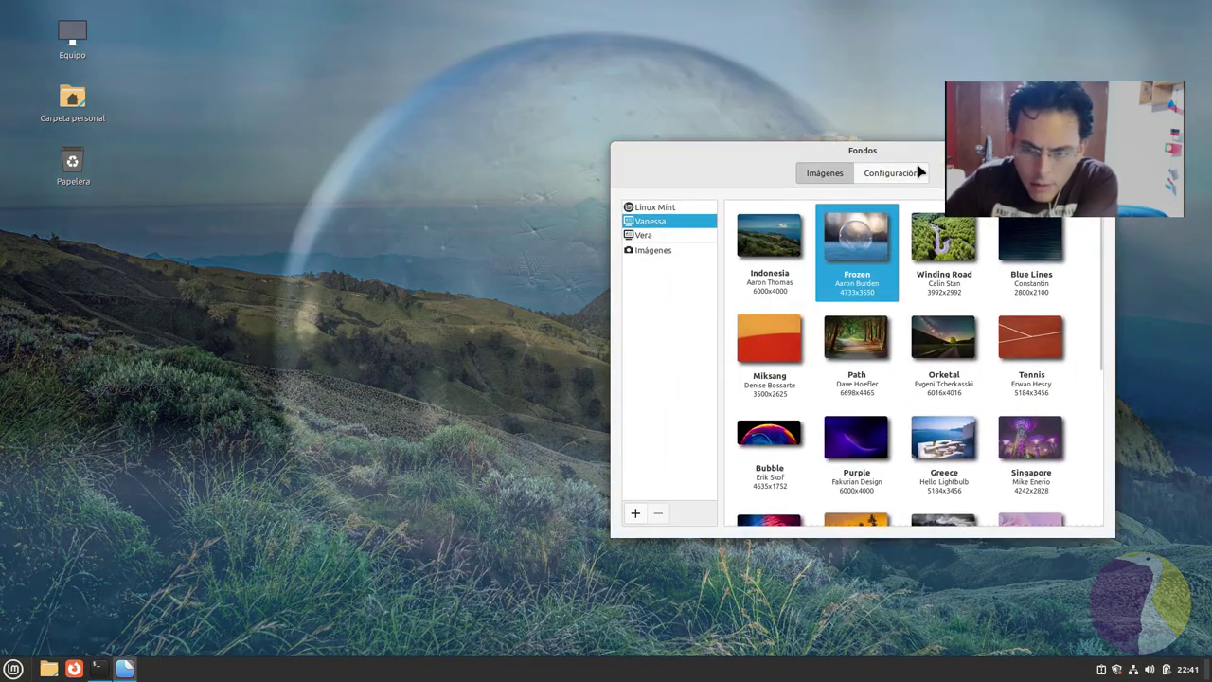
drag(875, 149, 984, 142)
Try the Winding Road and Blue Lines wallpapers from the Vanessa collection
click(949, 270)
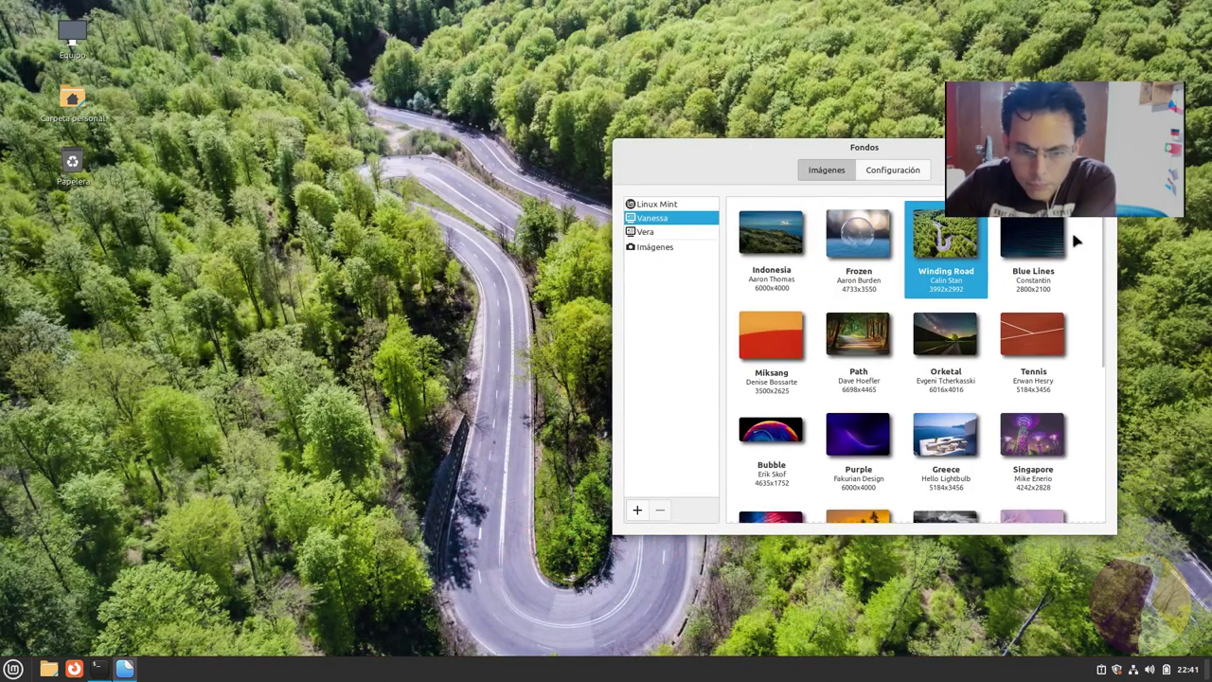
drag(934, 165, 1095, 130)
click(1050, 213)
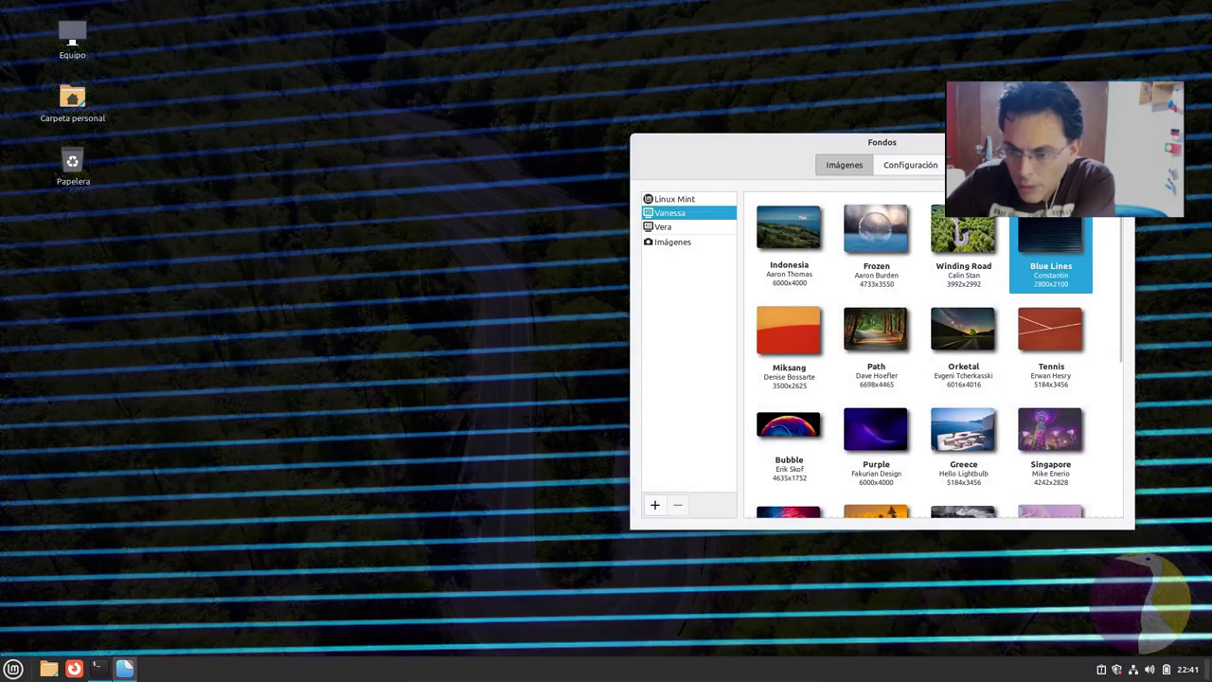
drag(987, 146, 1008, 115)
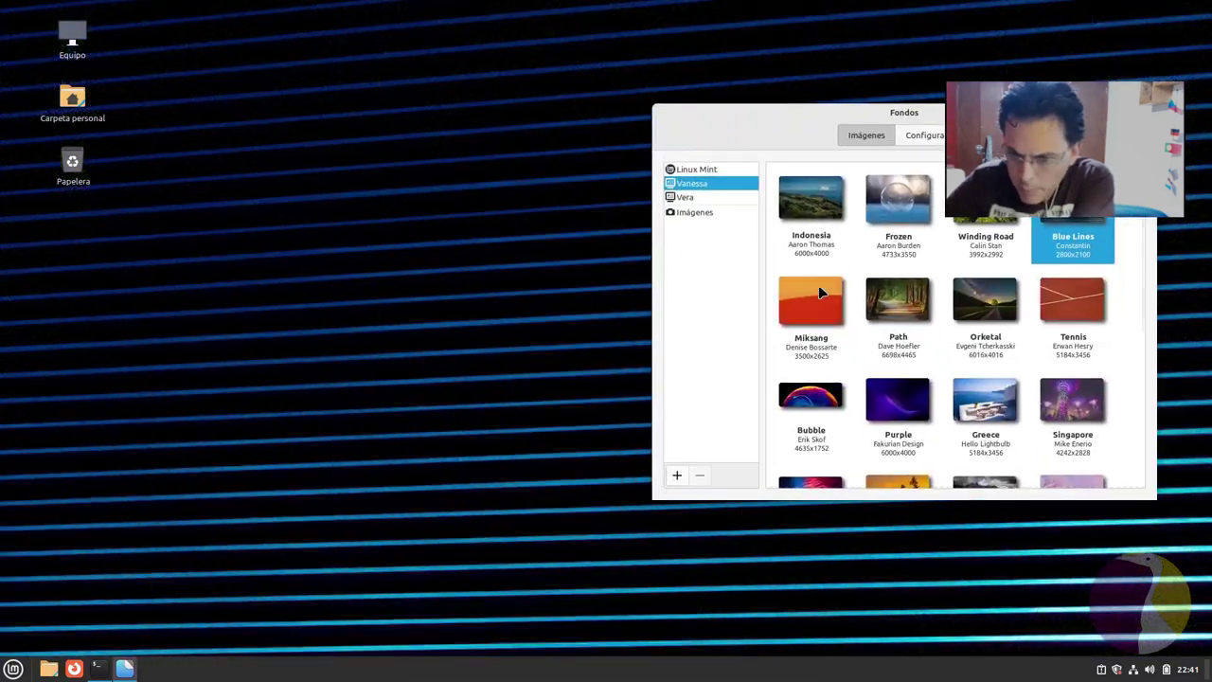
Try the Miksang, Path and Orketal wallpapers from the Vanessa collection
click(811, 301)
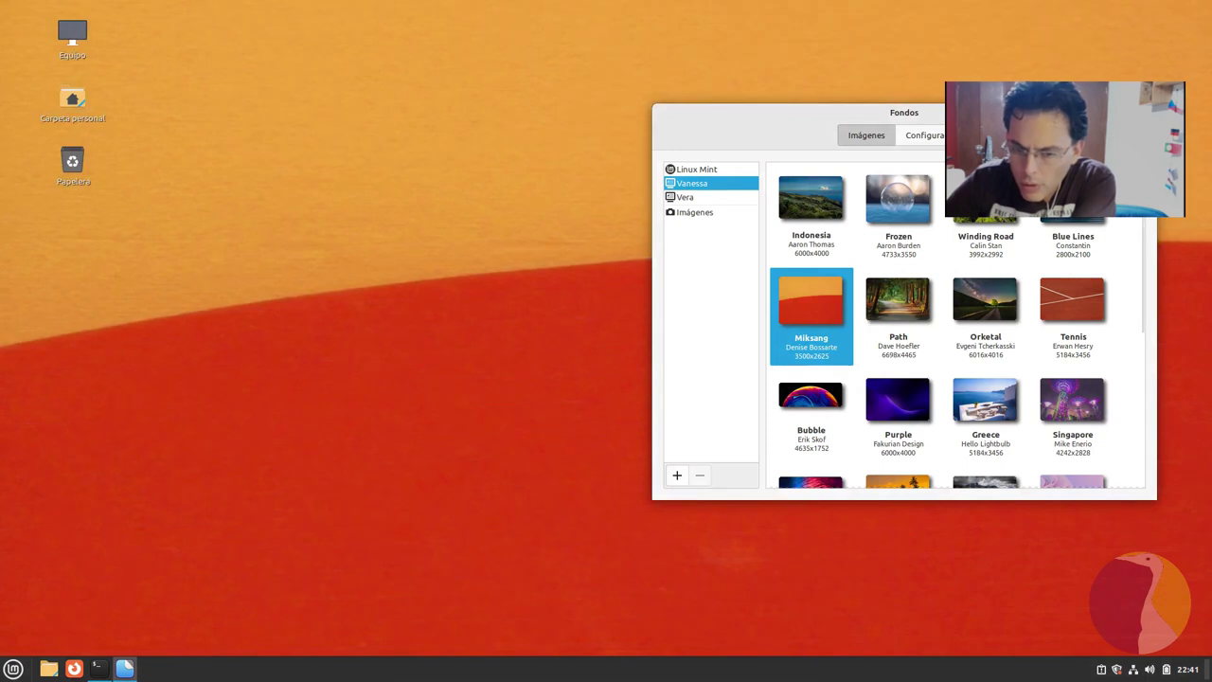
click(906, 271)
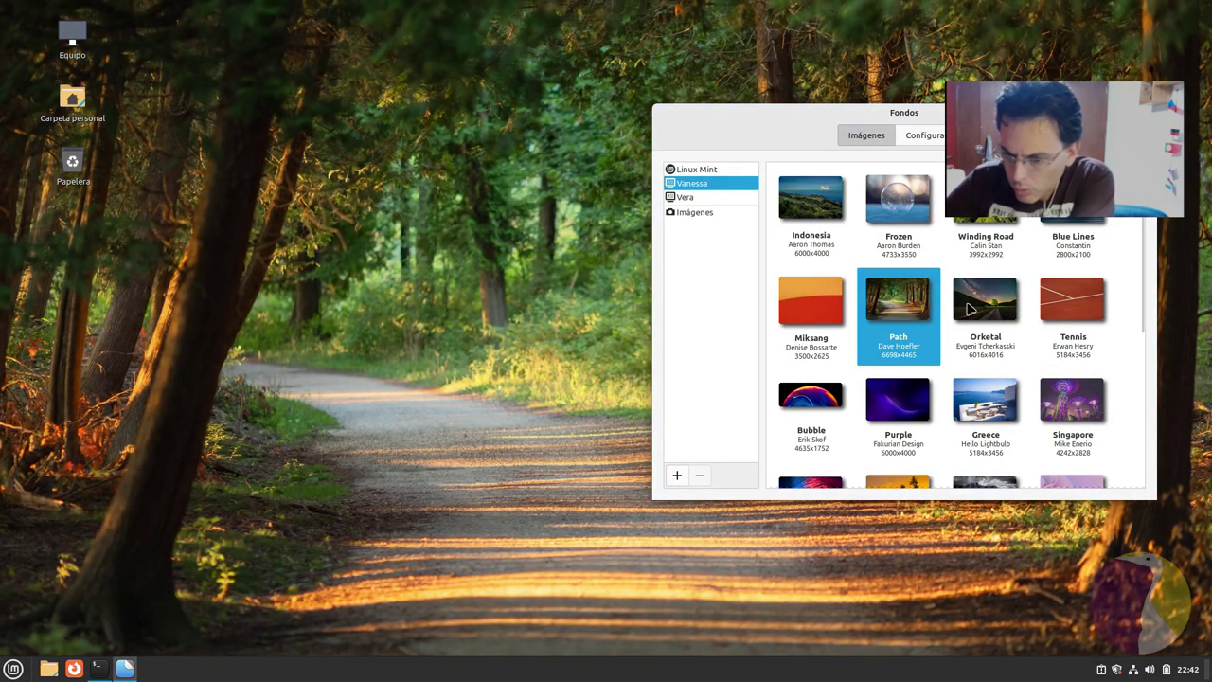
click(986, 331)
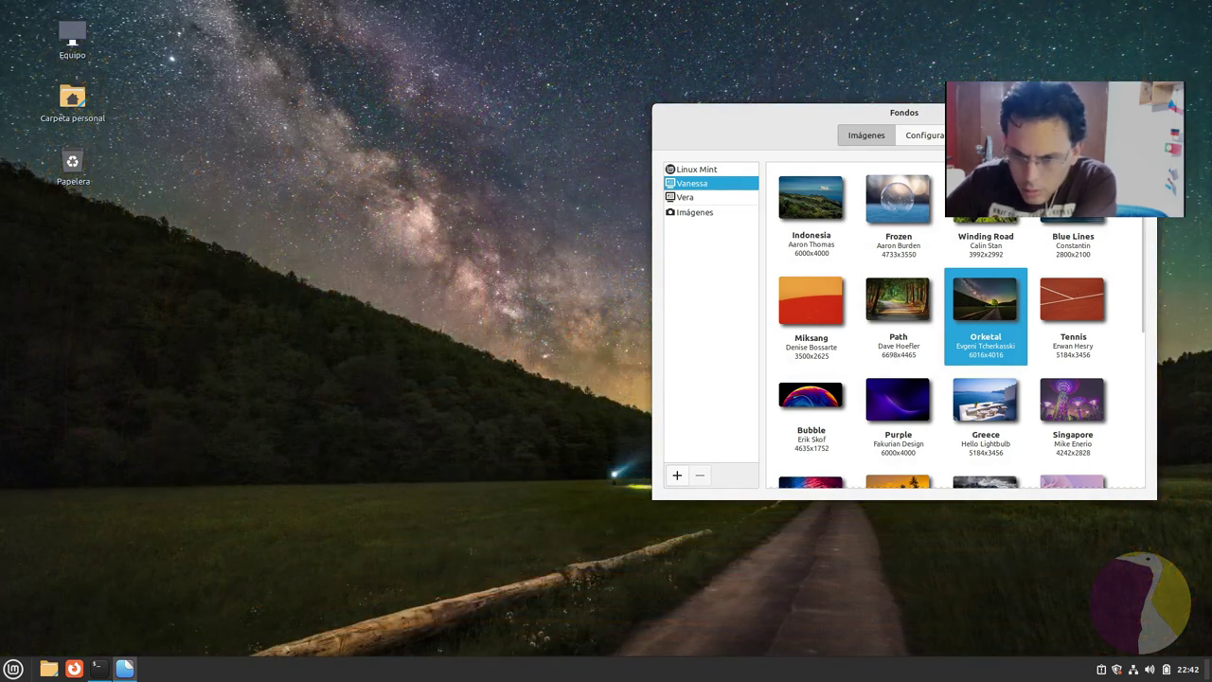
mouse_move(805, 112)
mouse_down()
mouse_move(276, 236)
mouse_move(529, 9)
mouse_move(908, 90)
mouse_move(829, 93)
mouse_move(795, 110)
mouse_up()
Try the India and Road wallpapers further down the Vanessa collection
scroll(1082, 346, down, 2)
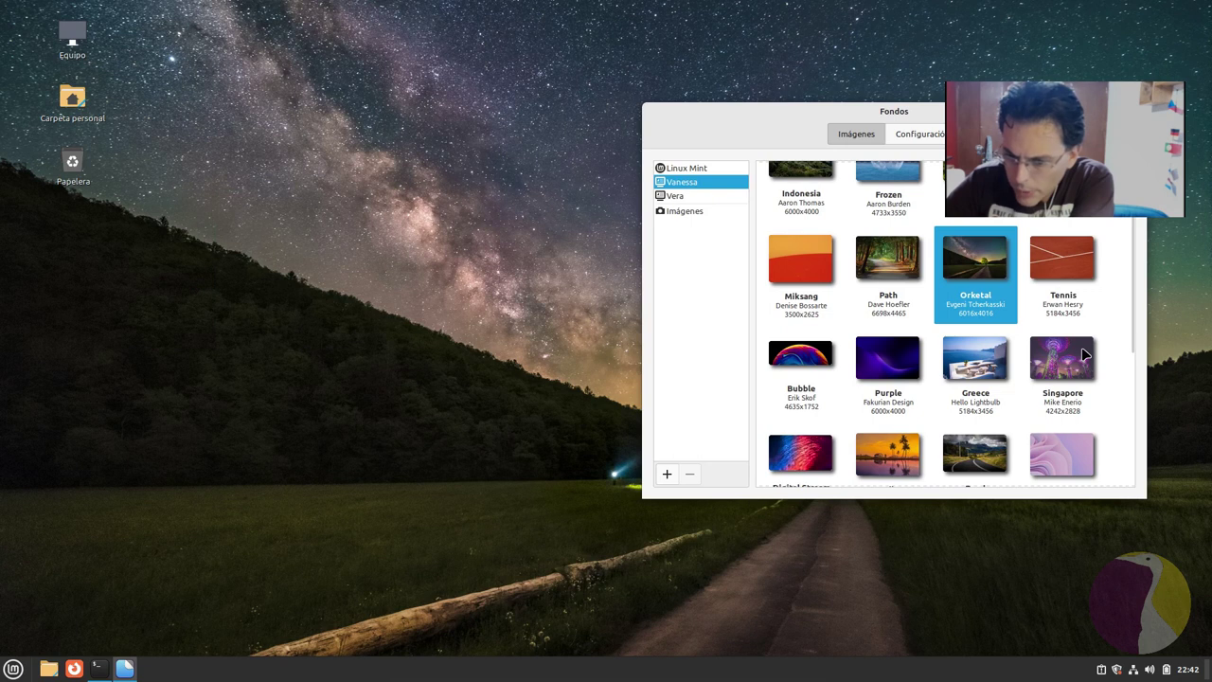
scroll(1081, 356, down, 1)
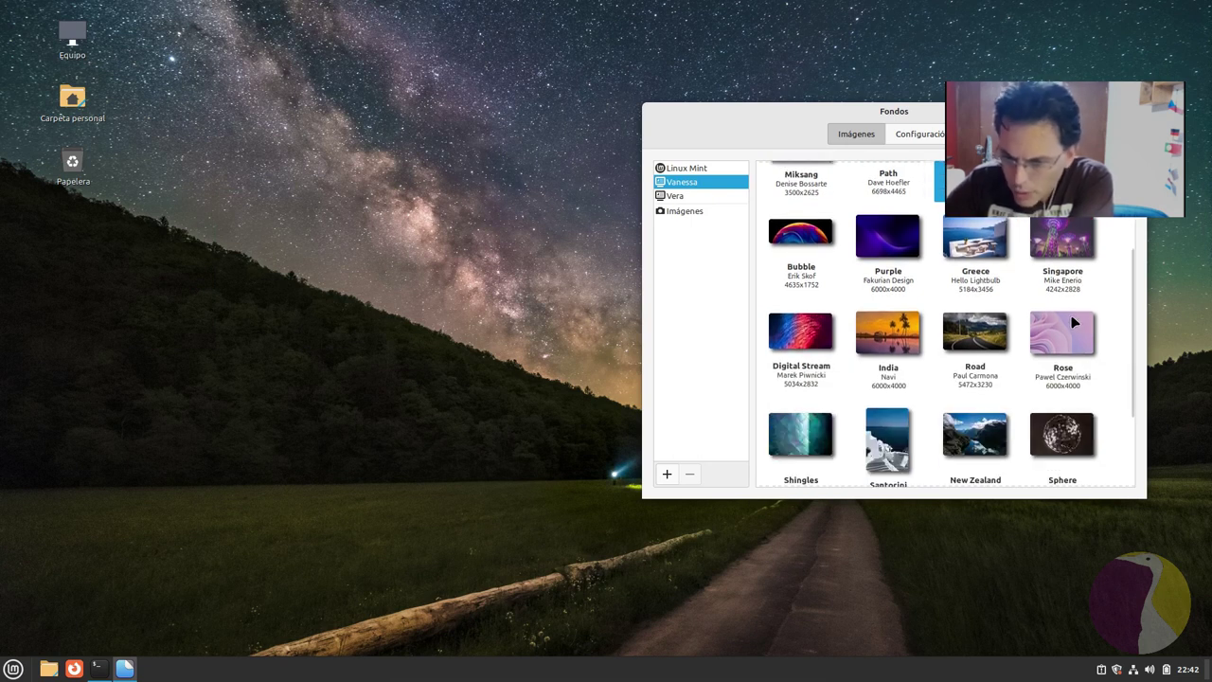
click(905, 347)
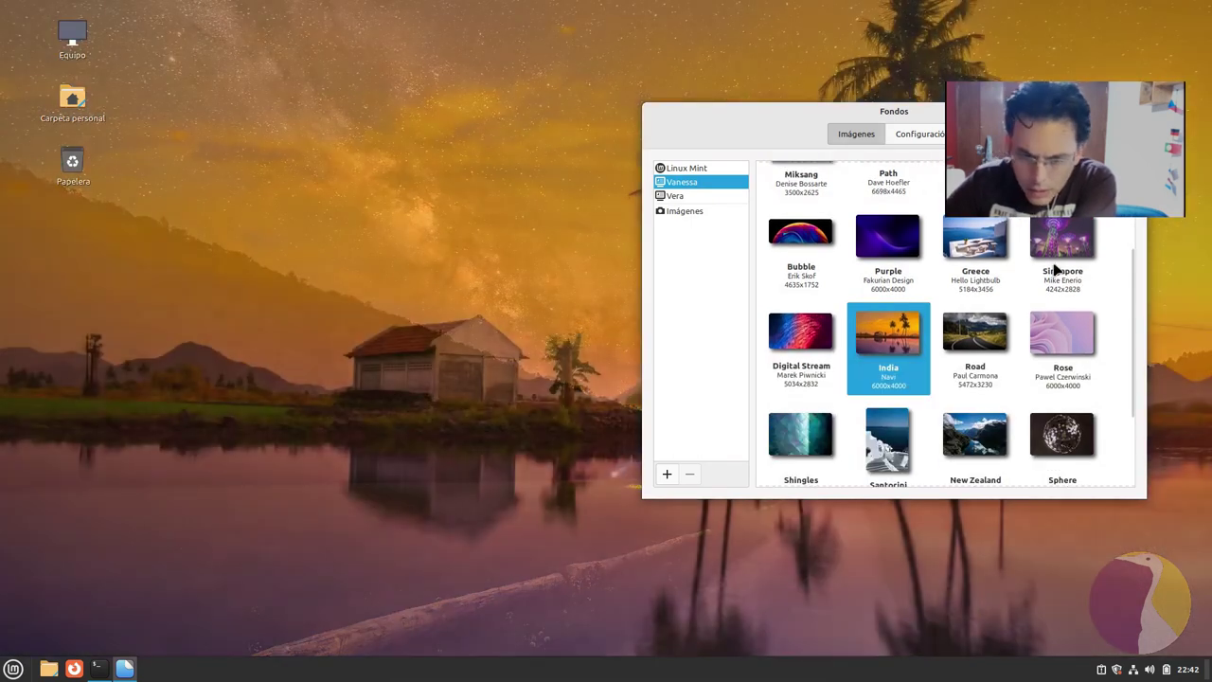
drag(966, 111, 966, 144)
click(1001, 364)
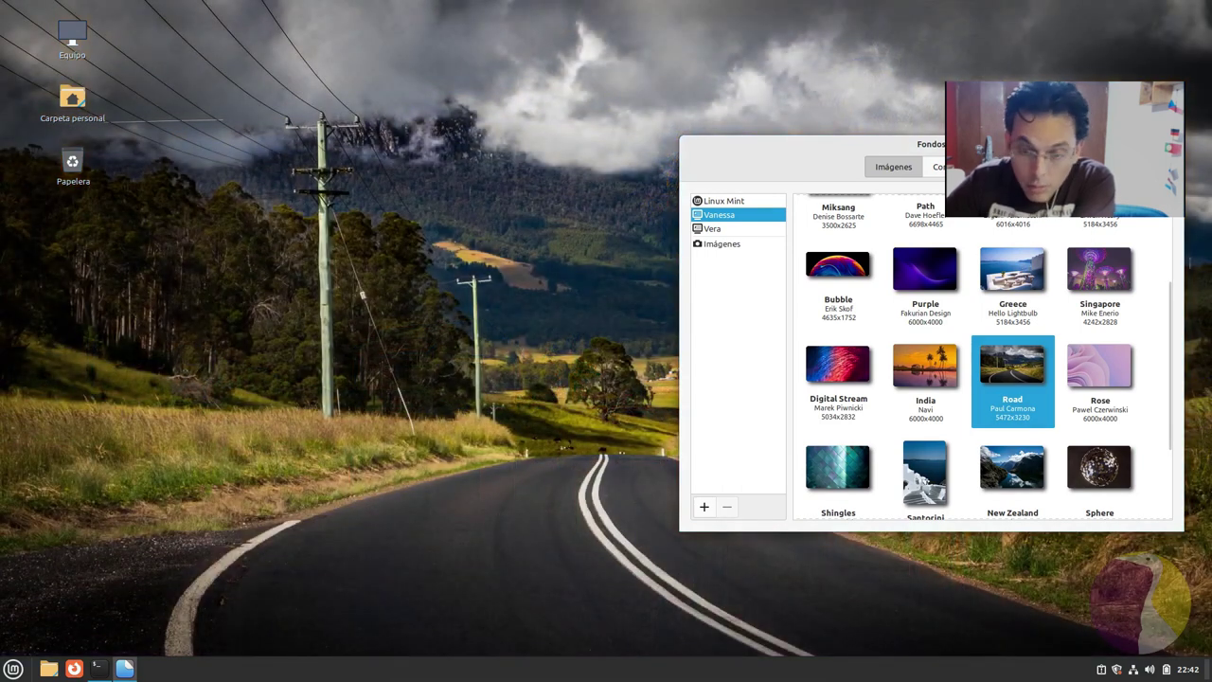
mouse_move(1049, 152)
mouse_down()
mouse_move(597, 332)
mouse_move(268, 433)
mouse_move(184, 444)
mouse_move(107, 341)
mouse_move(303, 270)
mouse_move(316, 233)
mouse_move(271, 252)
mouse_move(826, 159)
mouse_move(635, 259)
mouse_move(205, 244)
mouse_move(84, 268)
mouse_move(1060, 163)
mouse_up()
Switch to the Vera collection and try its India wallpaper on the desktop
scroll(1065, 365, down, 1)
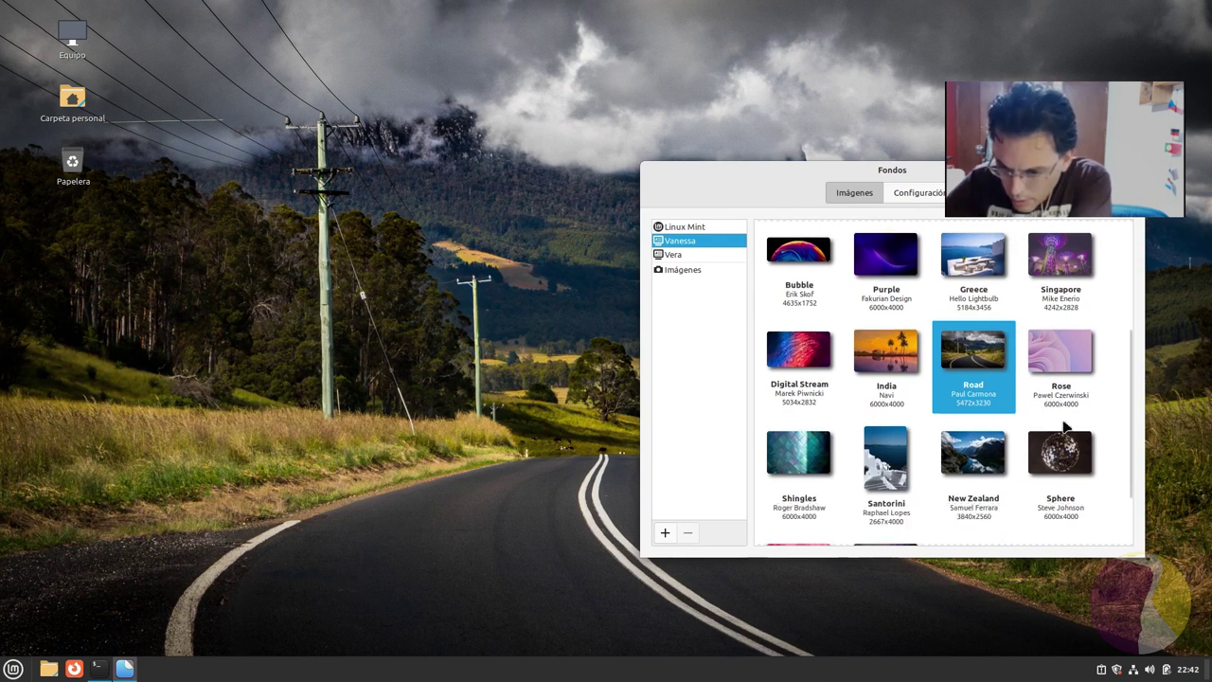
click(734, 254)
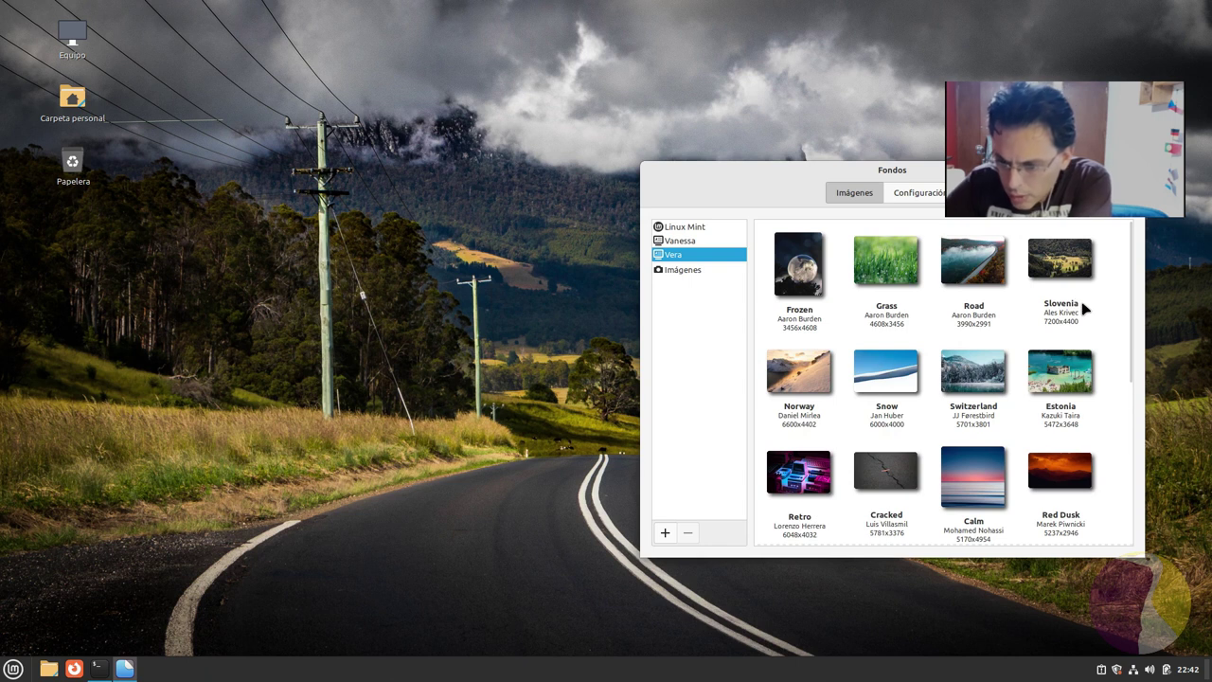
scroll(1091, 372, down, 7)
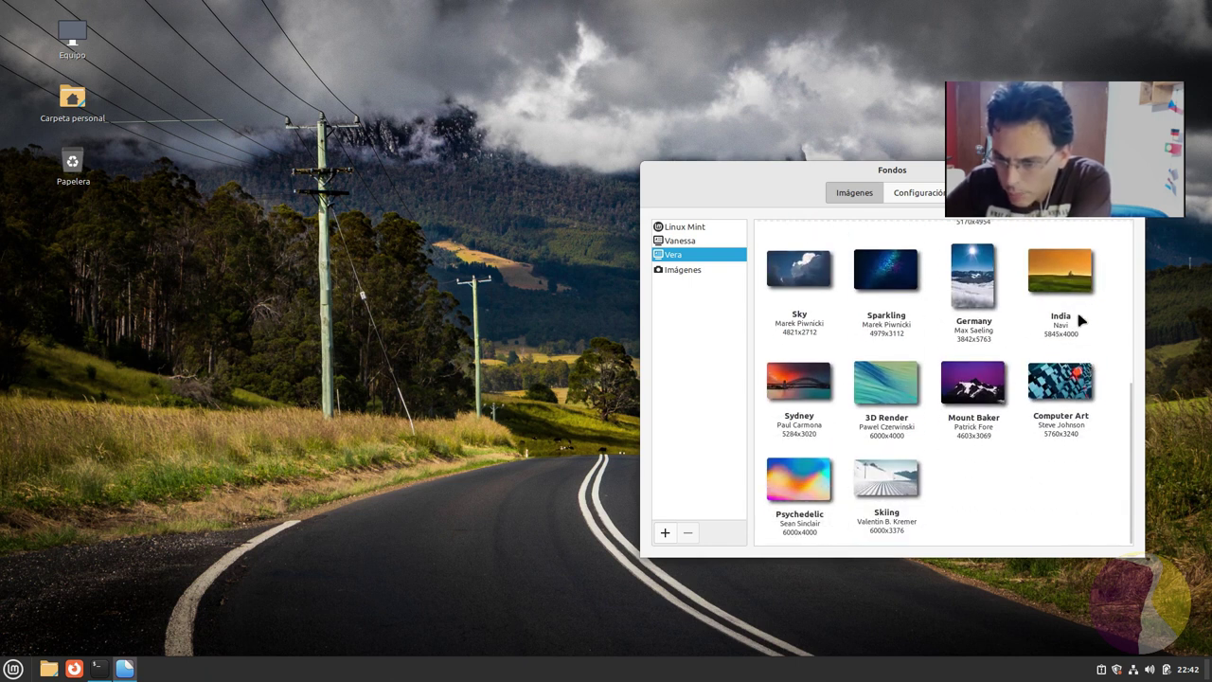
click(1052, 276)
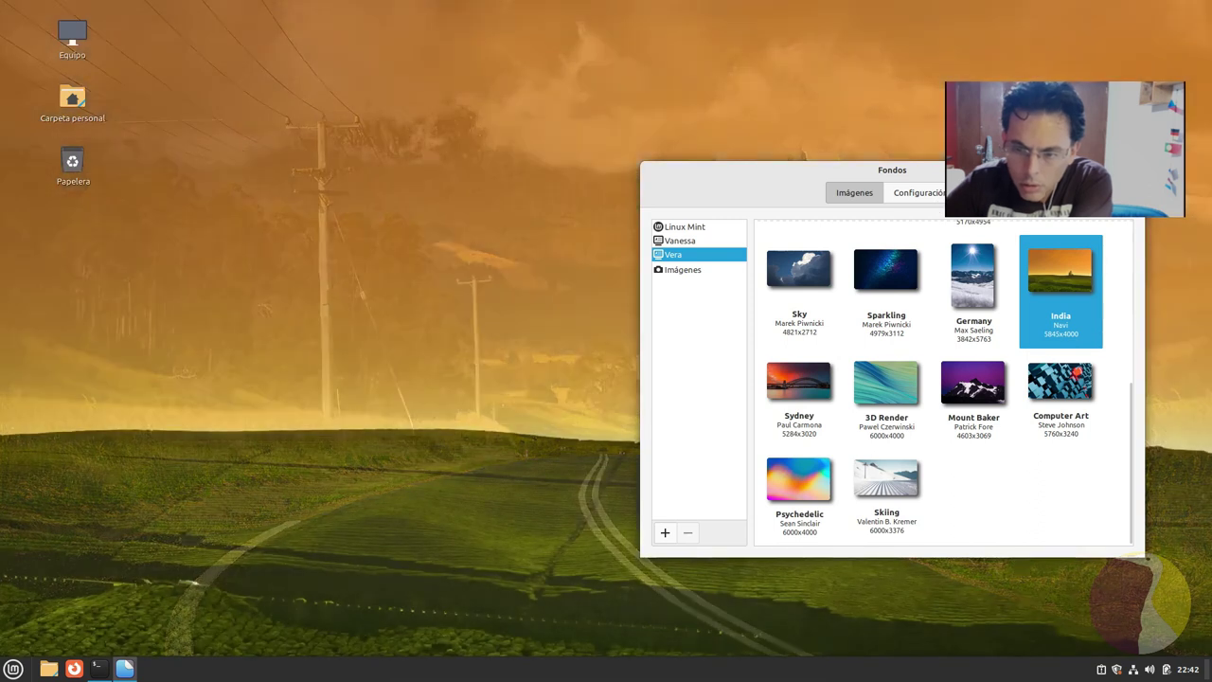
drag(938, 201, 928, 152)
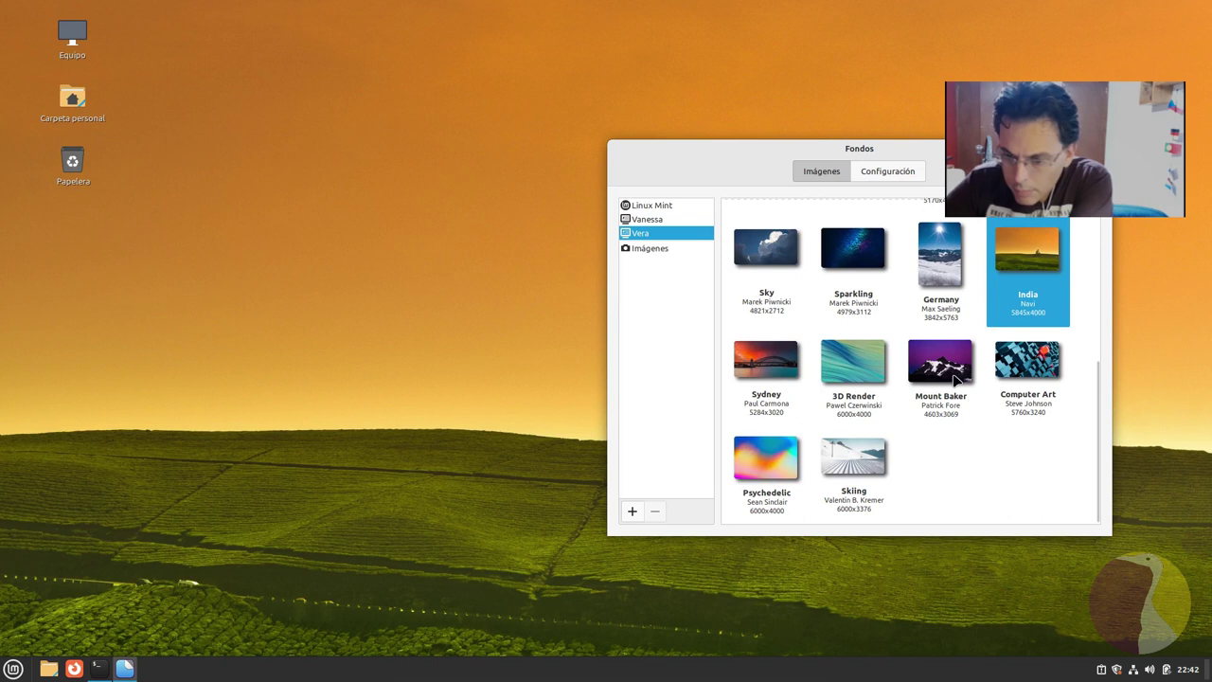
Set the Red Dusk wallpaper from the Vera collection as the desktop background
scroll(964, 374, up, 2)
scroll(963, 374, up, 1)
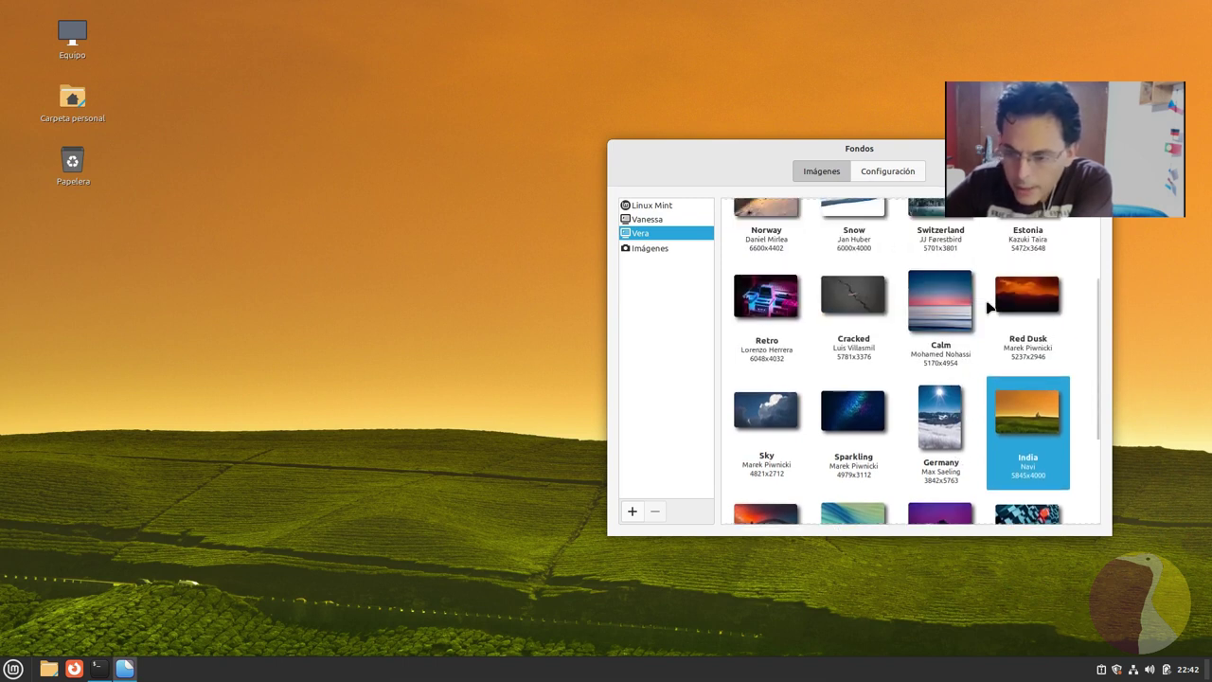
click(1030, 305)
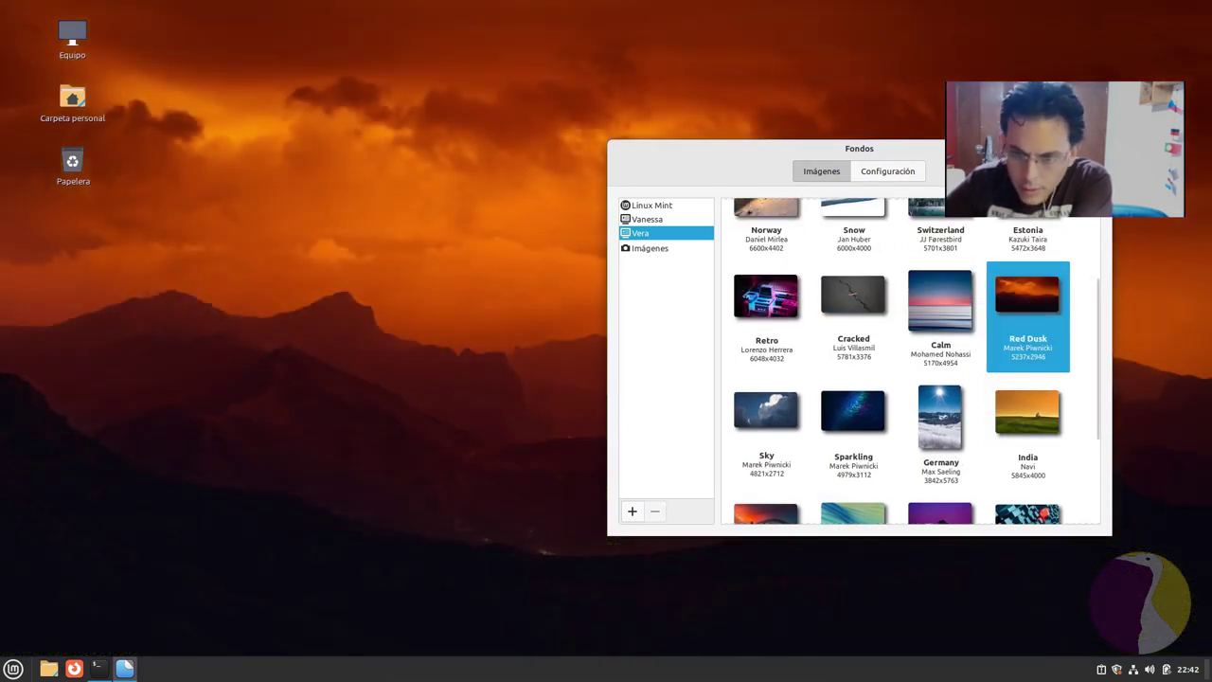
drag(993, 159, 1024, 155)
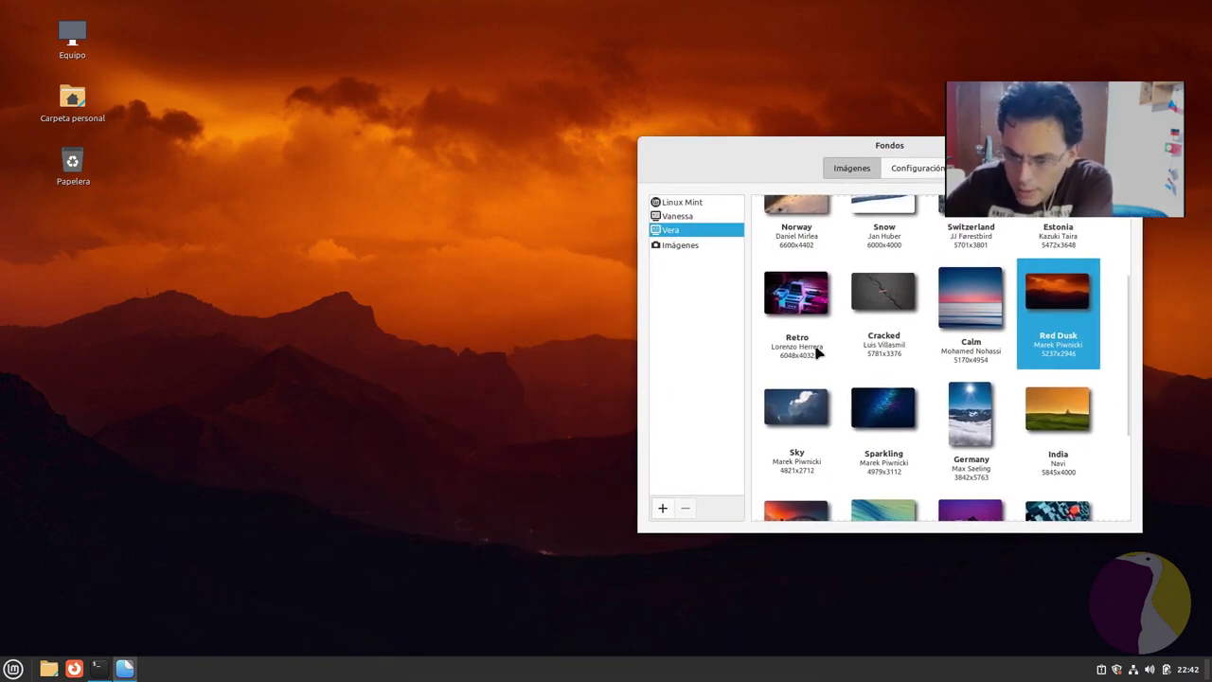
scroll(847, 381, up, 2)
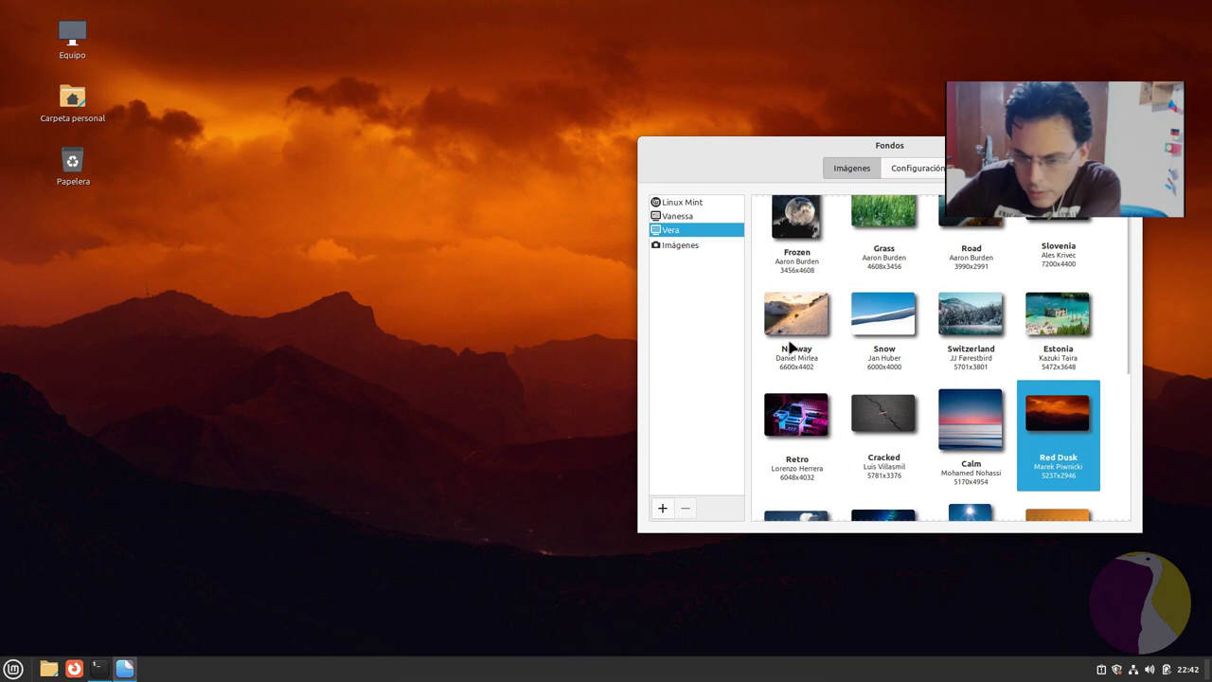
Set the Road wallpaper from the Vanessa collection as the desktop background, and close the background settings after viewing their configuration options
click(717, 247)
click(712, 229)
click(710, 217)
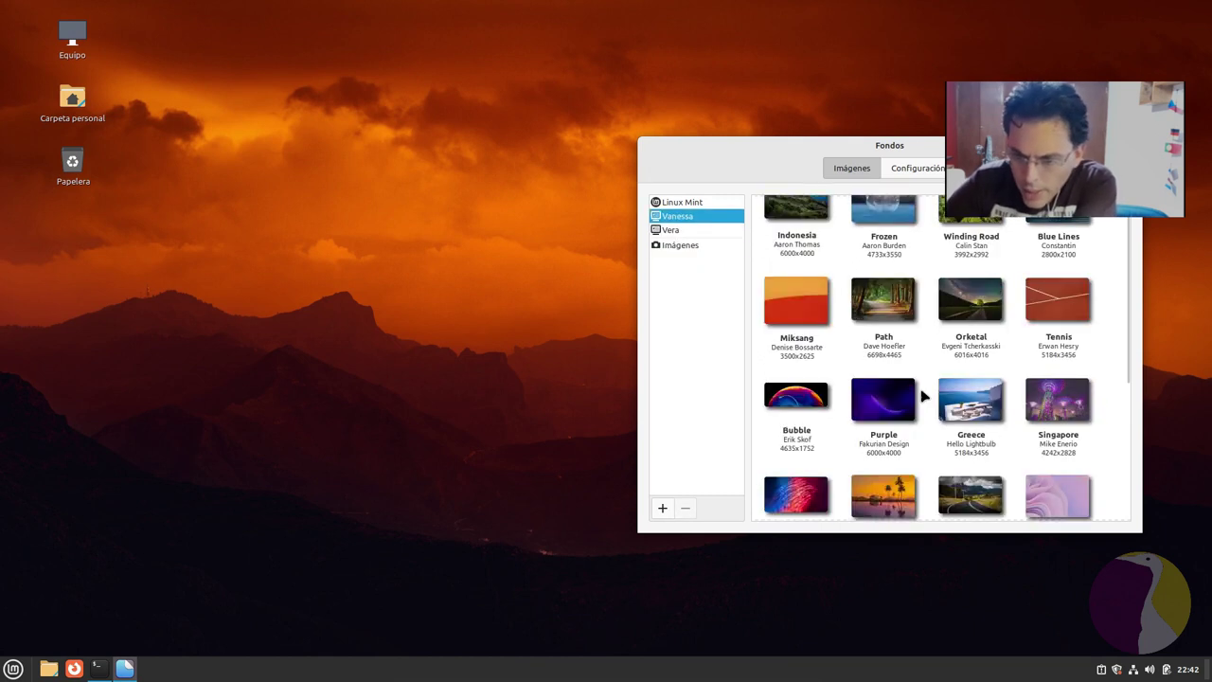
scroll(971, 431, down, 2)
scroll(904, 418, down, 2)
click(971, 334)
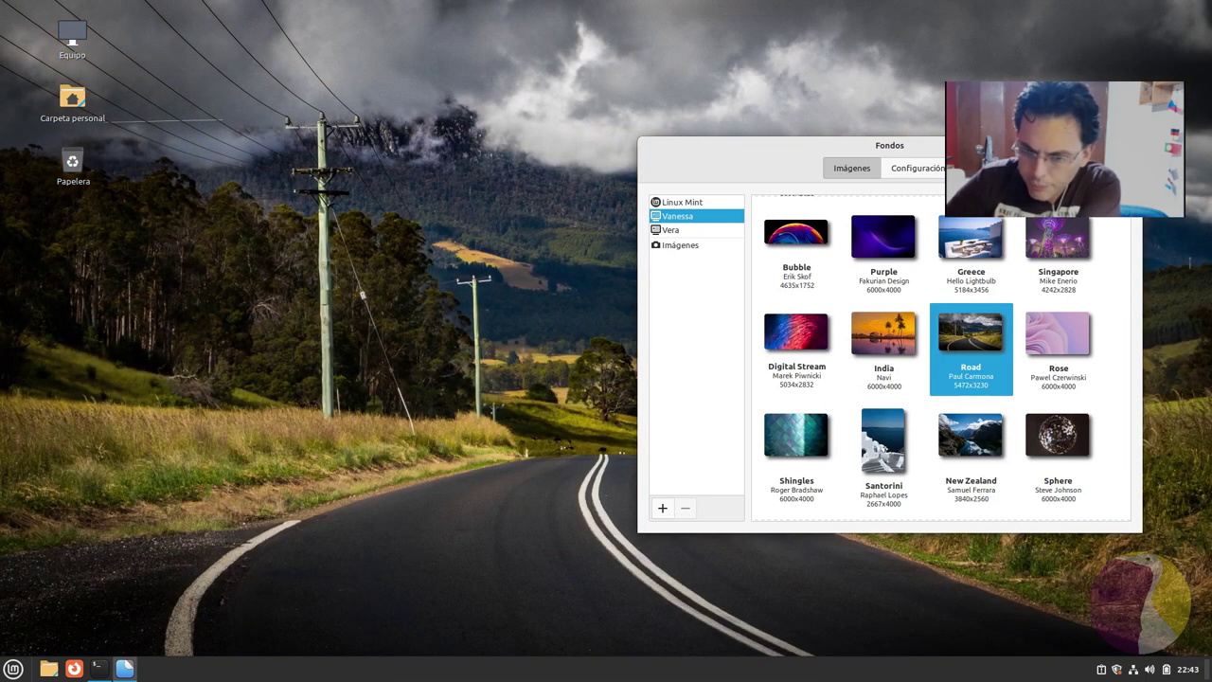
click(928, 166)
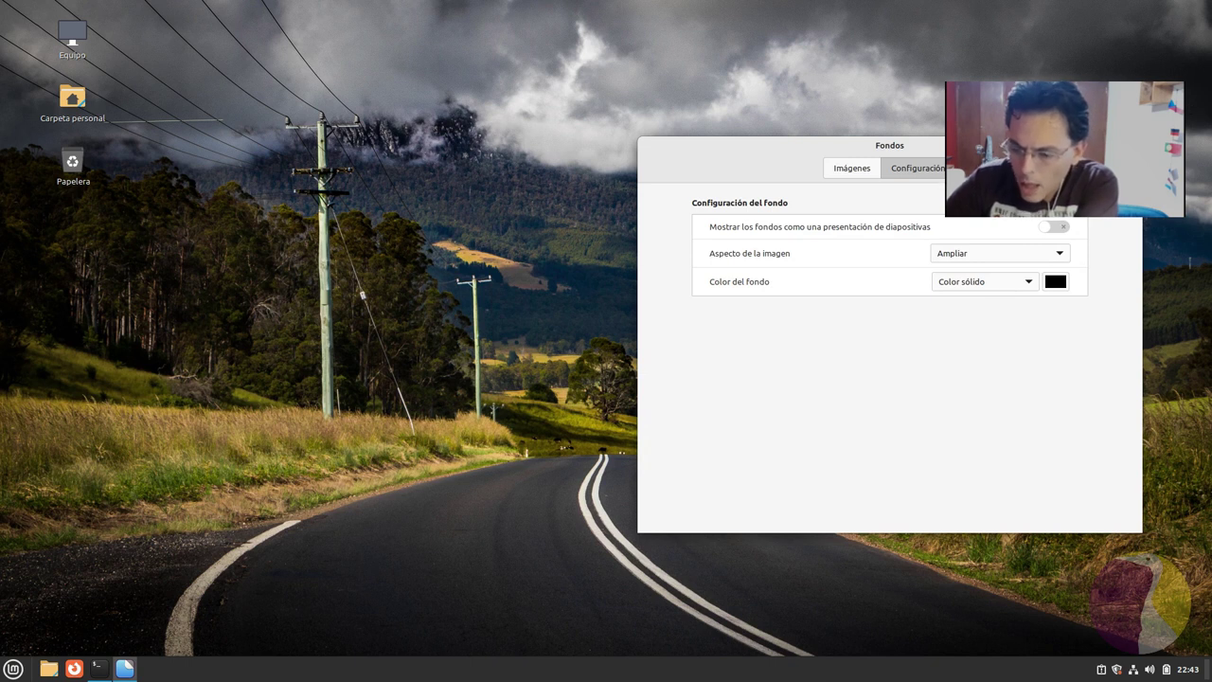
key(alt+F4)
Check the kernel and architecture by running uname -romi in the terminal, and return to the empty desktop
click(97, 668)
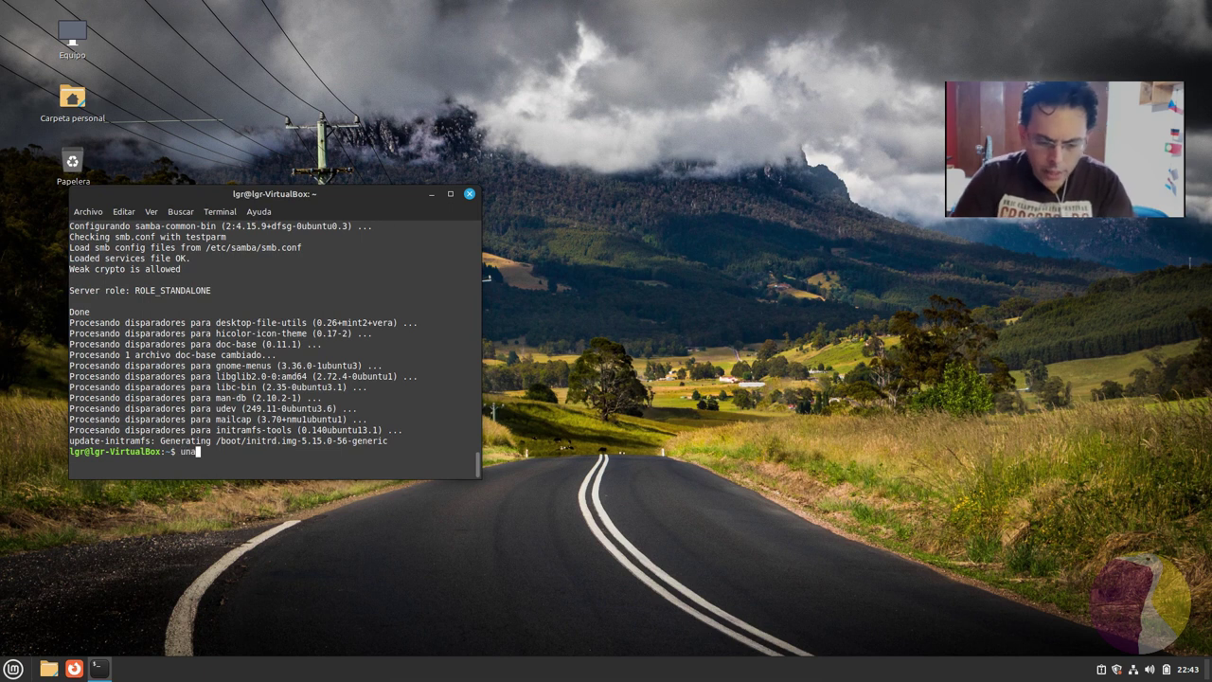
text(uname -romi)
key(Return)
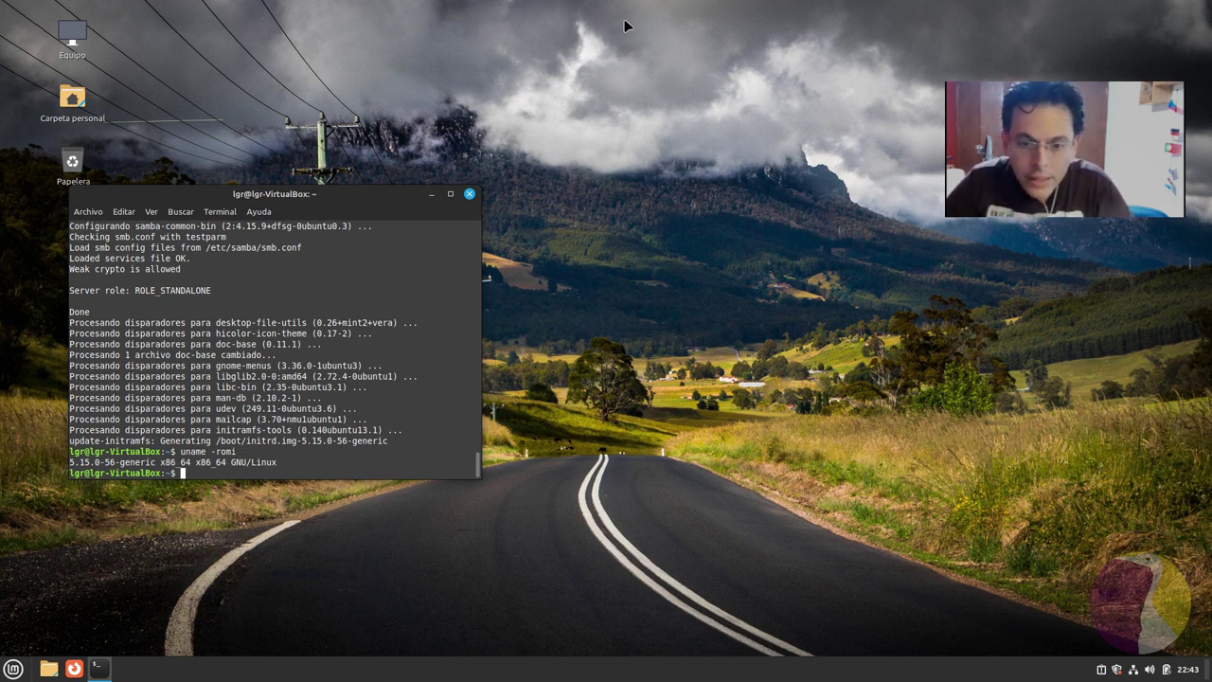
drag(364, 199, 920, 175)
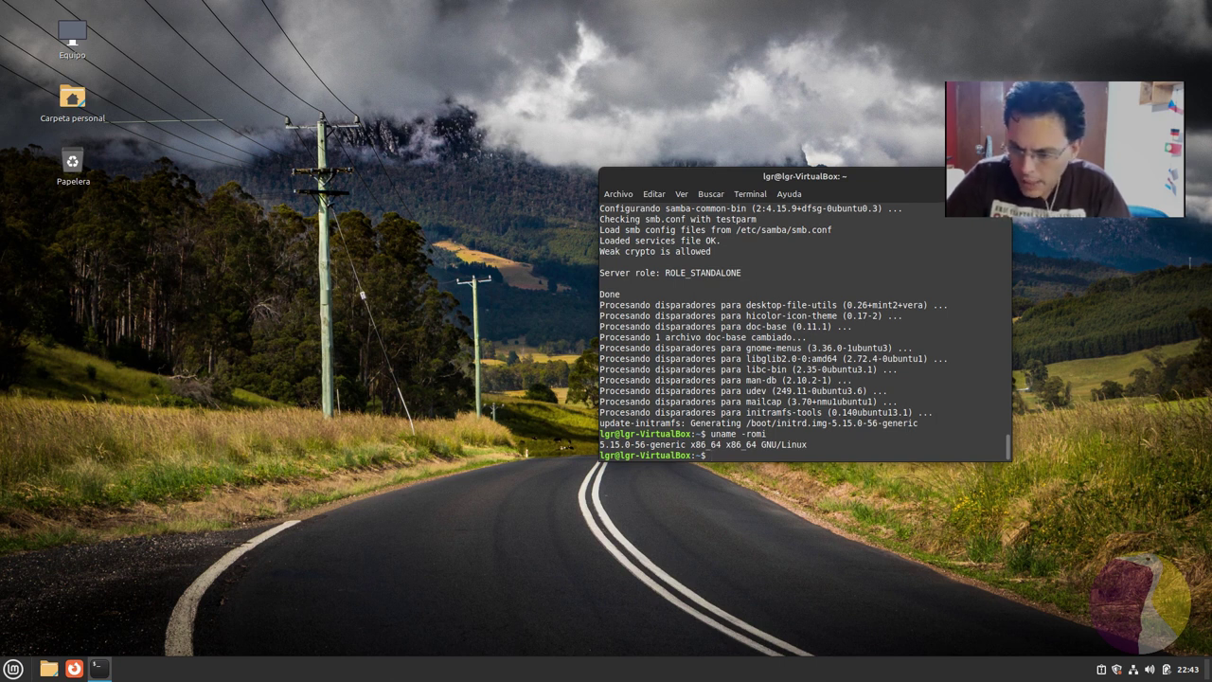
key(super+d)
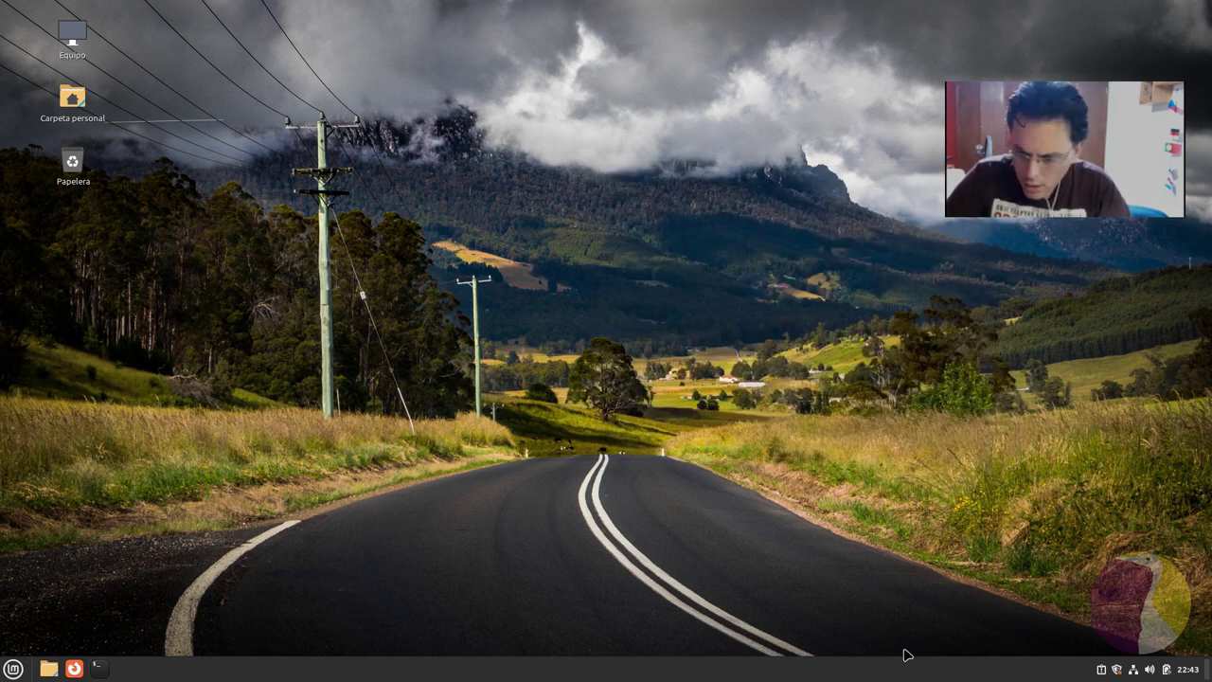
Open the update manager past its welcome page, decline switching to a local server, and close it
click(1116, 668)
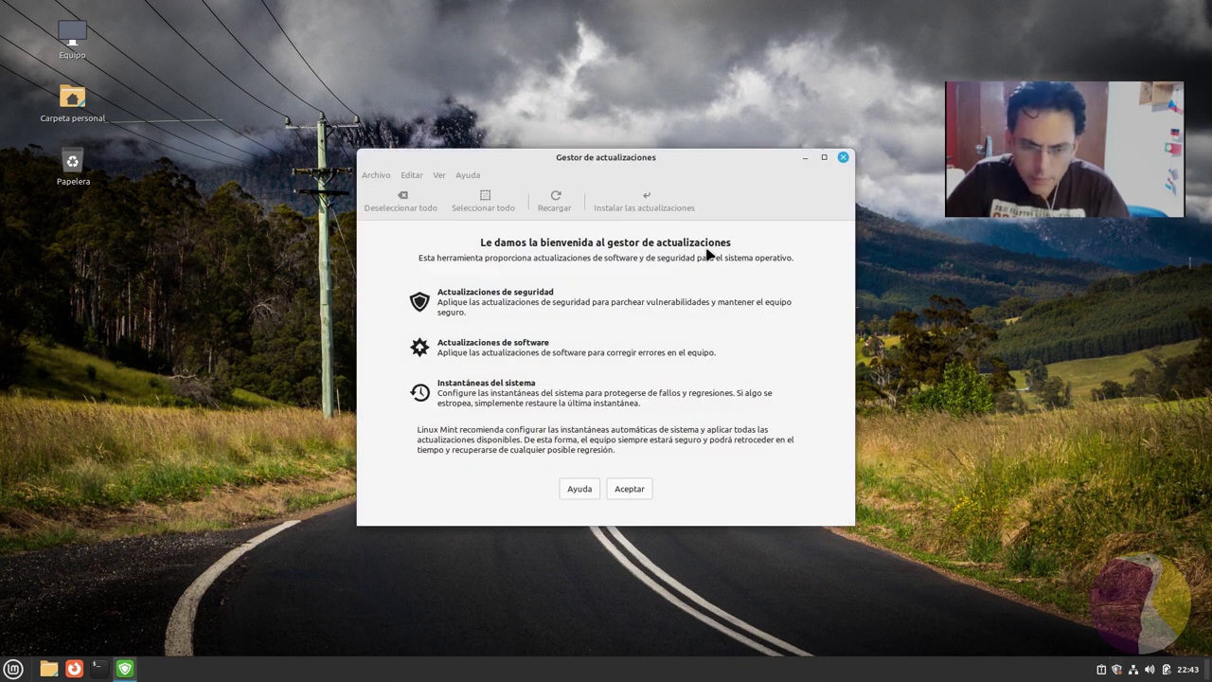
click(634, 490)
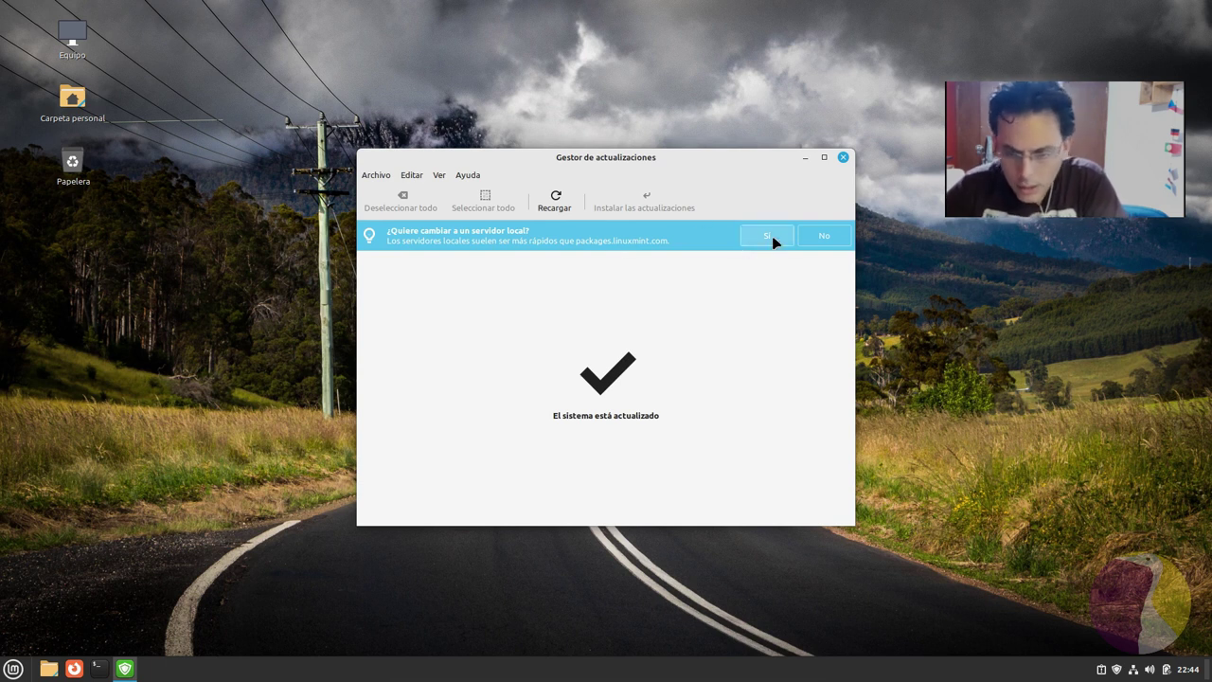
click(806, 239)
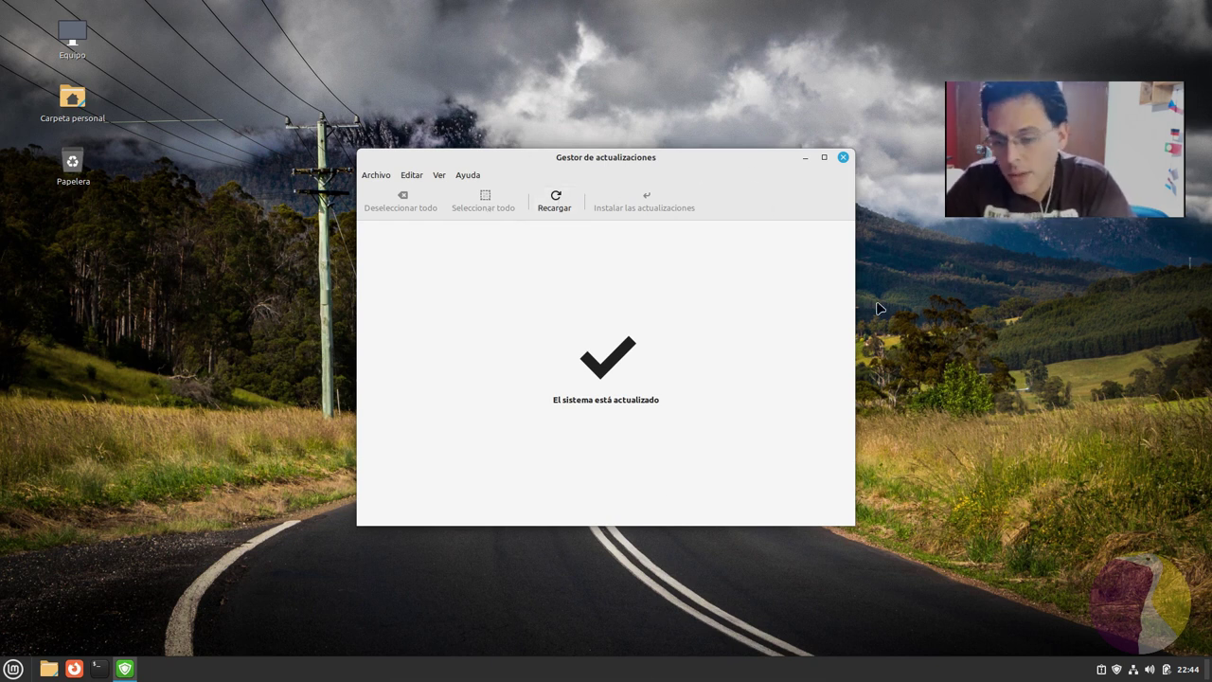
click(843, 158)
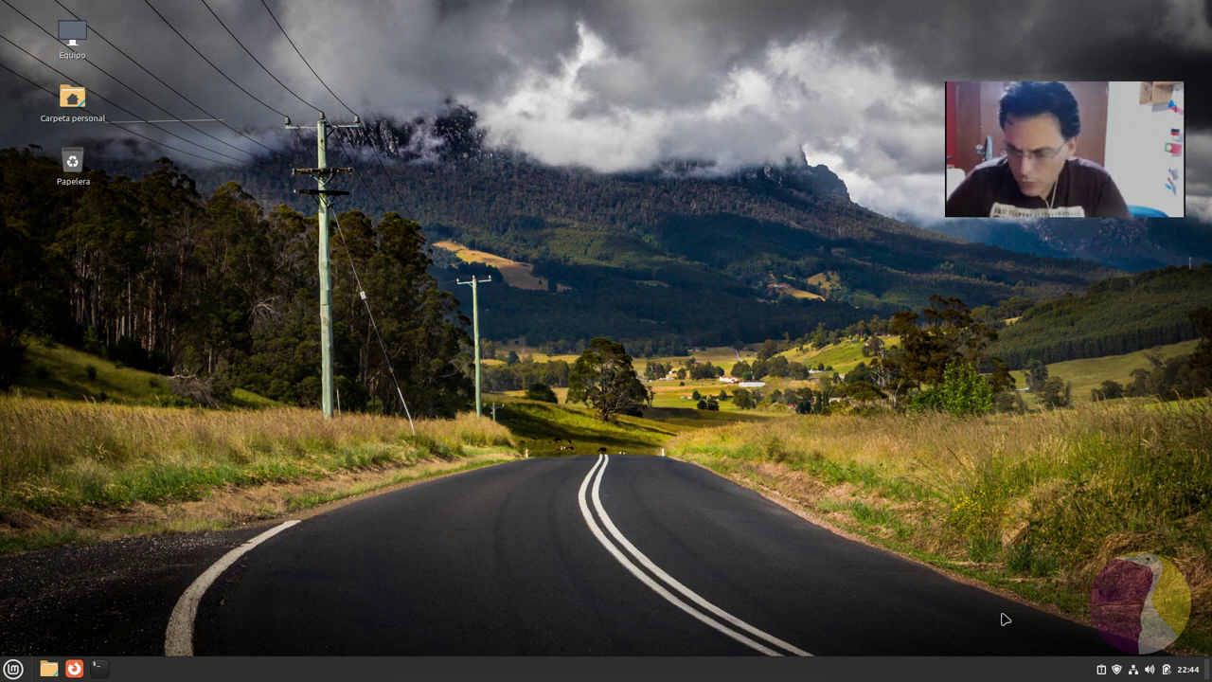
Browse the application menu's Accesorios, Lugares and Sonido y vídeo categories, and close the menu
click(20, 668)
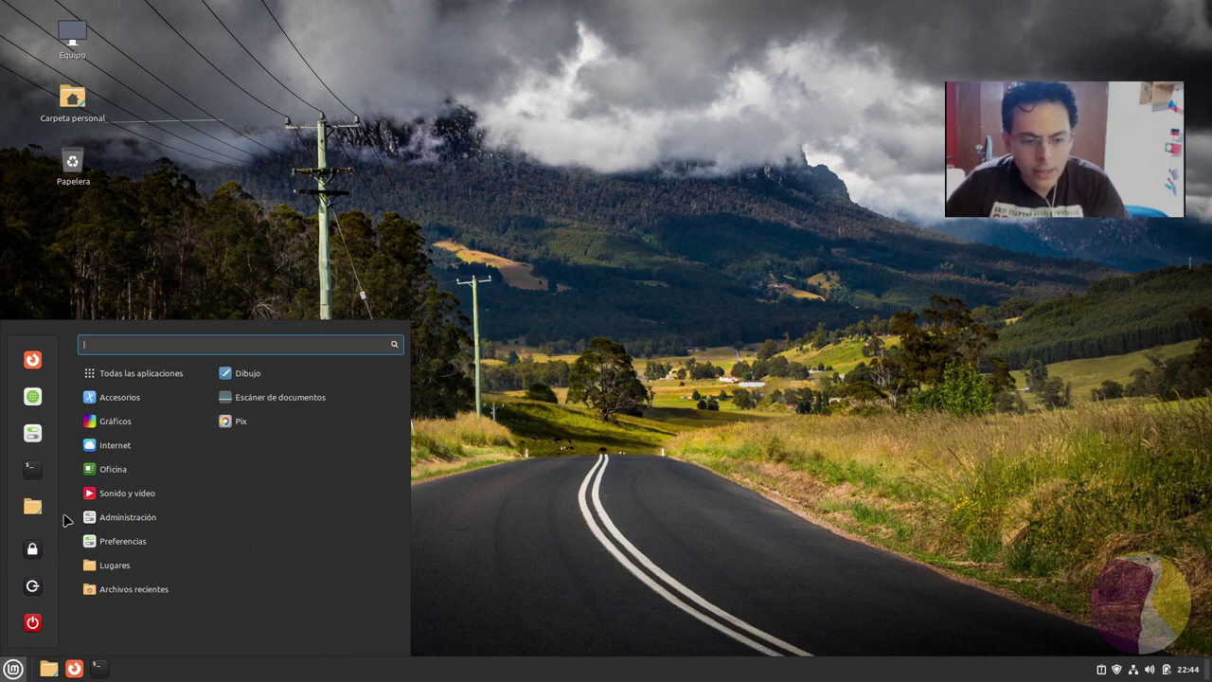
mouse_move(87, 474)
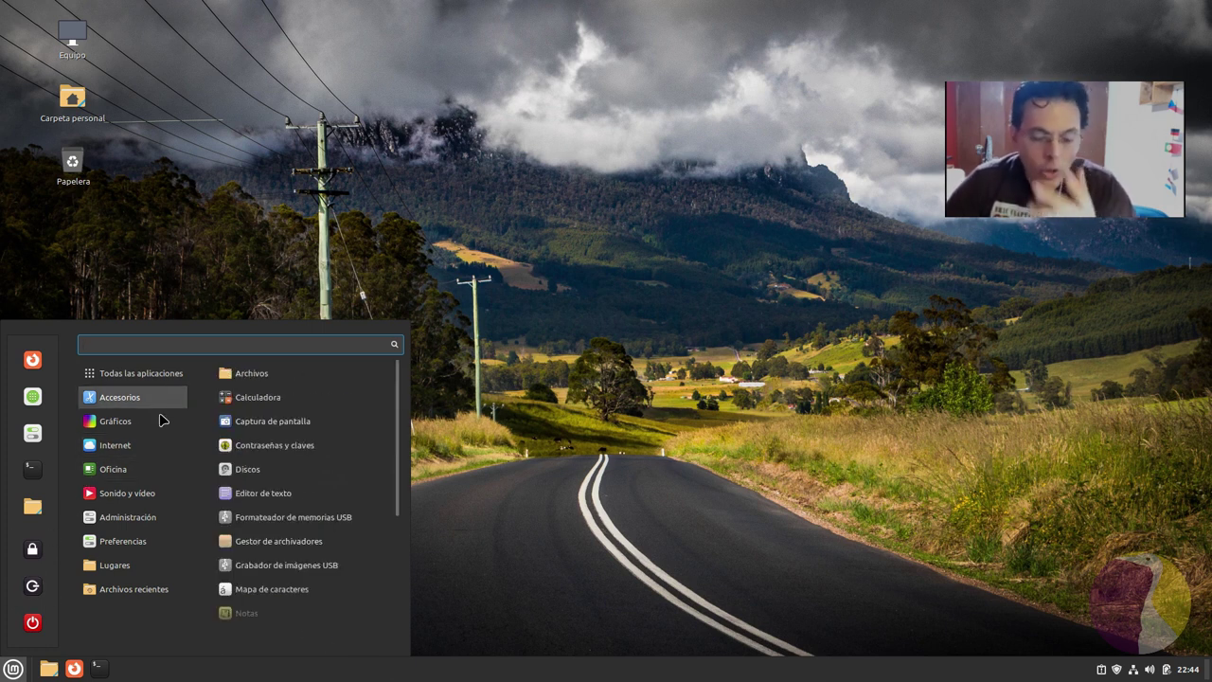
mouse_move(143, 568)
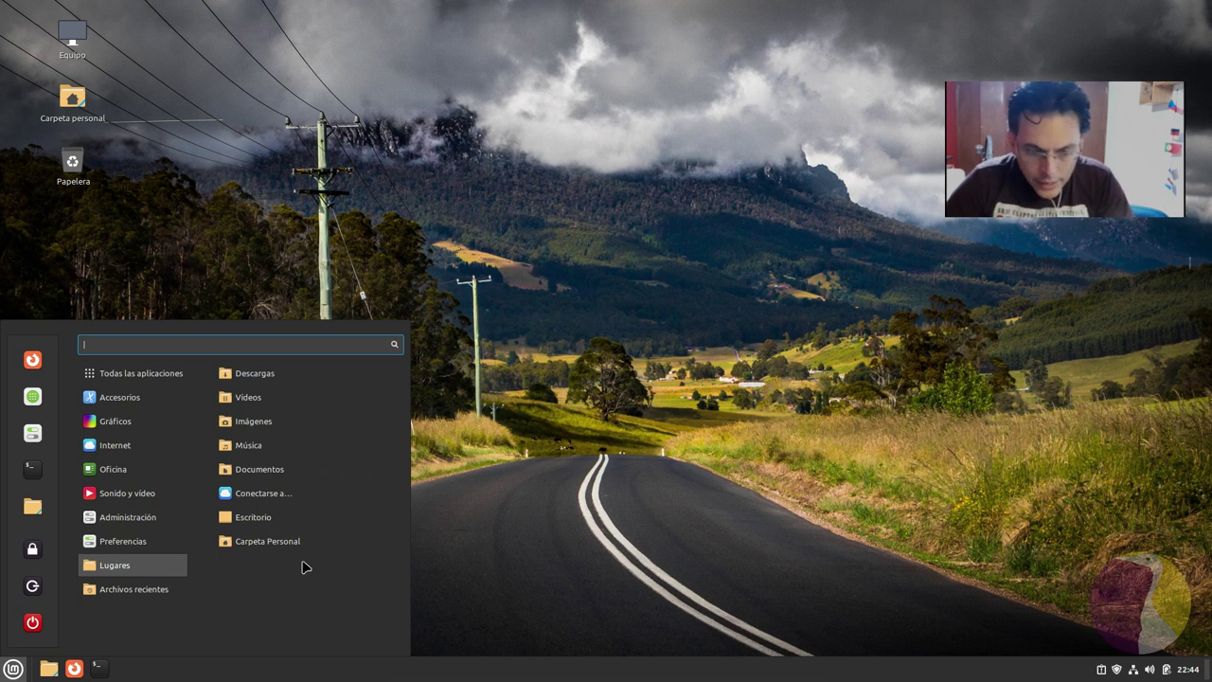
mouse_move(144, 409)
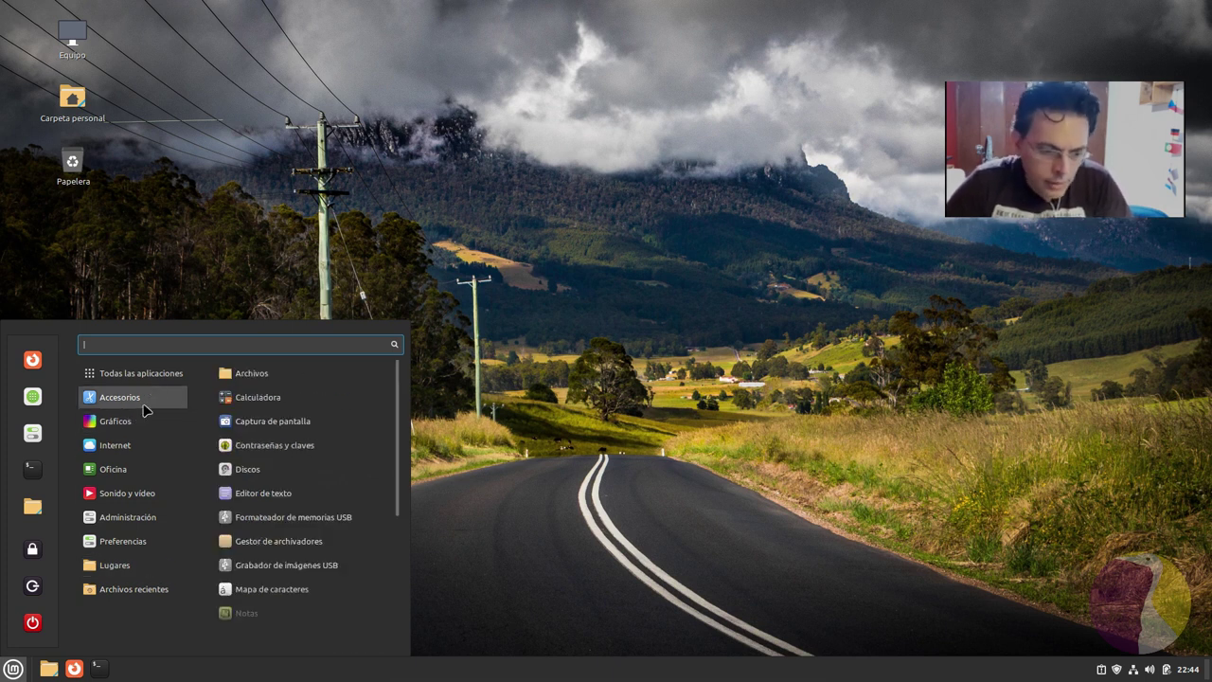
mouse_move(142, 494)
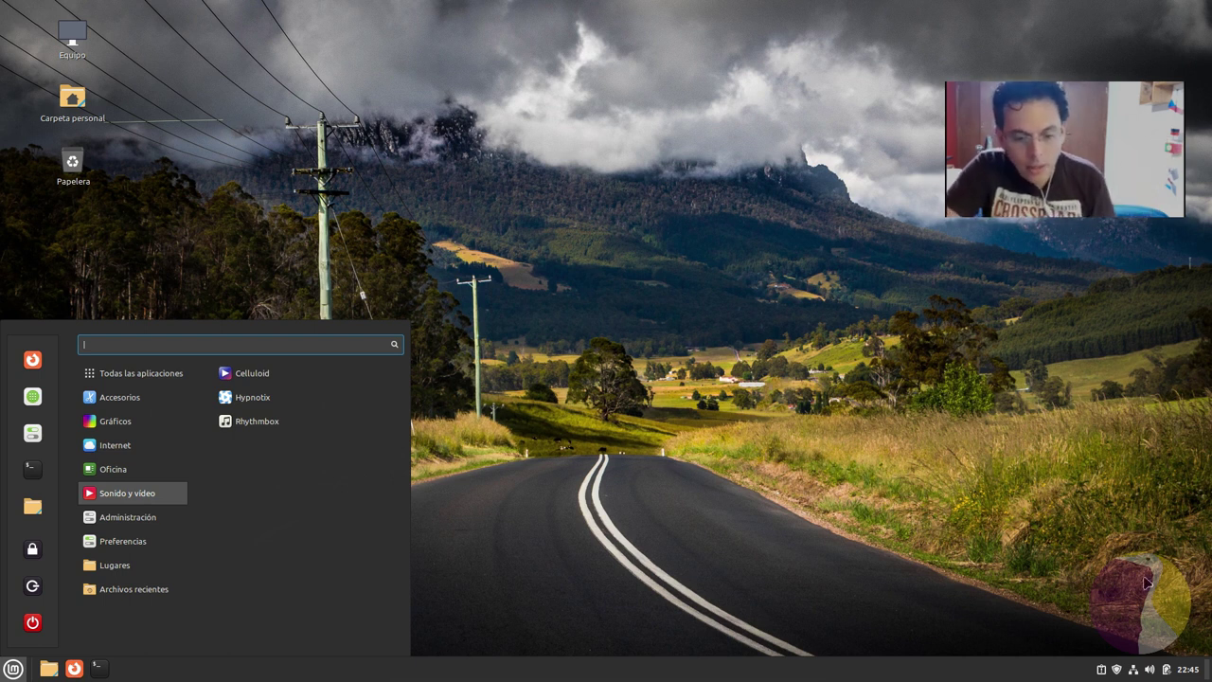
click(995, 491)
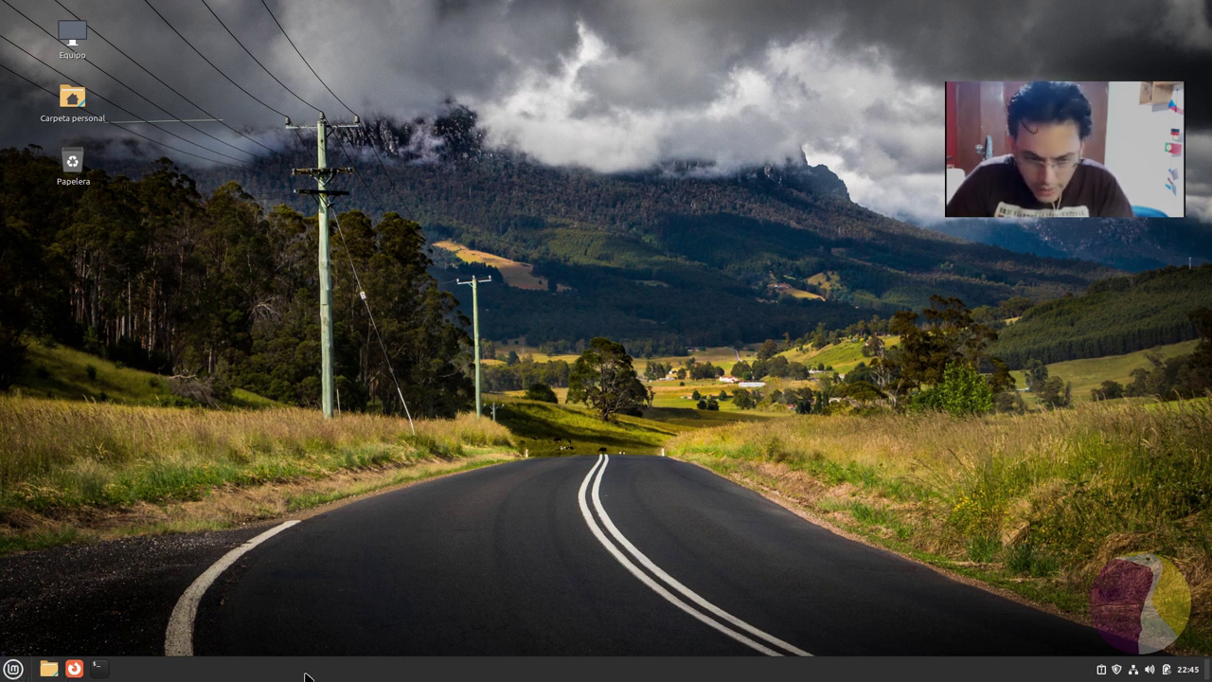
Open the home folder in a maximized file manager window and enlarge its folder icons by two levels
mouse_move(47, 676)
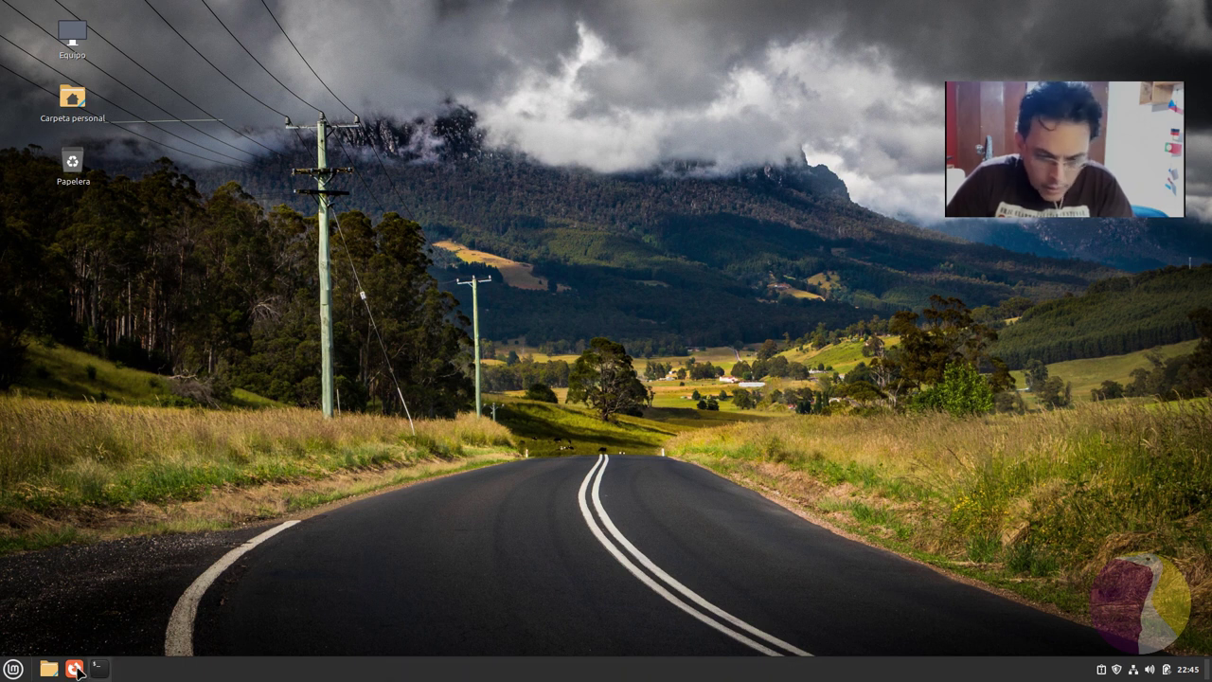
click(49, 669)
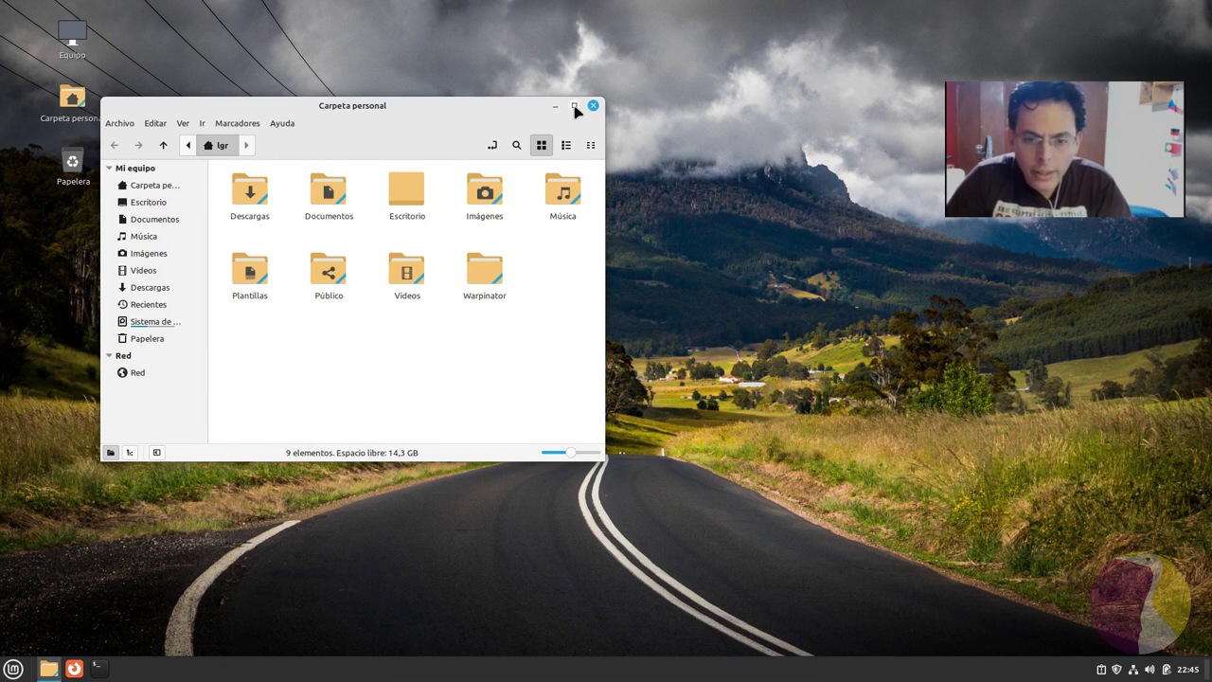
click(575, 106)
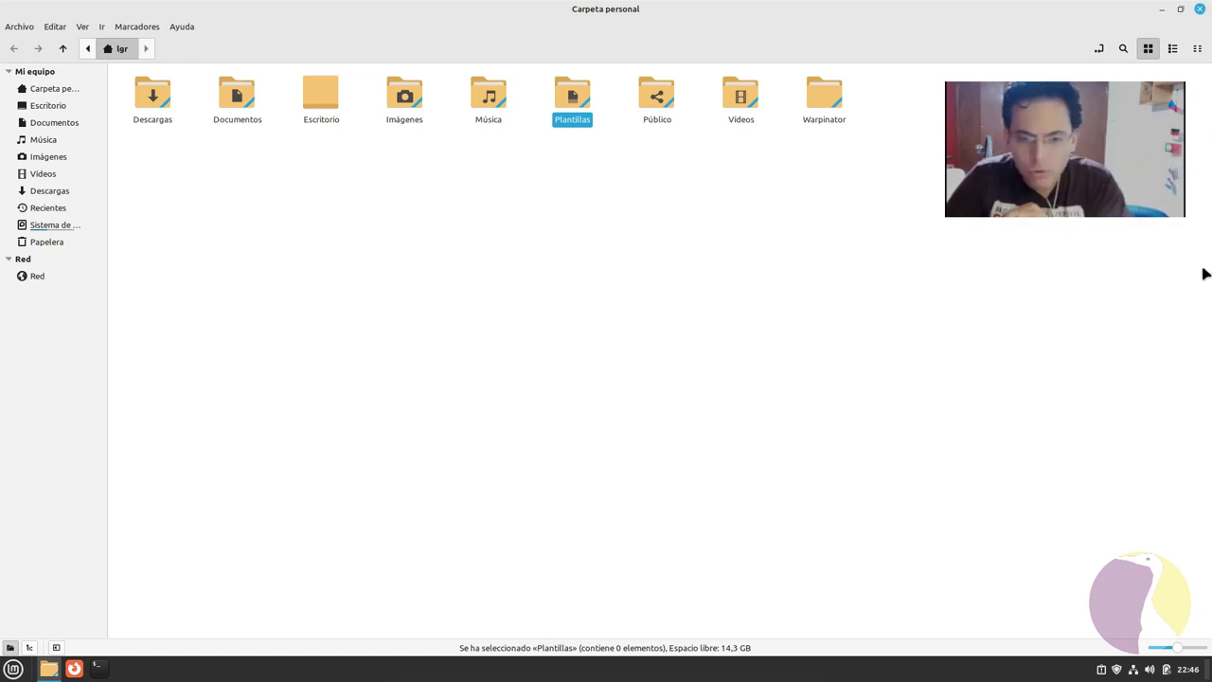
click(1186, 649)
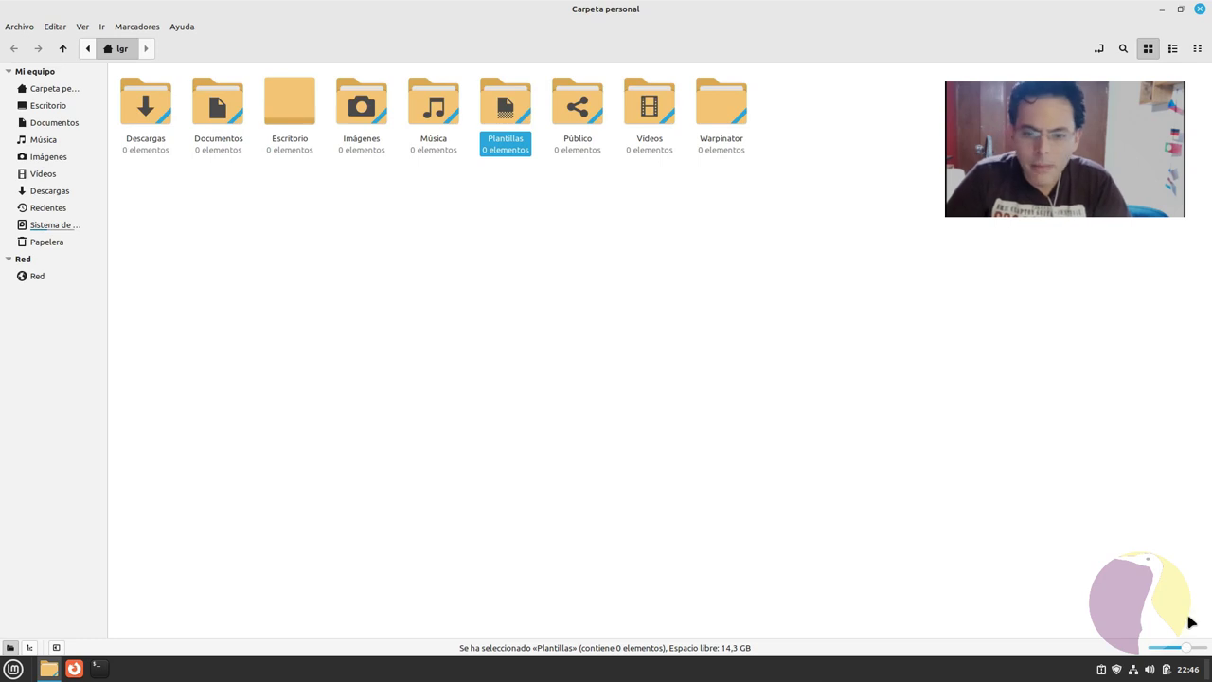
click(1194, 648)
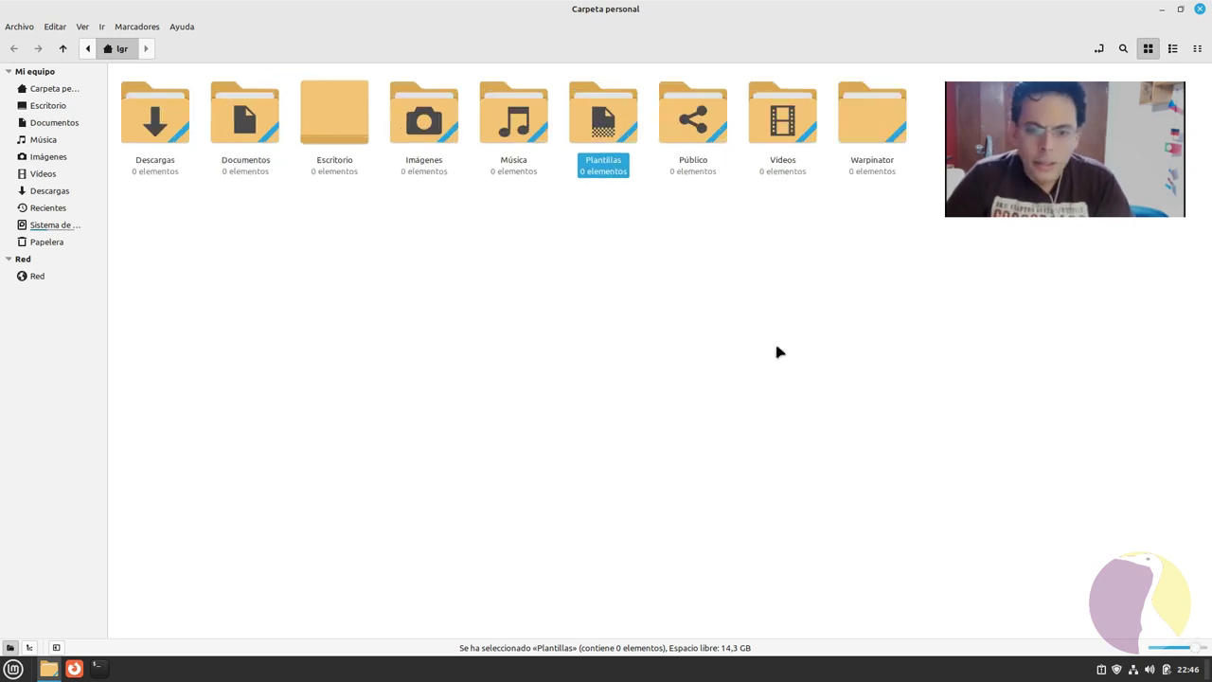
Widen the file manager's sidebar until the full place names fit, and close the file manager
click(1018, 246)
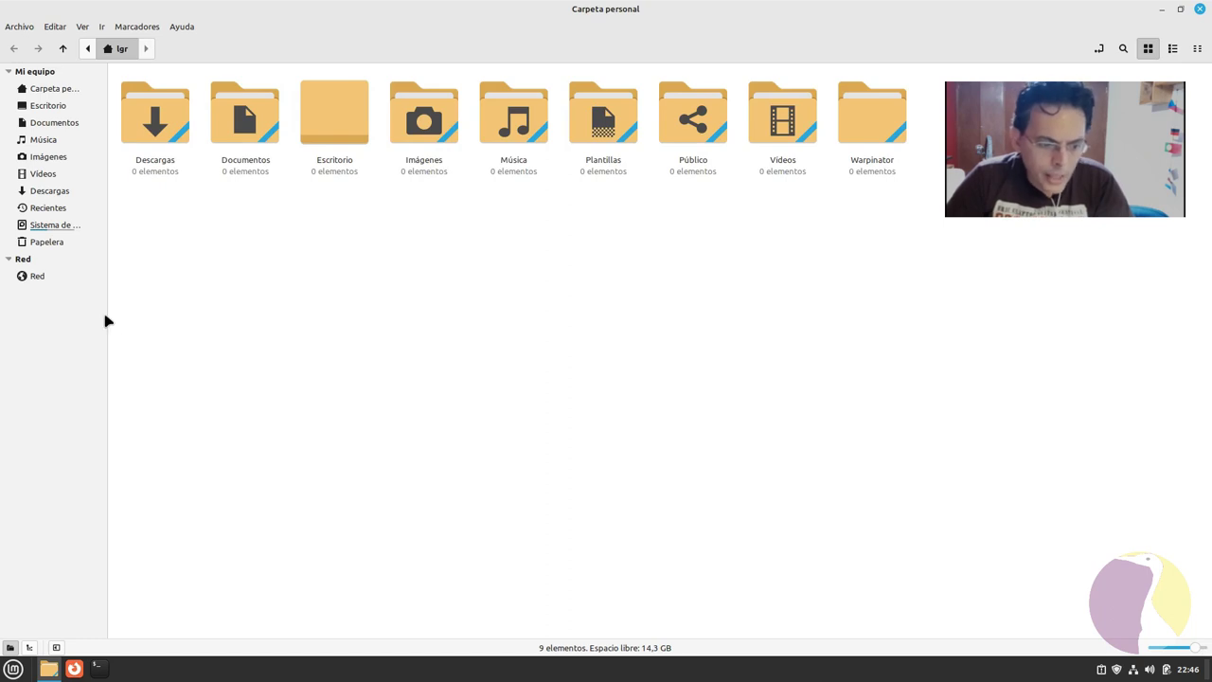
drag(109, 313, 156, 313)
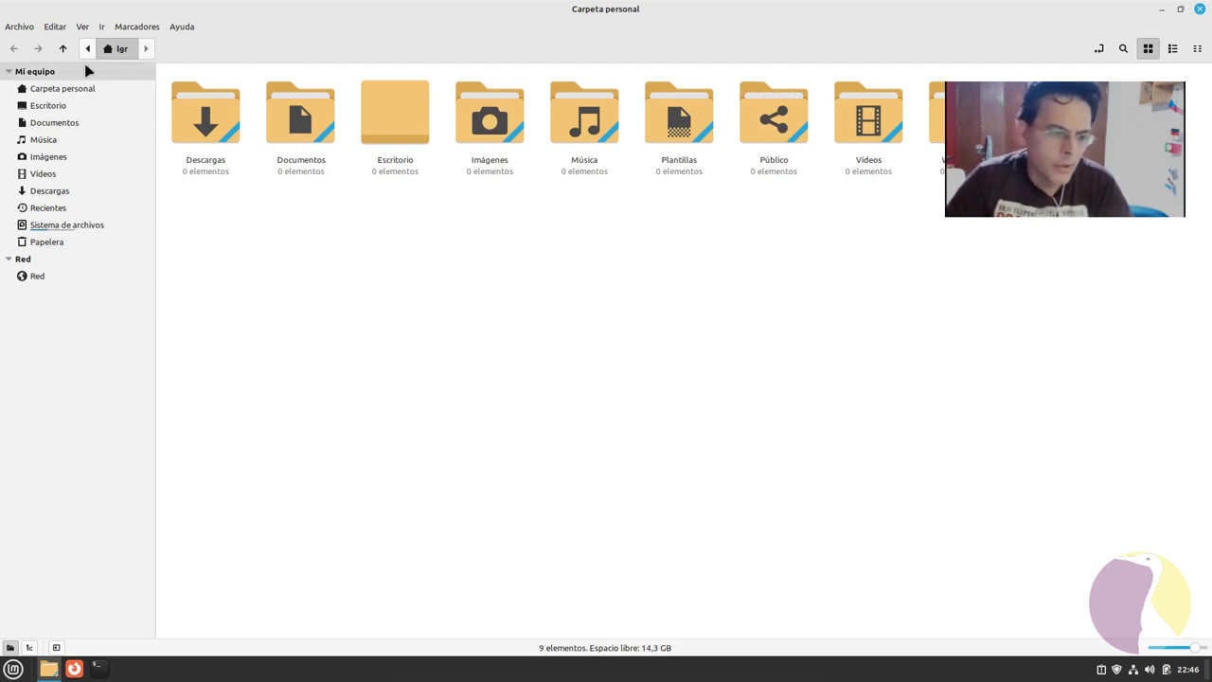
click(1200, 9)
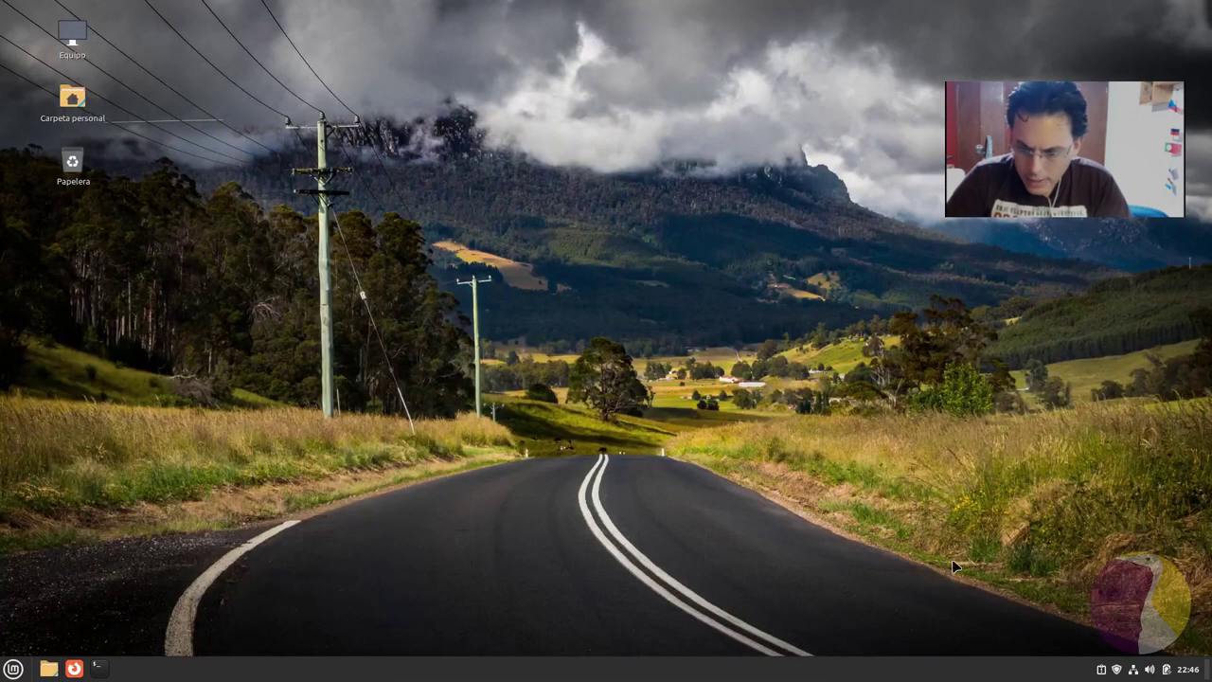
Open the system reports tool and show the system information page in a maximized window
mouse_move(790, 663)
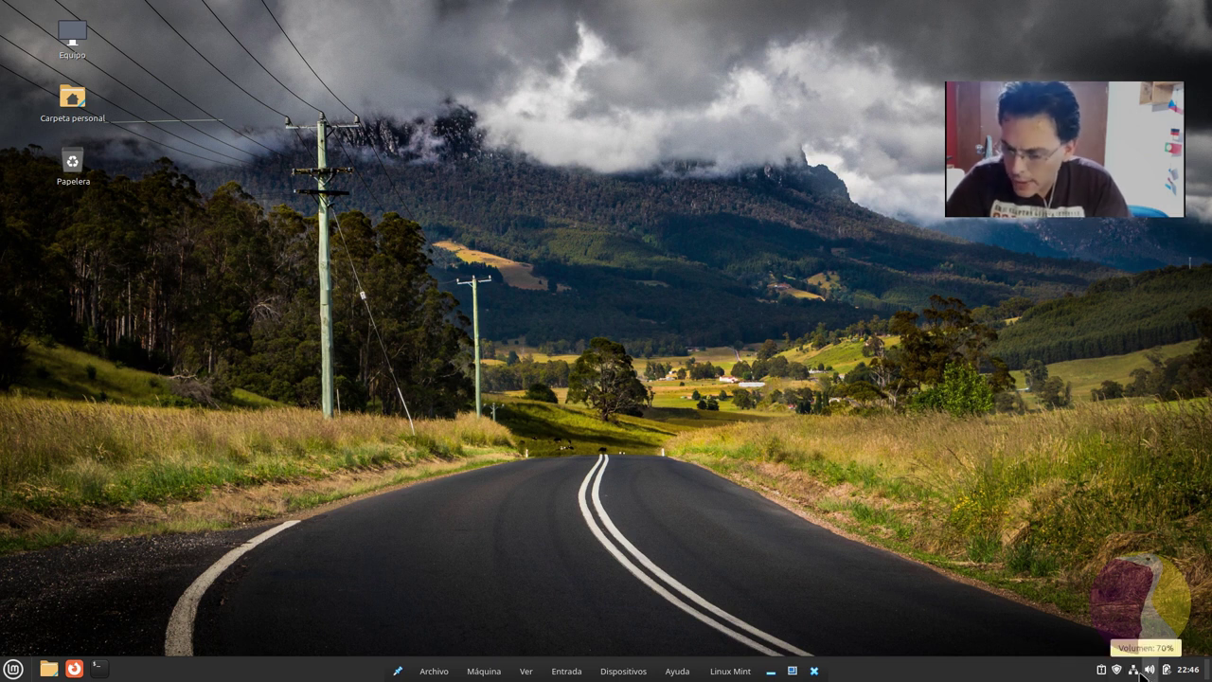
click(1108, 670)
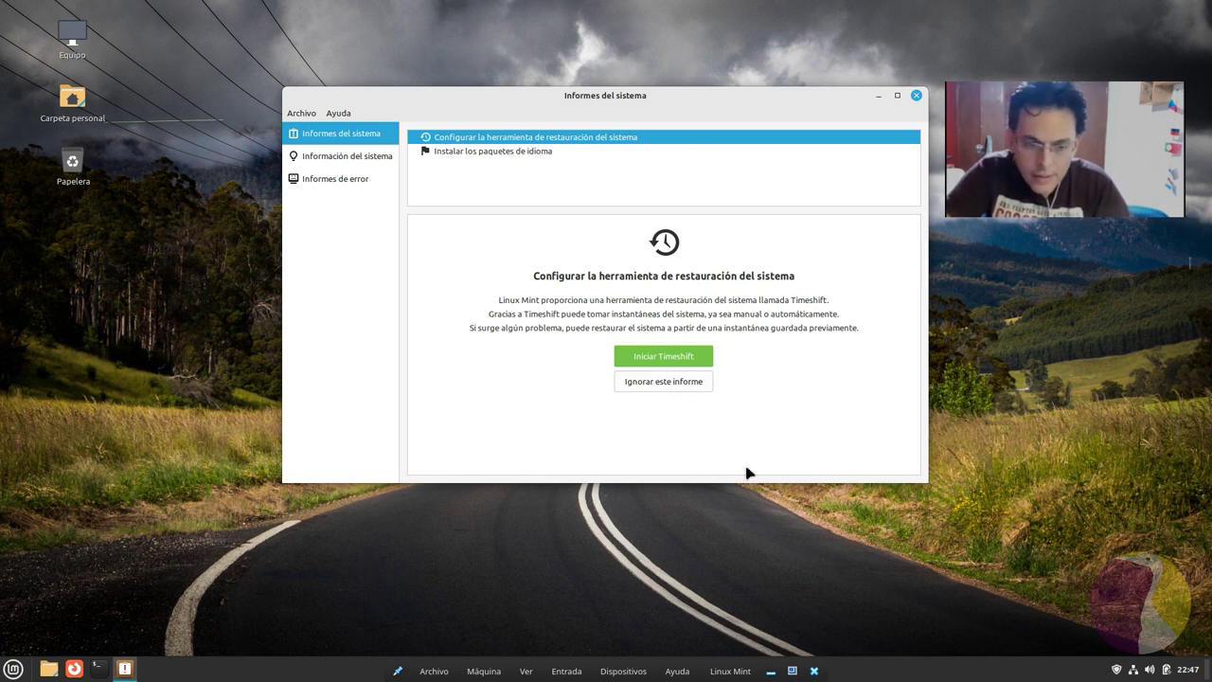
click(373, 161)
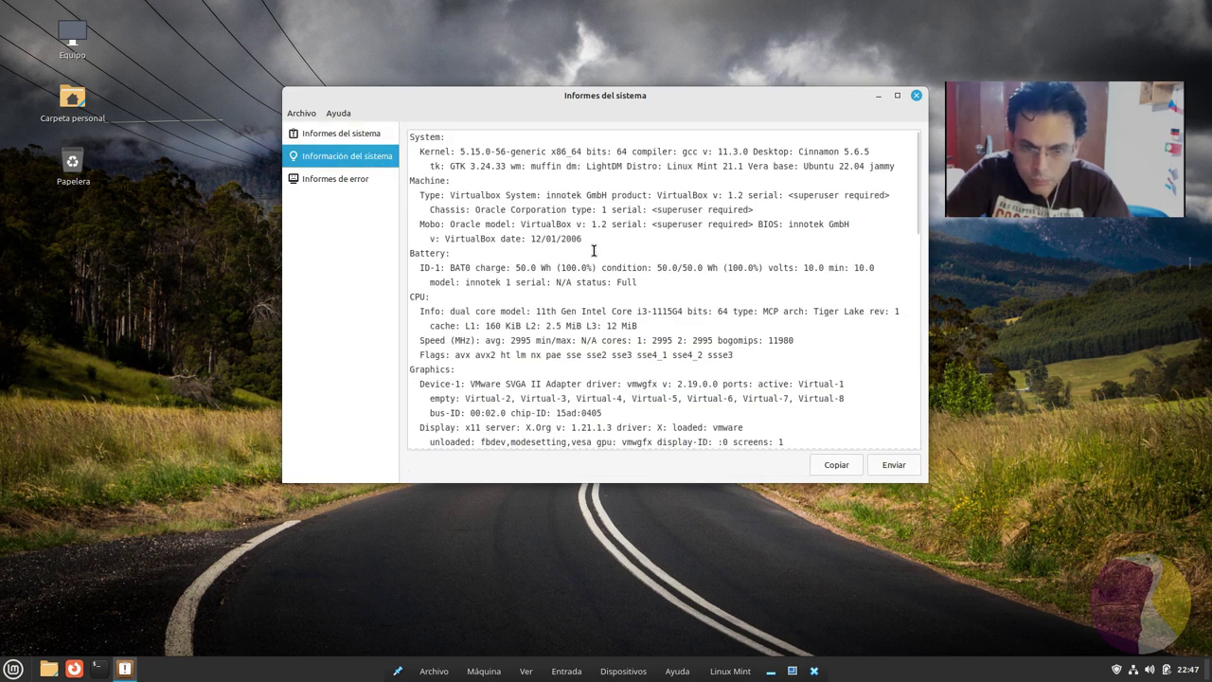
click(897, 96)
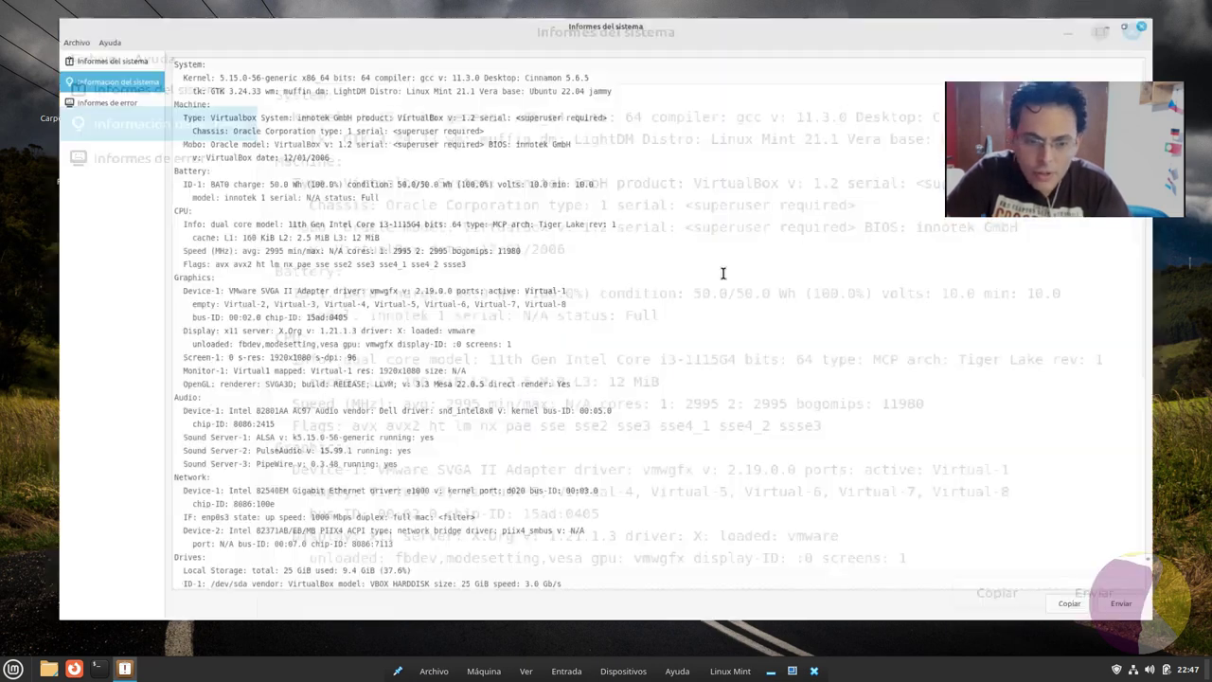
Examine the hardware, drive and repository details in the system information, and highlight the /etc/apt/sources.list path
scroll(609, 261, down, 4)
scroll(610, 261, down, 3)
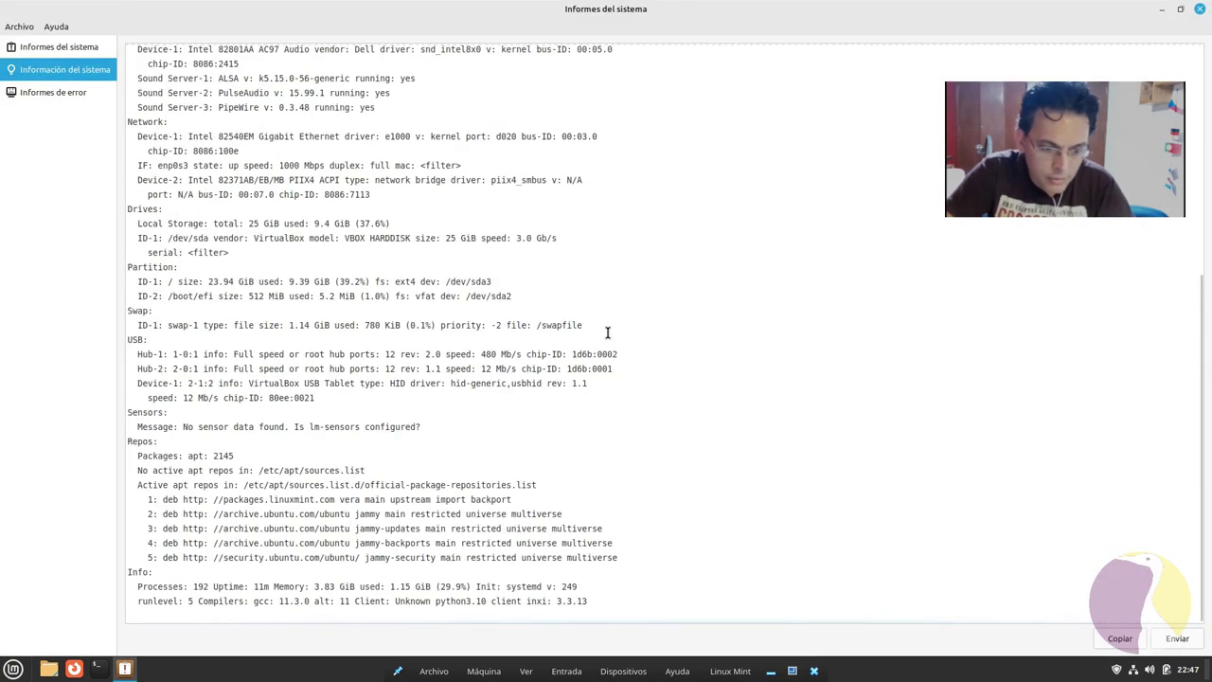
scroll(606, 332, up, 8)
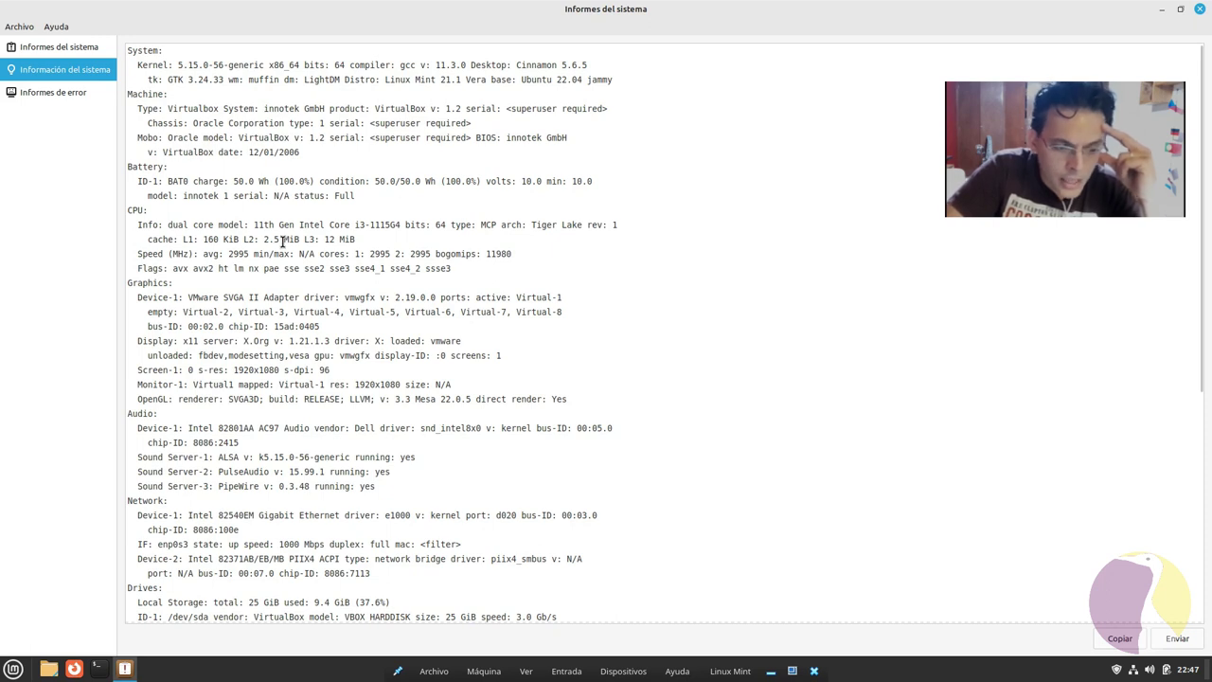
scroll(294, 236, down, 3)
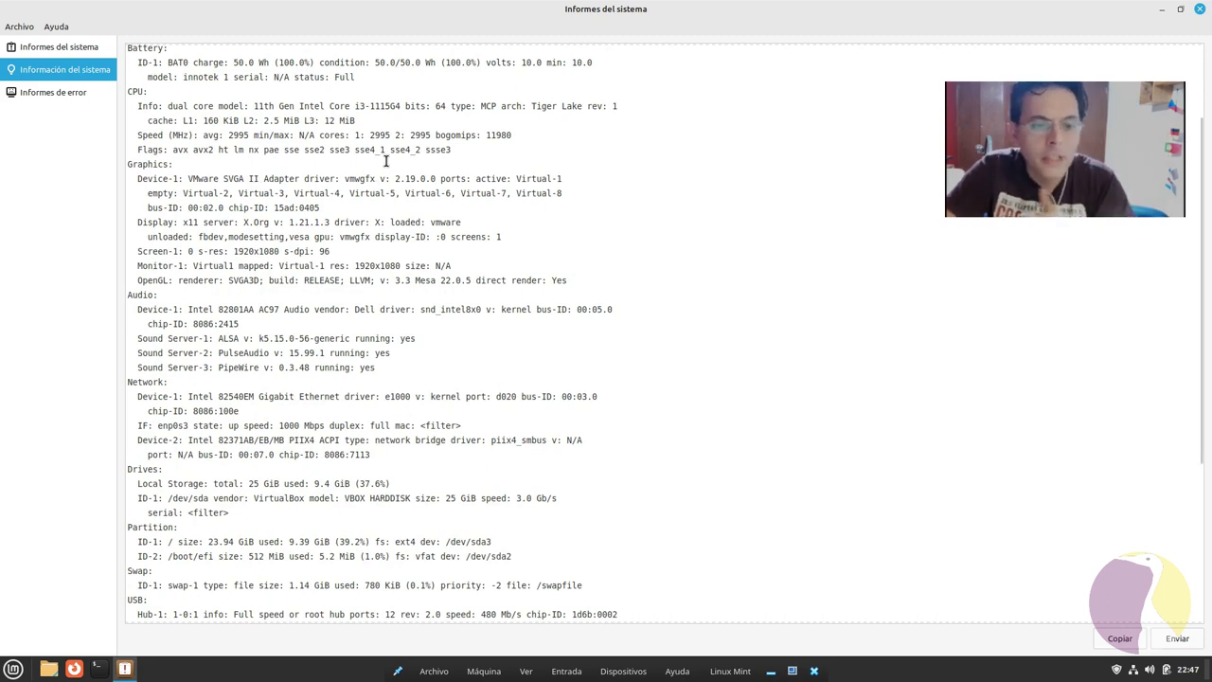
scroll(375, 180, down, 5)
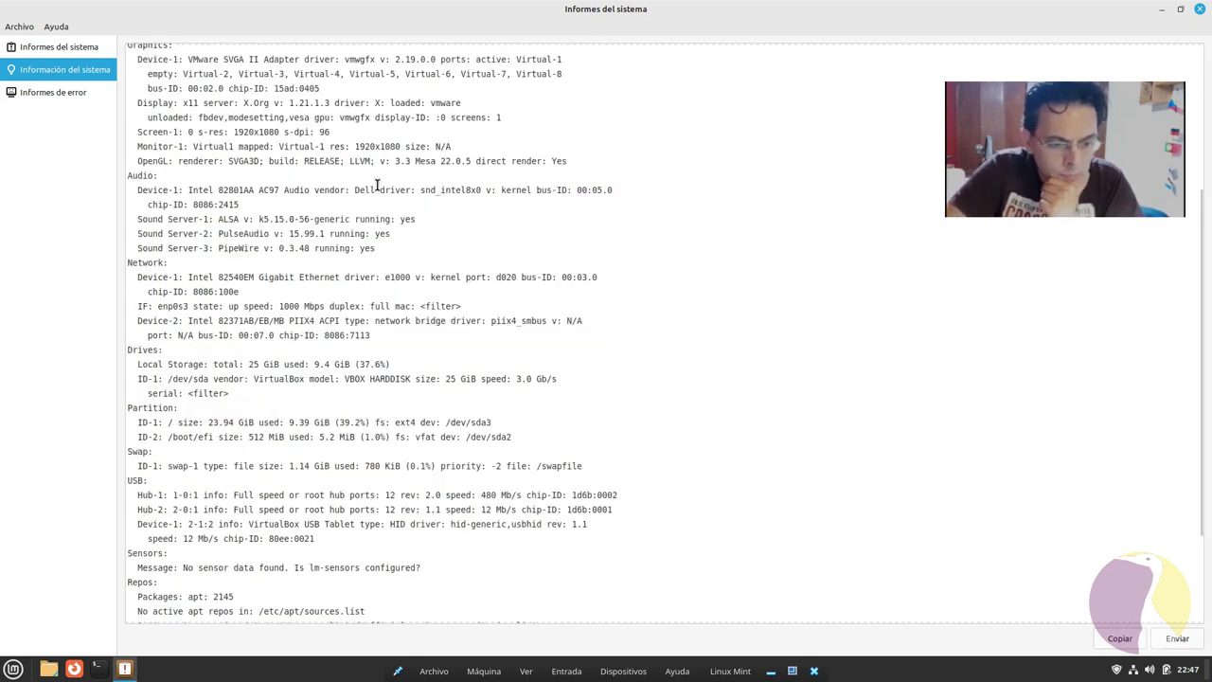
scroll(376, 186, down, 3)
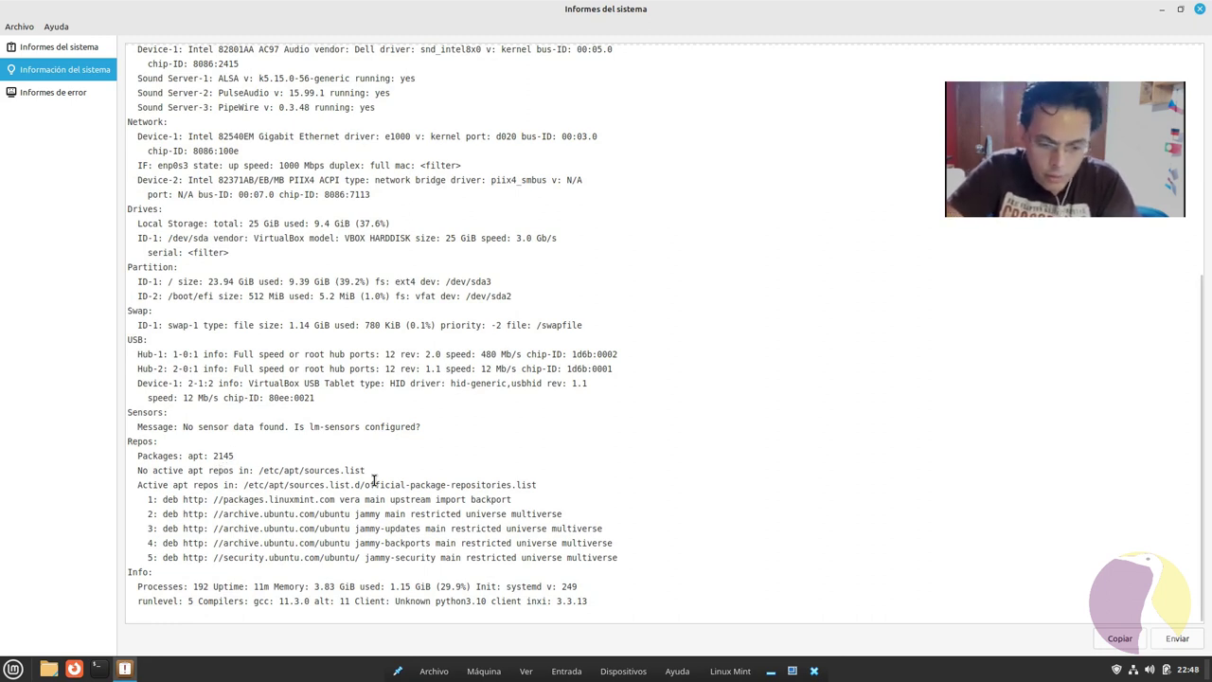
drag(362, 469, 254, 473)
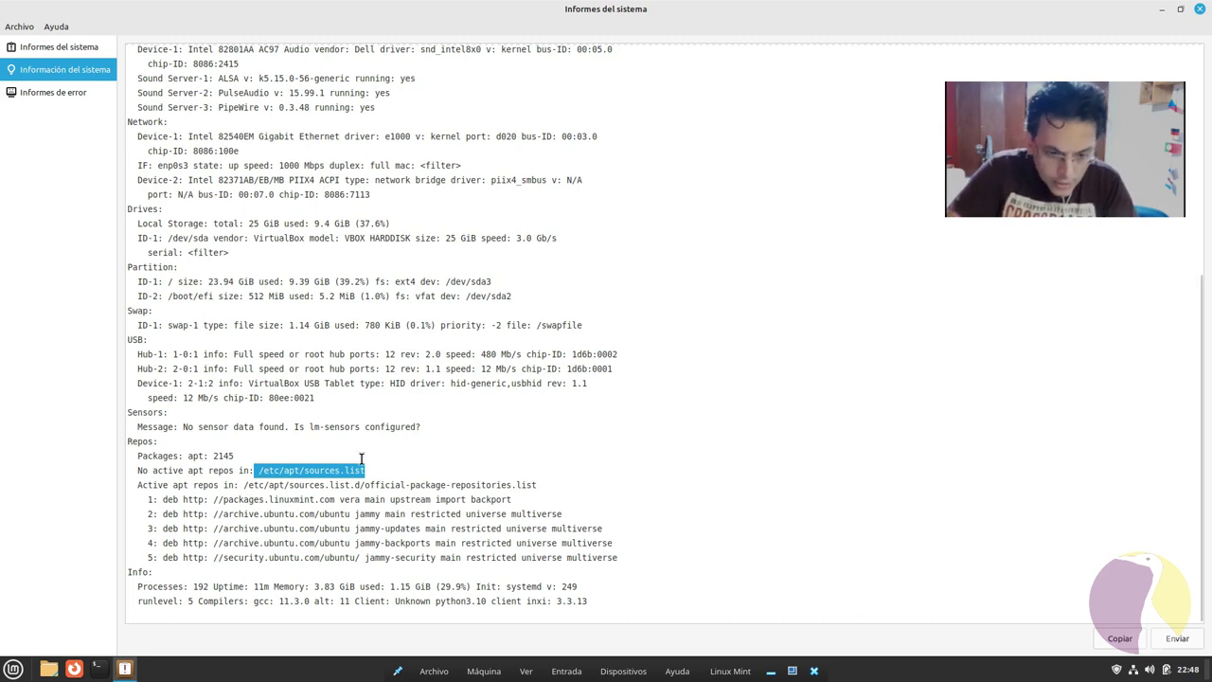
Show the error reports page and close the system reports tool
scroll(998, 498, up, 9)
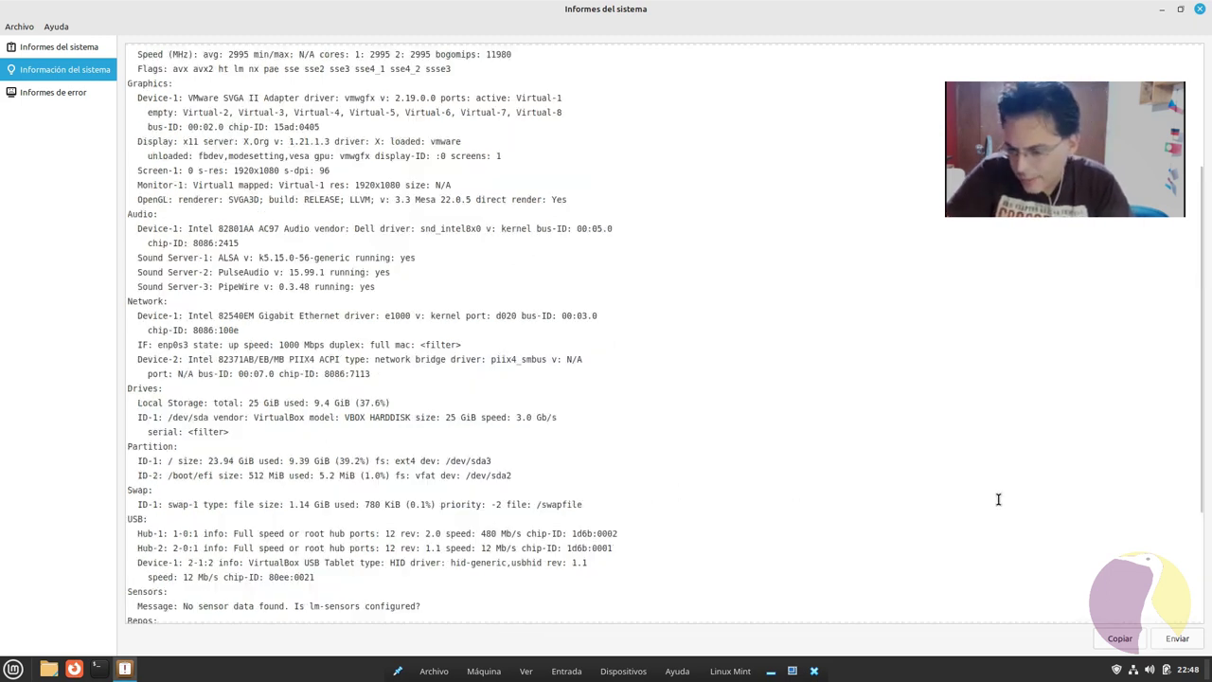
click(73, 95)
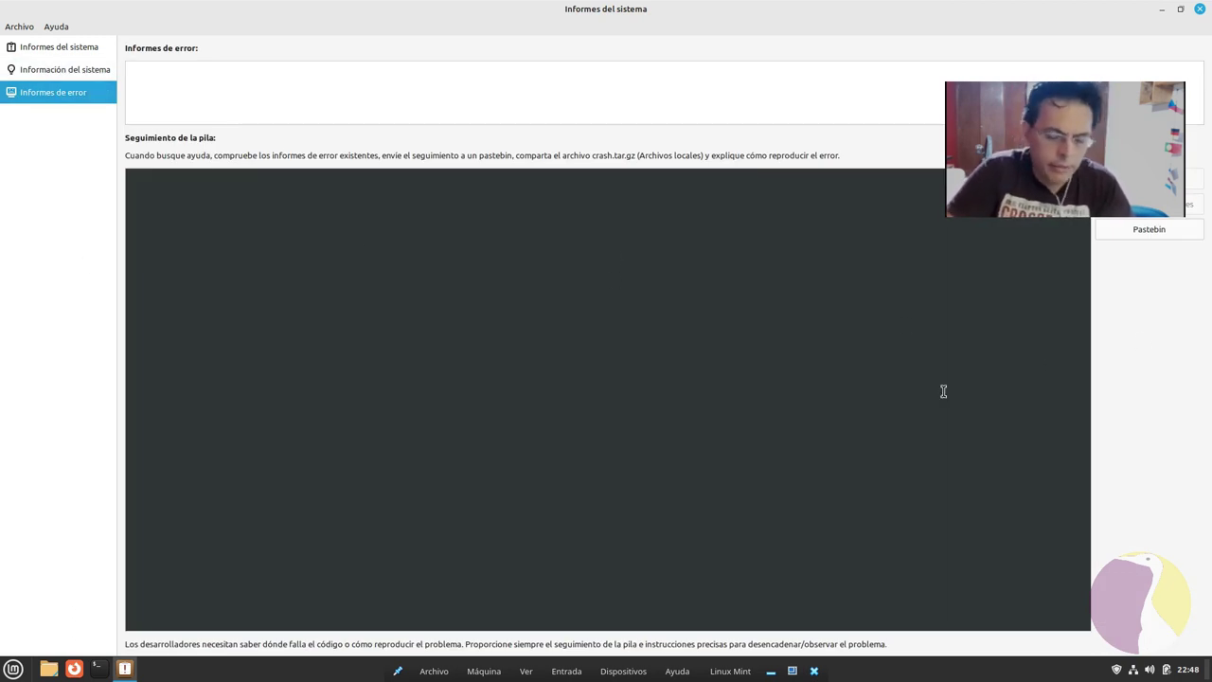
click(1200, 10)
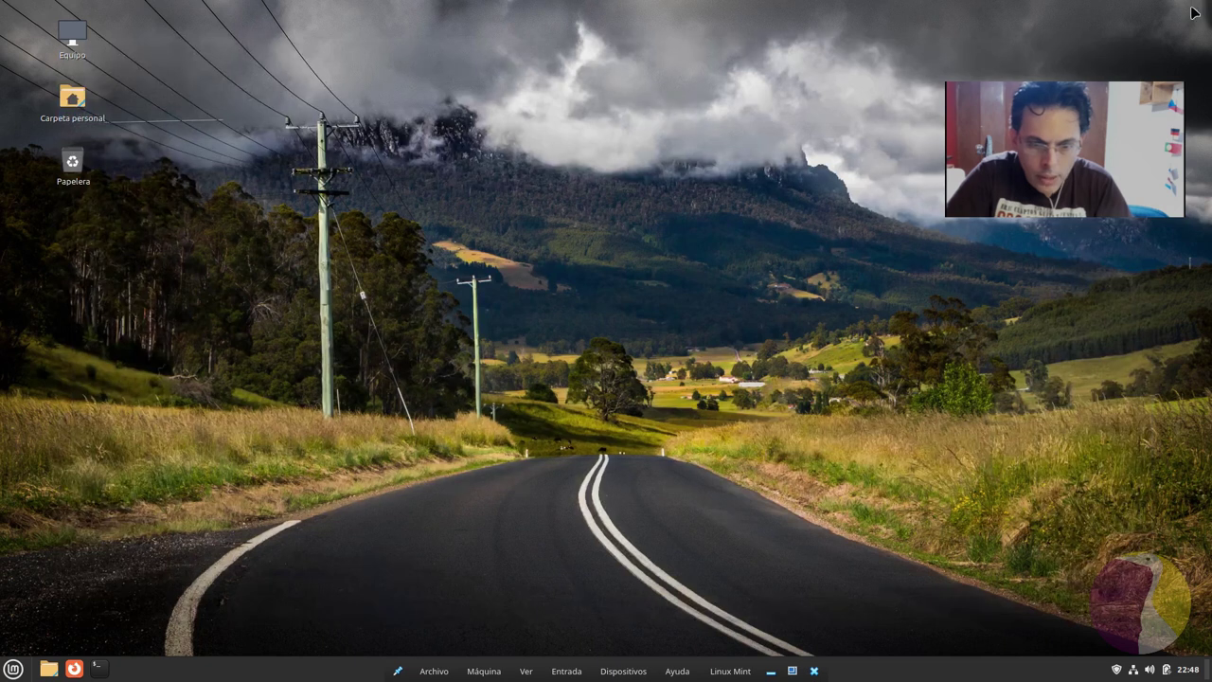
View the wired connection's options in the network applet and dismiss them
click(1132, 670)
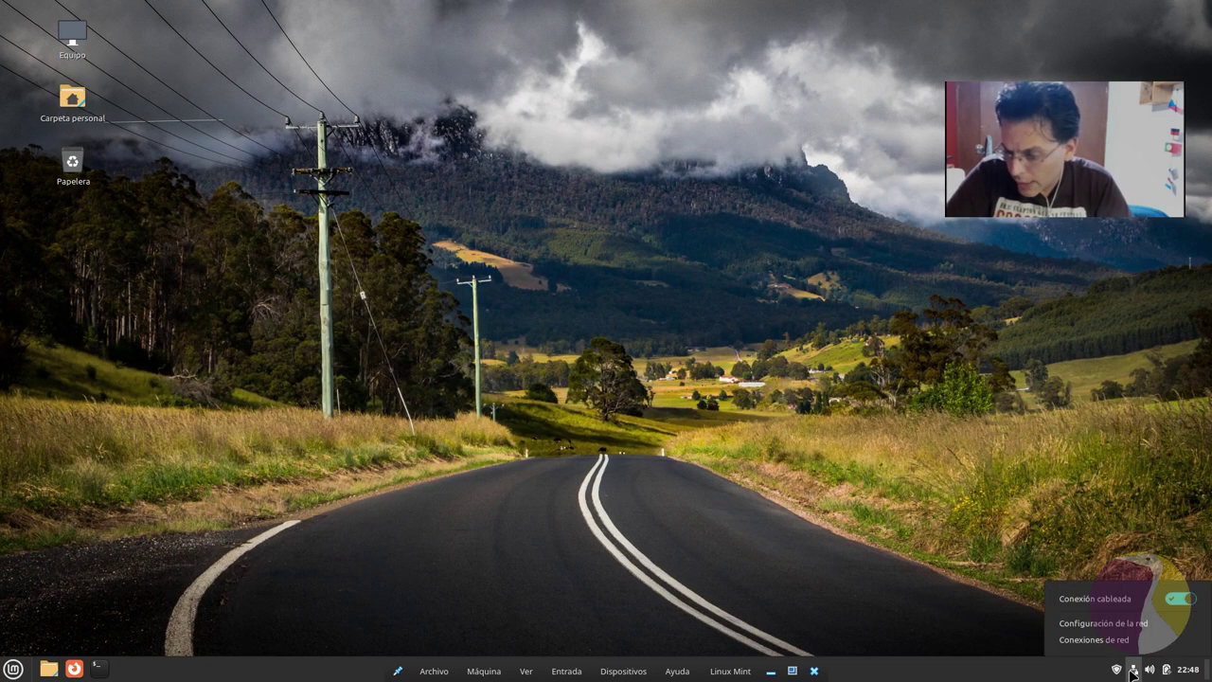
click(1132, 671)
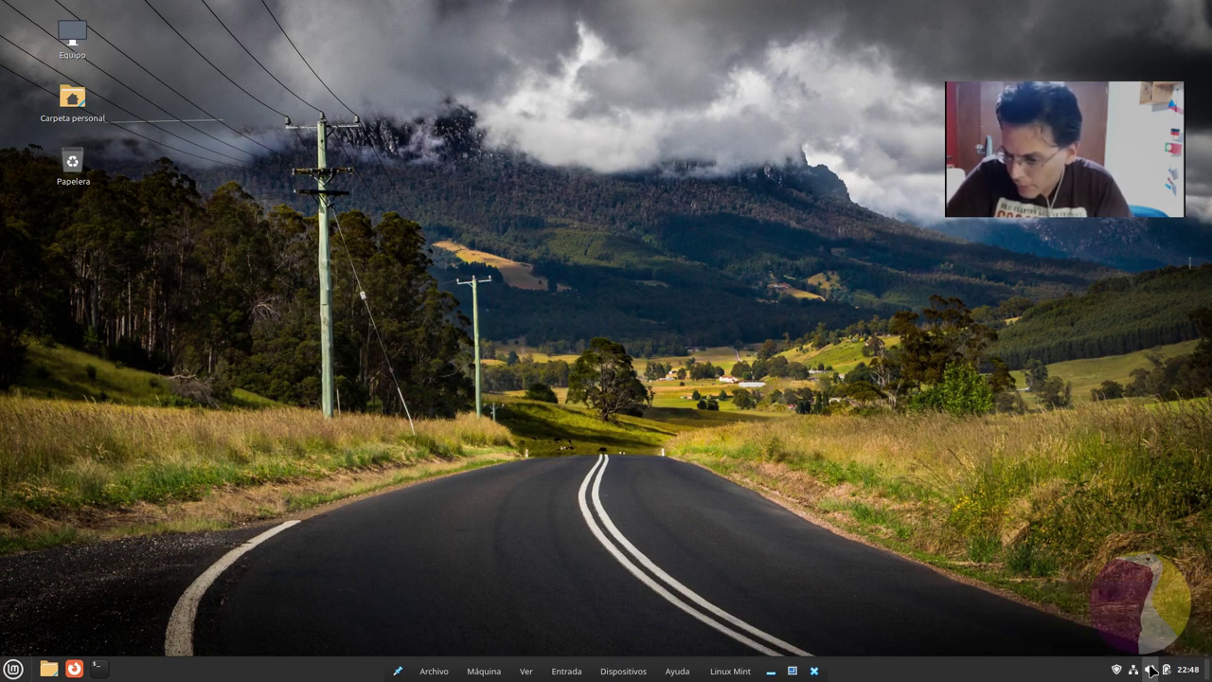
Raise and lower the system volume in the sound applet, and list the media players that can be launched from it
click(1153, 670)
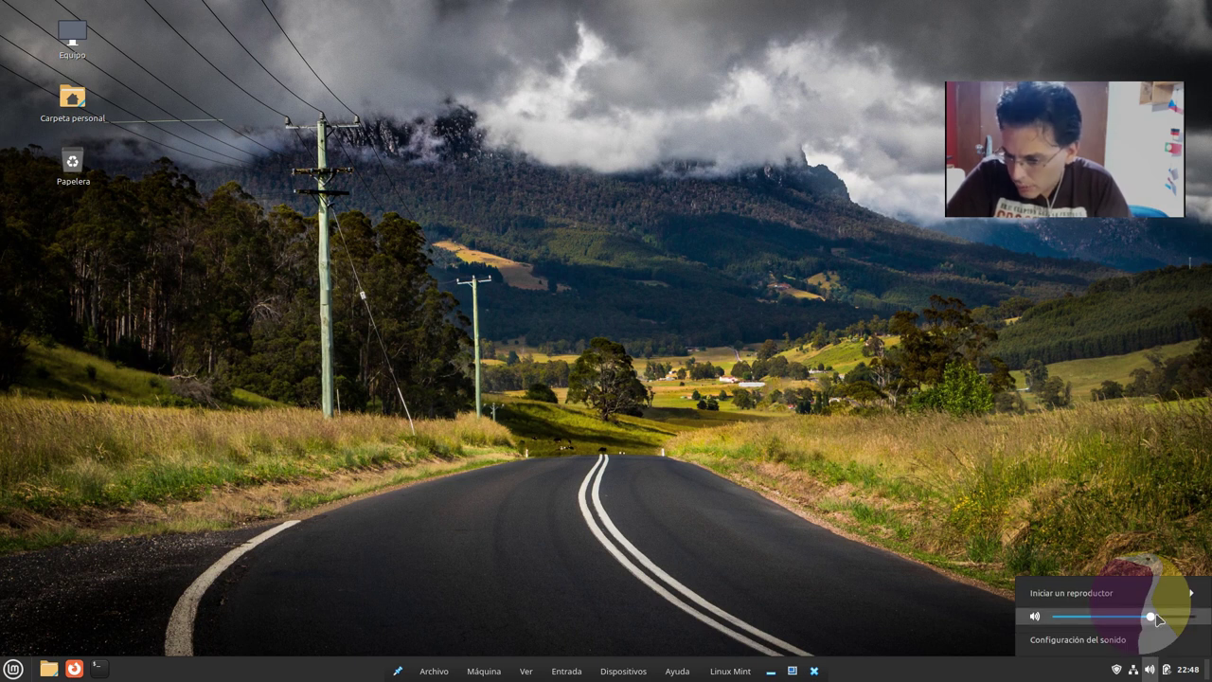
scroll(1157, 618, up, 6)
scroll(1157, 621, down, 2)
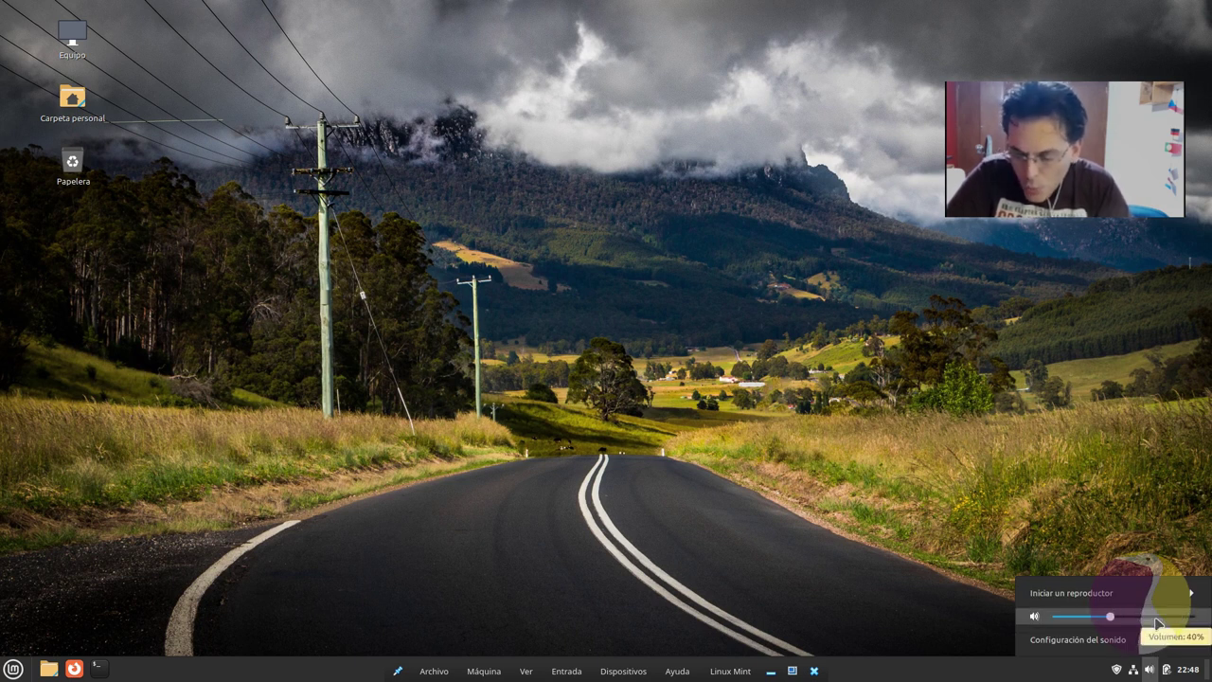
scroll(1157, 621, up, 8)
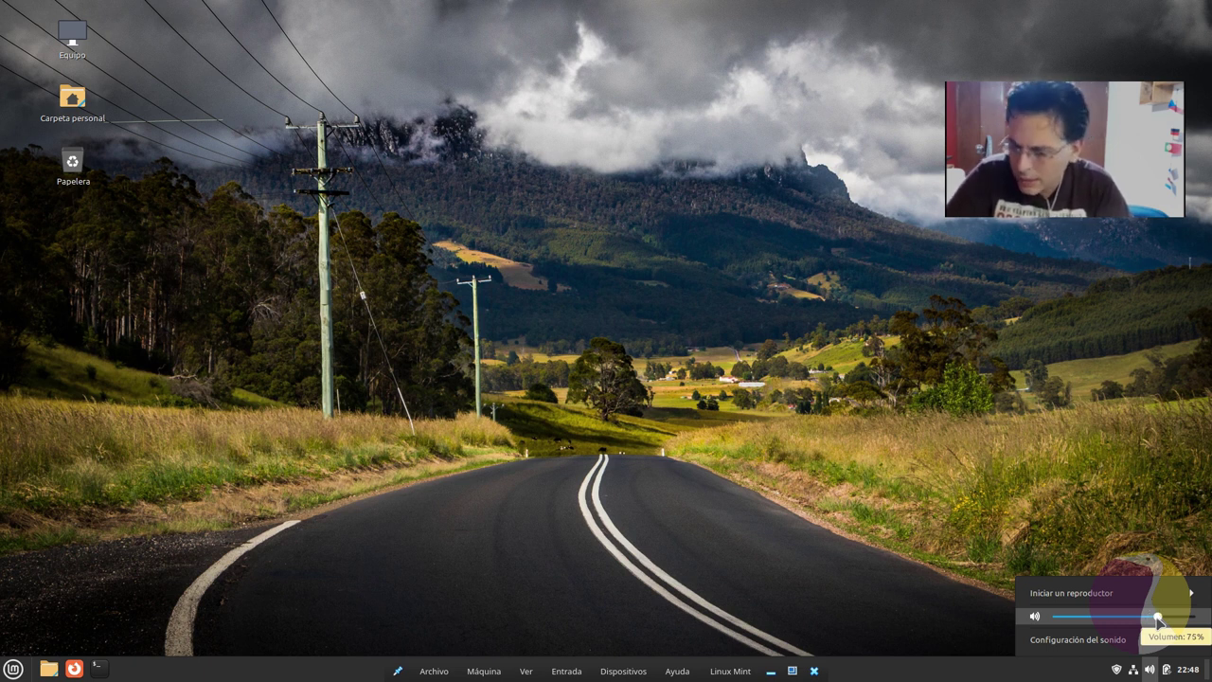
scroll(1156, 621, down, 2)
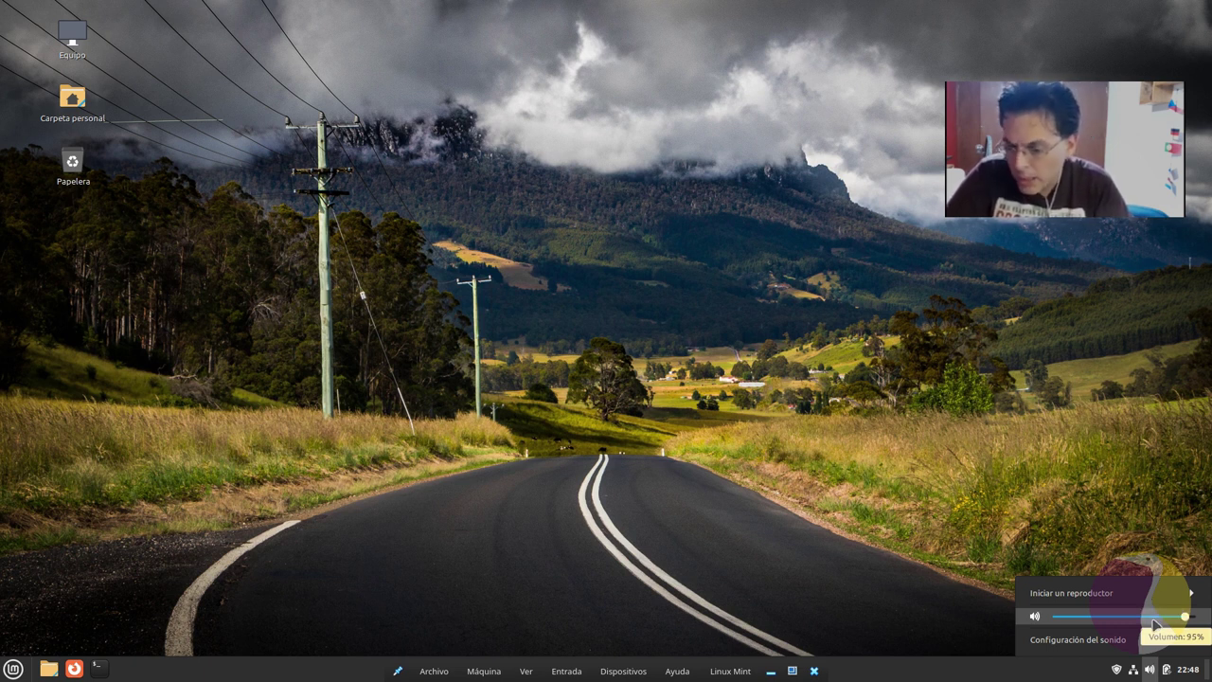
scroll(1155, 622, down, 2)
click(1136, 593)
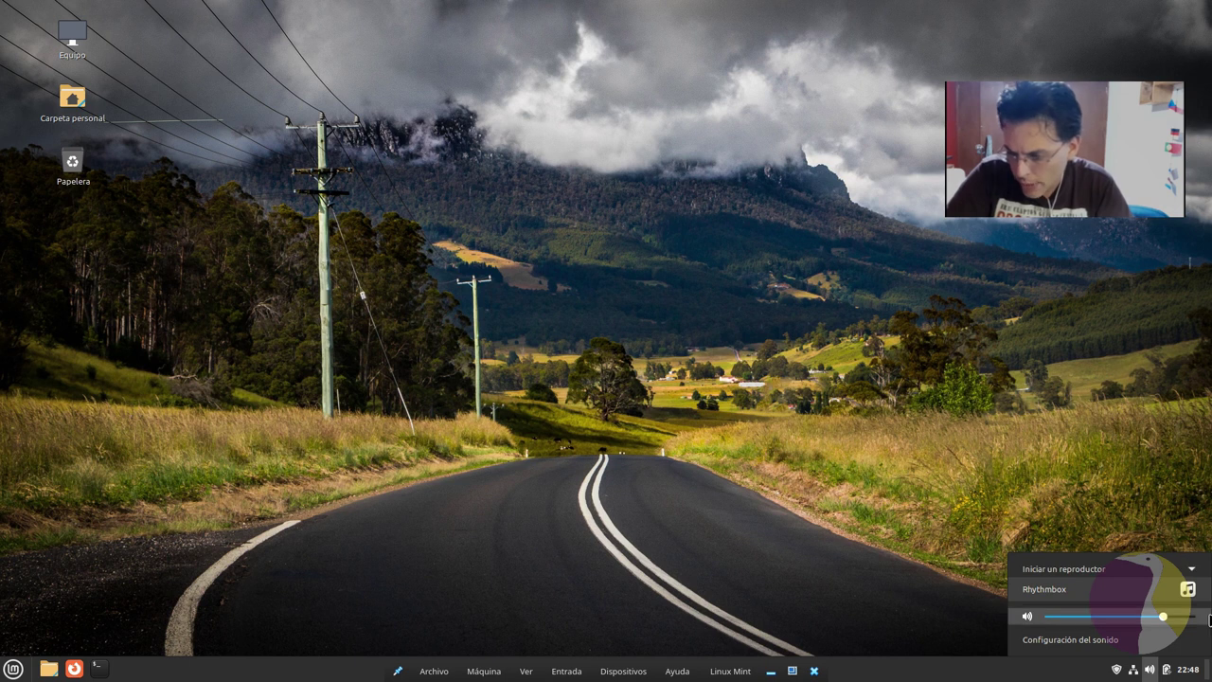
scroll(1136, 616, down, 2)
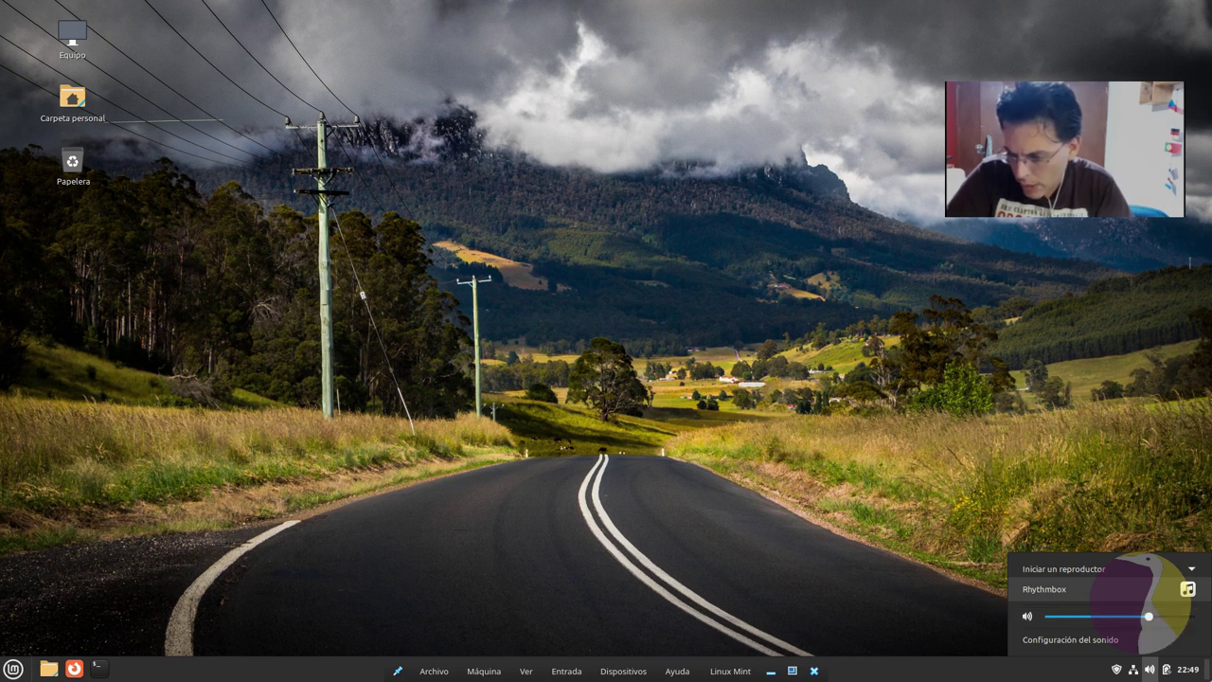
View the desktop's calendar for December 2022 and dismiss it
click(1188, 669)
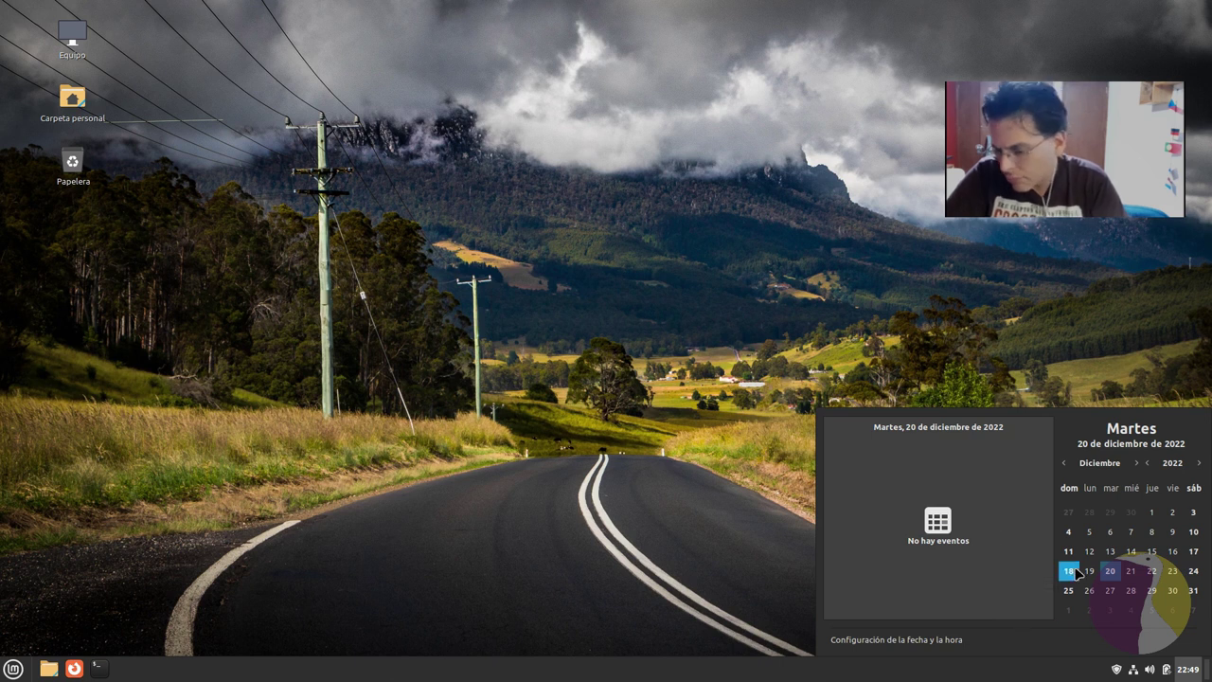
click(1187, 670)
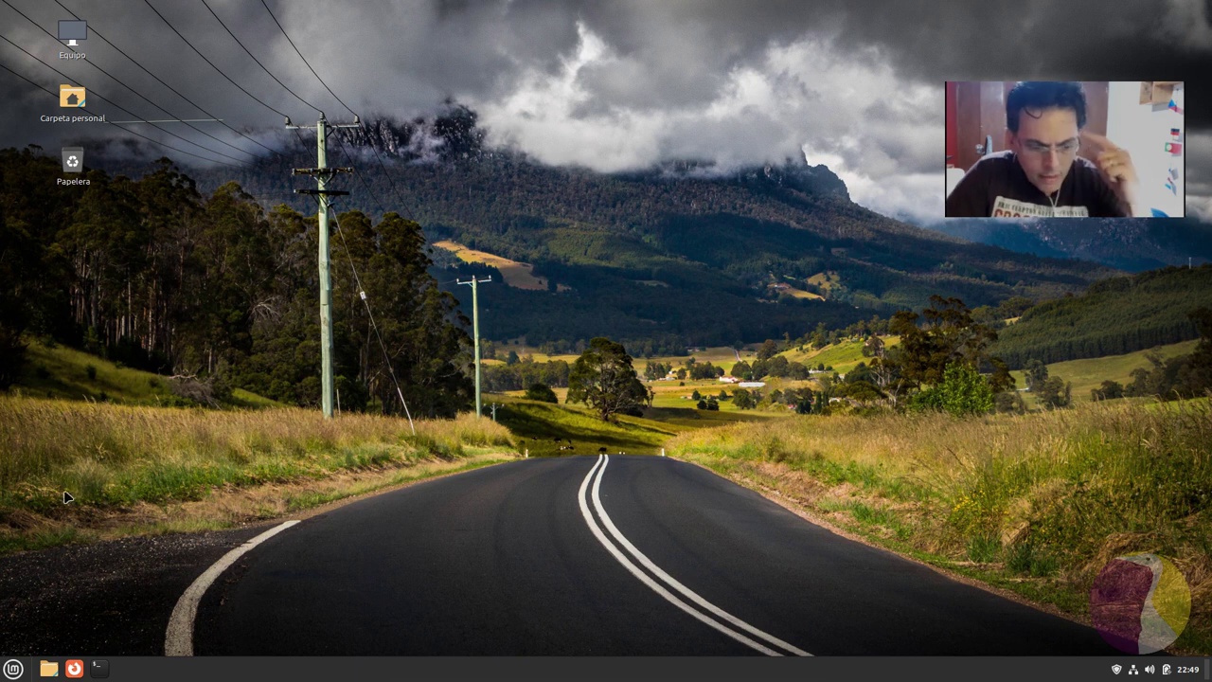
click(12, 668)
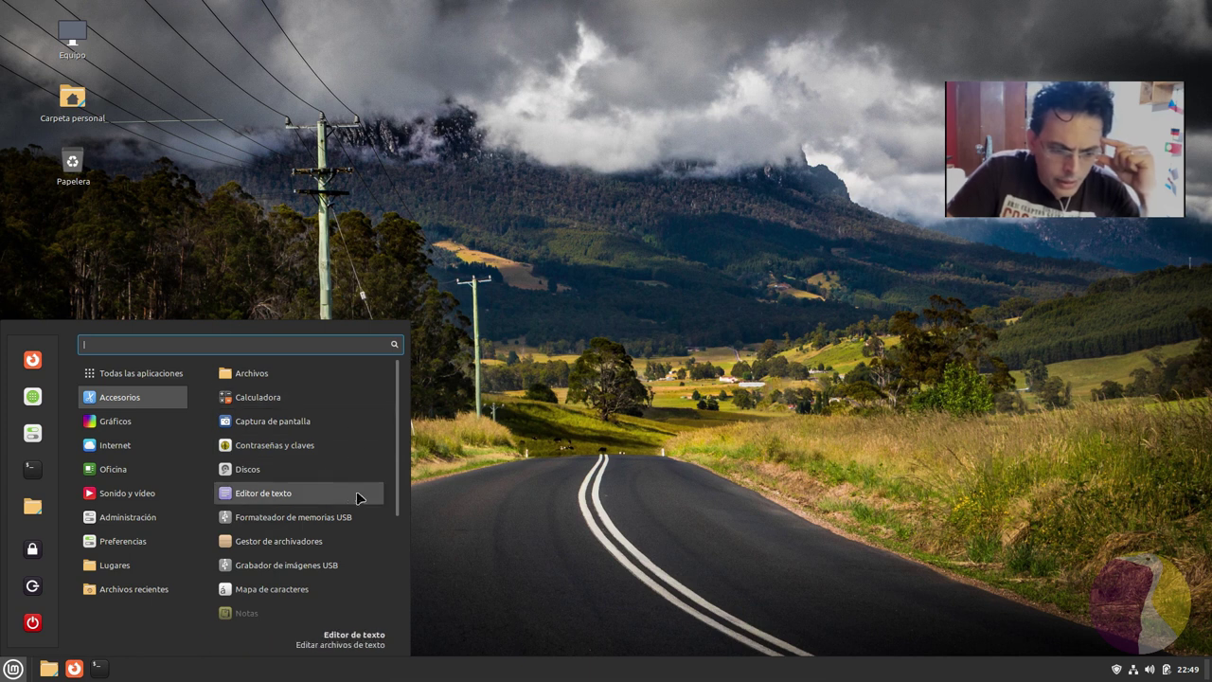
click(272, 470)
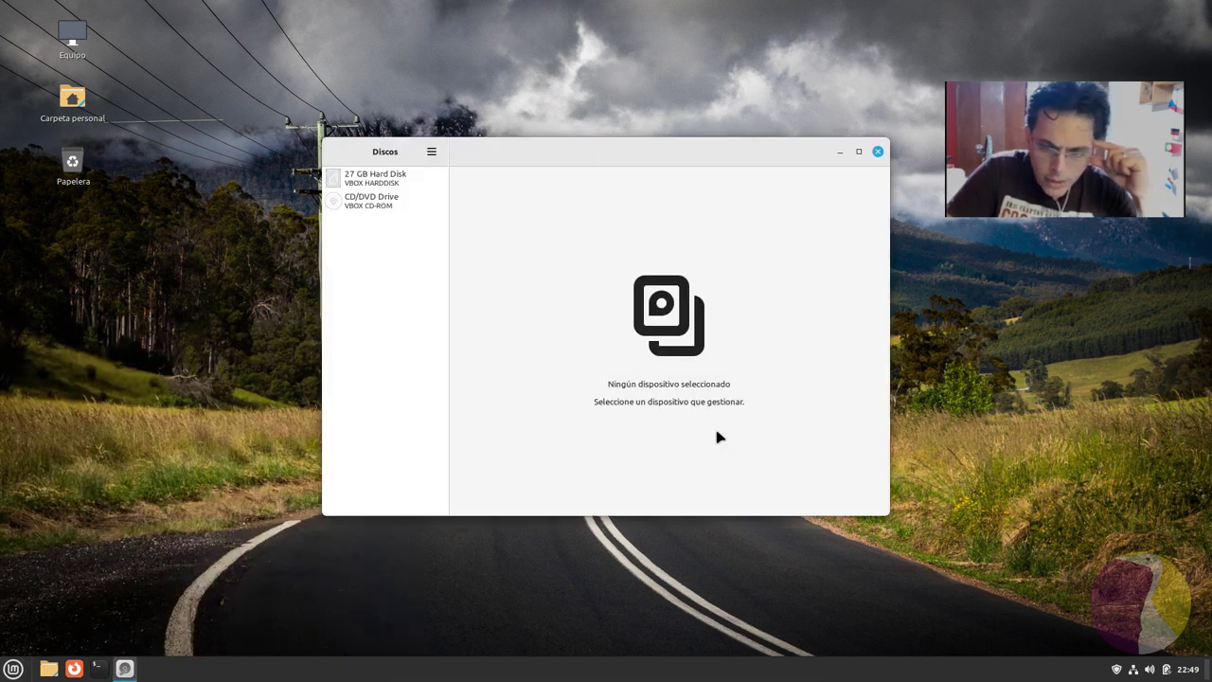
click(878, 152)
Open the text editor from the accessories, view its About information, and close the editor after maximizing it
click(13, 669)
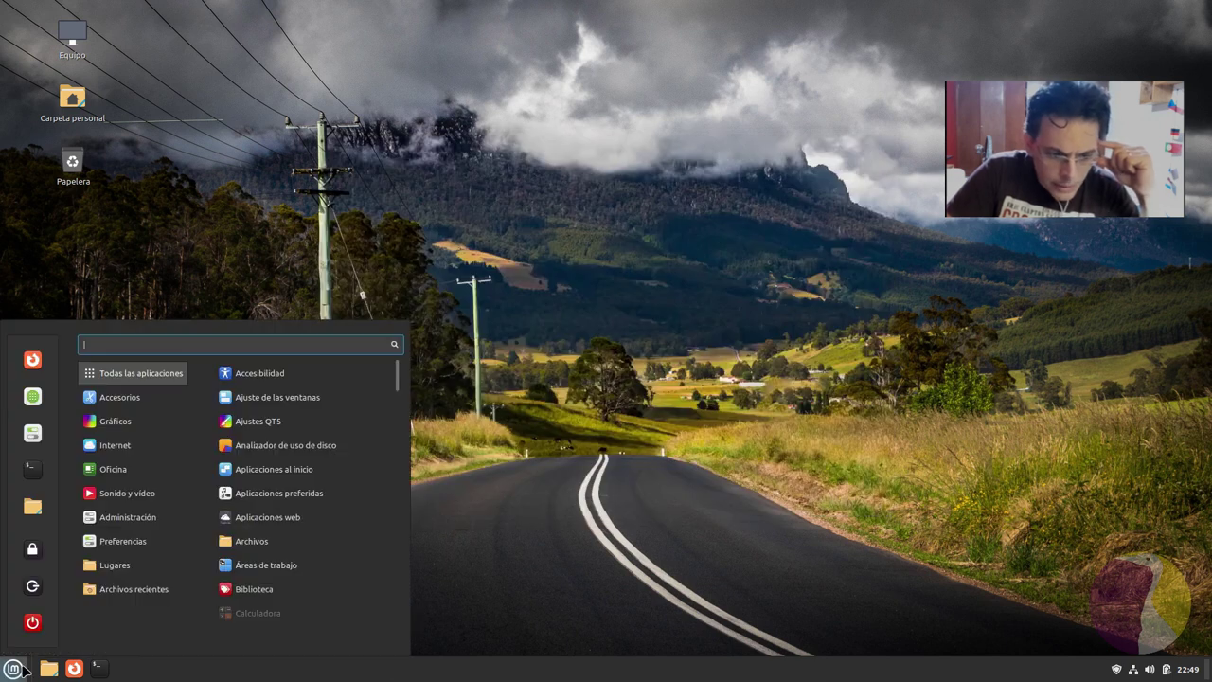
mouse_move(182, 396)
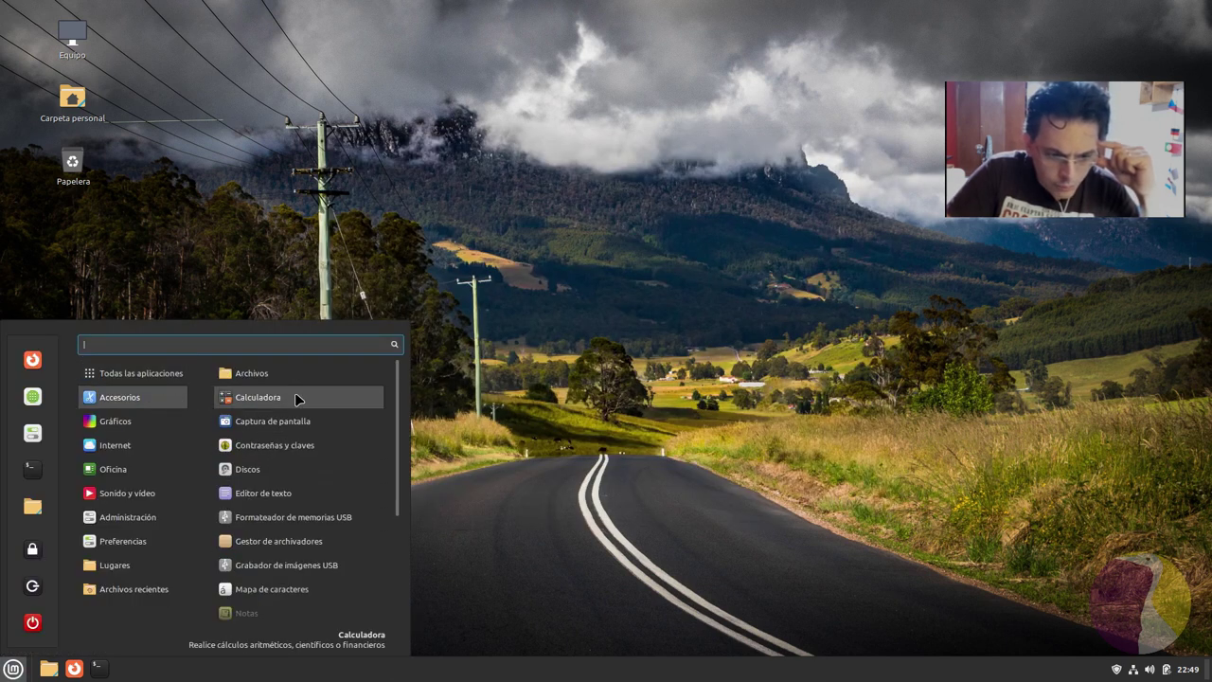
click(313, 491)
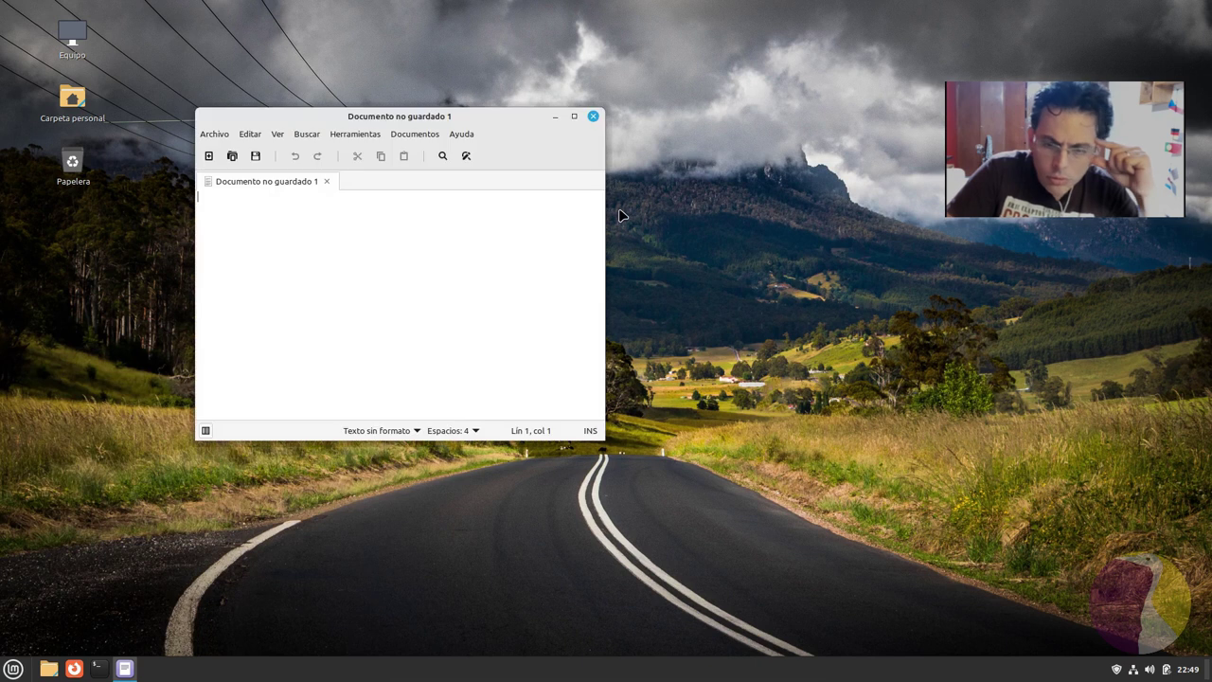
click(461, 133)
click(476, 184)
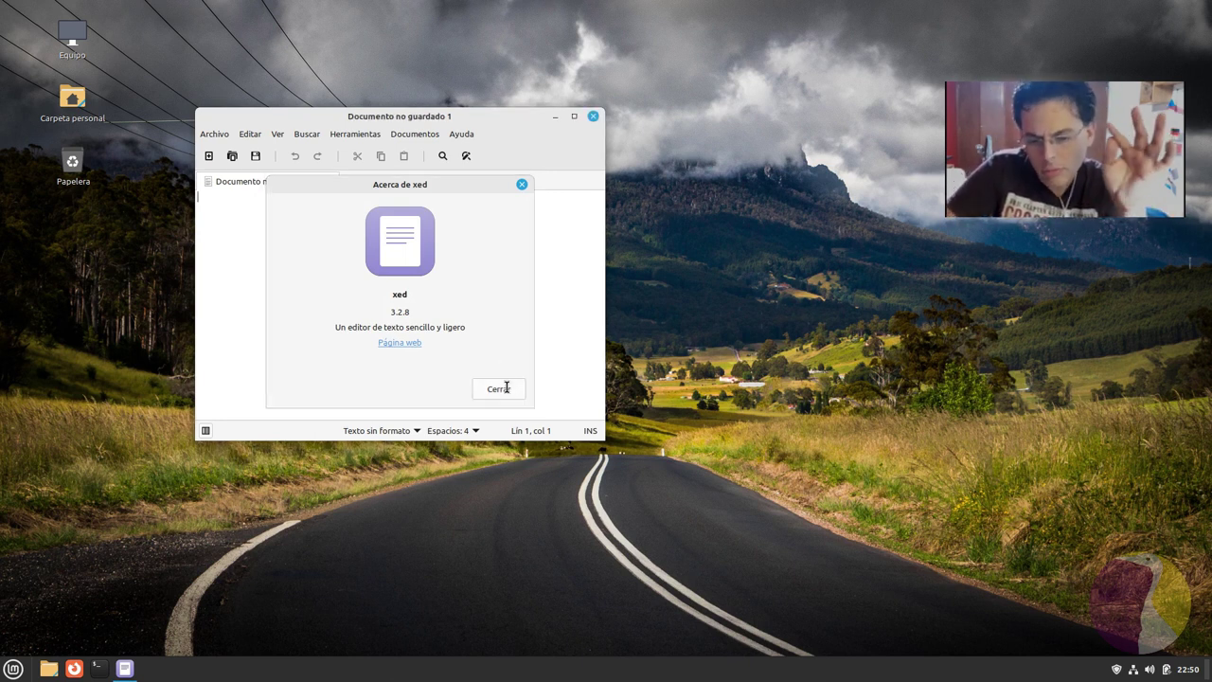
click(502, 388)
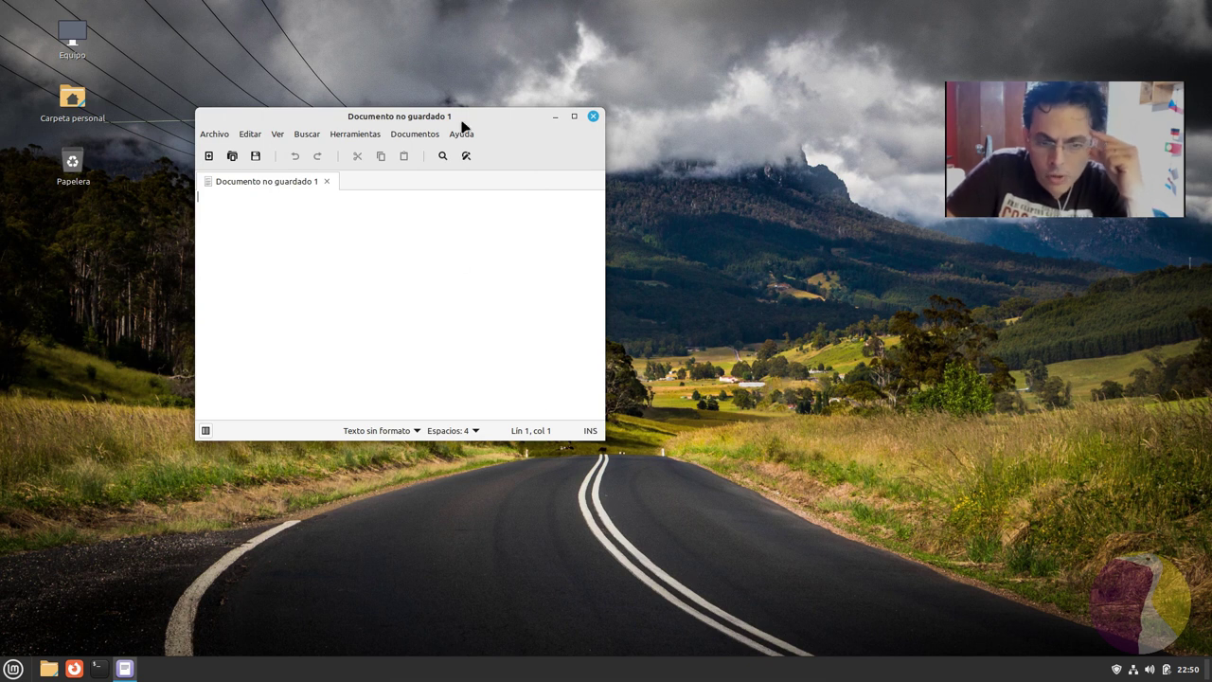
click(574, 115)
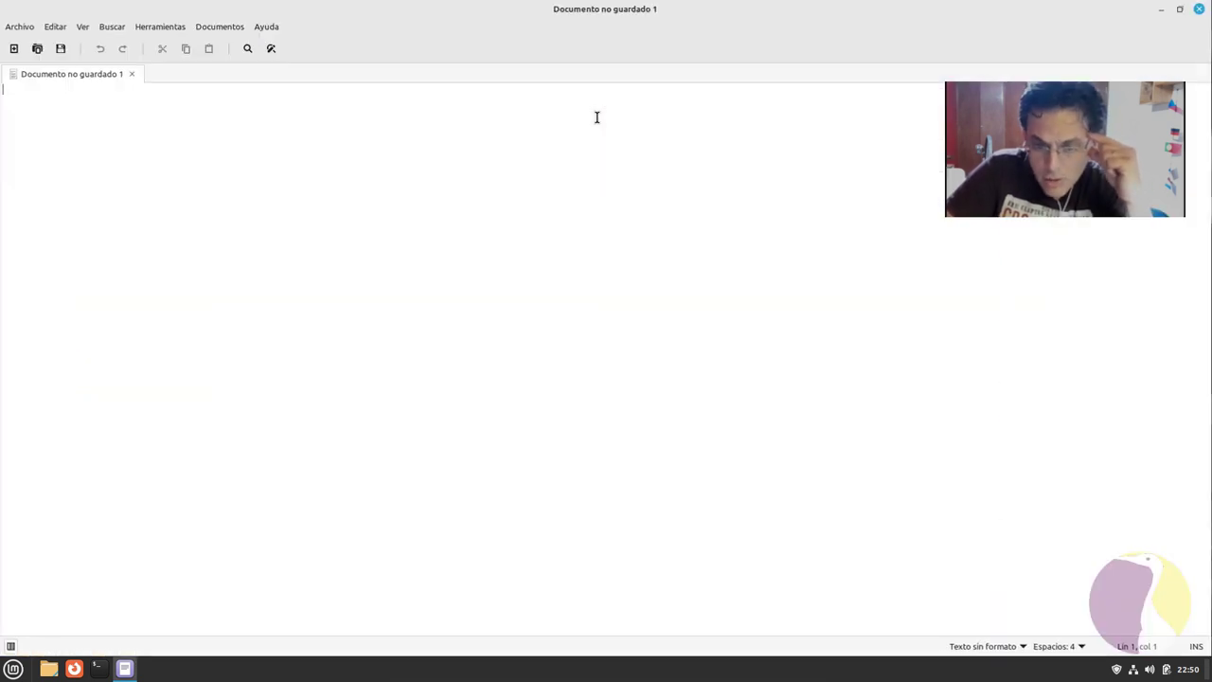
click(1200, 8)
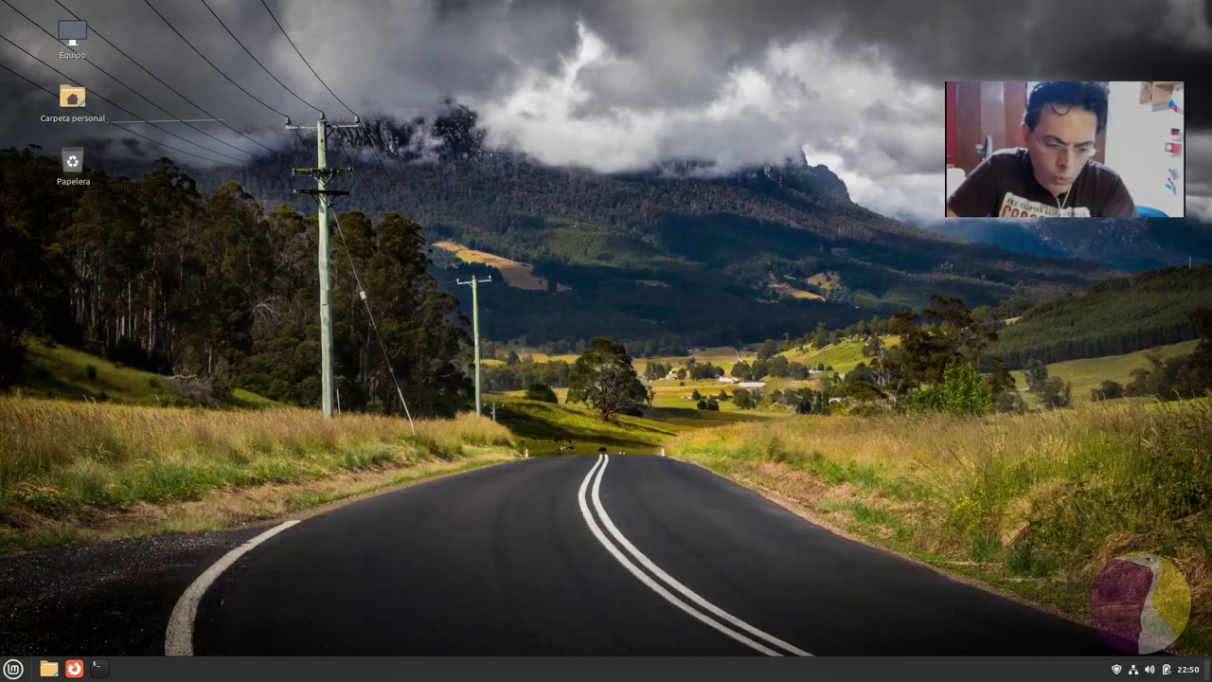
Open the USB stick formatter from the accessories, examine its formatting options, and close it
click(13, 668)
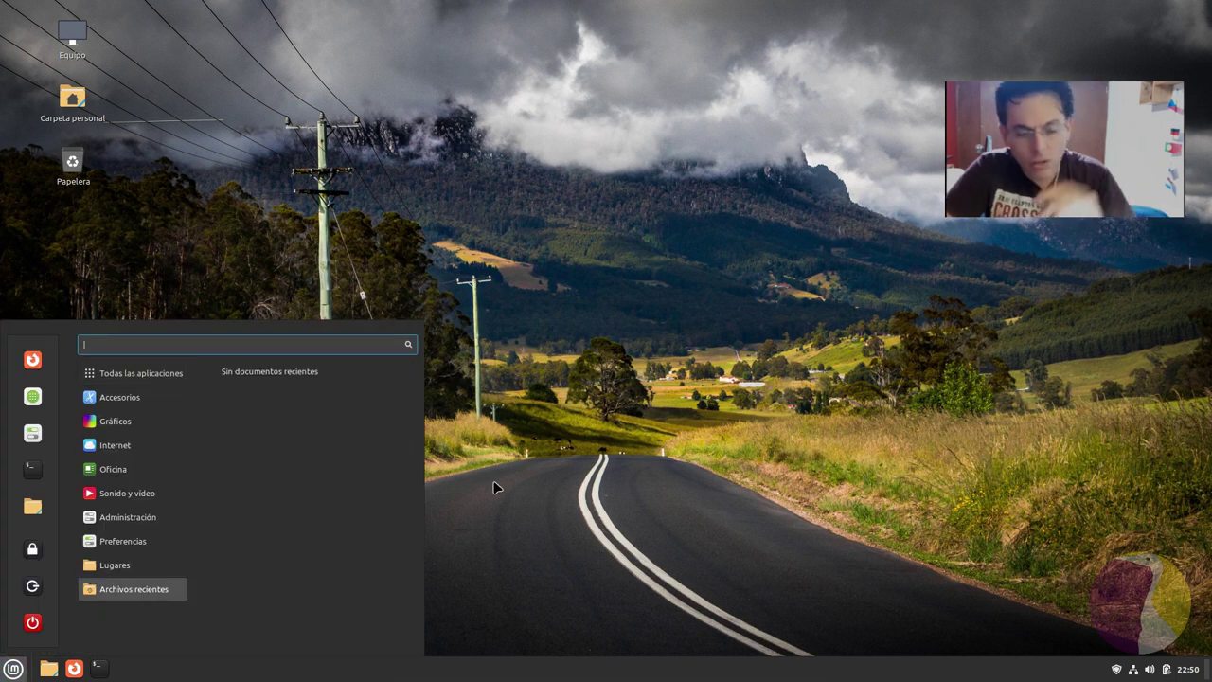
mouse_move(180, 396)
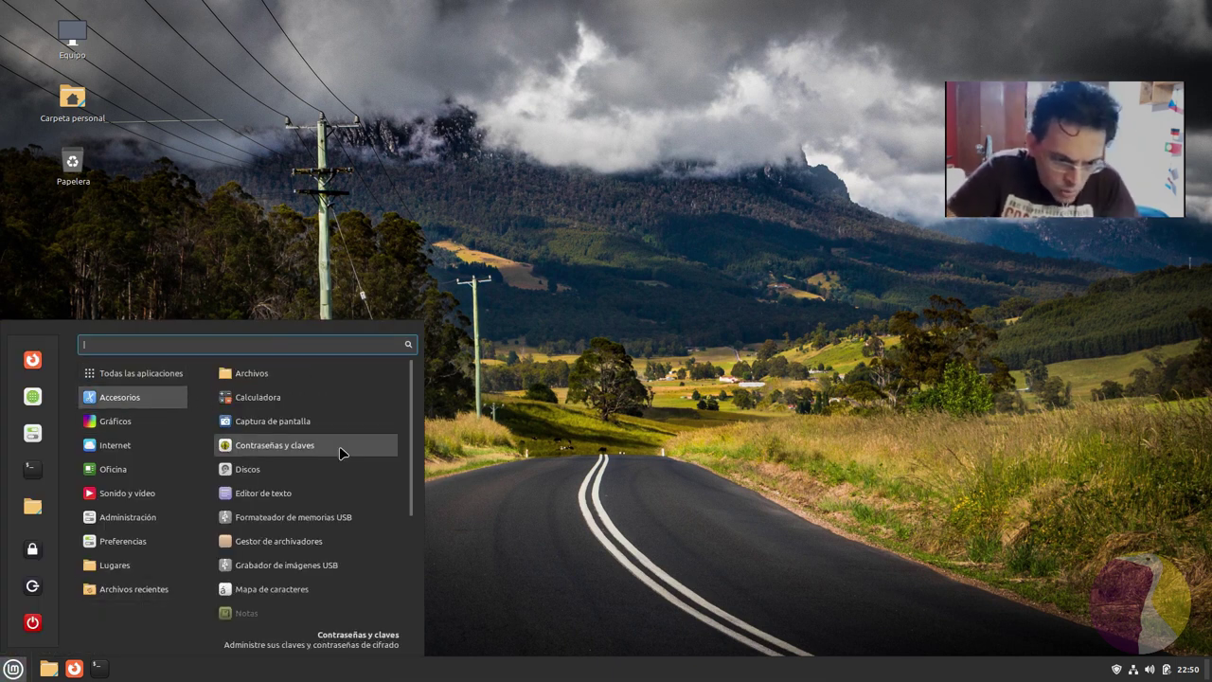
scroll(360, 483, down, 1)
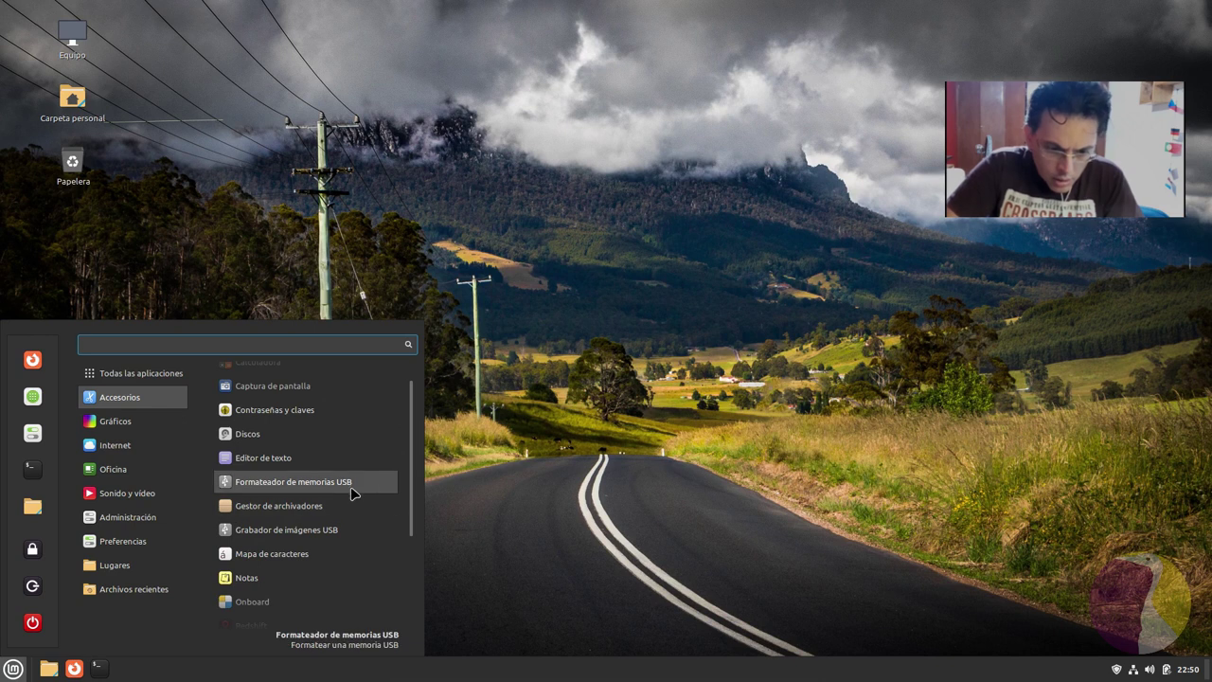
scroll(368, 495, down, 2)
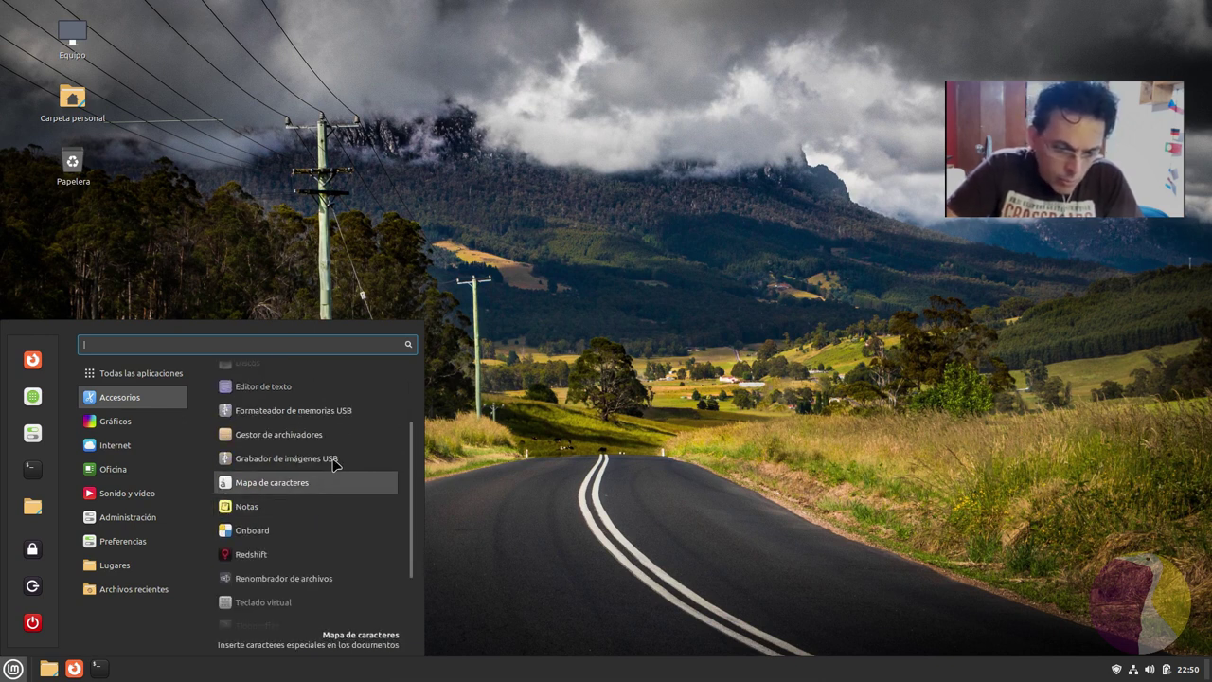
click(342, 413)
drag(600, 264, 768, 146)
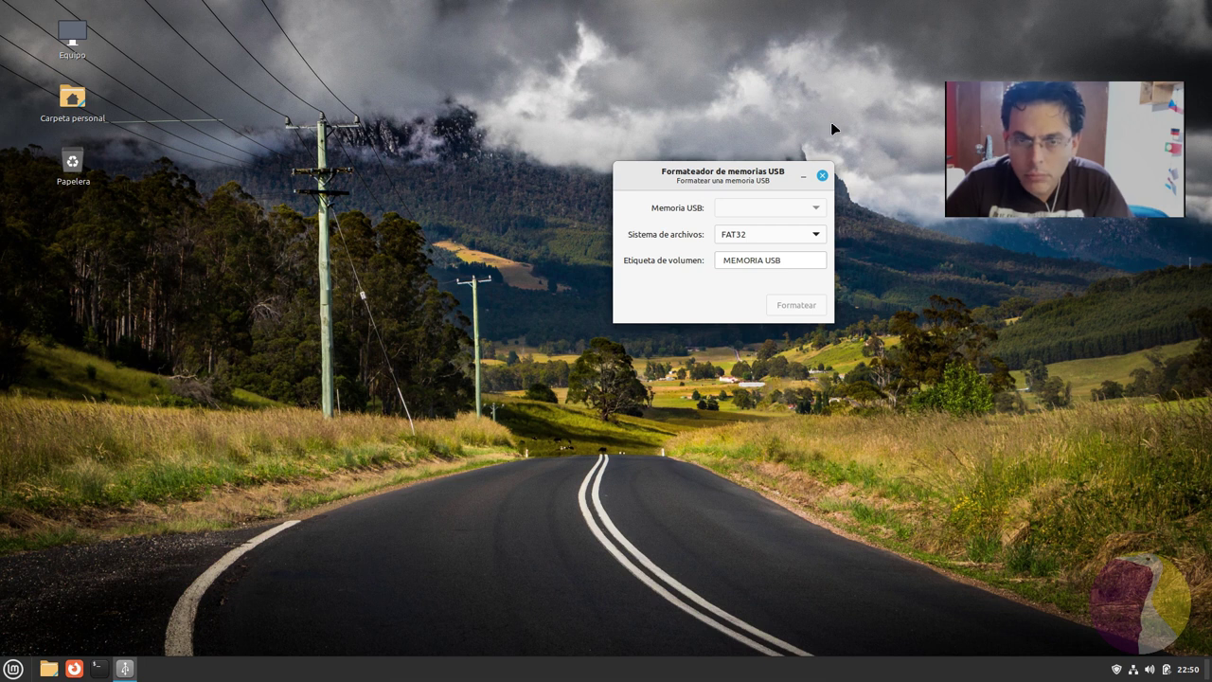
click(823, 177)
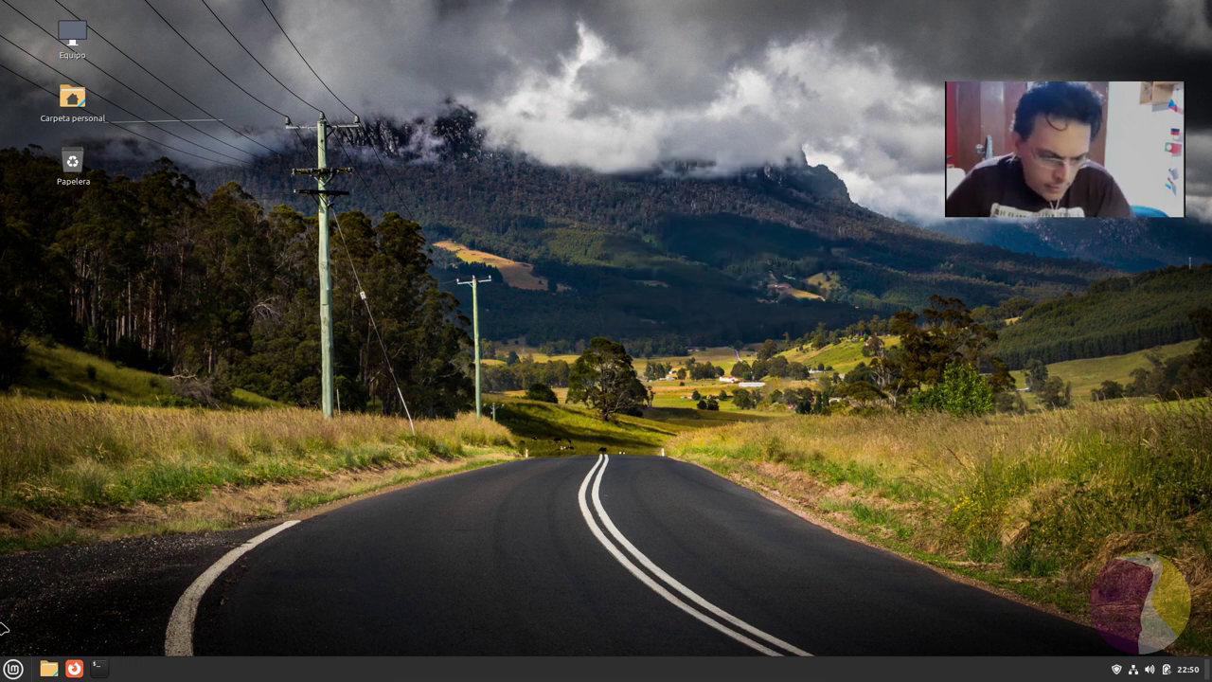
Browse the remaining accessories, open the document viewer, and view its About information
click(12, 668)
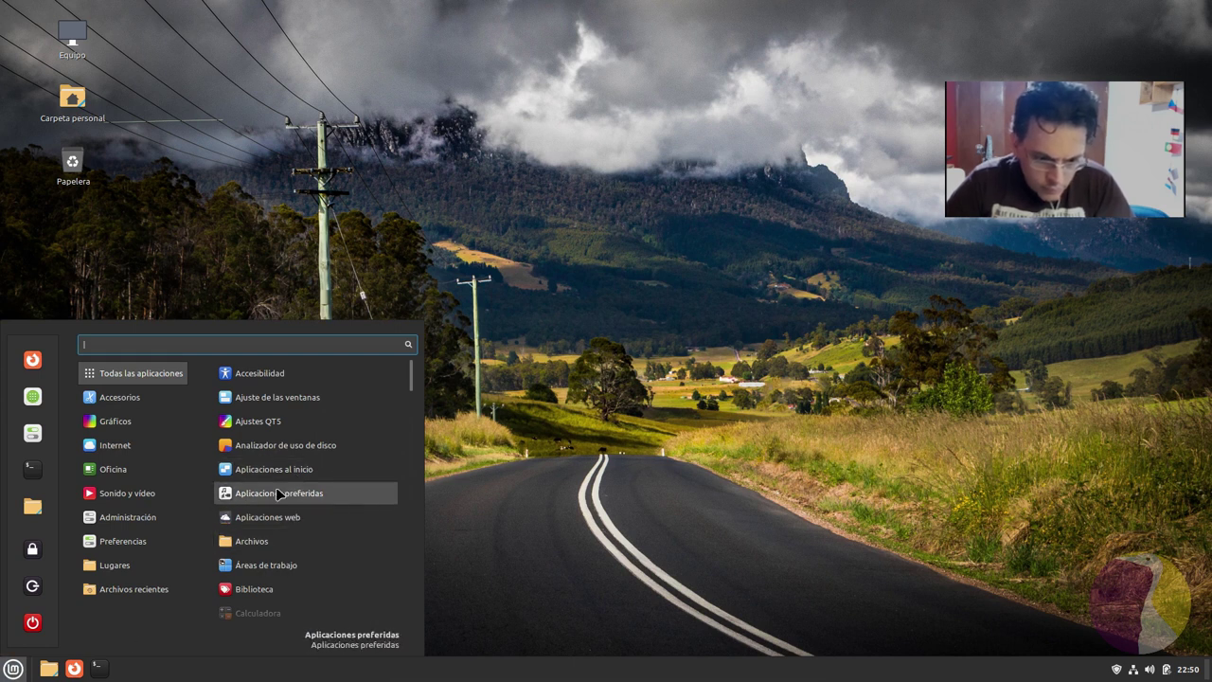
mouse_move(119, 396)
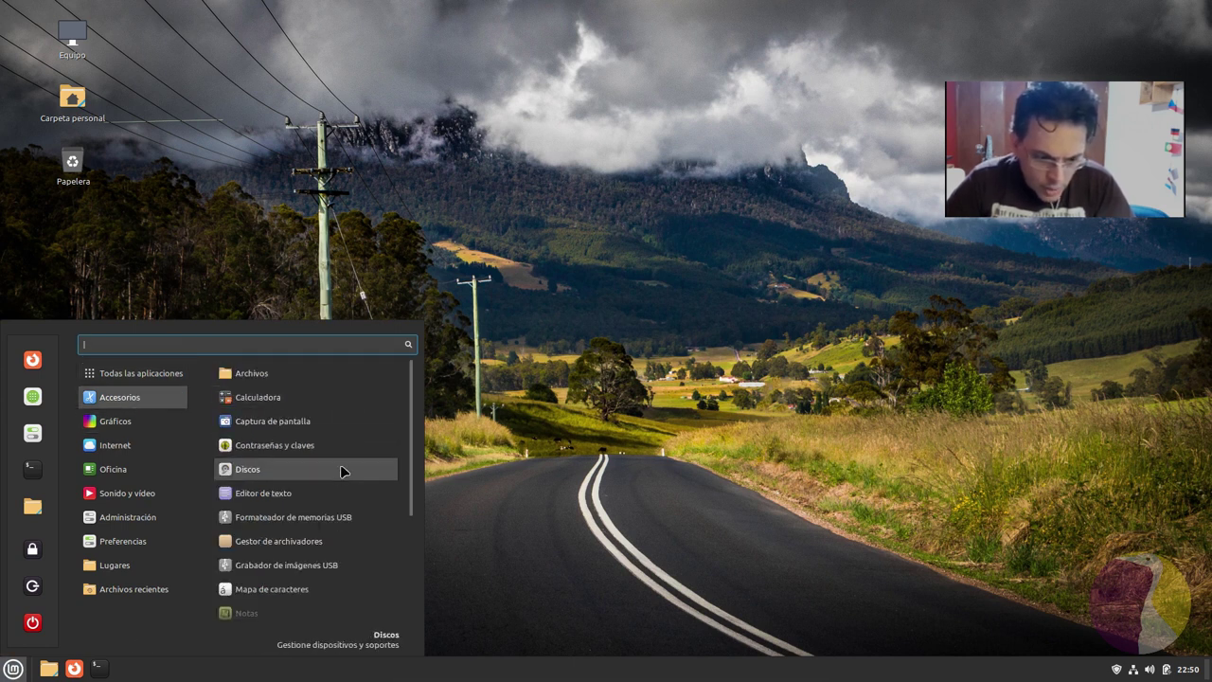
drag(417, 465, 415, 558)
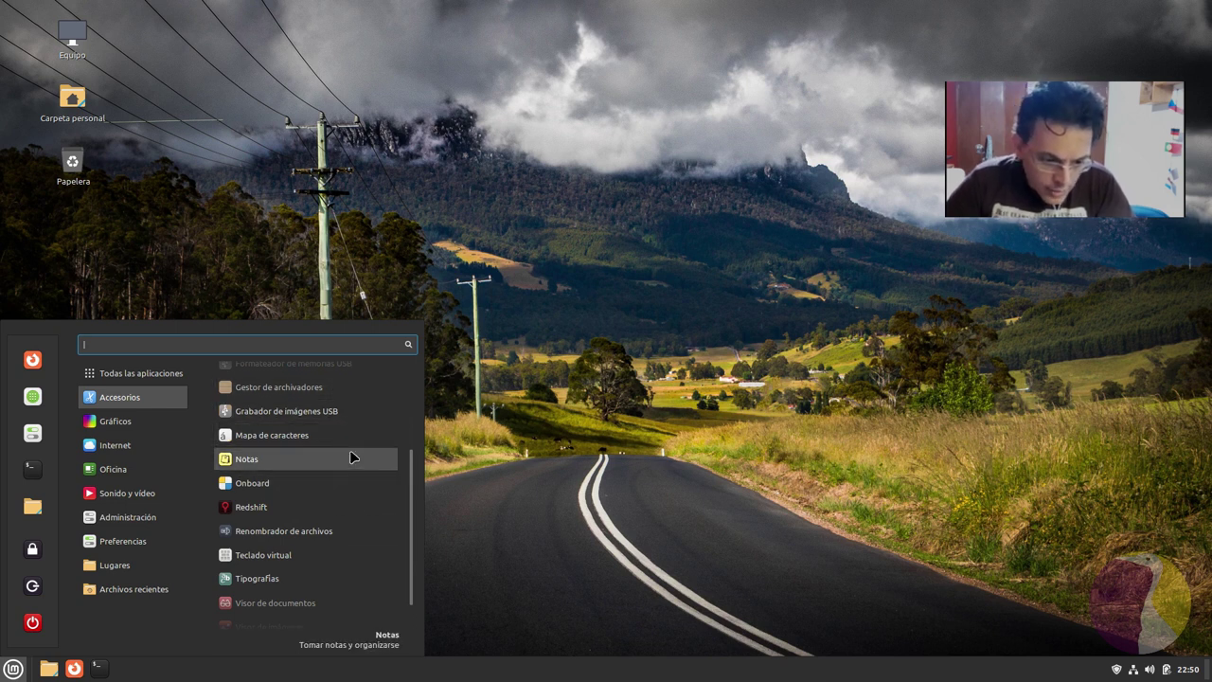
scroll(331, 491, down, 1)
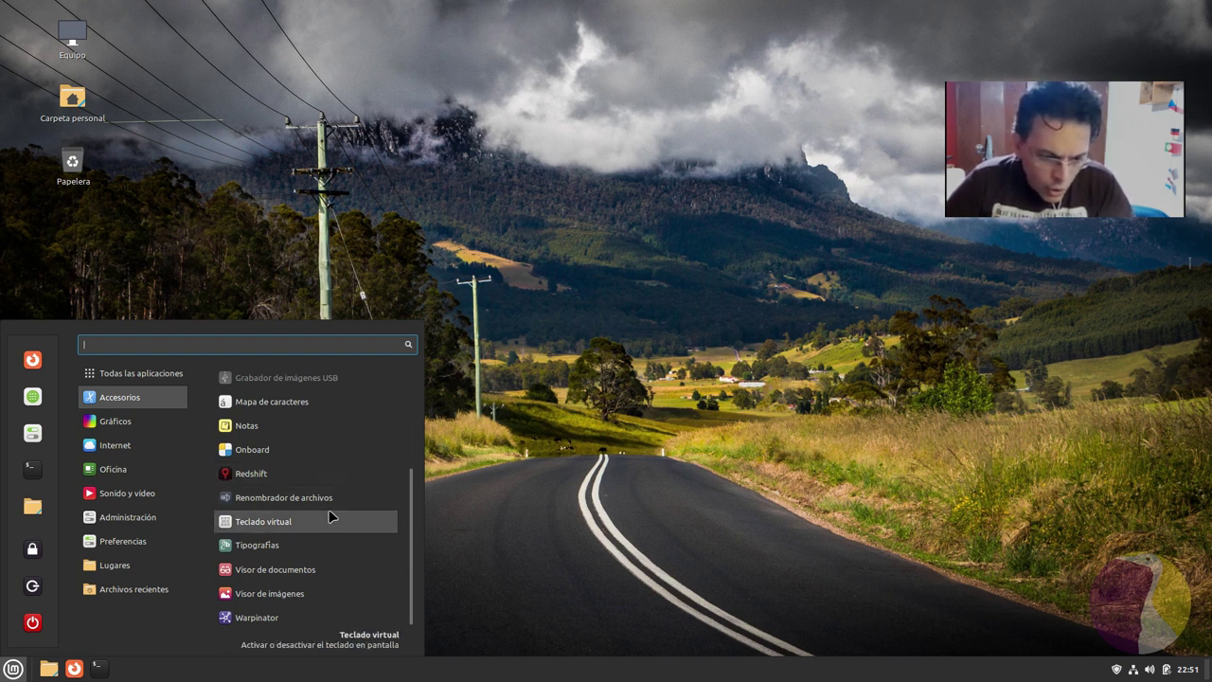
click(342, 577)
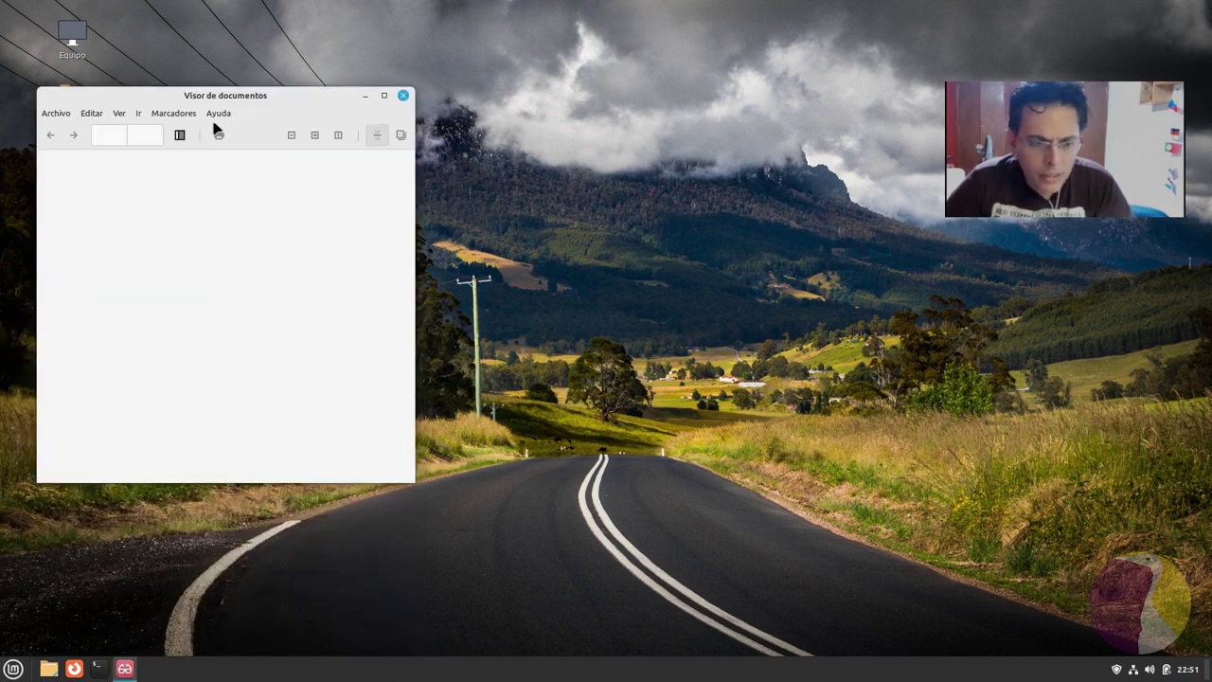
click(218, 114)
click(259, 151)
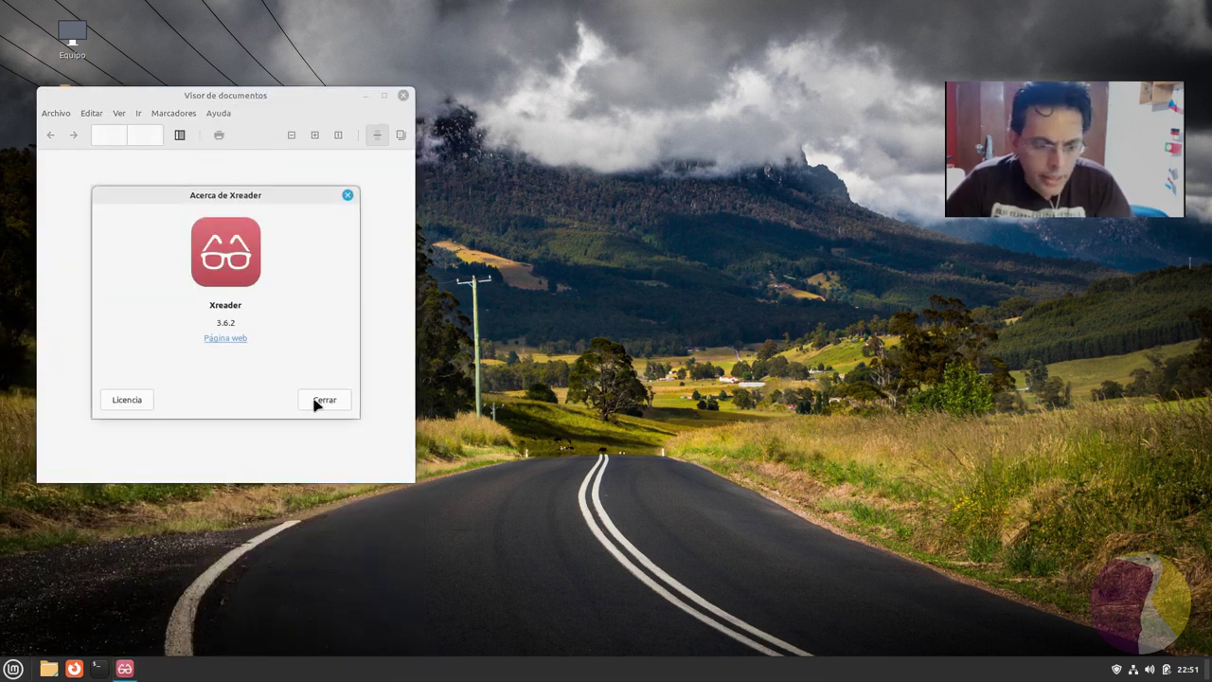
click(326, 405)
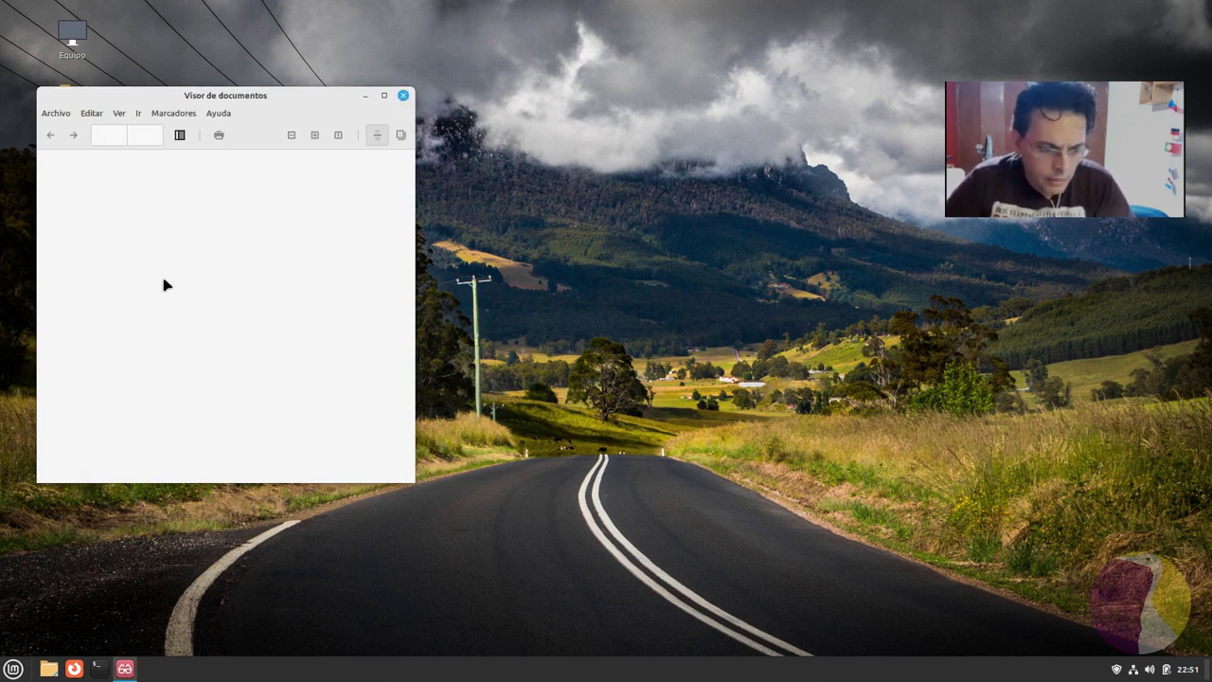
Close the document viewer and open the image viewer from the accessories
click(402, 95)
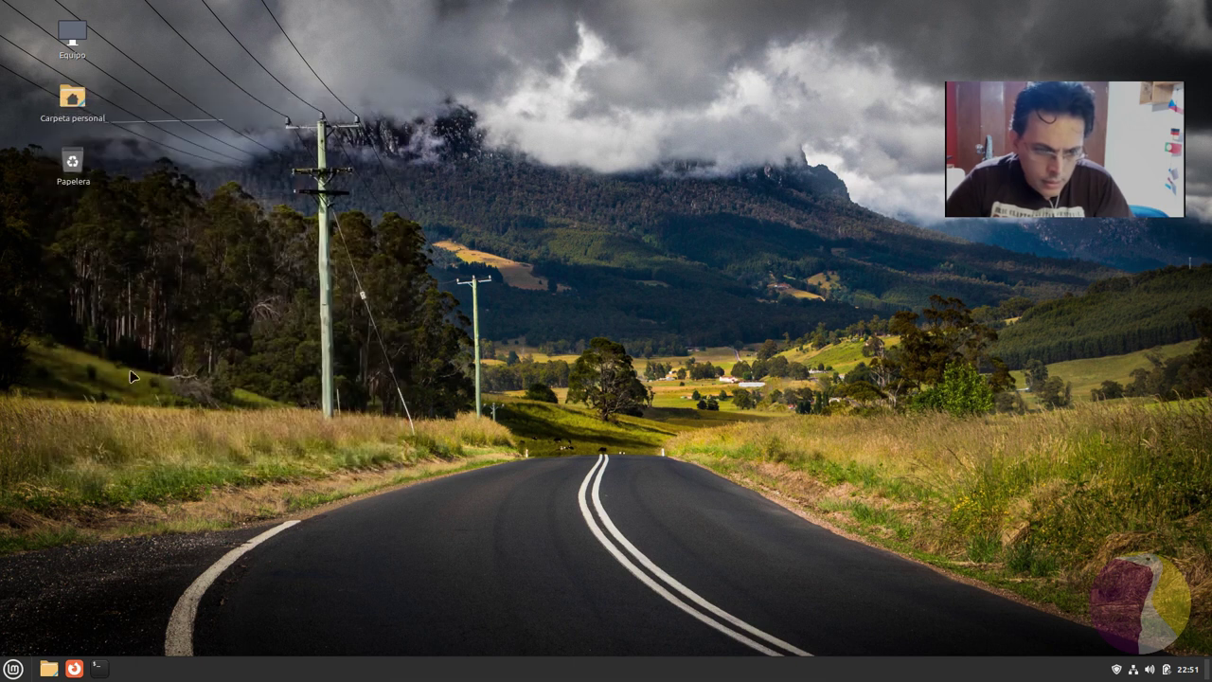
click(14, 668)
mouse_move(119, 397)
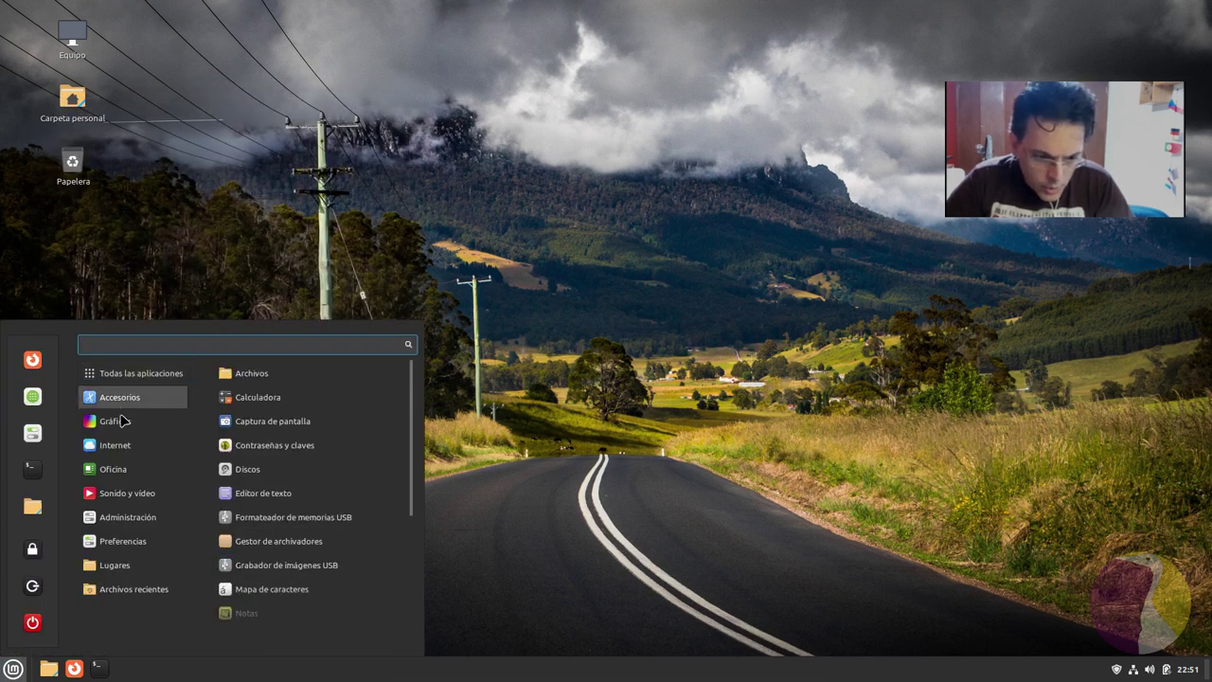
scroll(341, 568, down, 5)
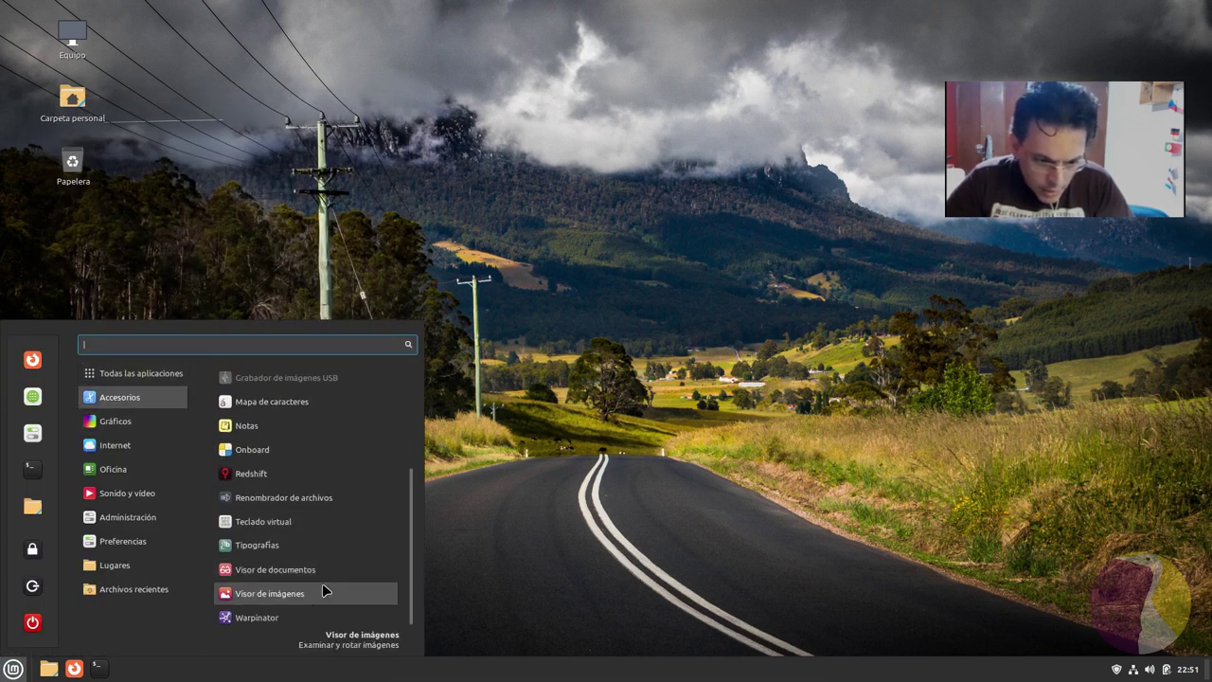
click(324, 592)
View the image viewer's About information and close the viewer
click(572, 214)
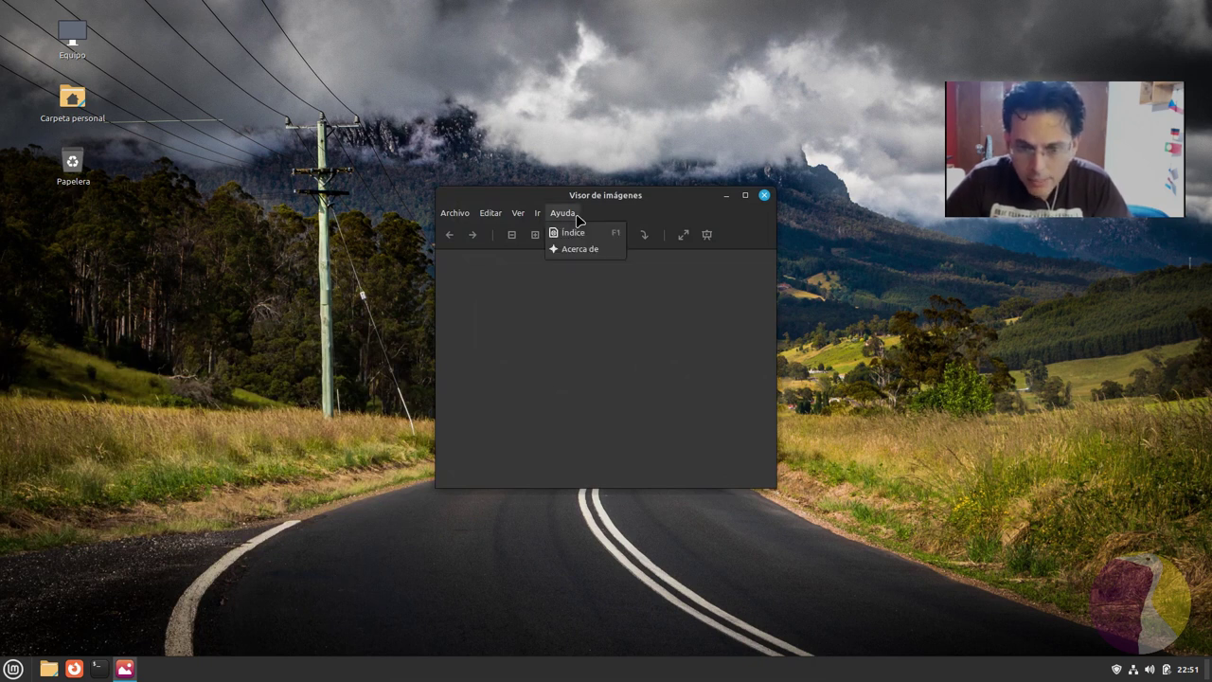
click(588, 233)
click(564, 213)
click(582, 250)
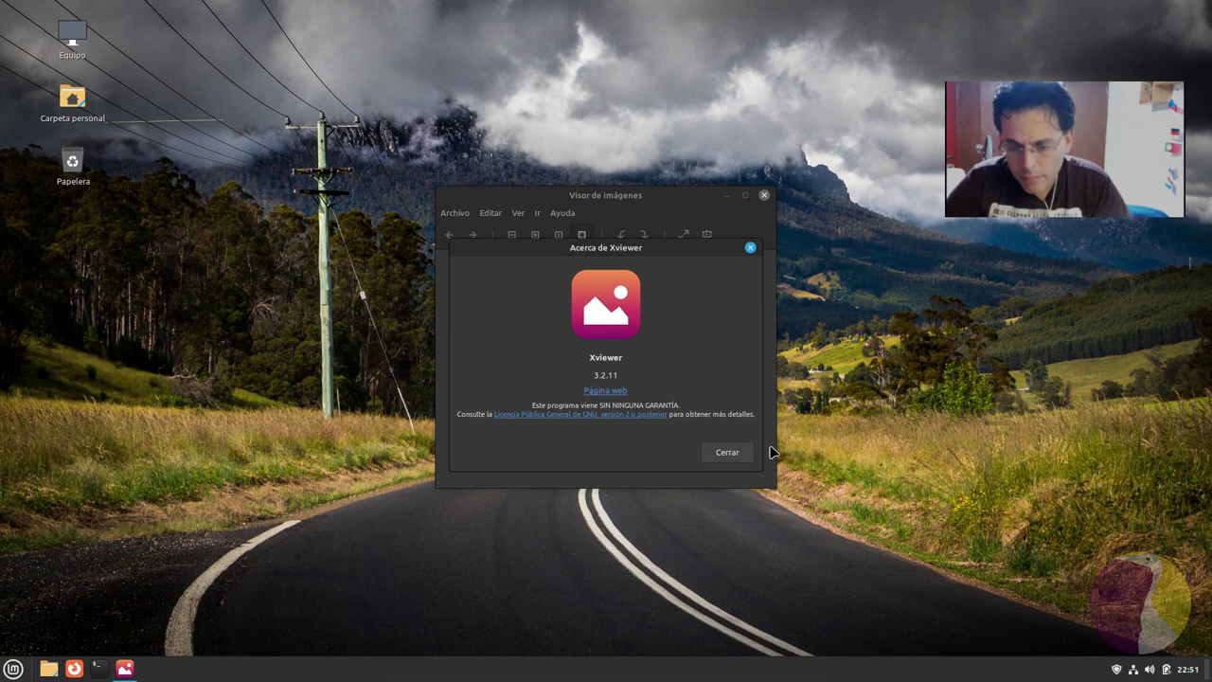
click(739, 455)
click(766, 197)
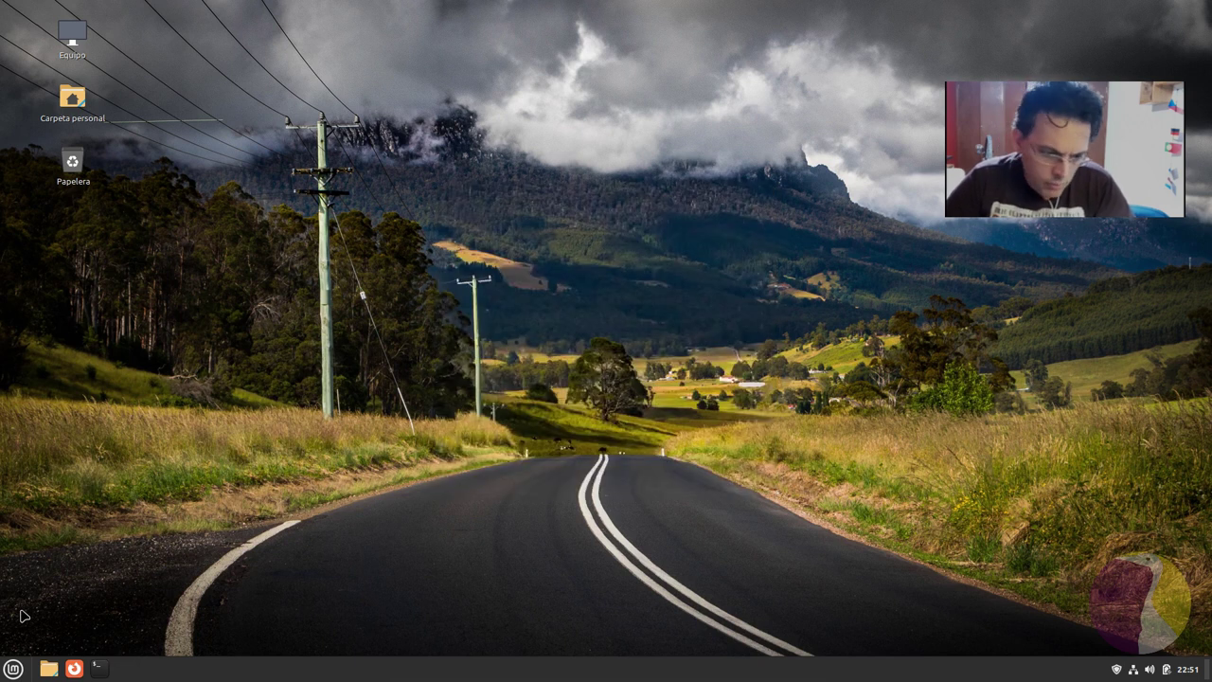
Open the Dibujo drawing app from the graphics applications, decline reading its release news, and move its window toward the screen's centre
click(13, 669)
mouse_move(135, 428)
mouse_move(123, 398)
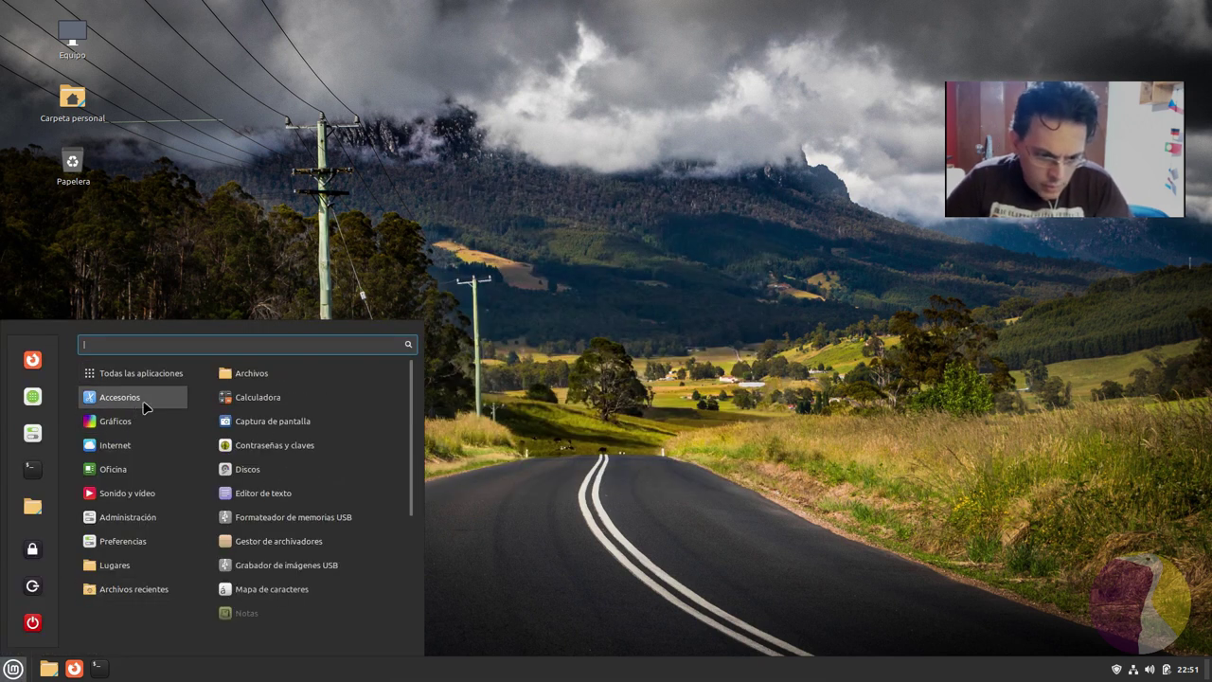
scroll(318, 506, down, 3)
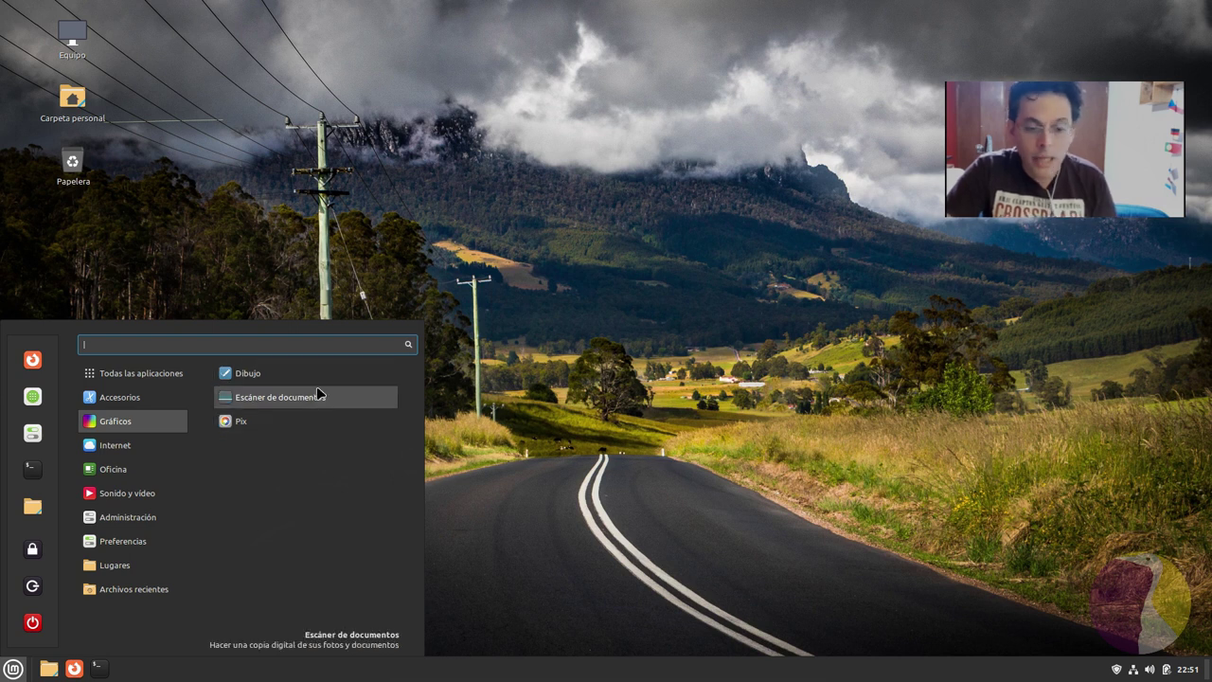
click(261, 378)
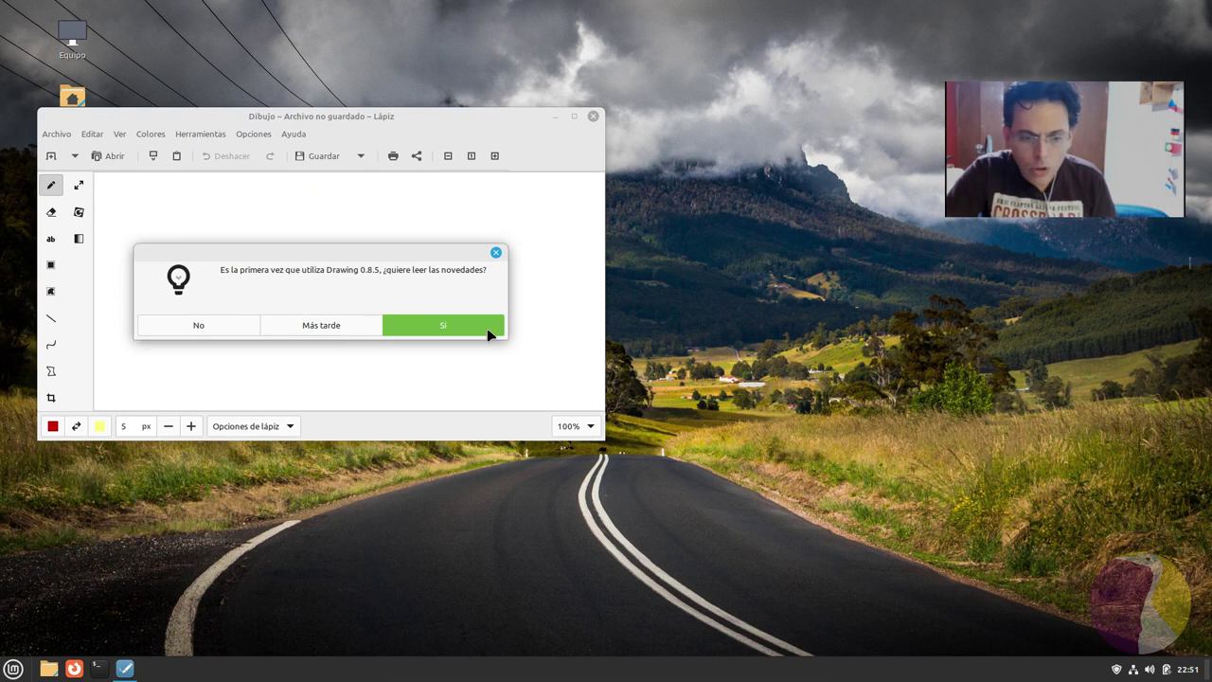
click(232, 331)
drag(446, 116, 757, 120)
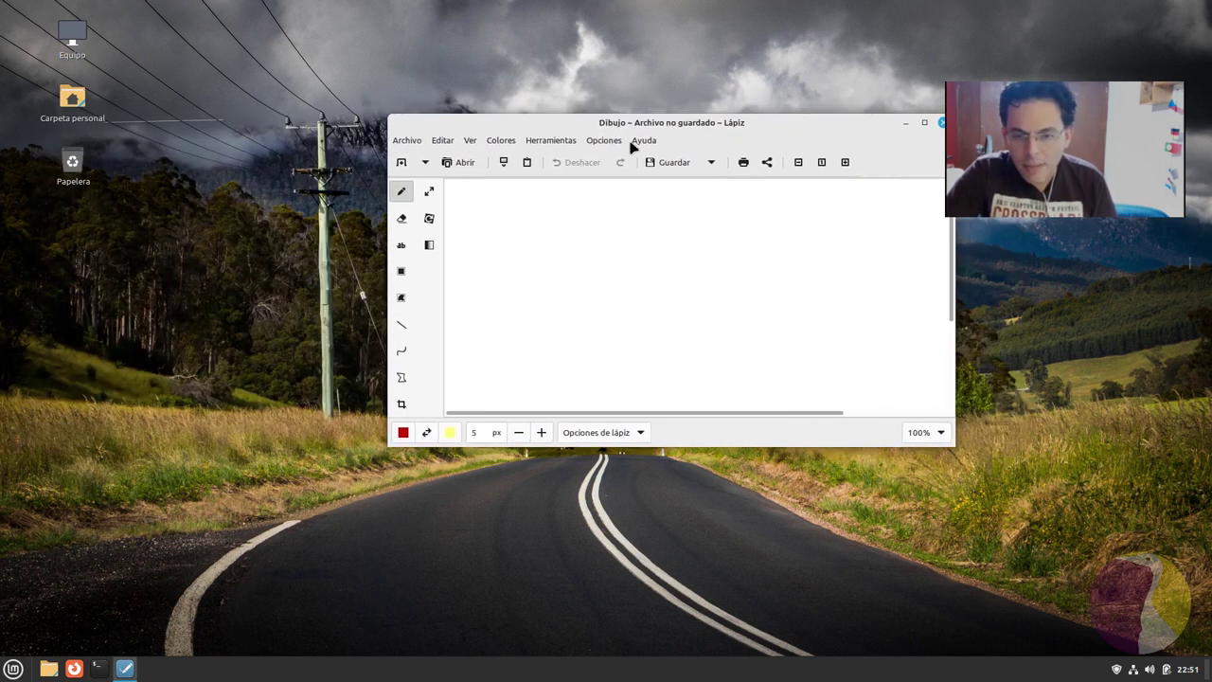
View the drawing app's About information and highlight its description line about the GNOME desktop
click(646, 140)
click(668, 252)
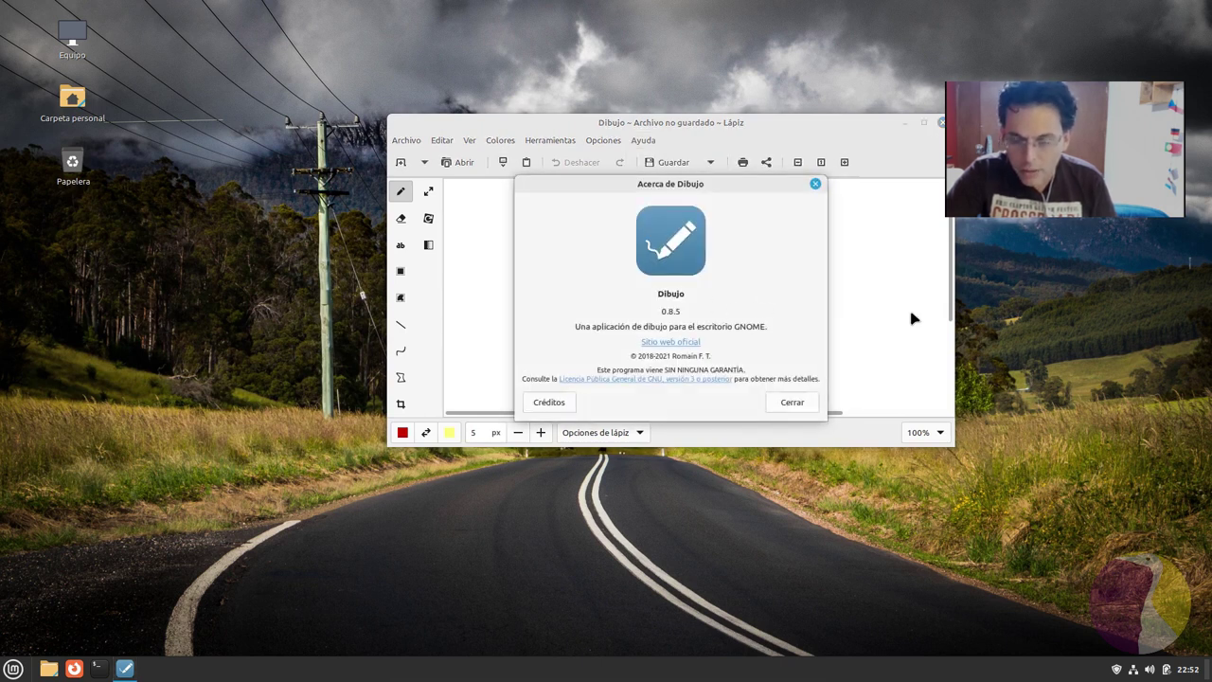
drag(691, 323, 803, 322)
double_click(774, 327)
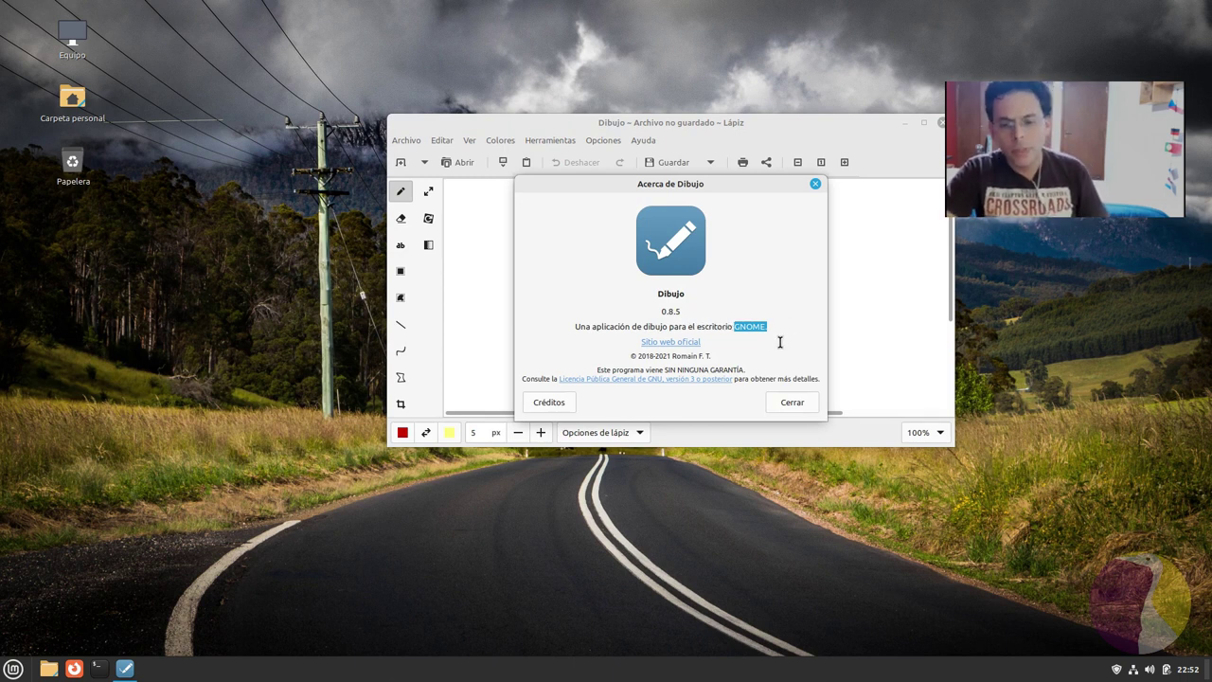
triple_click(768, 327)
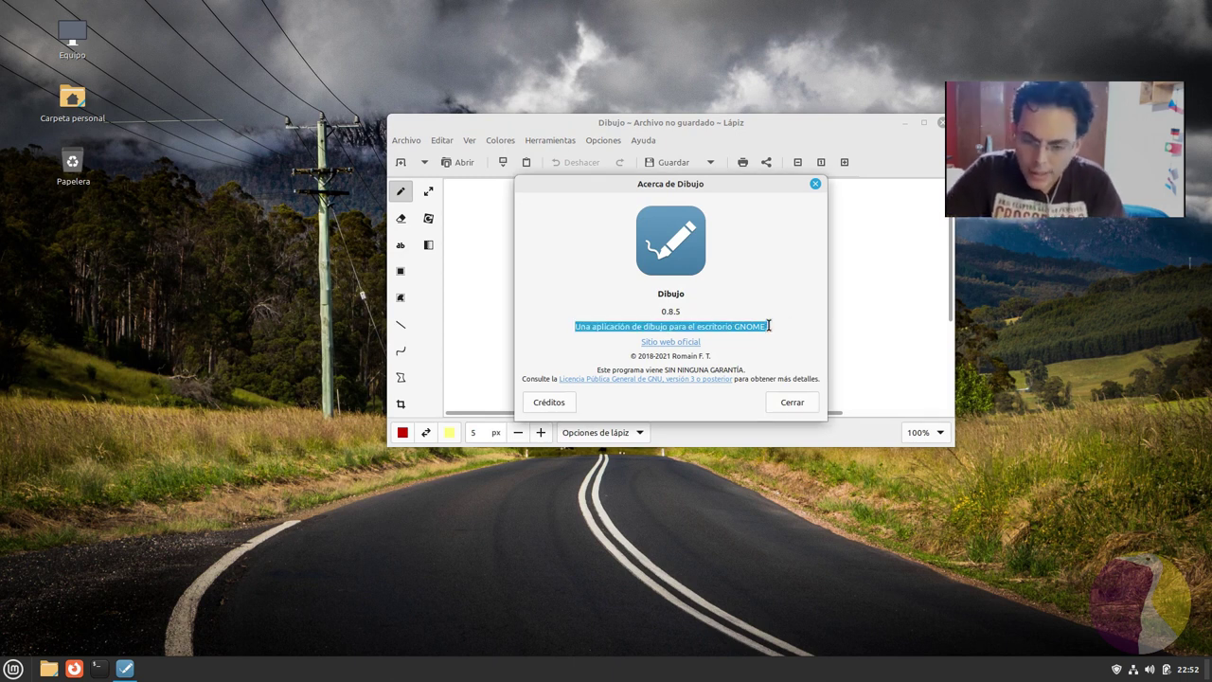
click(778, 330)
Dismiss the About information and close the drawing app, discarding the unsaved image
double_click(801, 405)
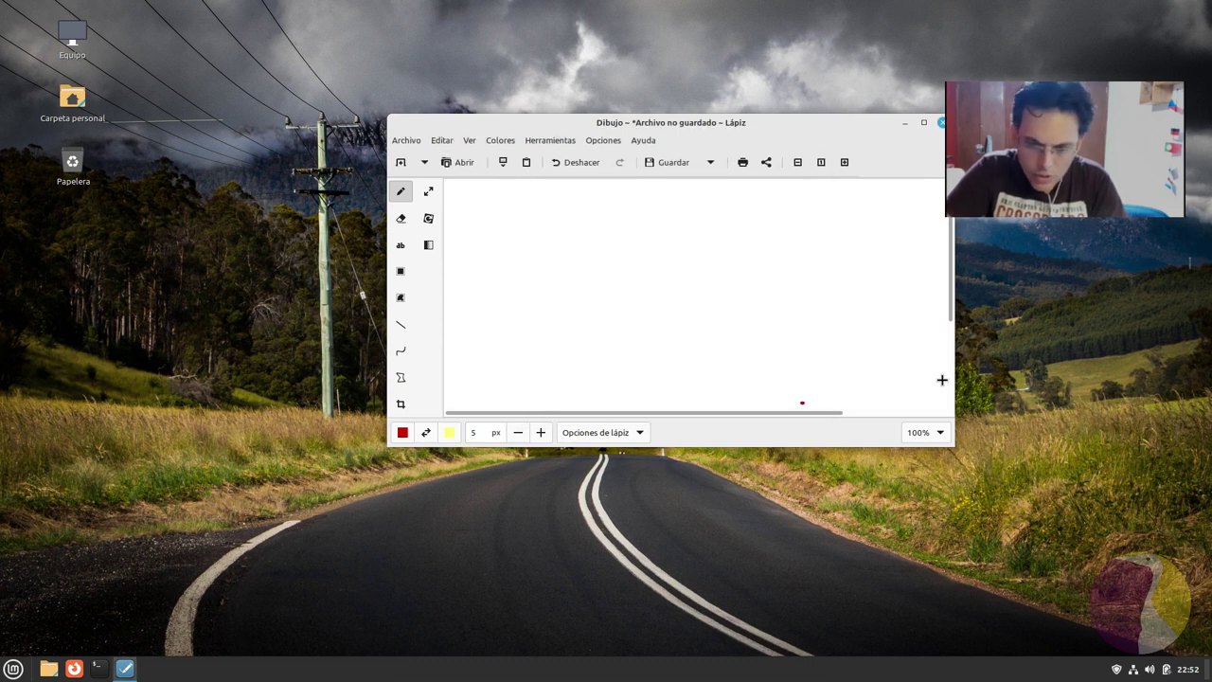
click(940, 124)
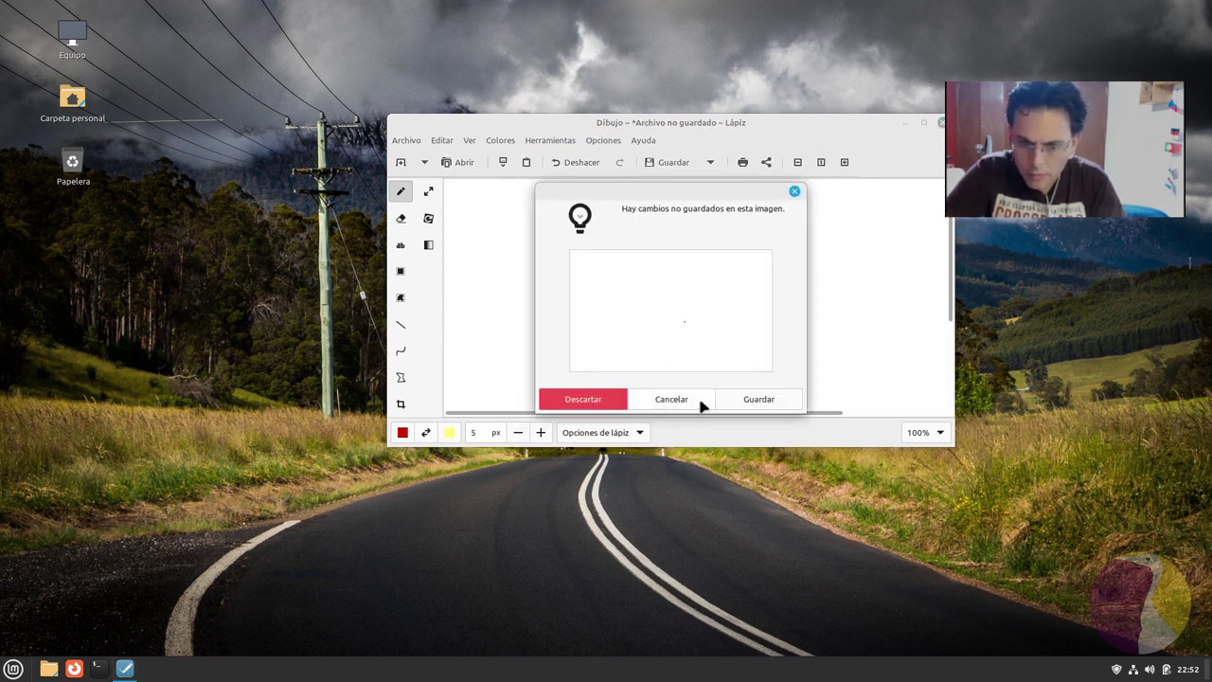
click(611, 398)
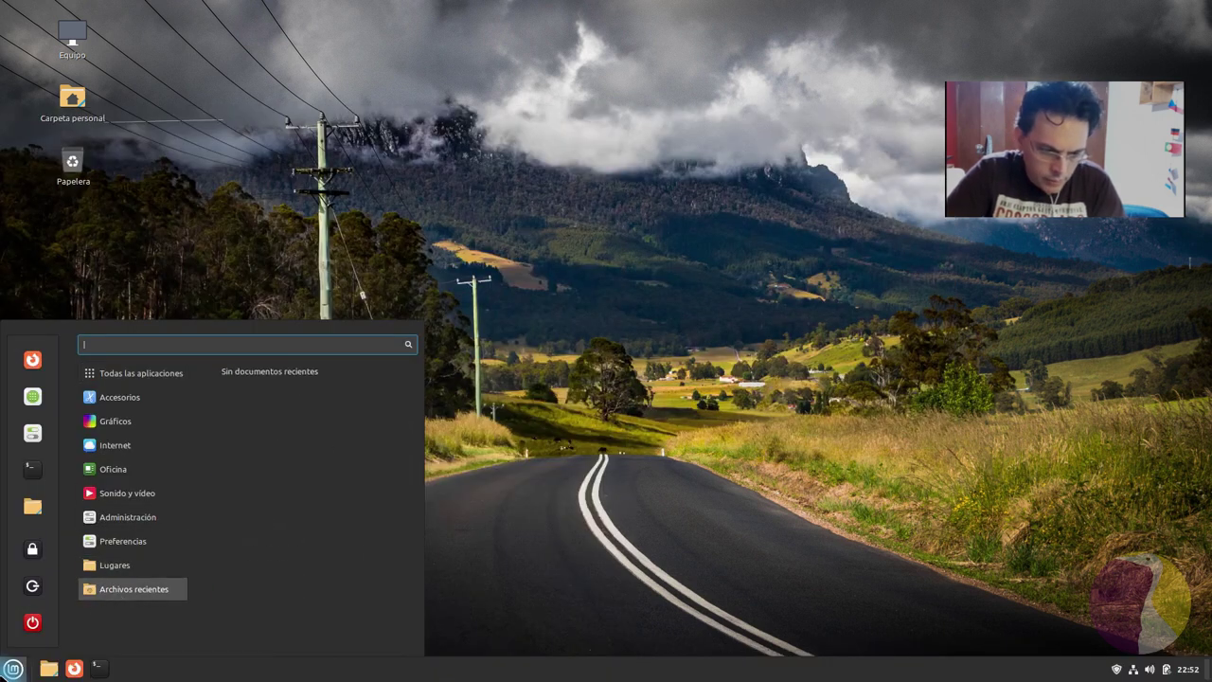
Browse the Internet applications, open the web applications manager, and move its window toward the screen's centre
click(12, 668)
click(12, 668)
mouse_move(140, 452)
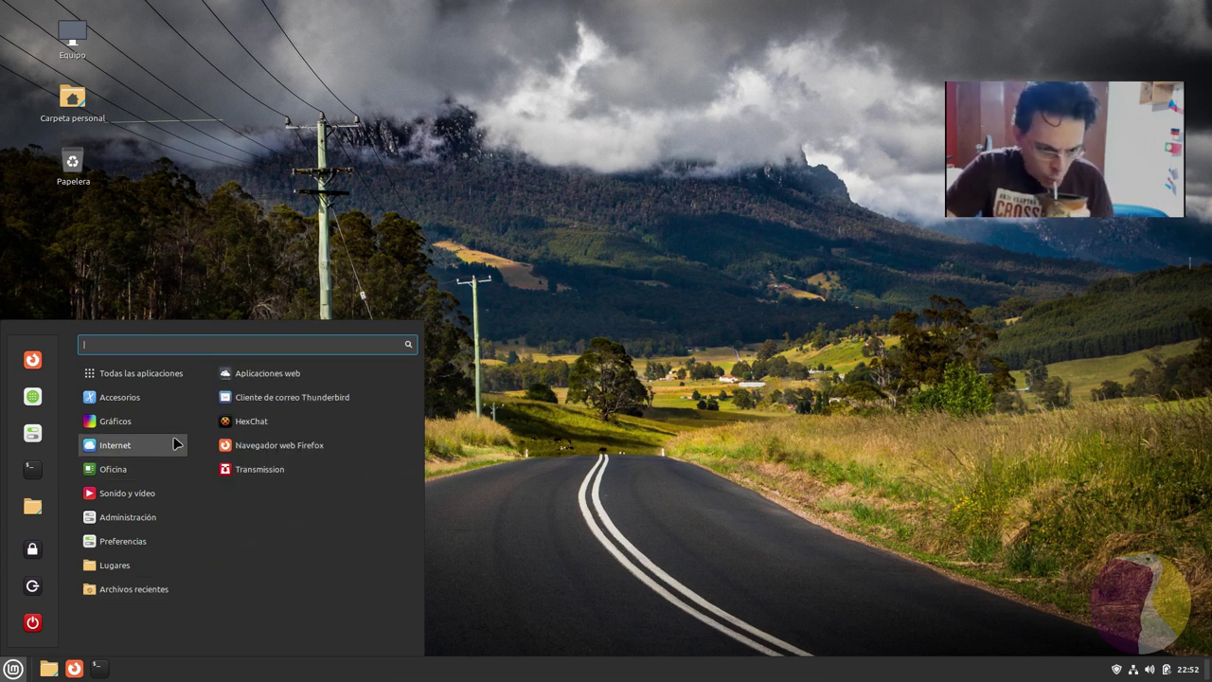
mouse_move(165, 425)
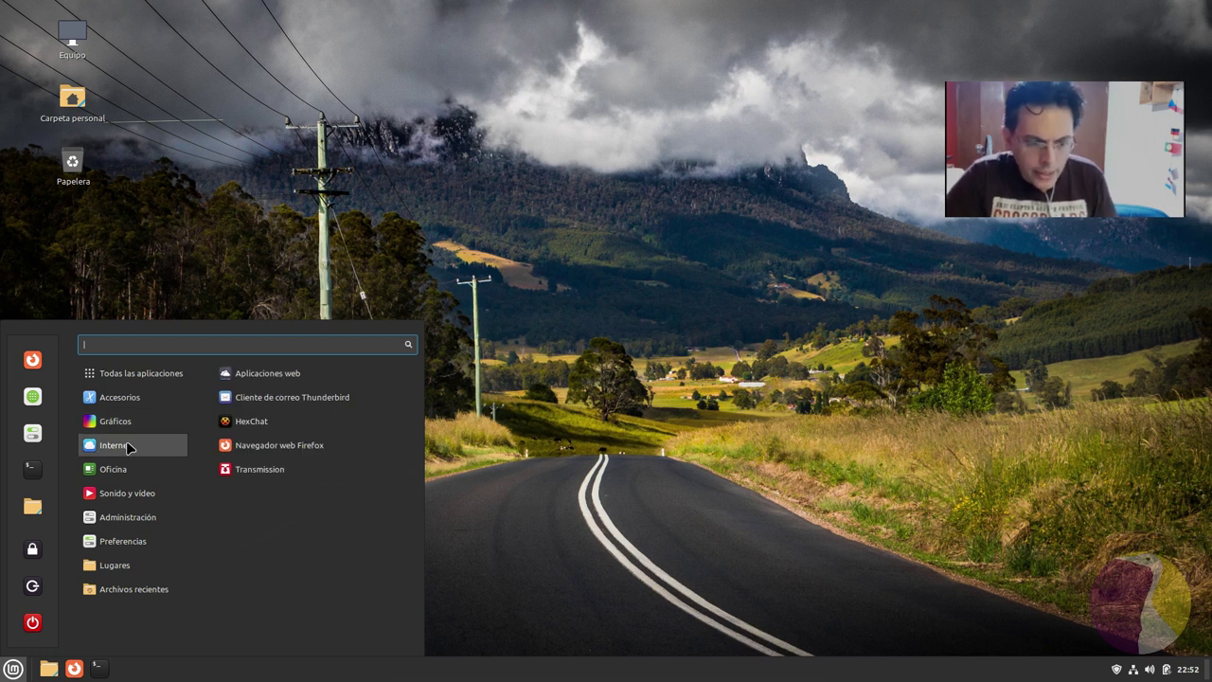
click(294, 375)
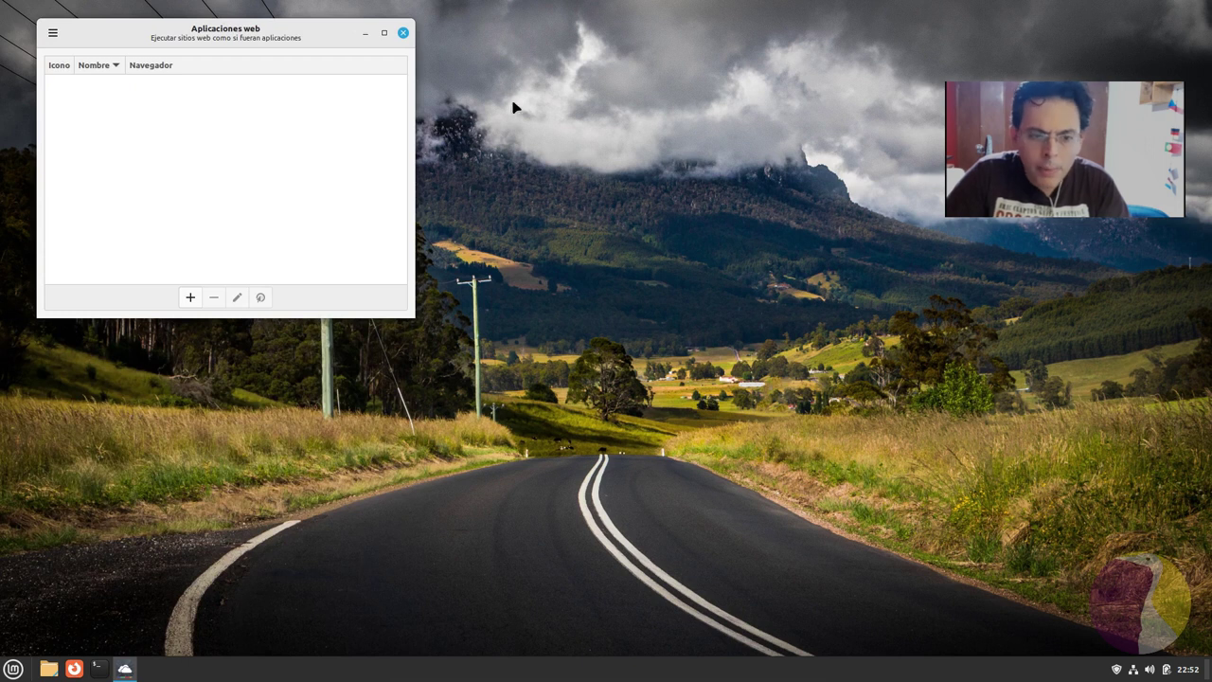
drag(322, 22, 715, 163)
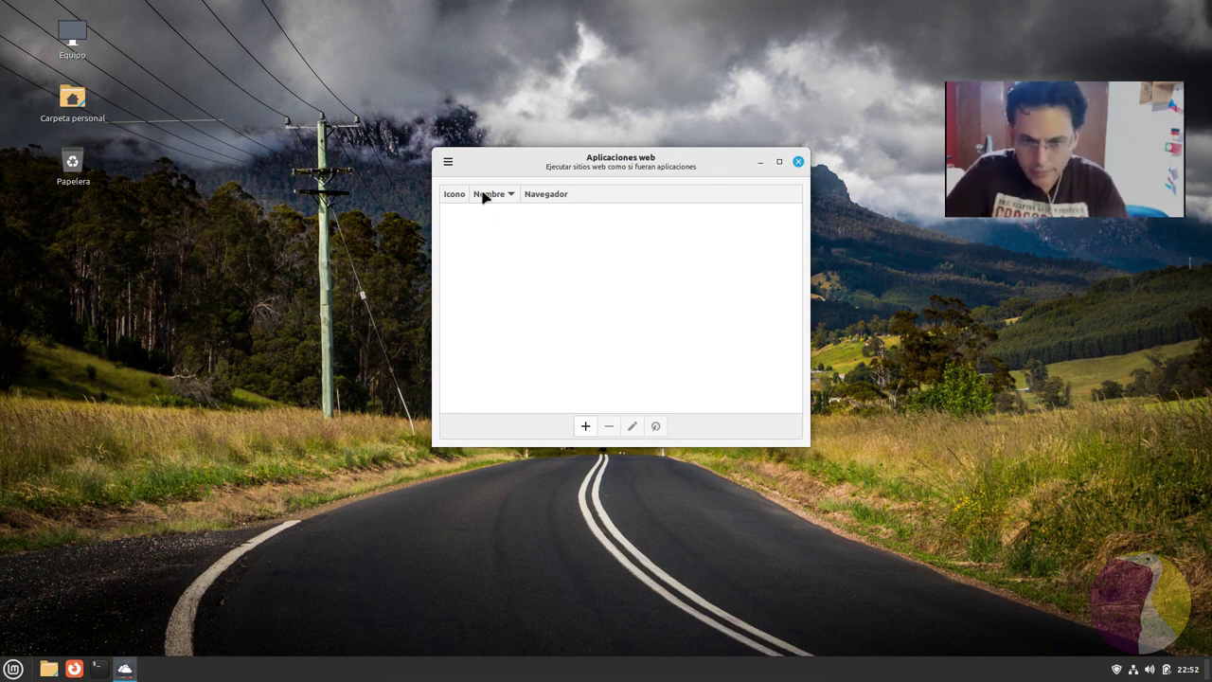
click(585, 426)
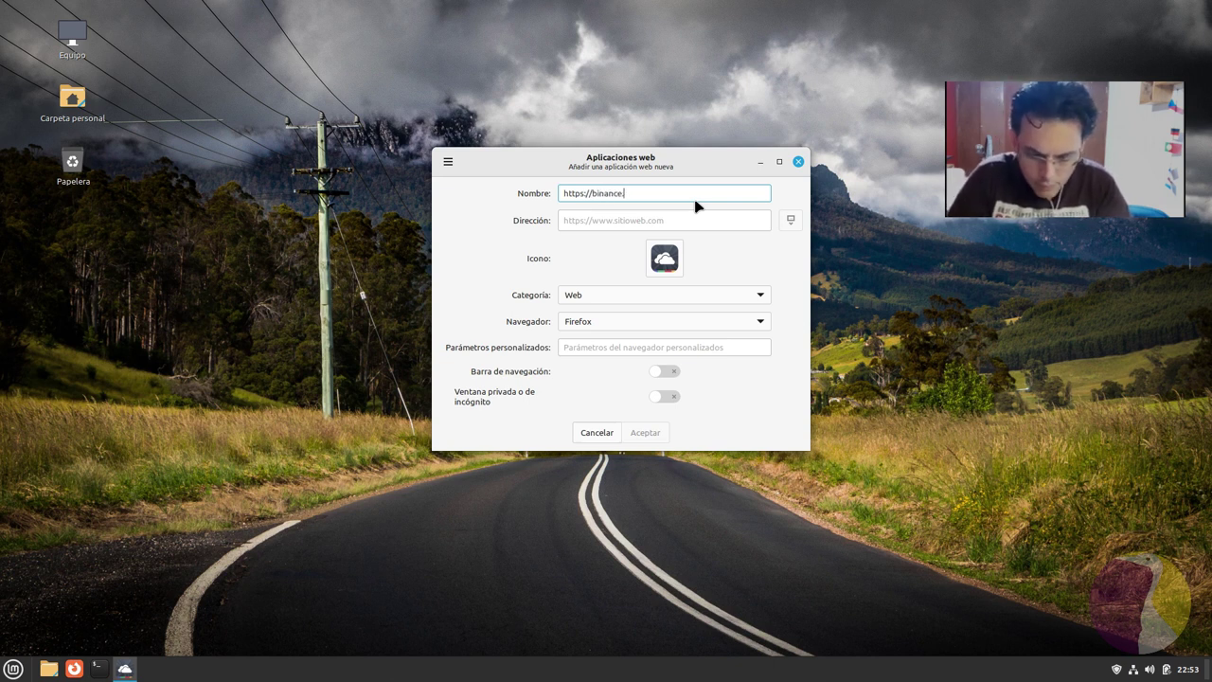
key(Tab)
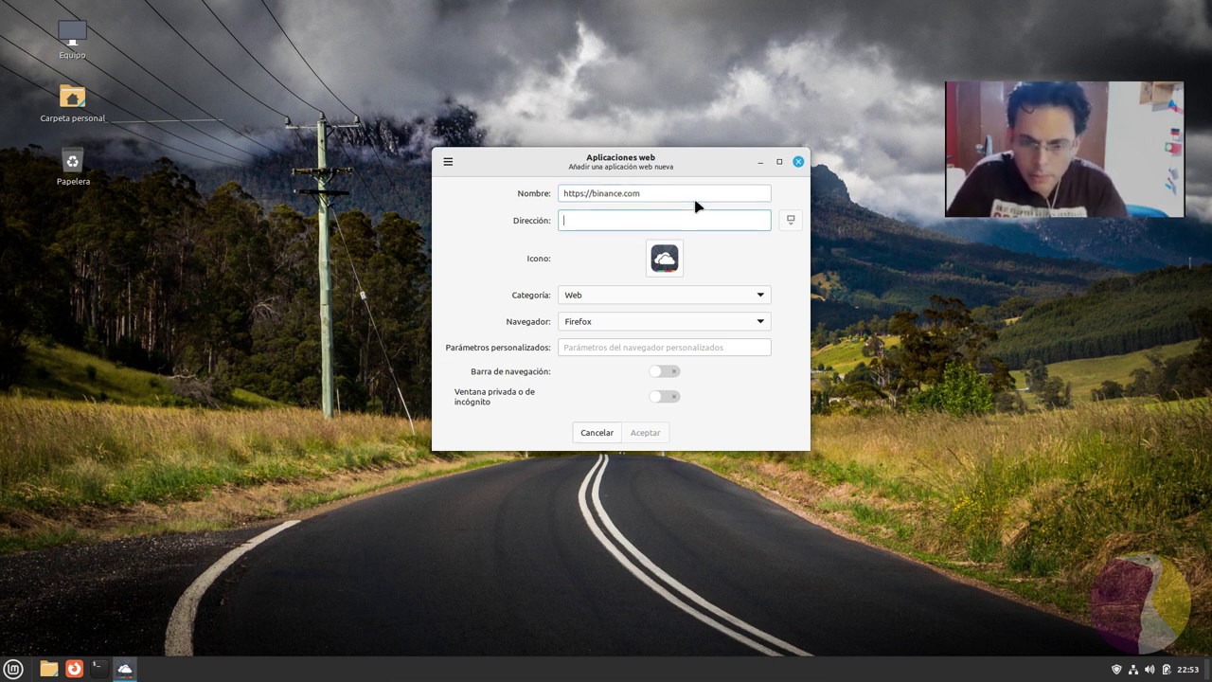
click(692, 190)
triple_click(694, 190)
key(ctrl+c)
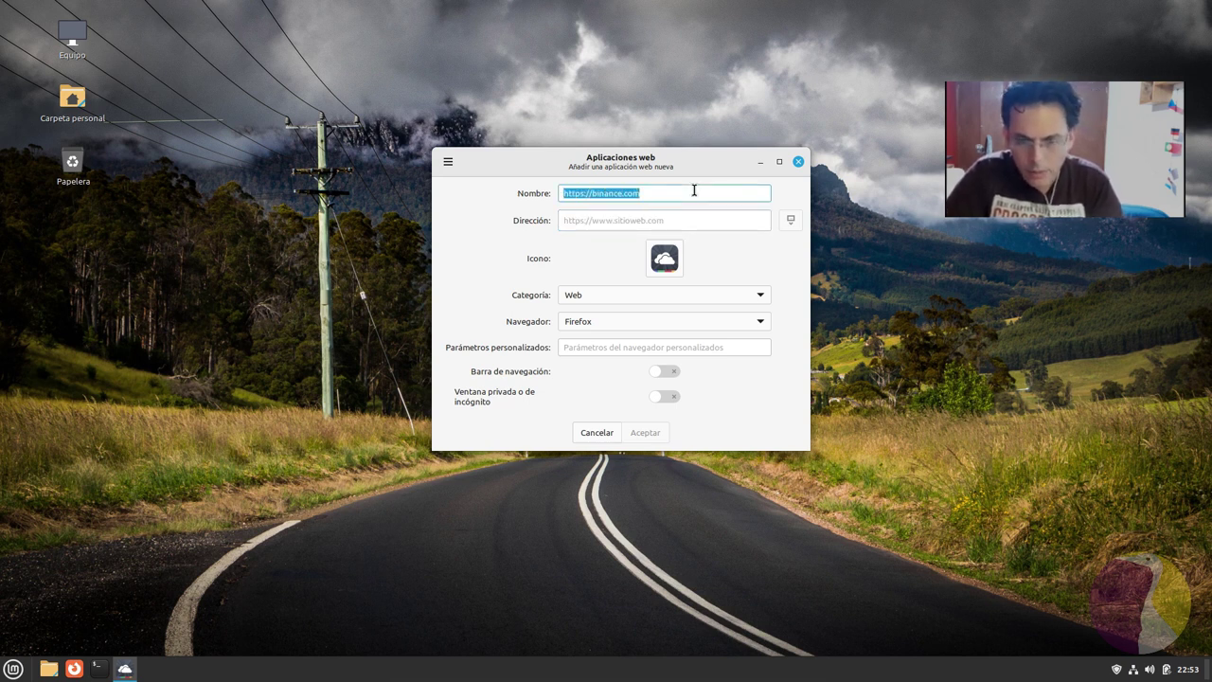
click(690, 220)
key(ctrl+v)
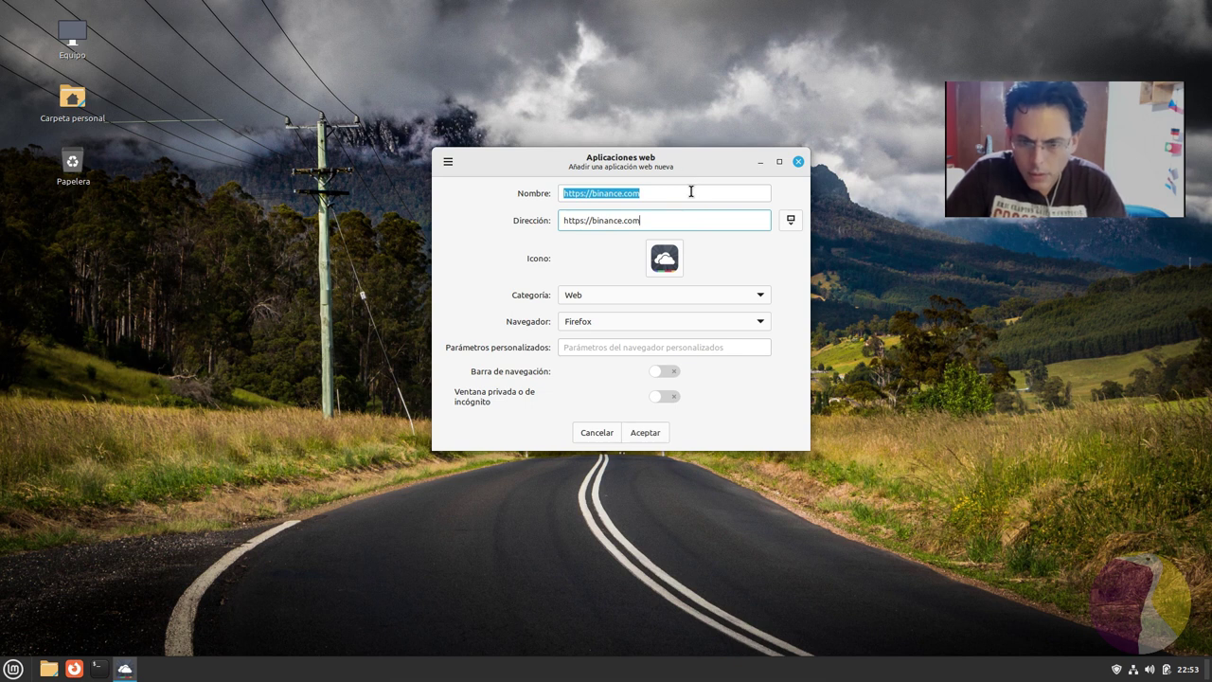
Replace the new web application's name with Binance
click(691, 191)
drag(691, 191, 460, 203)
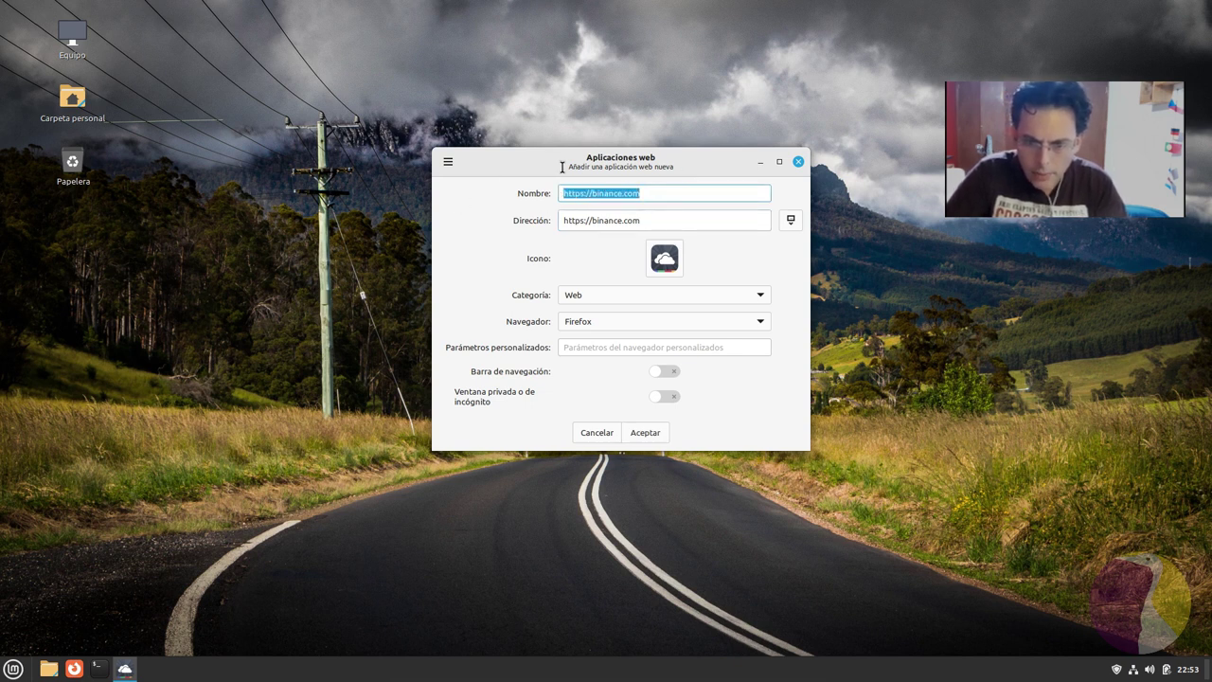
text(B)
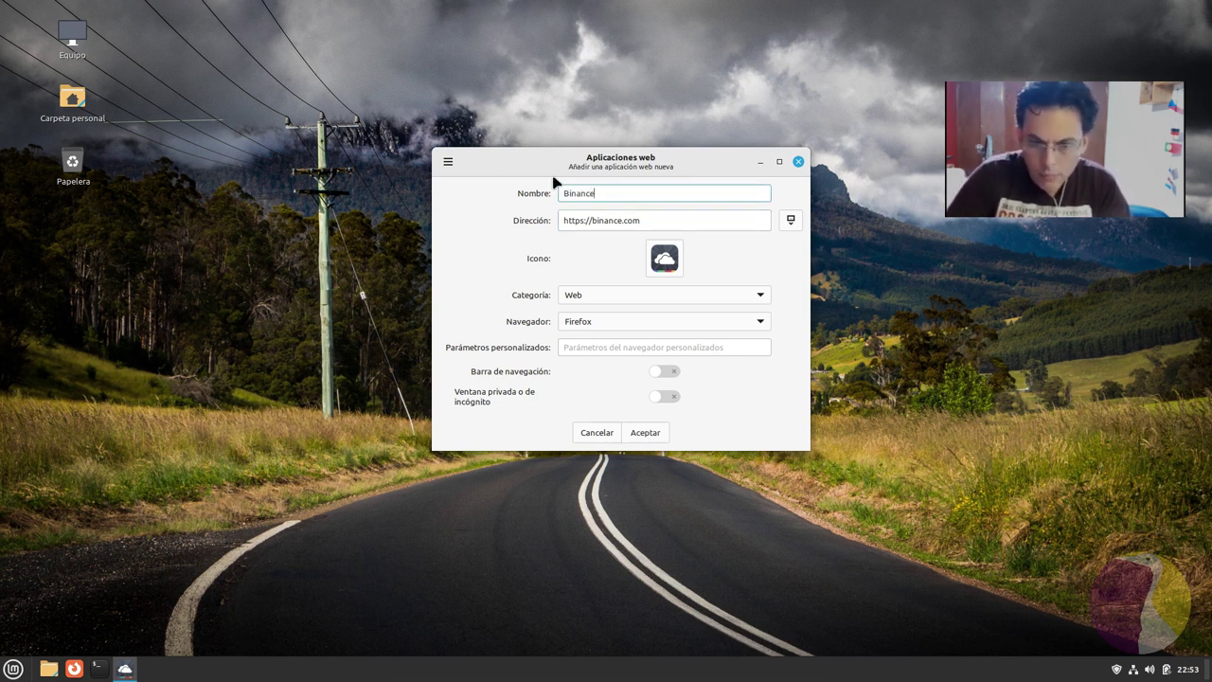
text(inance)
key(Tab)
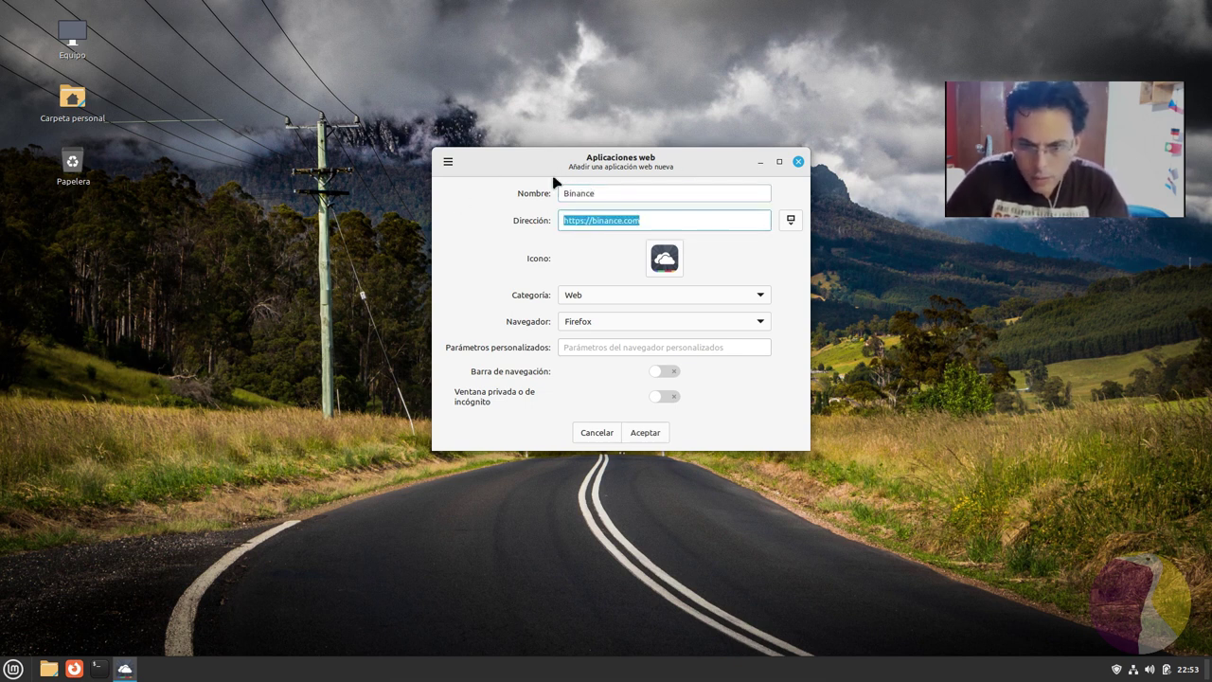
Check the icon choices but keep the default icon, and add the web application under the category Oficina
click(664, 263)
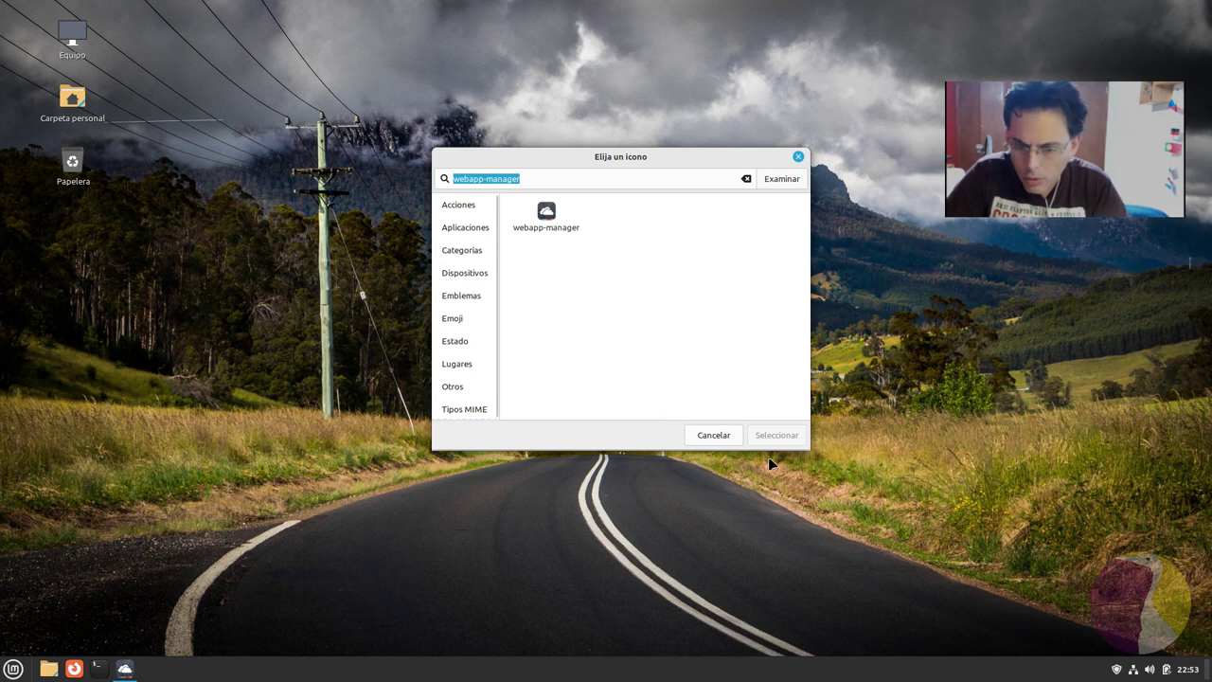
click(716, 435)
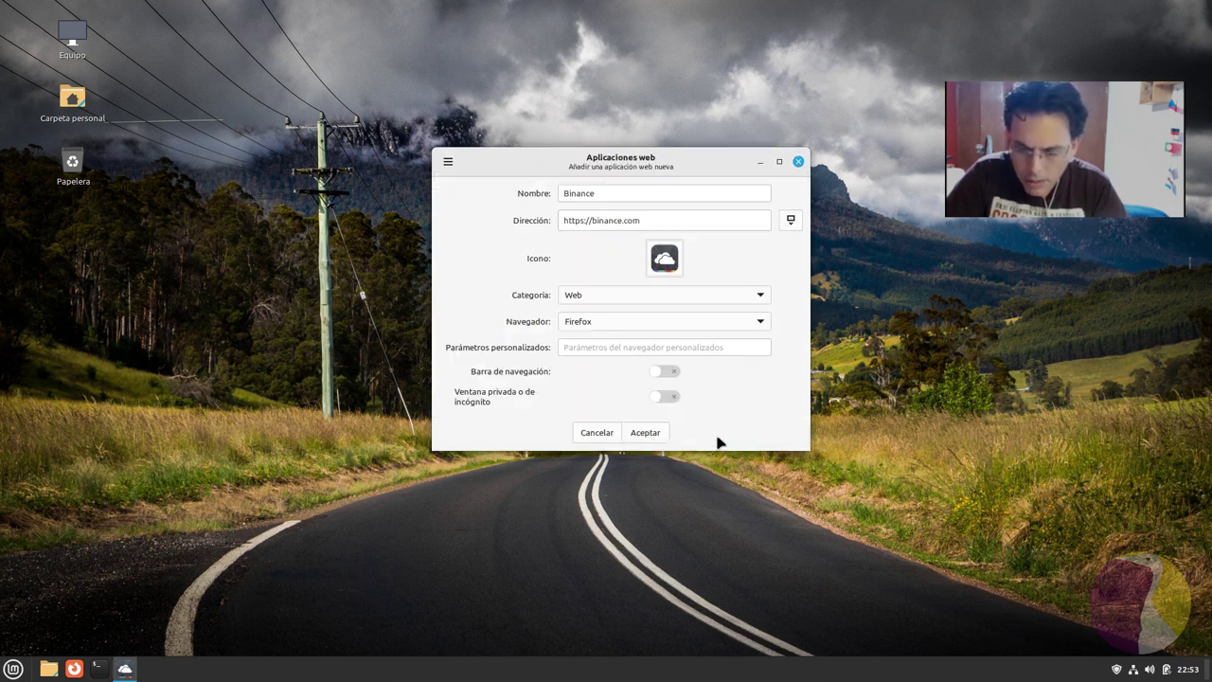
click(687, 298)
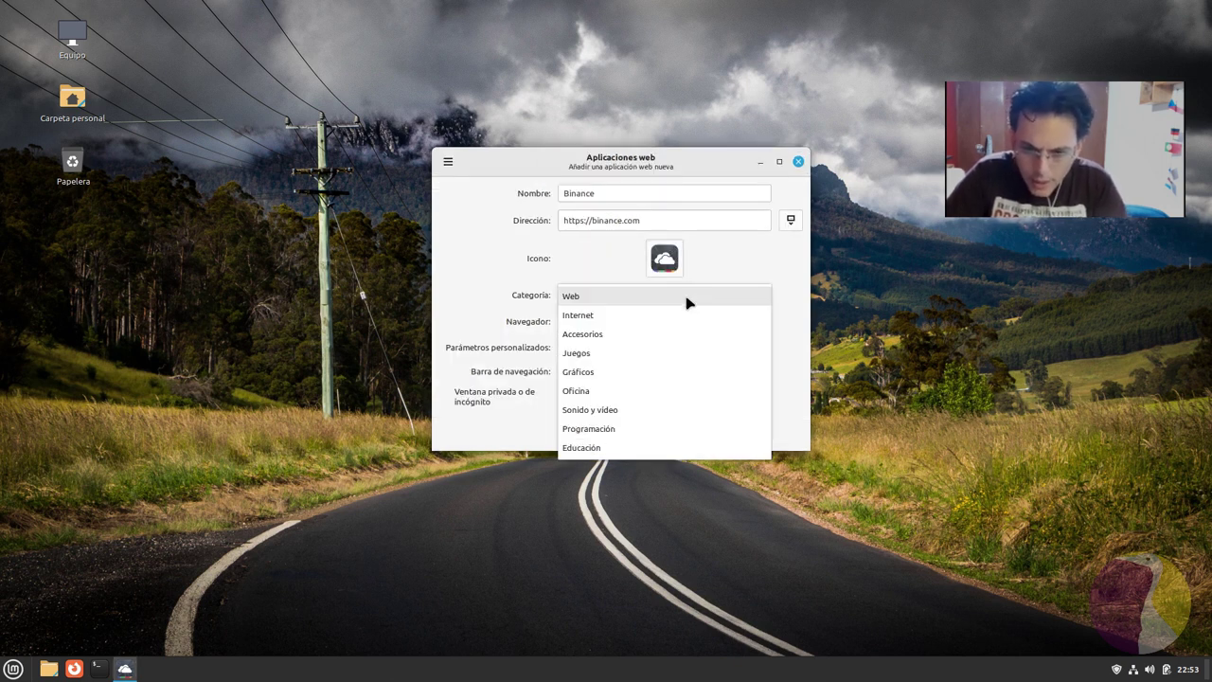
click(669, 392)
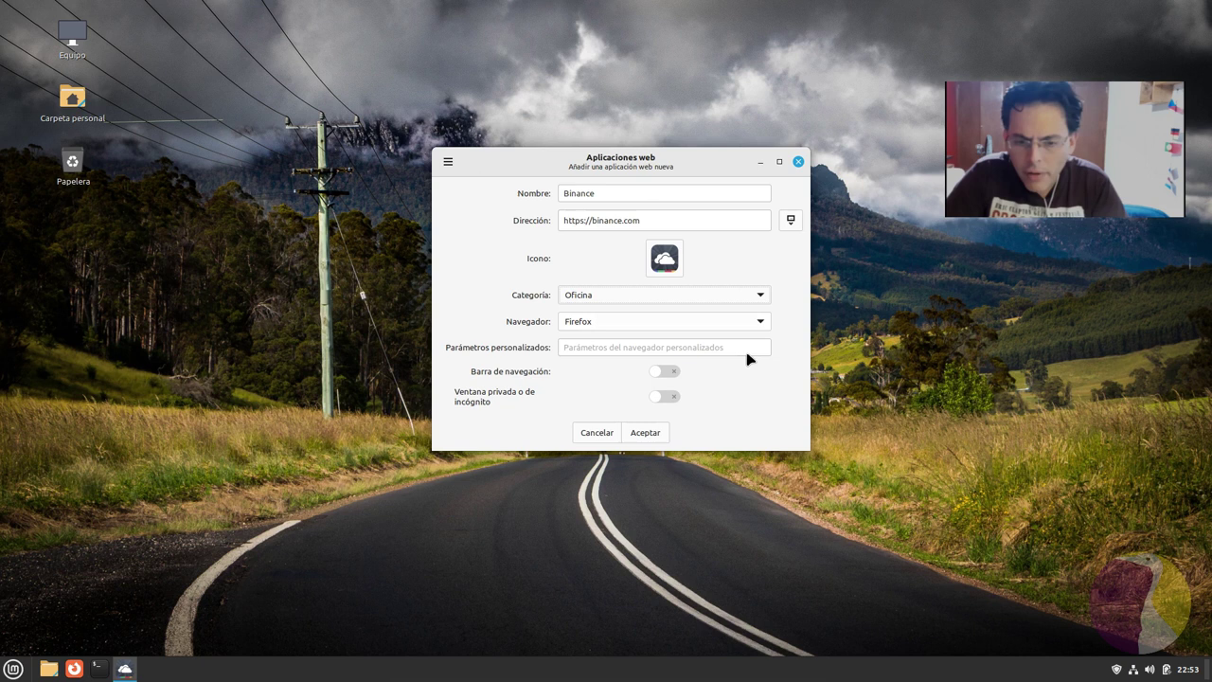
click(645, 436)
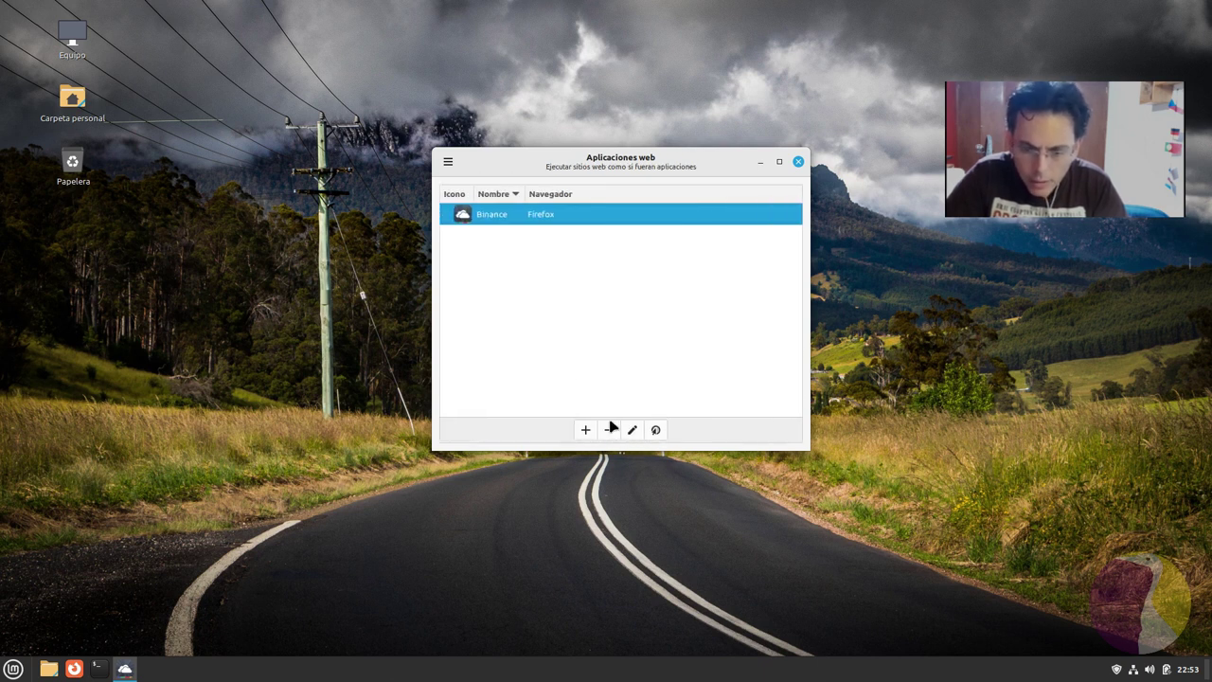
Close the web applications manager and list the installed Oficina applications to find the Binance entry
click(798, 161)
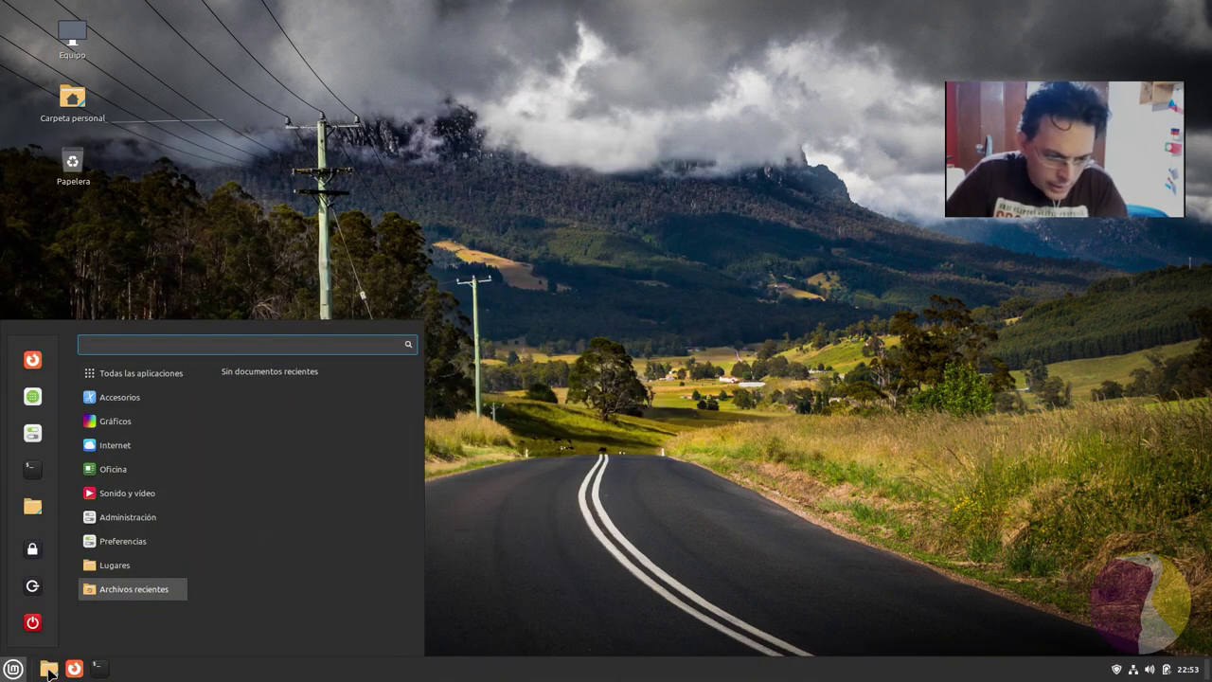
click(13, 668)
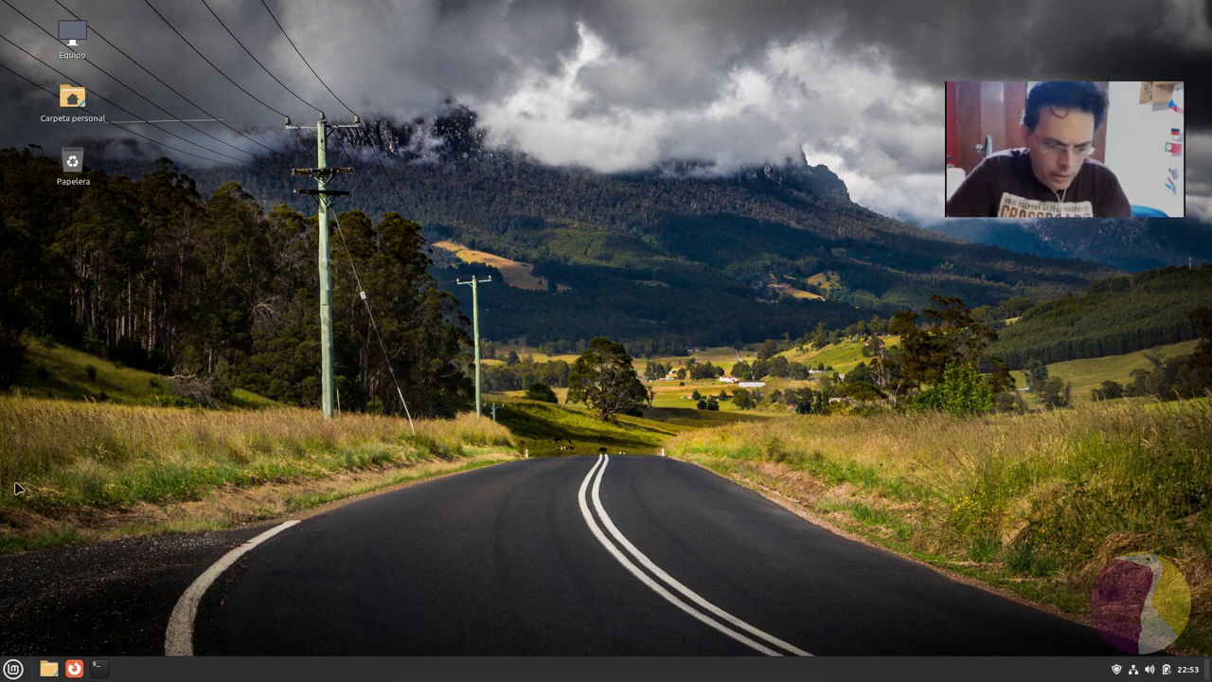
click(14, 668)
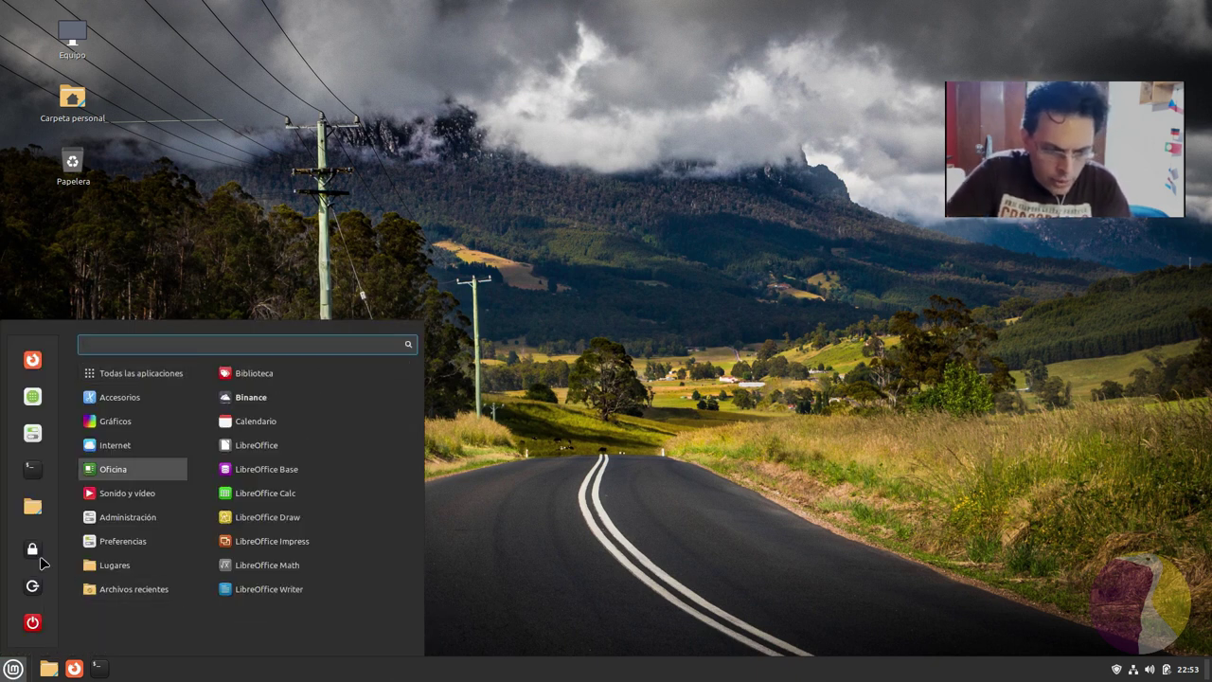
Launch the Binance web application from the Oficina category, view it maximized, and close it
mouse_move(161, 423)
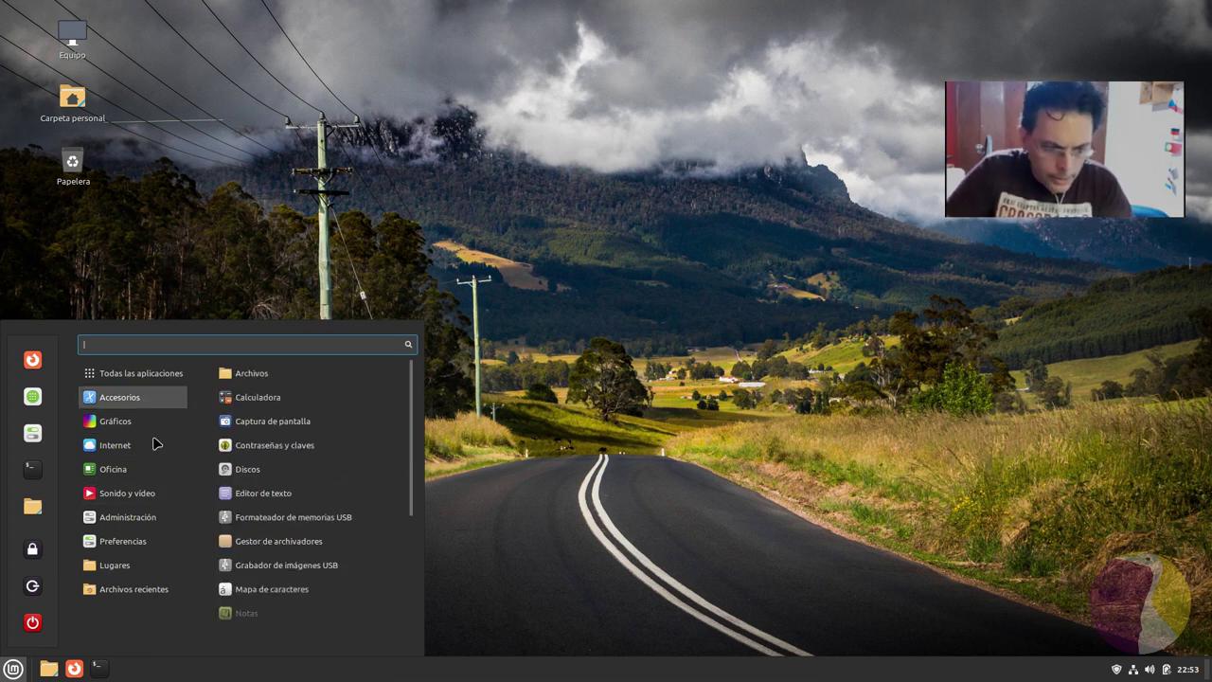
mouse_move(149, 478)
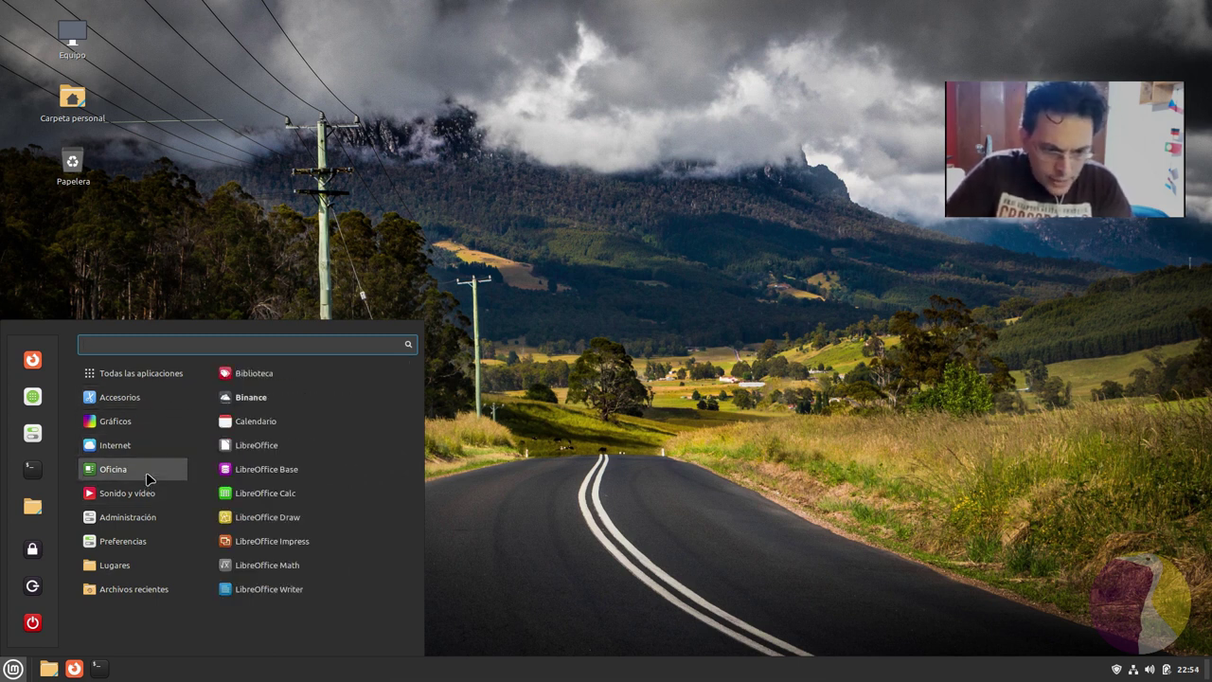
click(242, 396)
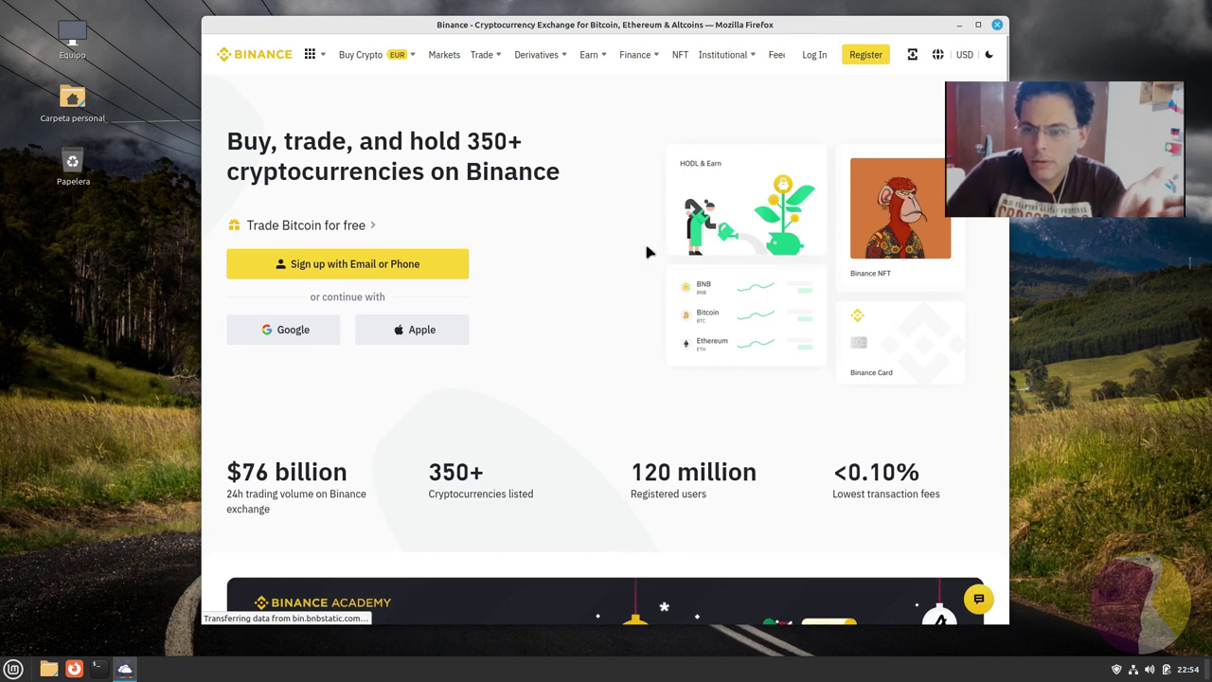
click(979, 26)
click(1174, 52)
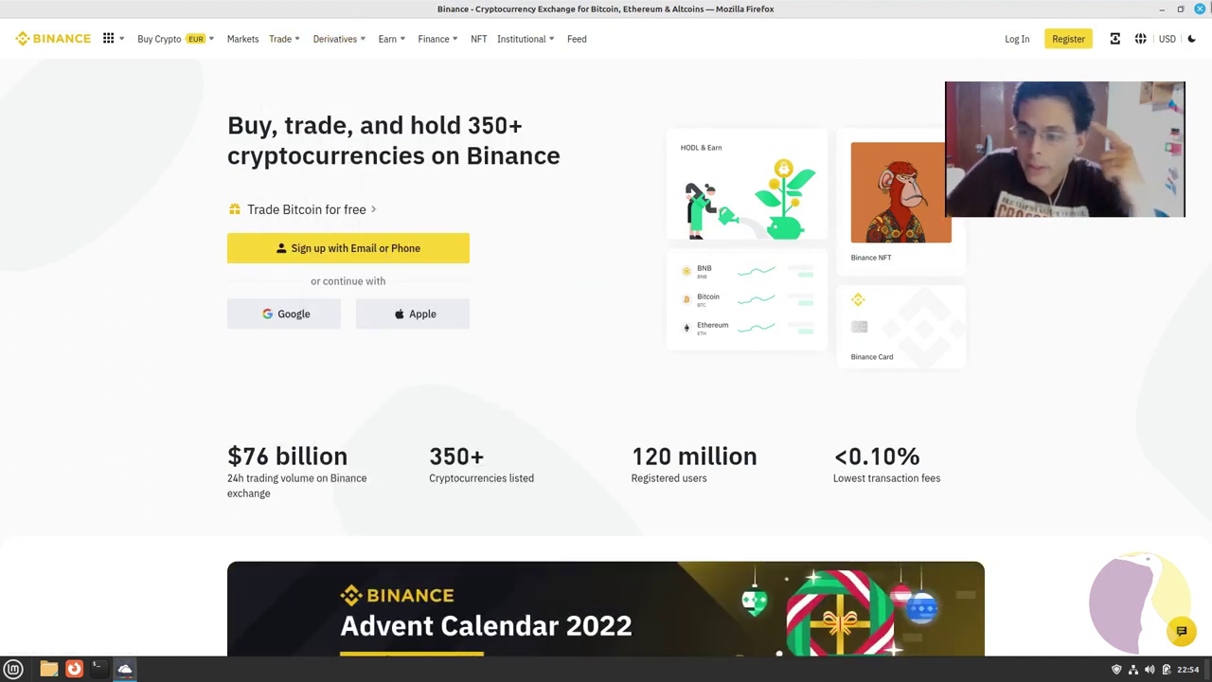
click(1198, 10)
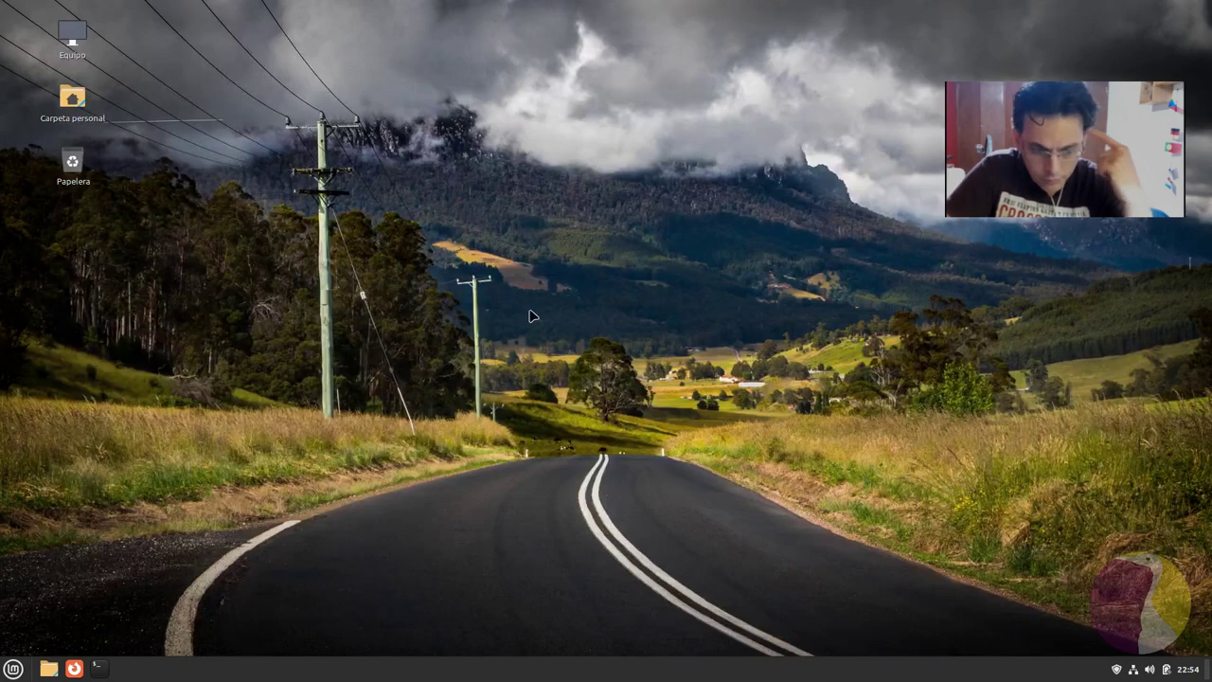
Review the Gráficos and Internet application categories, then open LibreOffice Calc from Oficina and dismiss its tip of the day
click(14, 668)
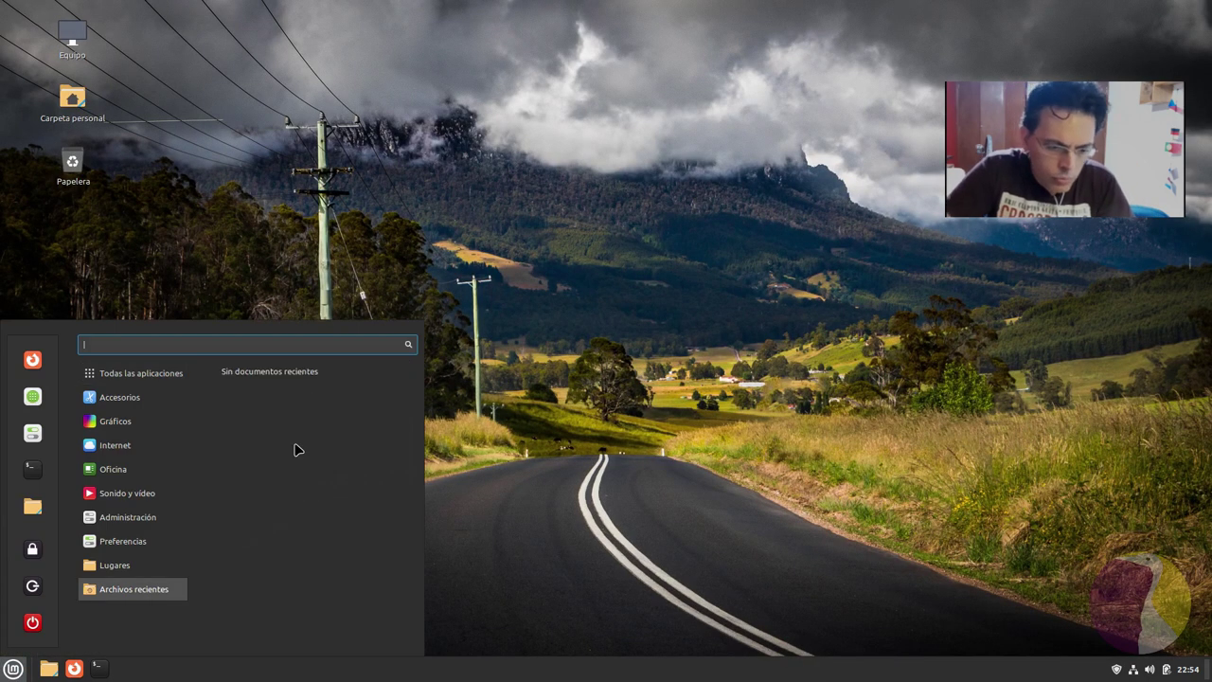
mouse_move(128, 436)
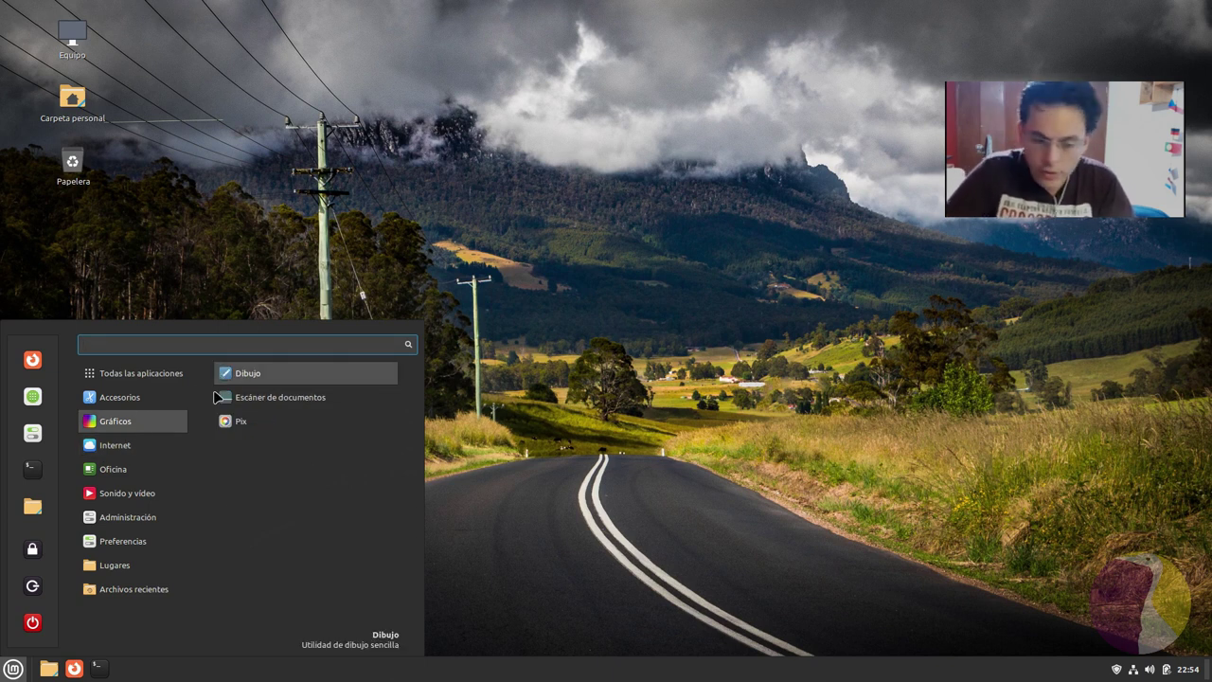
mouse_move(154, 451)
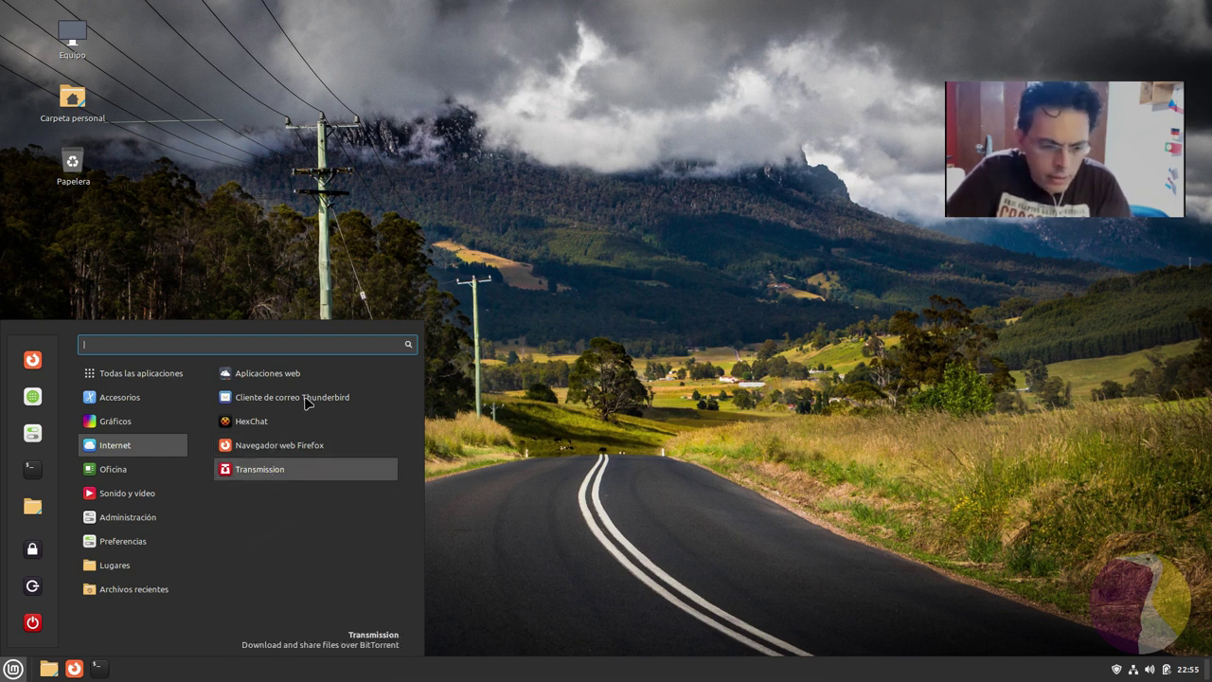
mouse_move(136, 469)
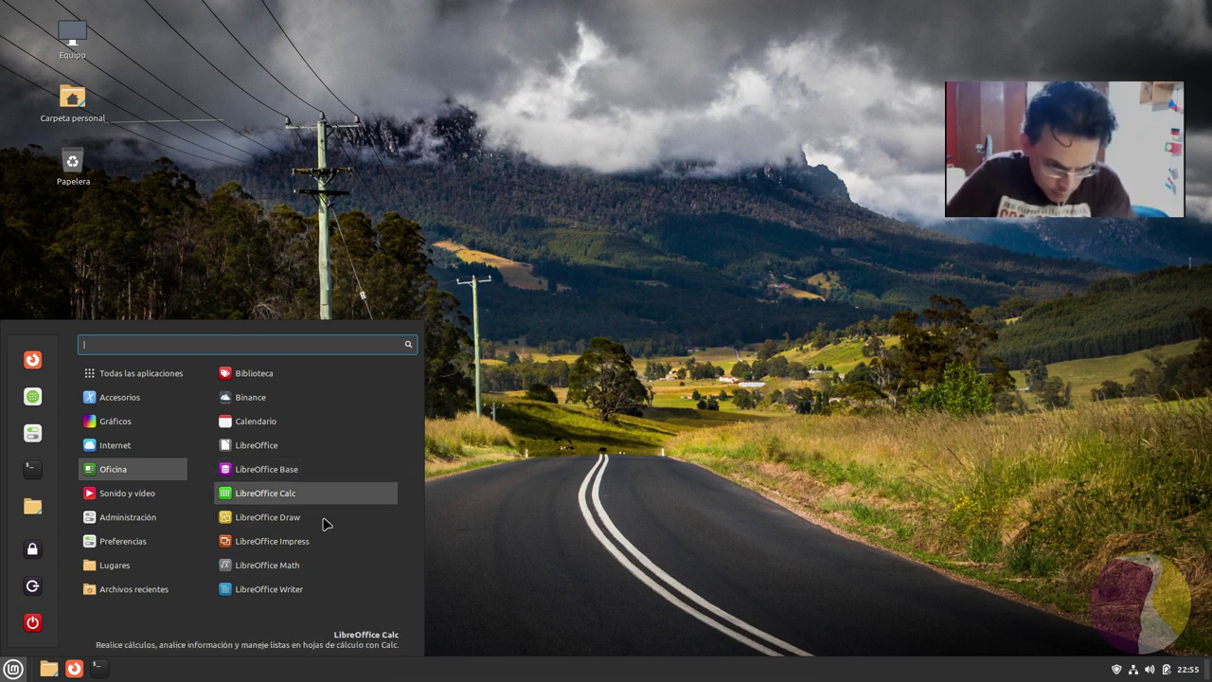
click(280, 506)
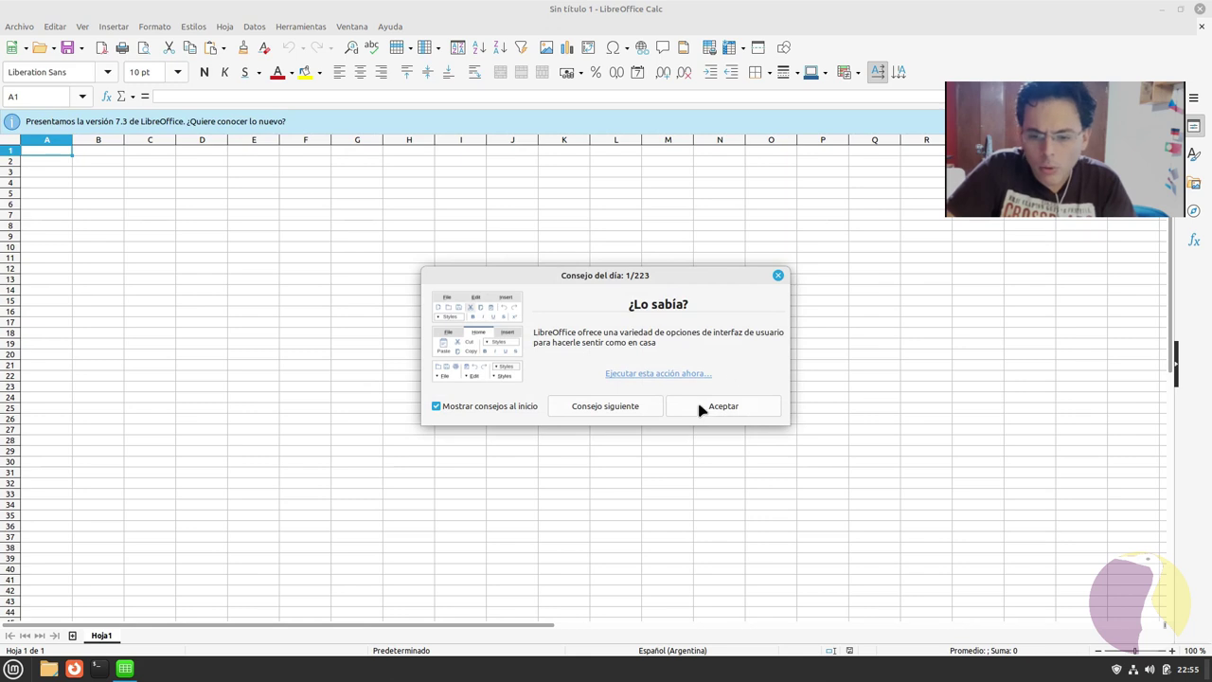
click(705, 409)
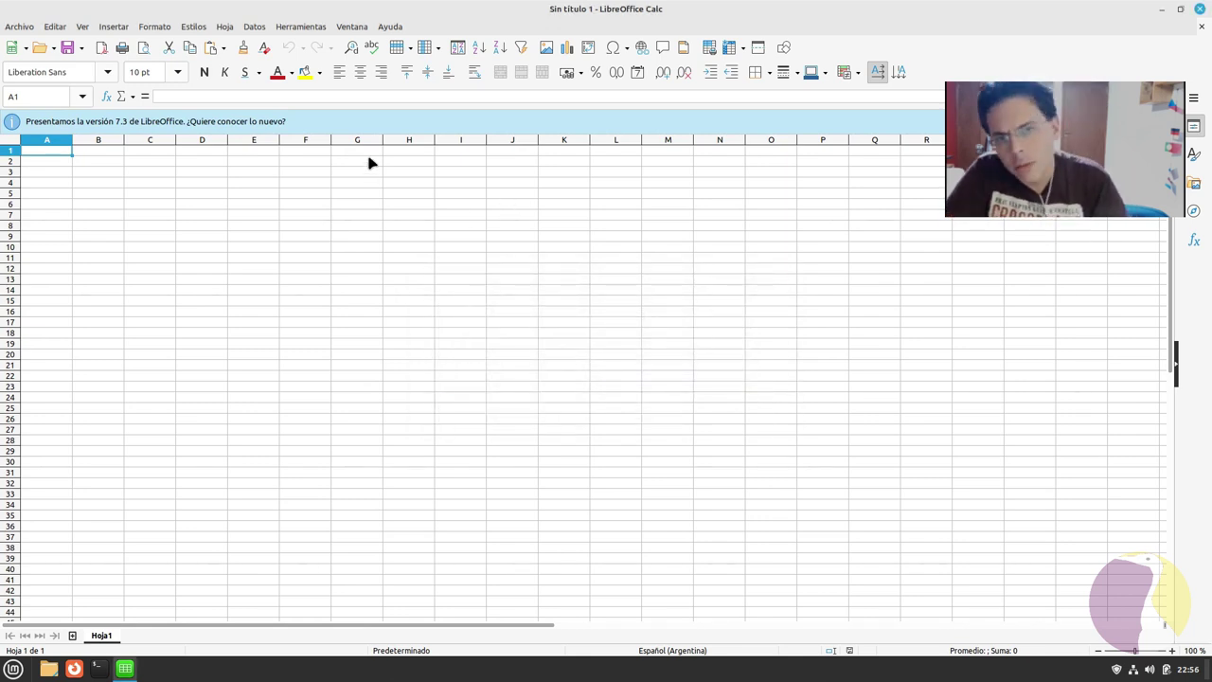
Look through Calc's help and sheet commands, and examine the LibreOffice version notice above the spreadsheet
click(390, 27)
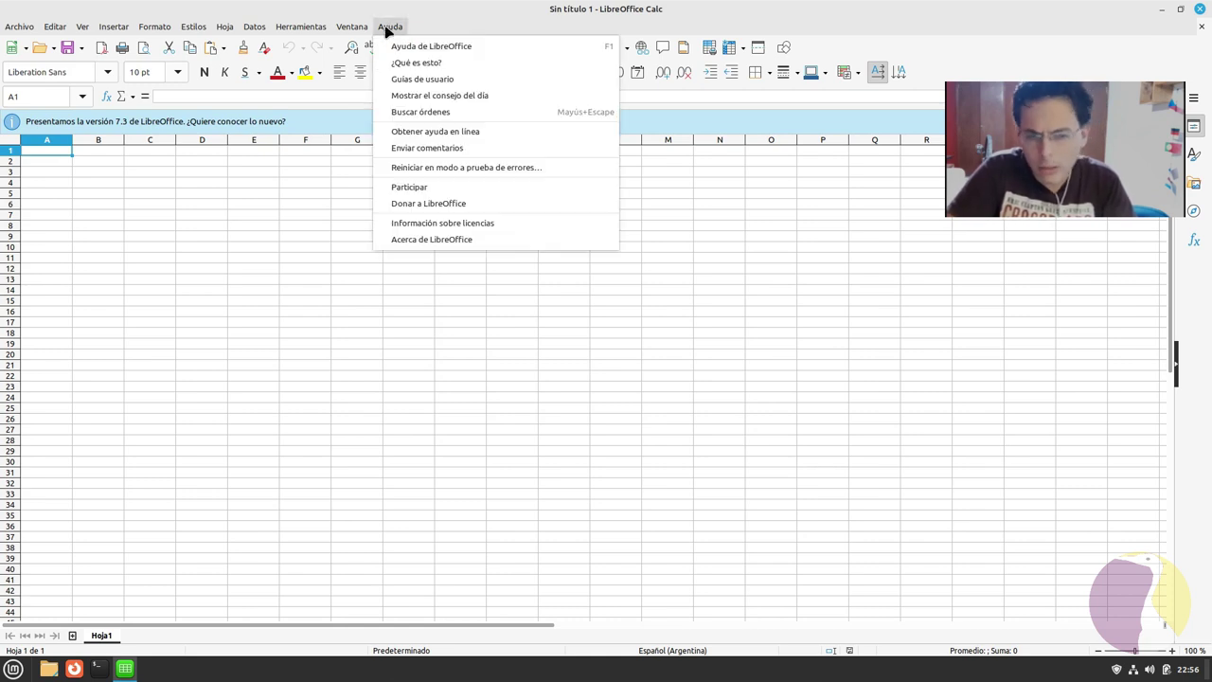
mouse_move(342, 31)
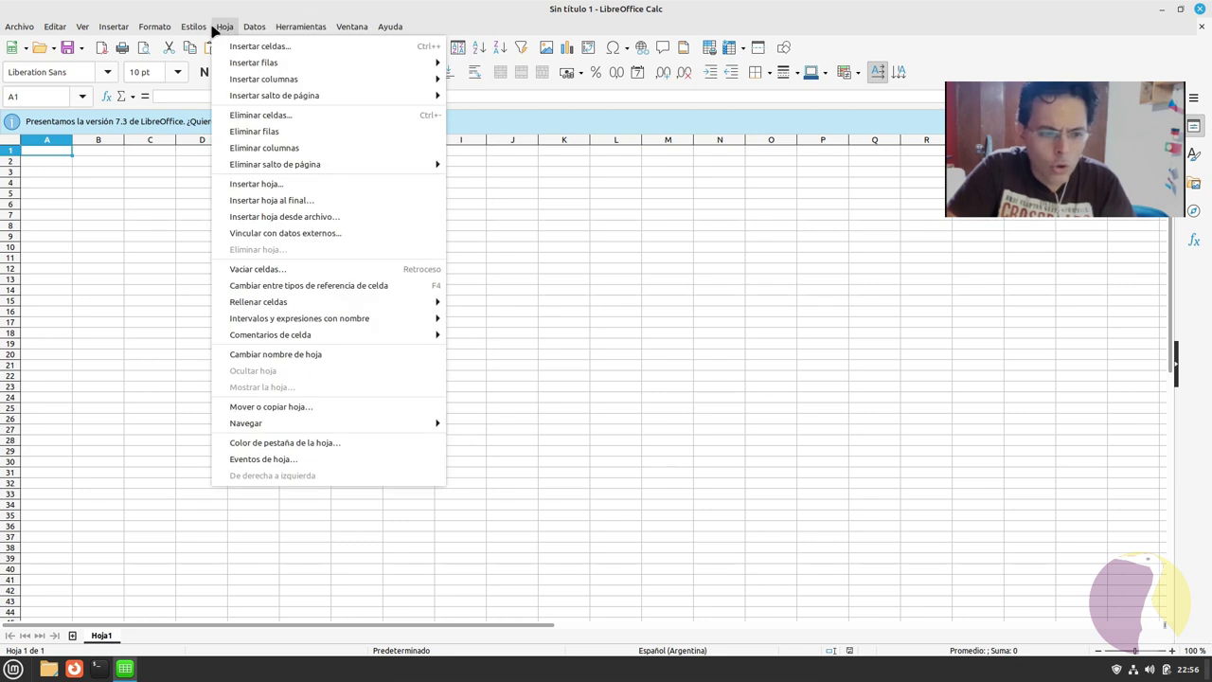
mouse_move(193, 27)
click(107, 216)
drag(123, 122, 189, 121)
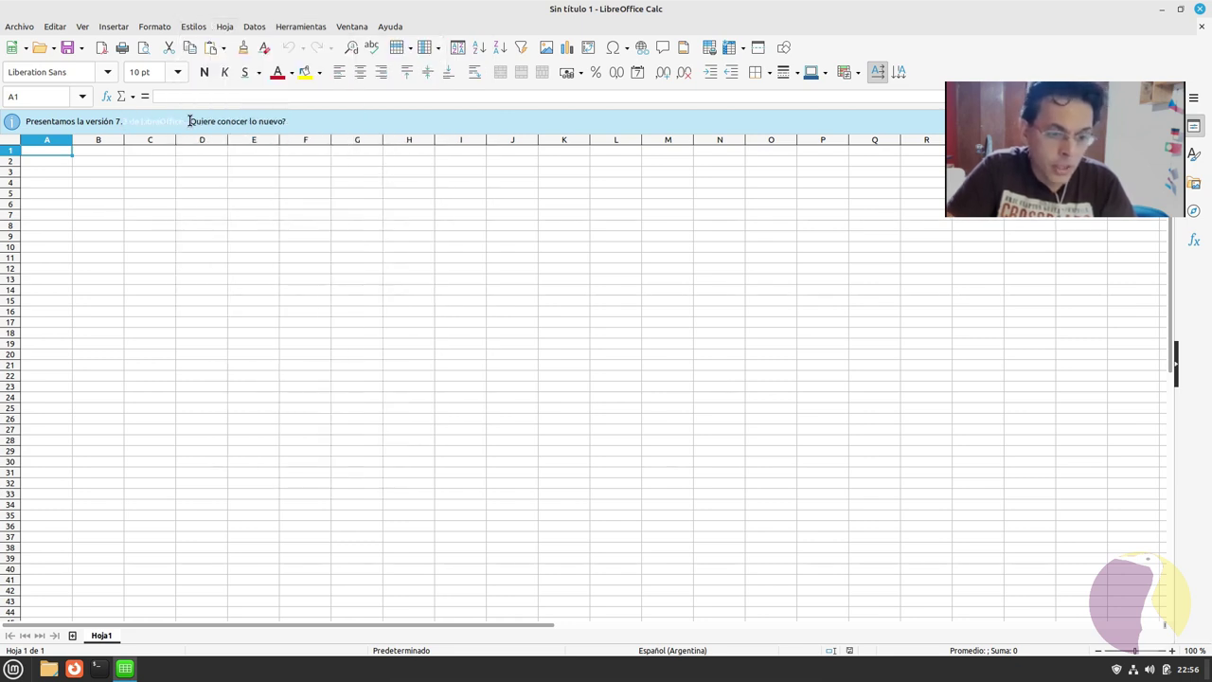
click(252, 236)
click(274, 216)
click(411, 194)
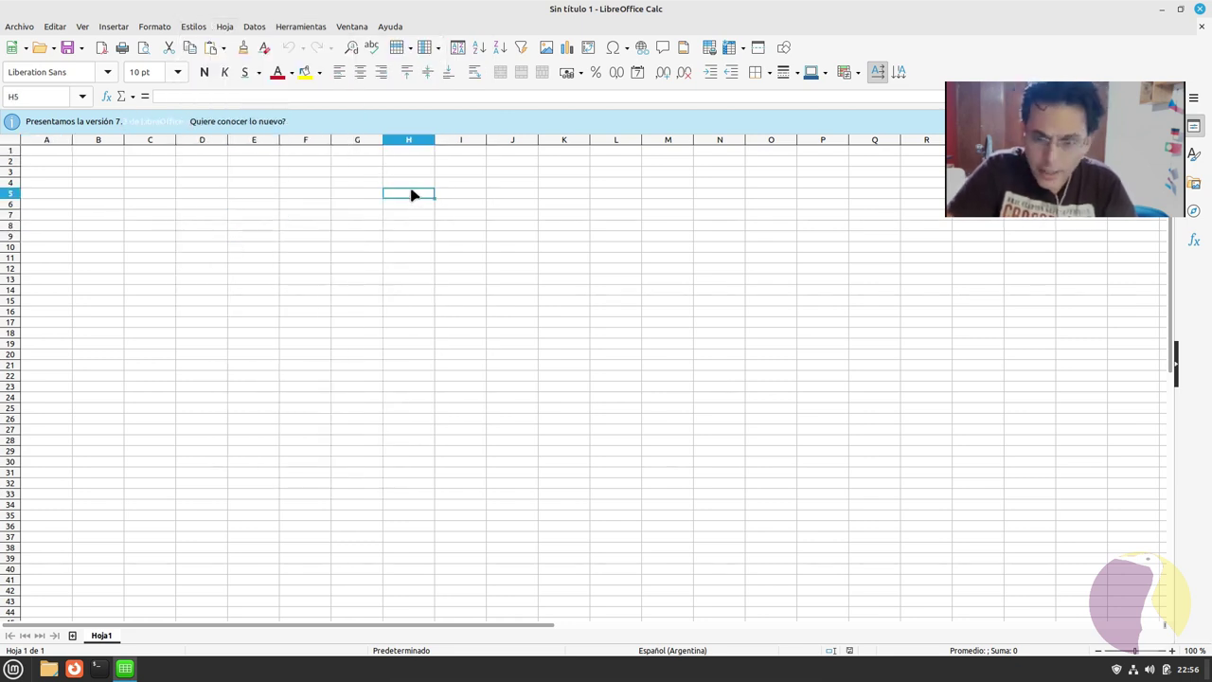
Apply the user interface variant En pestañas to all LibreOffice applications, and close Calc
click(81, 28)
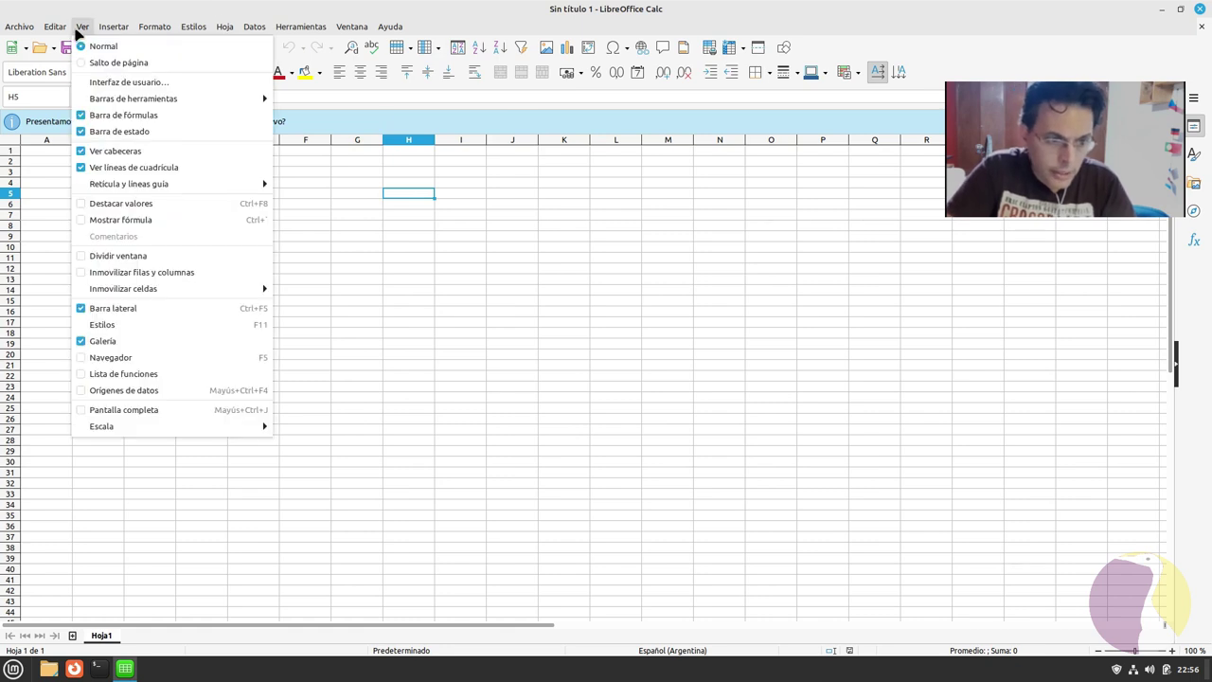
click(123, 84)
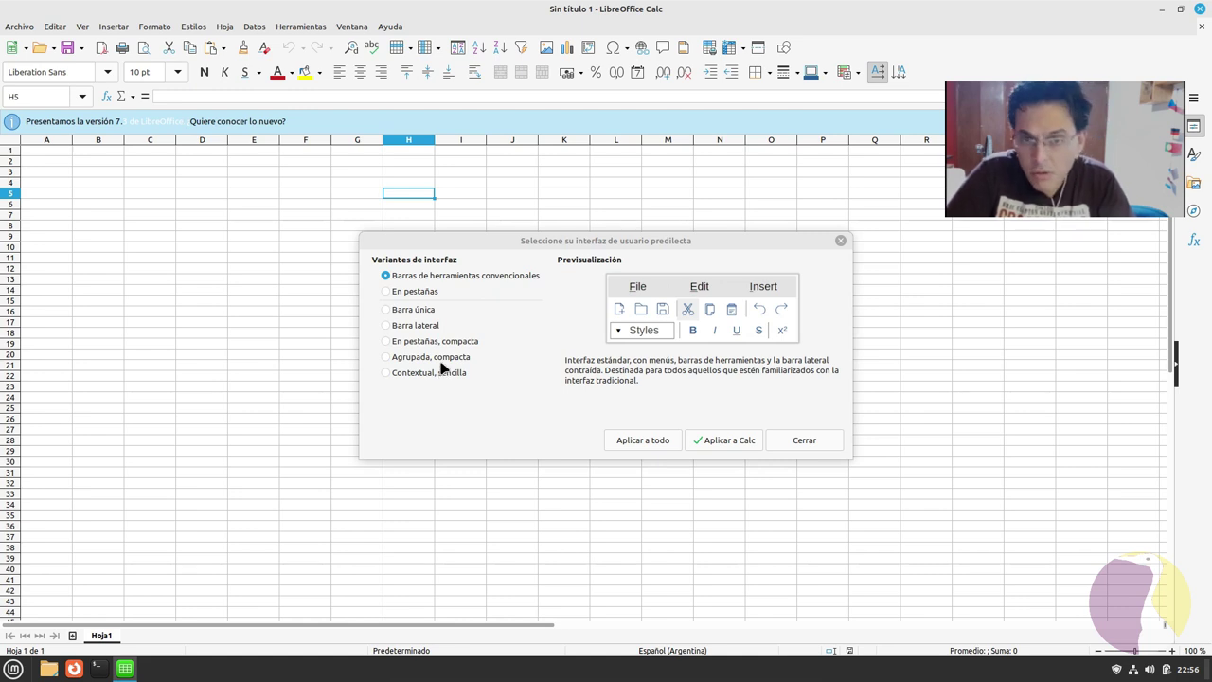
click(423, 292)
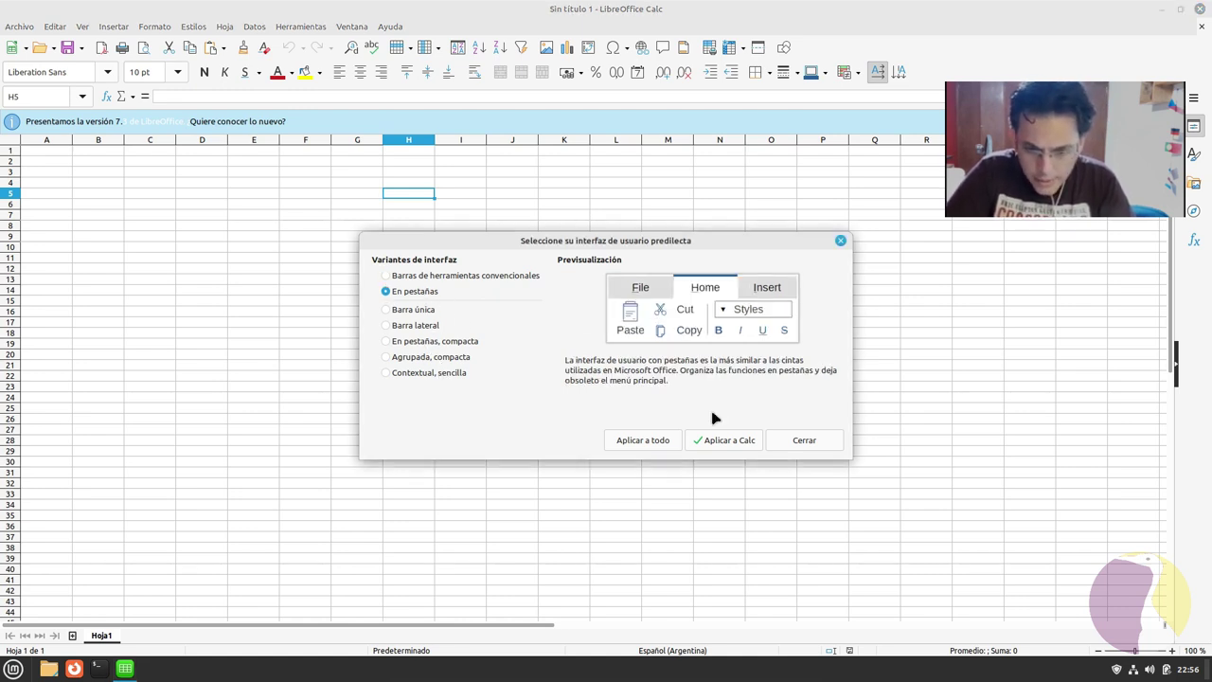
click(642, 441)
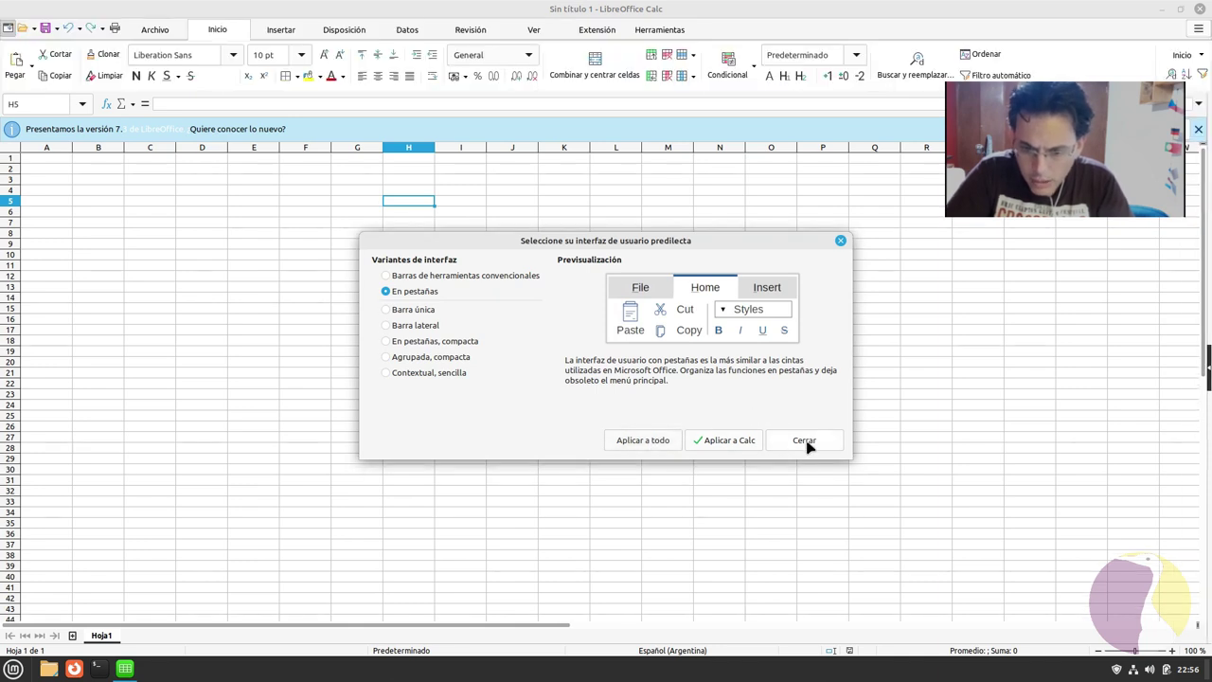
click(804, 440)
click(246, 309)
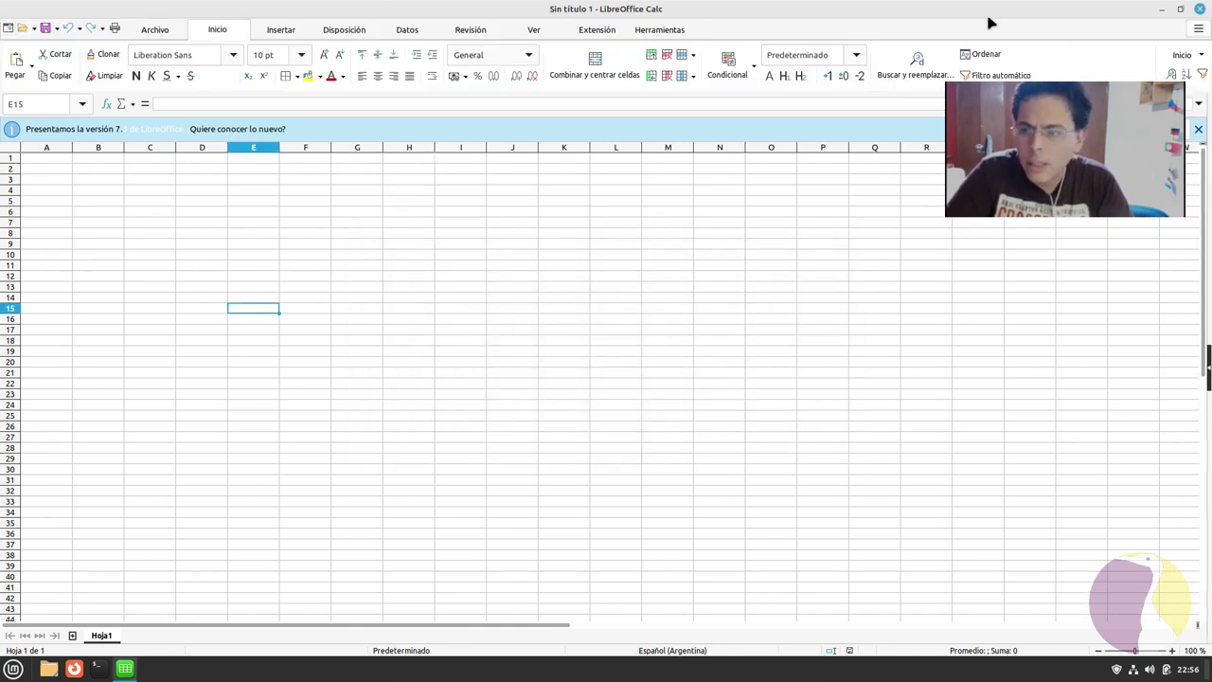
click(406, 256)
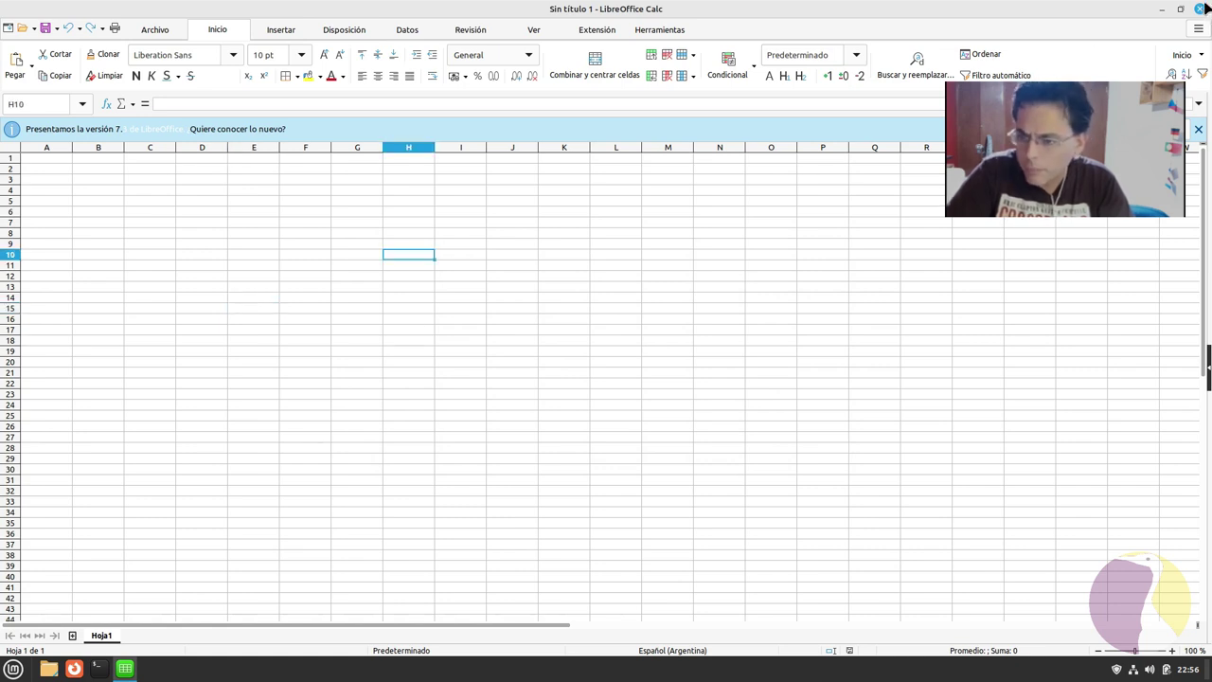
click(1200, 9)
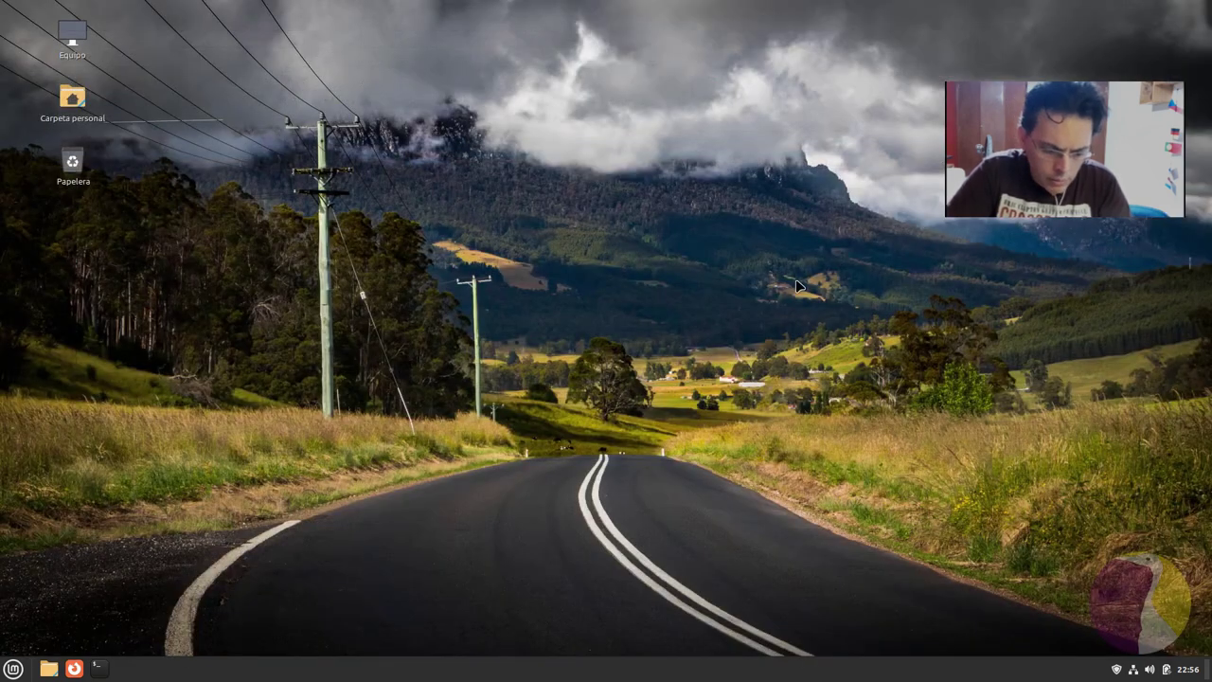
Open Rhythmbox from the Sonido y vídeo category and maximize its window
key(super)
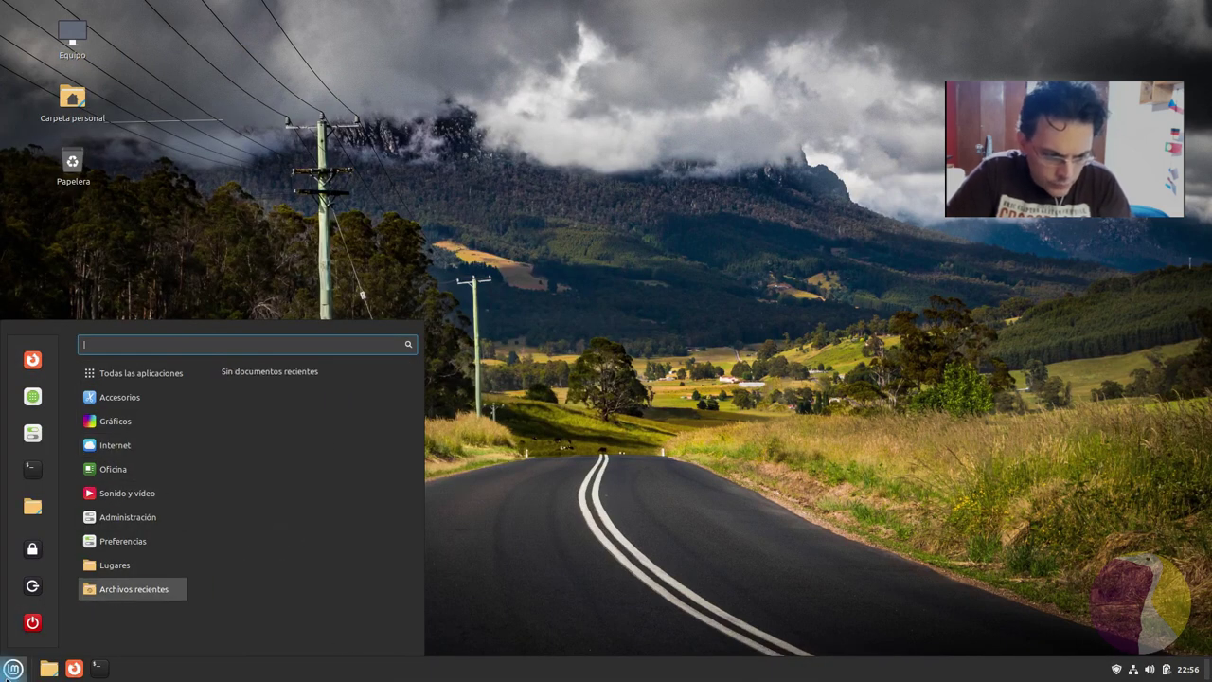
click(12, 668)
click(12, 669)
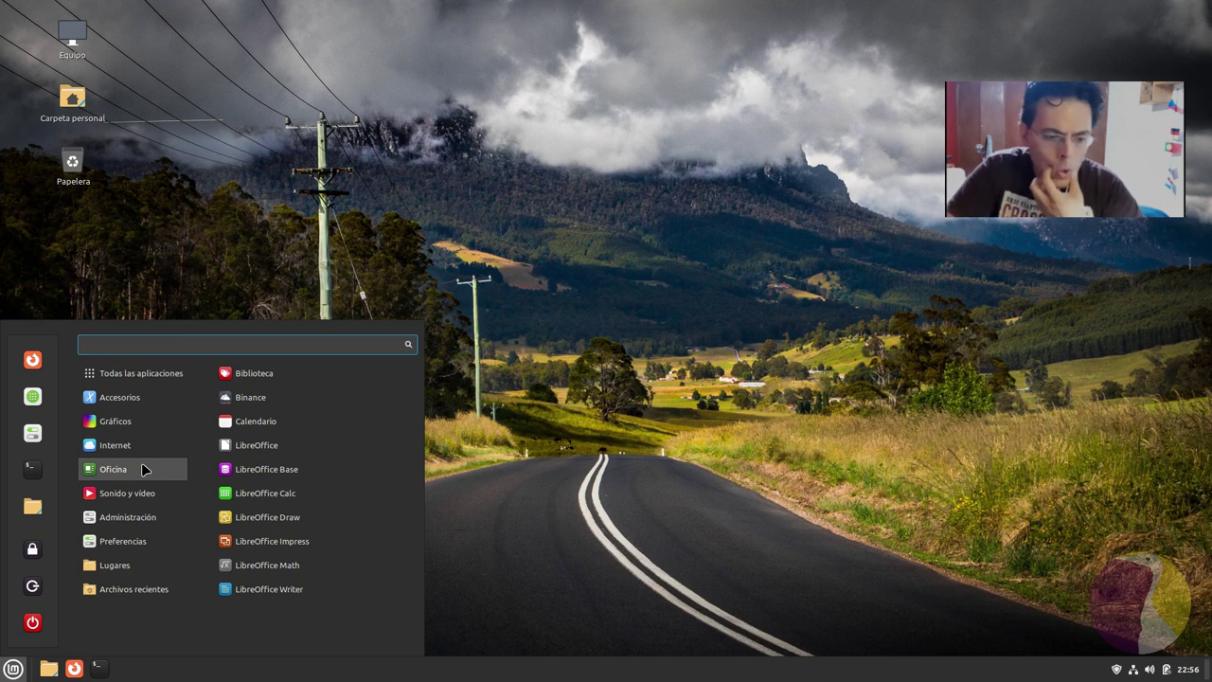
mouse_move(156, 499)
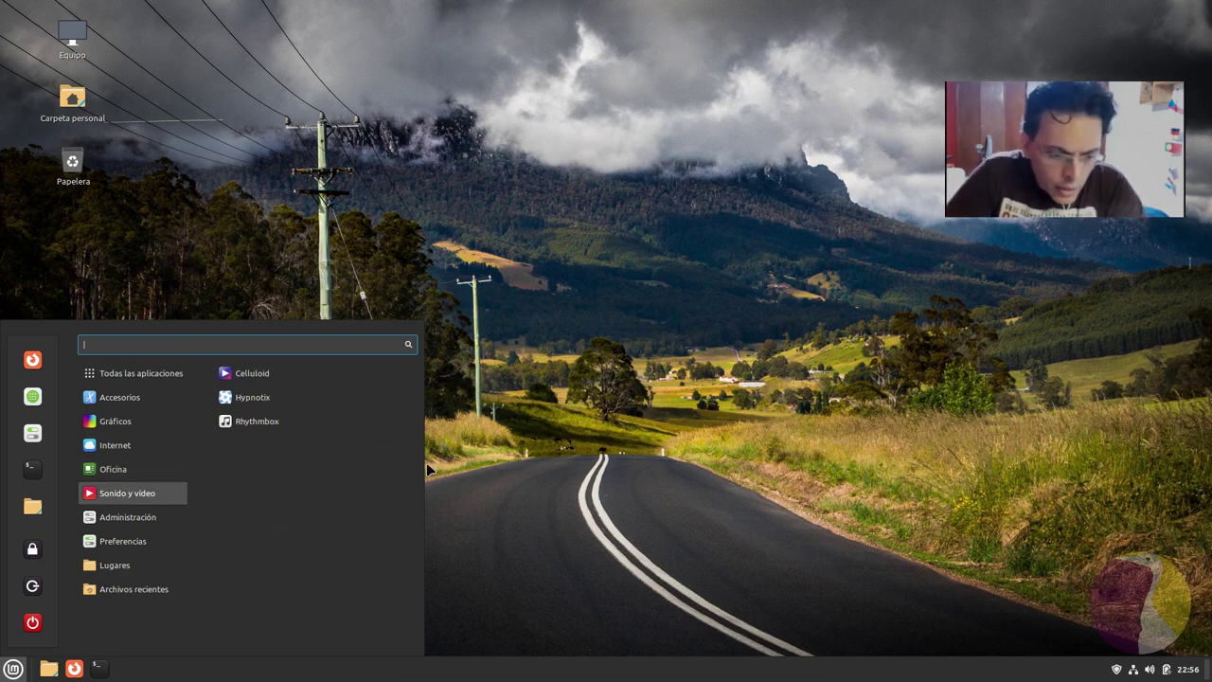
click(244, 426)
drag(392, 16, 621, 76)
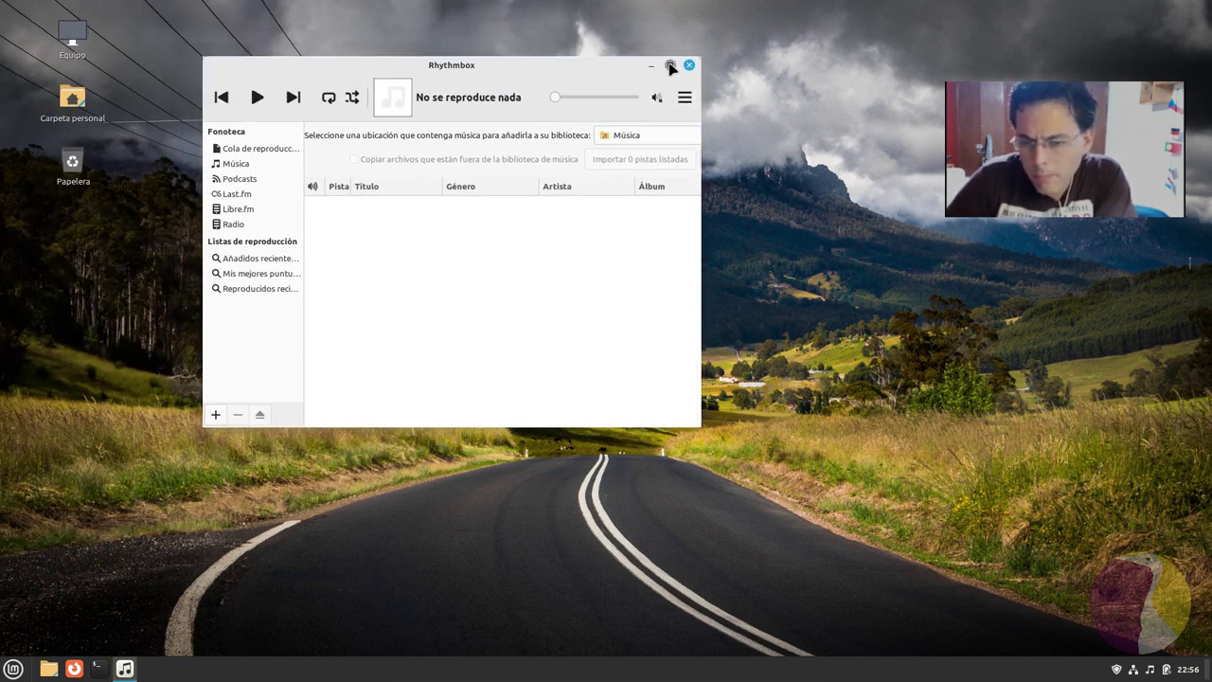
click(670, 63)
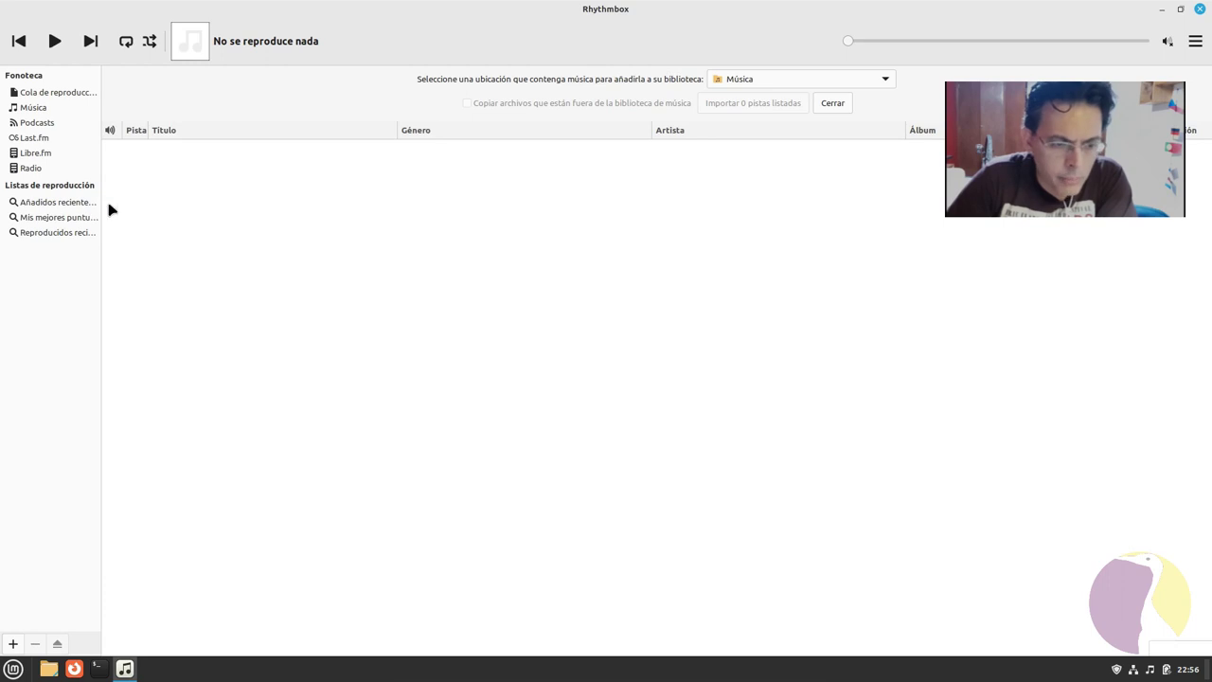
Widen the Rhythmbox library sidebar, view the Podcasts section, and close the player
drag(102, 203, 204, 224)
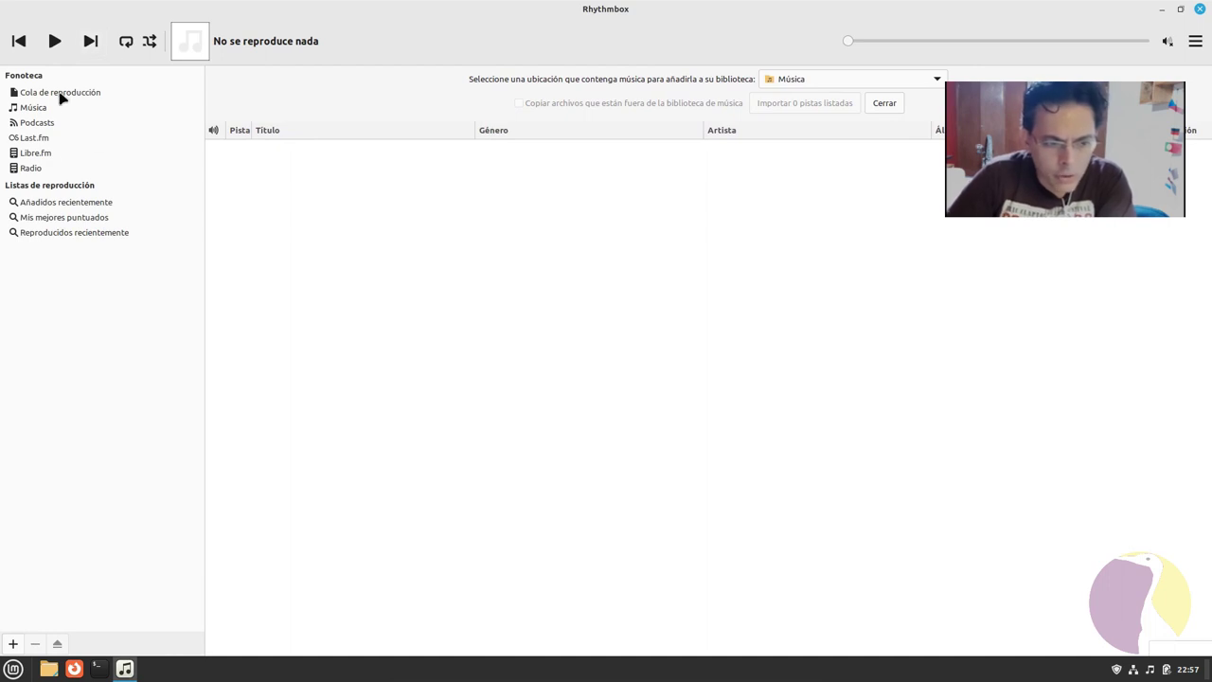
click(56, 123)
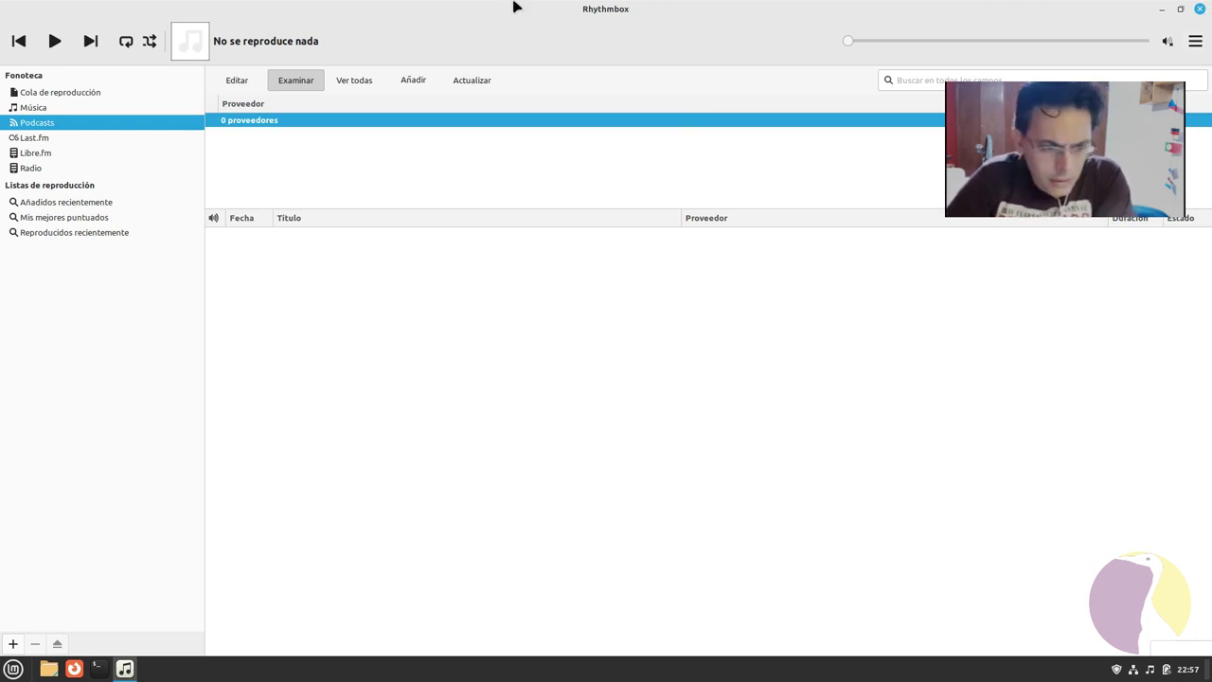
click(1198, 9)
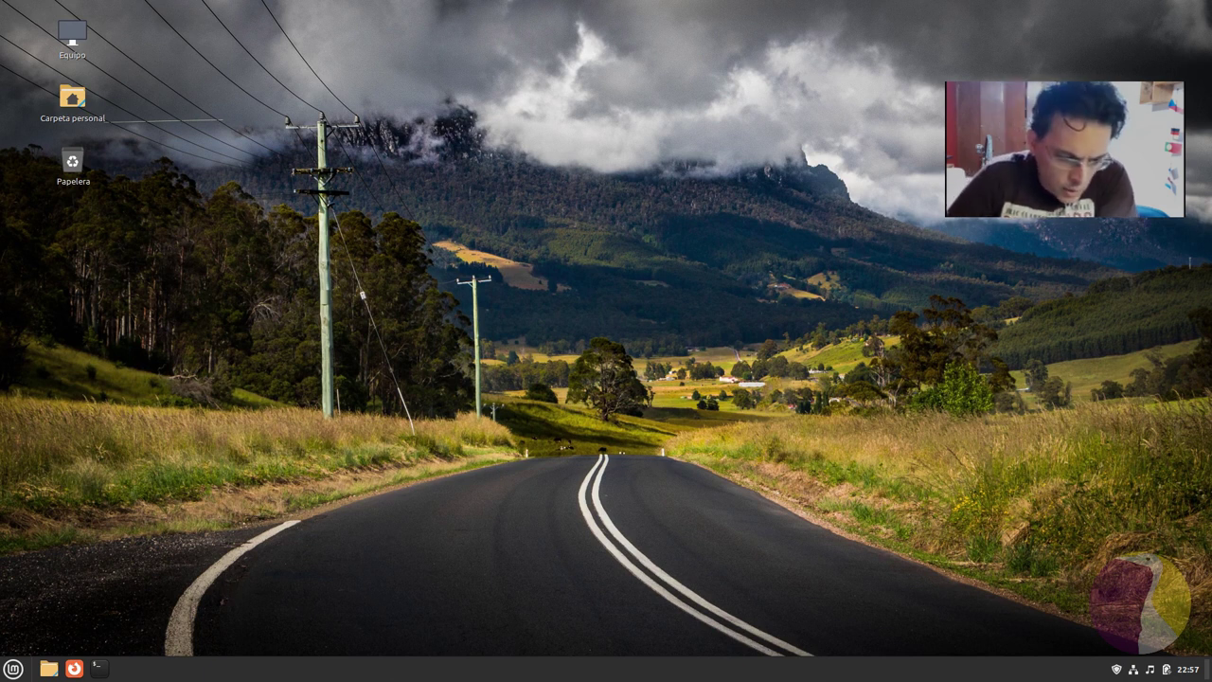
Open Celluloid from the Sonido y vídeo category, maximize it, and look over its main options
click(15, 668)
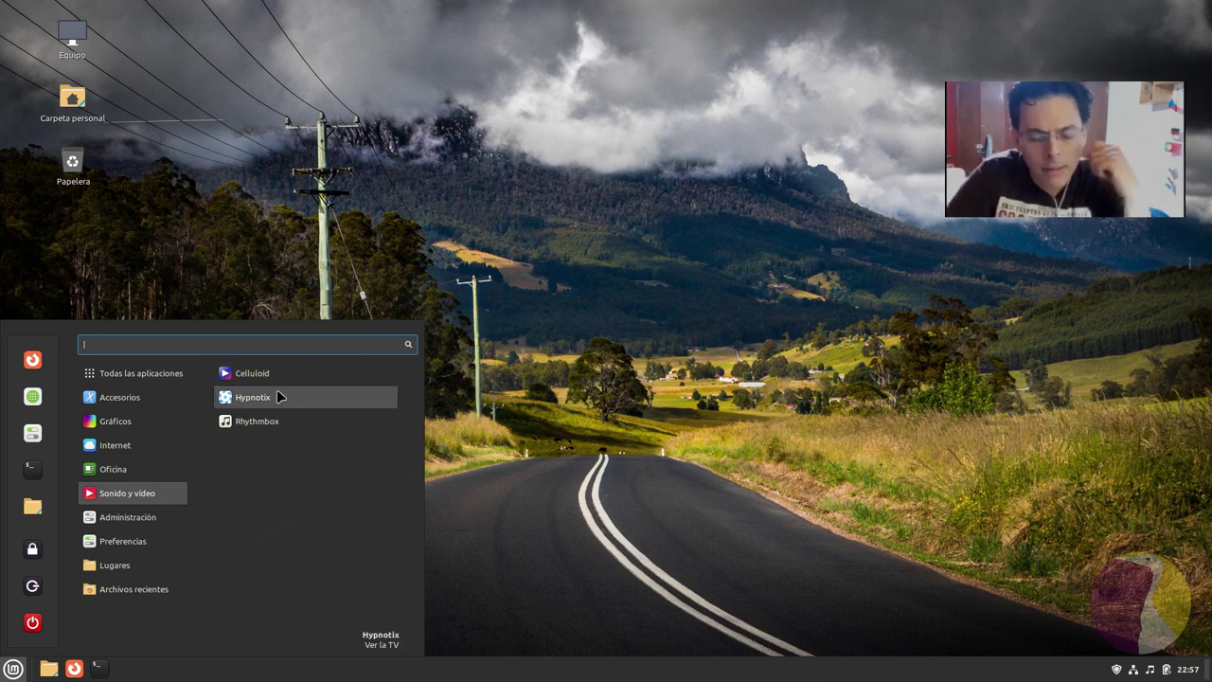
click(274, 375)
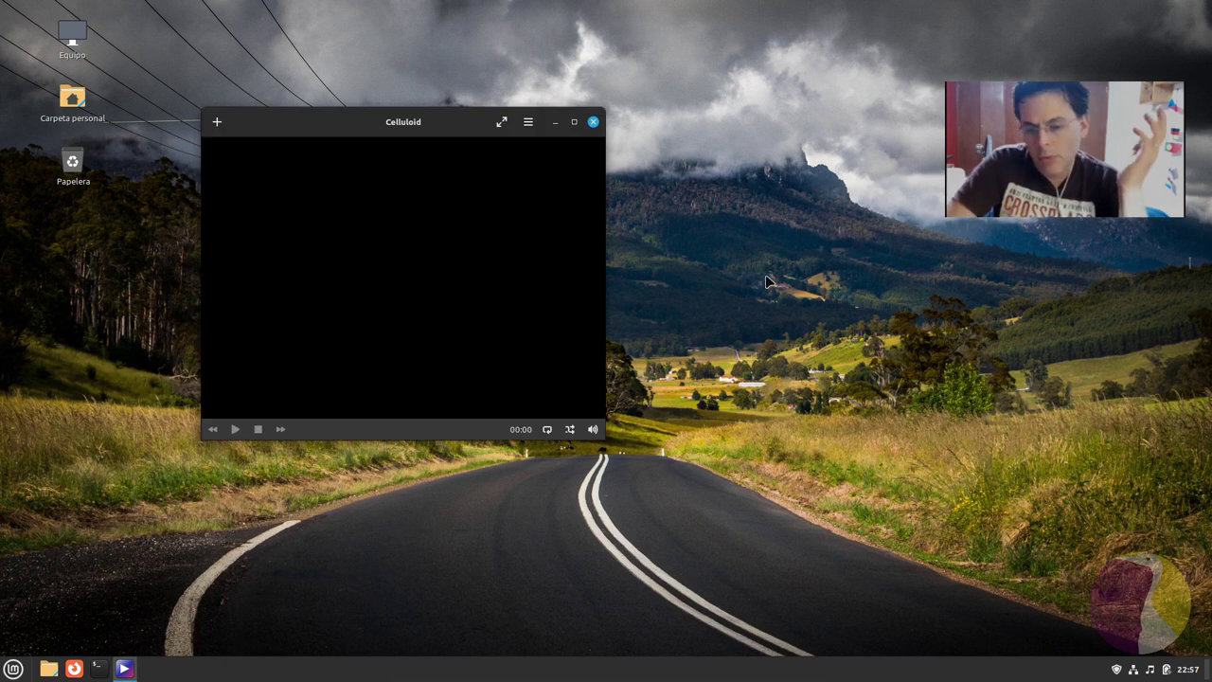
click(574, 121)
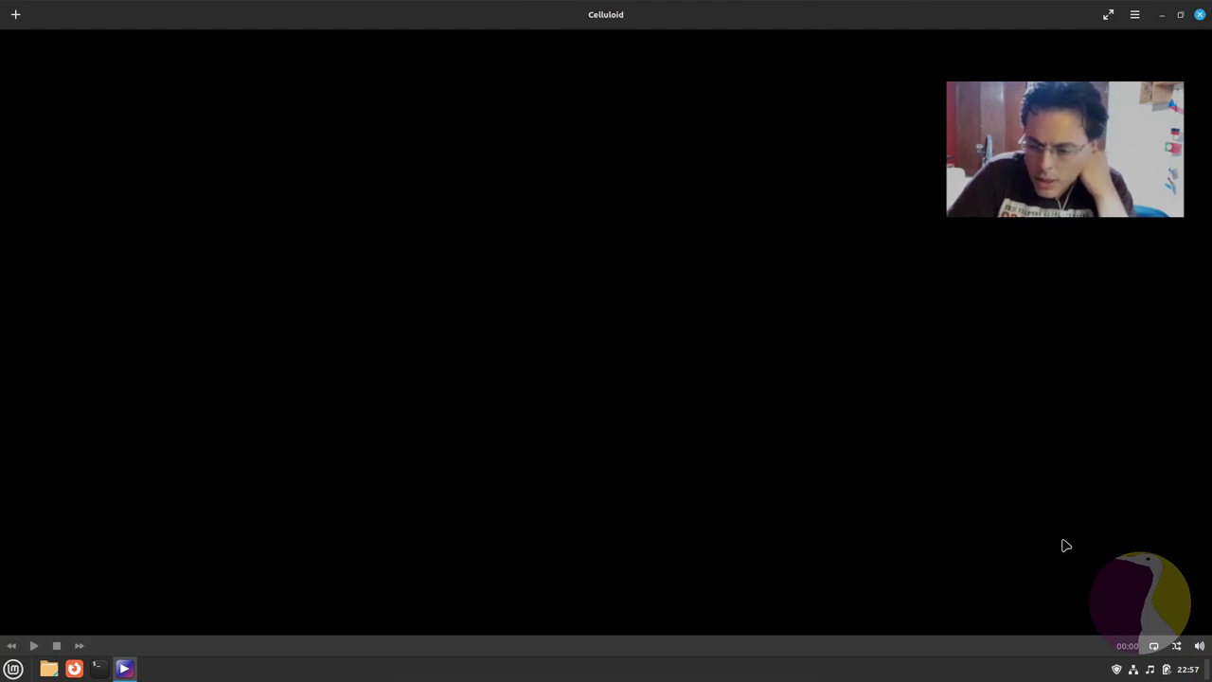
click(1134, 15)
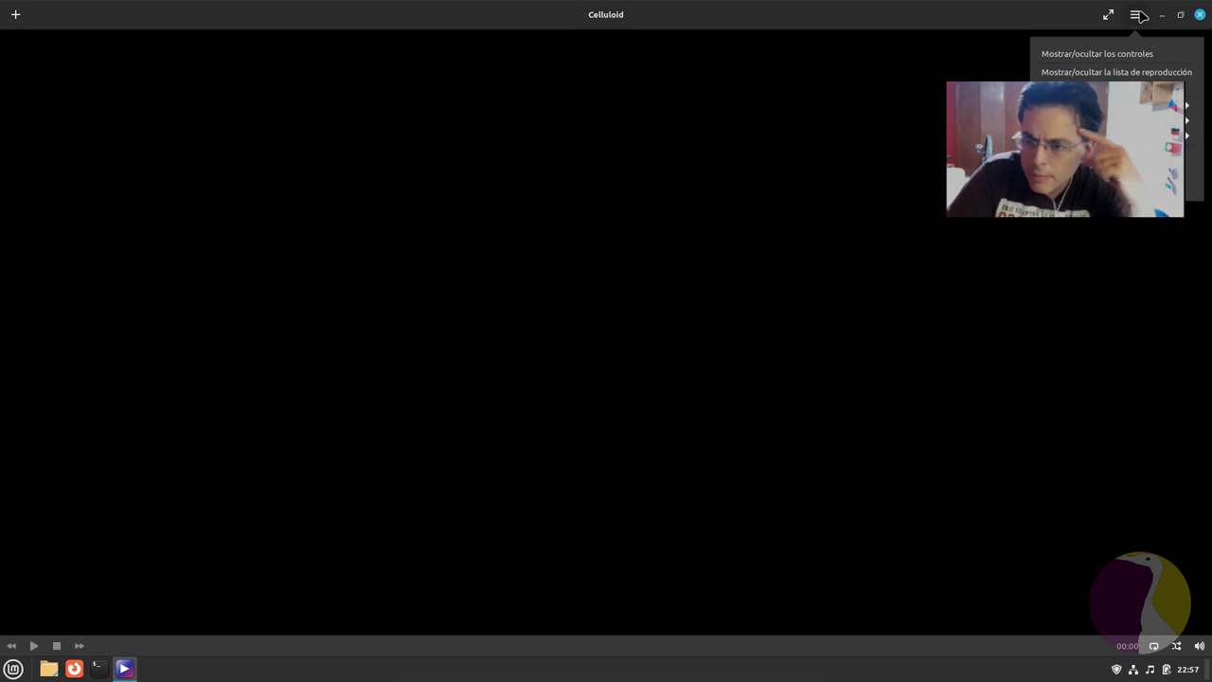
click(1135, 14)
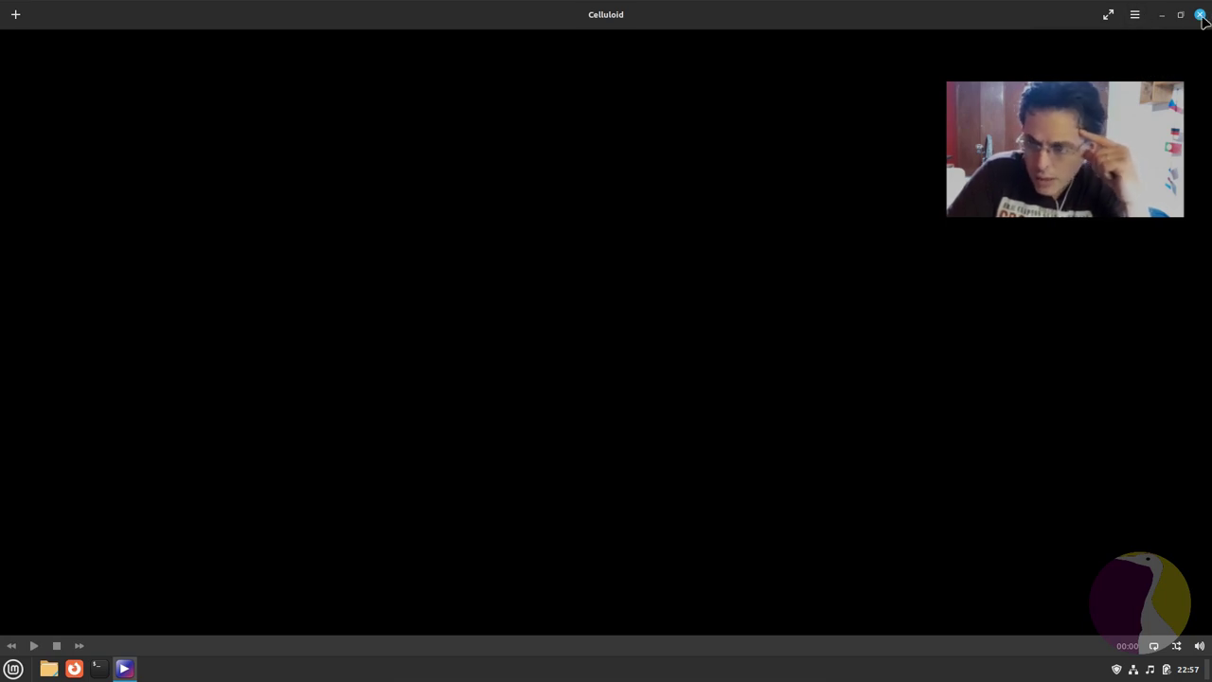
Close Celluloid, and briefly view the Gestor de software from the Administración category before closing it
click(1199, 15)
click(13, 669)
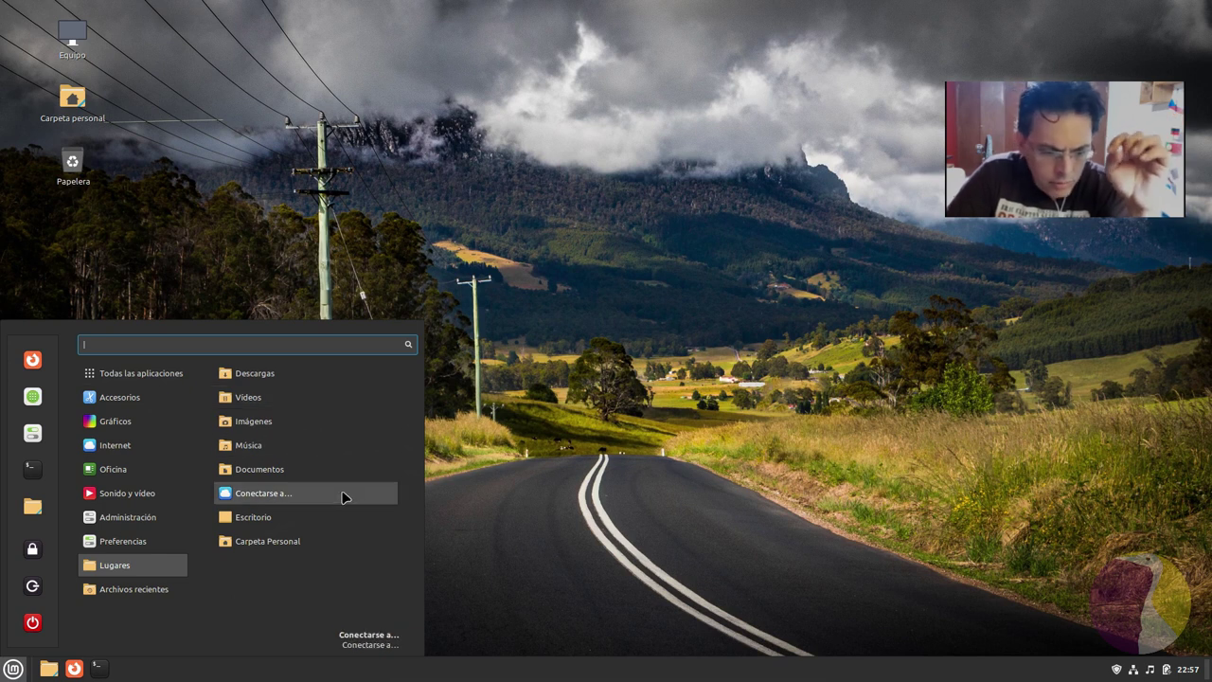
mouse_move(139, 520)
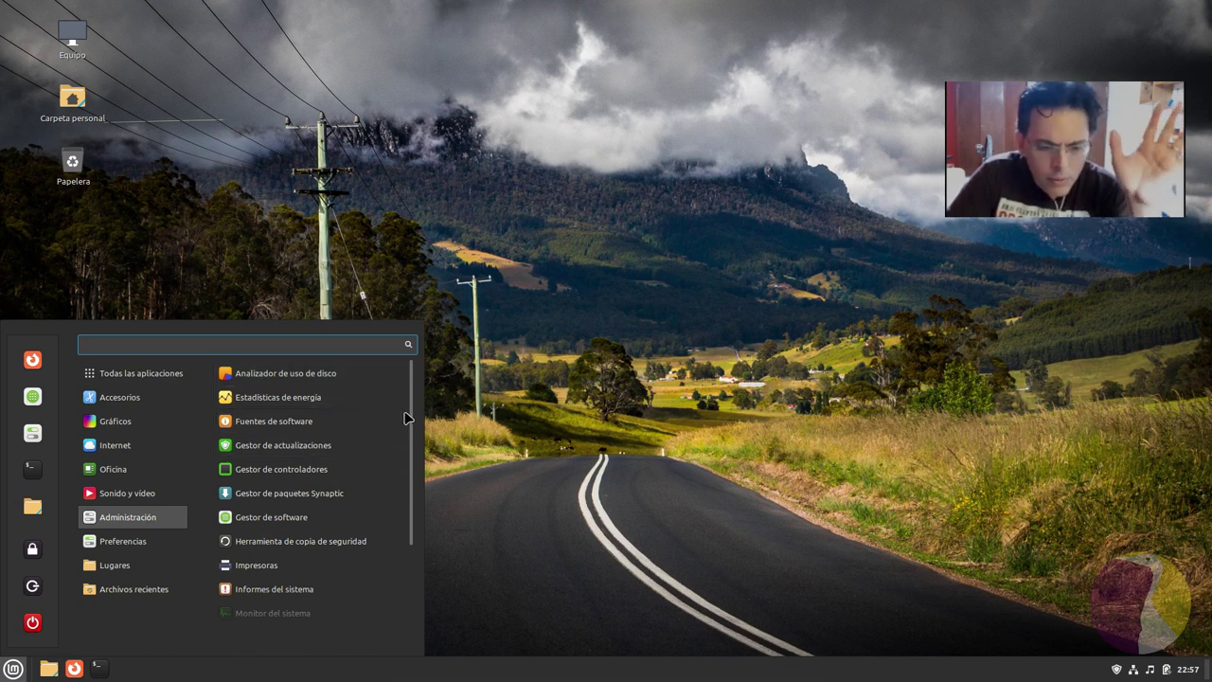
scroll(414, 426, down, 2)
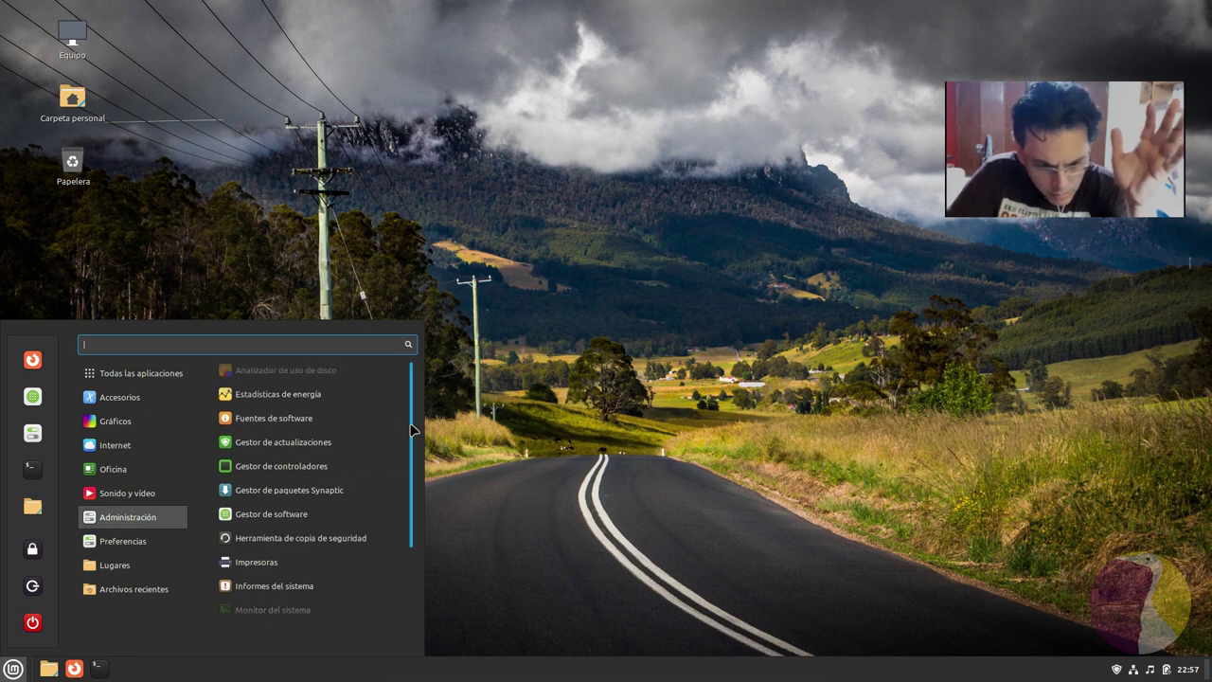
click(270, 487)
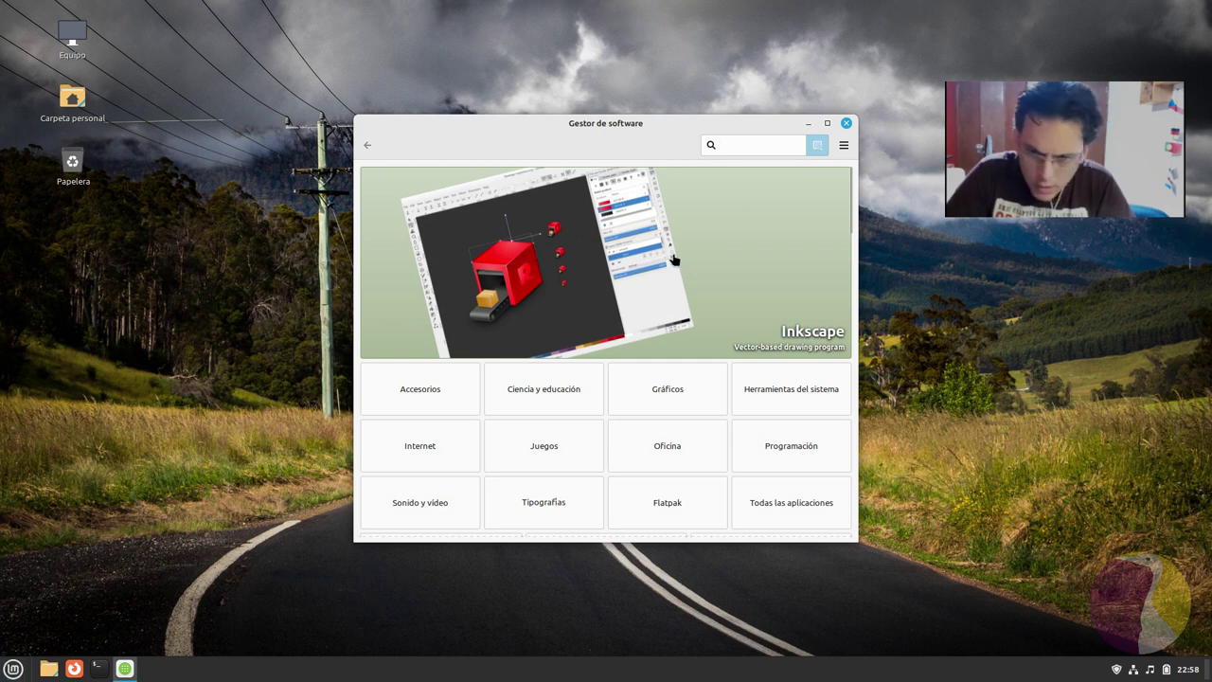
click(846, 124)
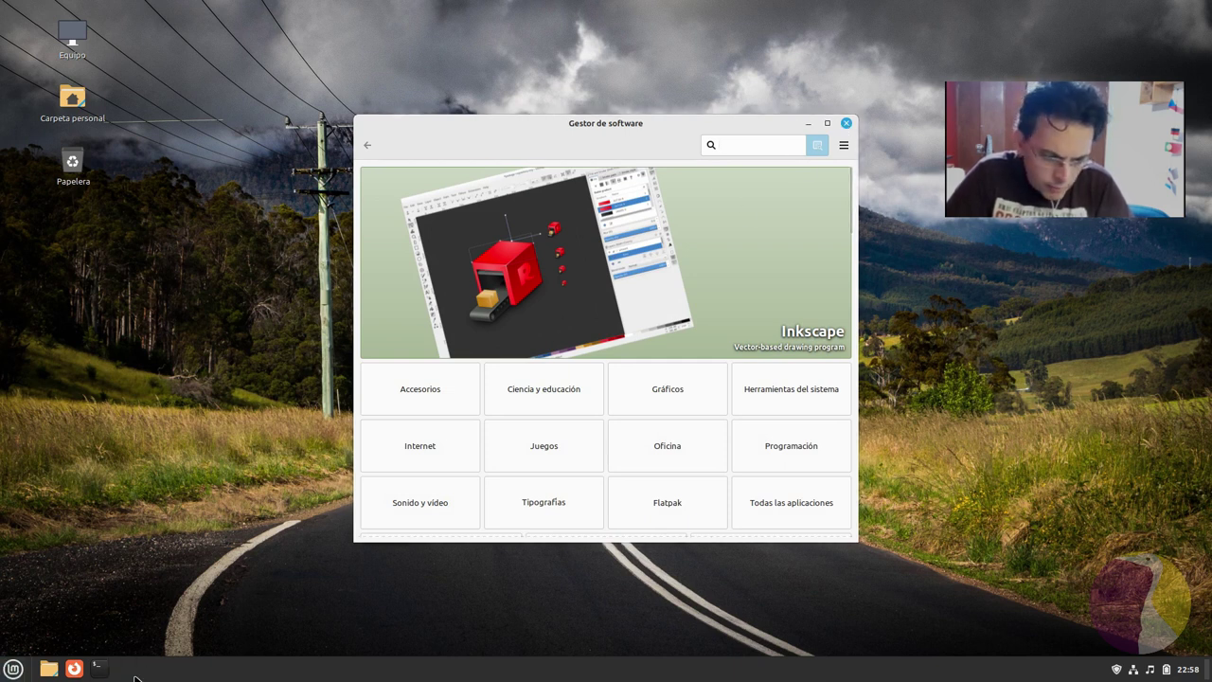
Open Monitor del sistema from the Administración category, move its window toward mid-screen, and view the Recursos and Sistemas de archivos information
click(12, 669)
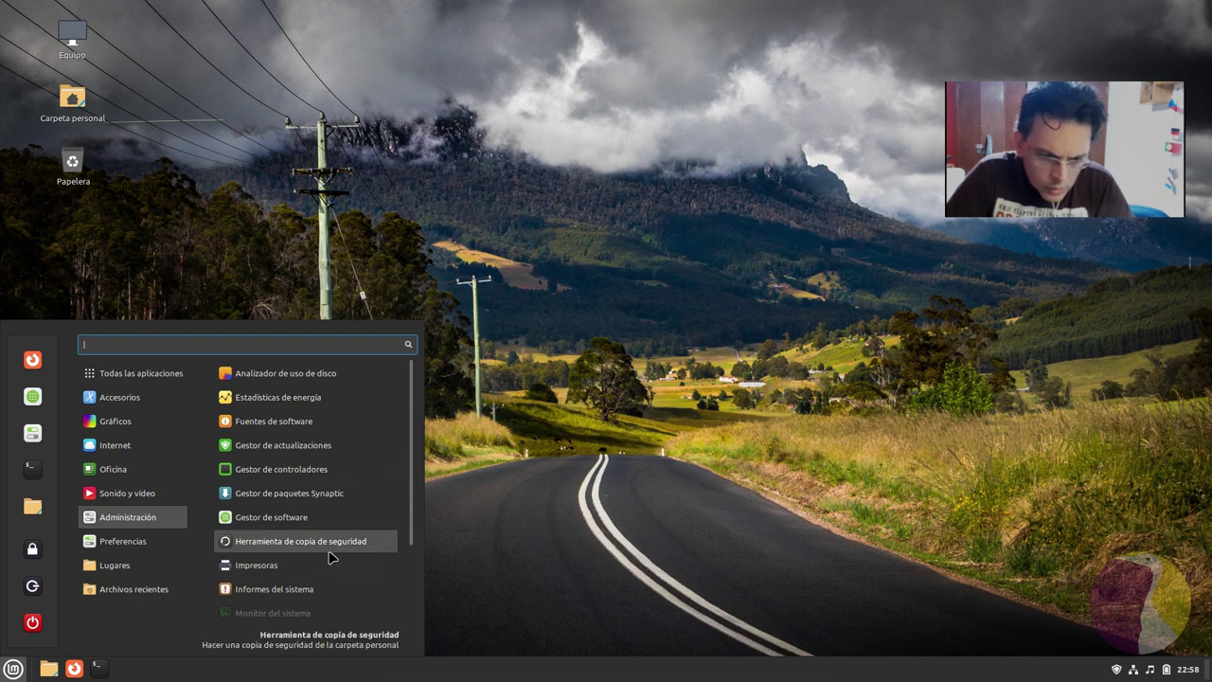
scroll(315, 568, down, 2)
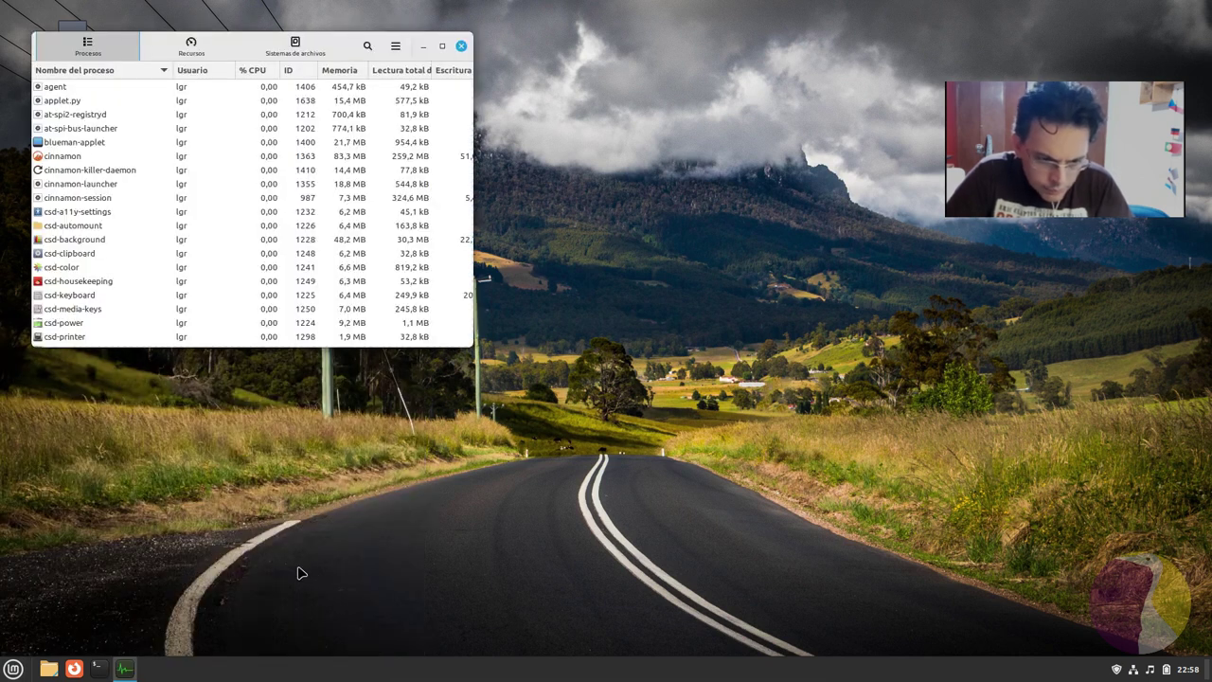
drag(216, 50, 583, 159)
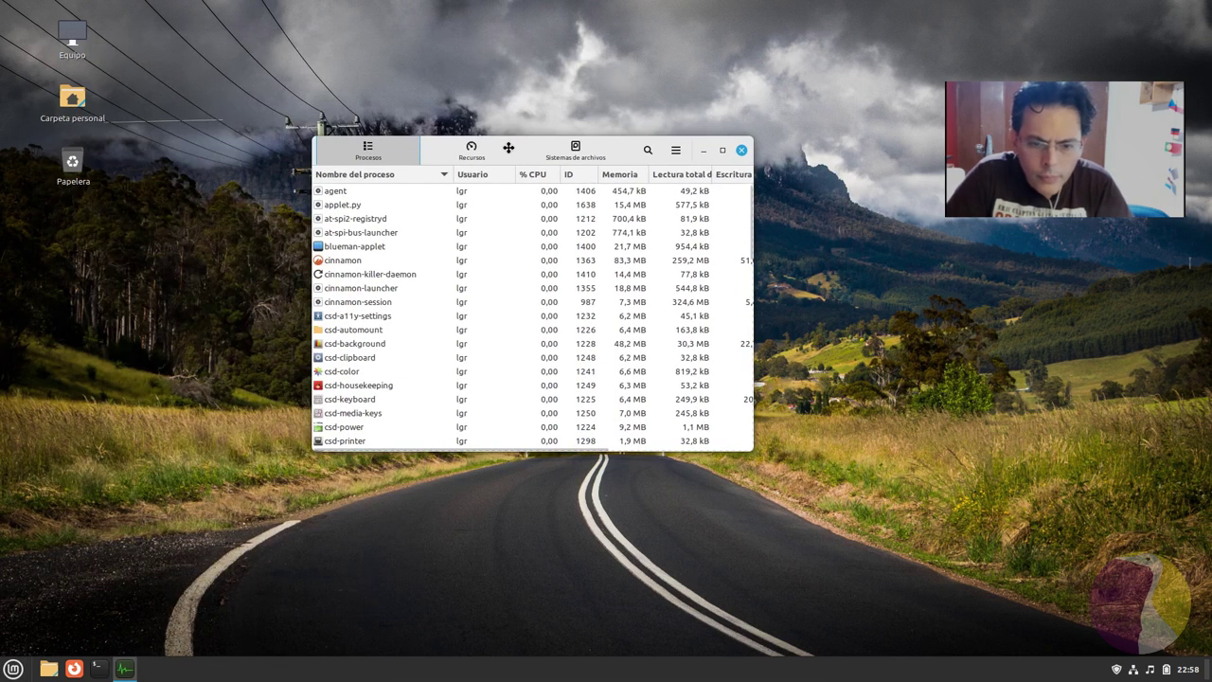
click(507, 159)
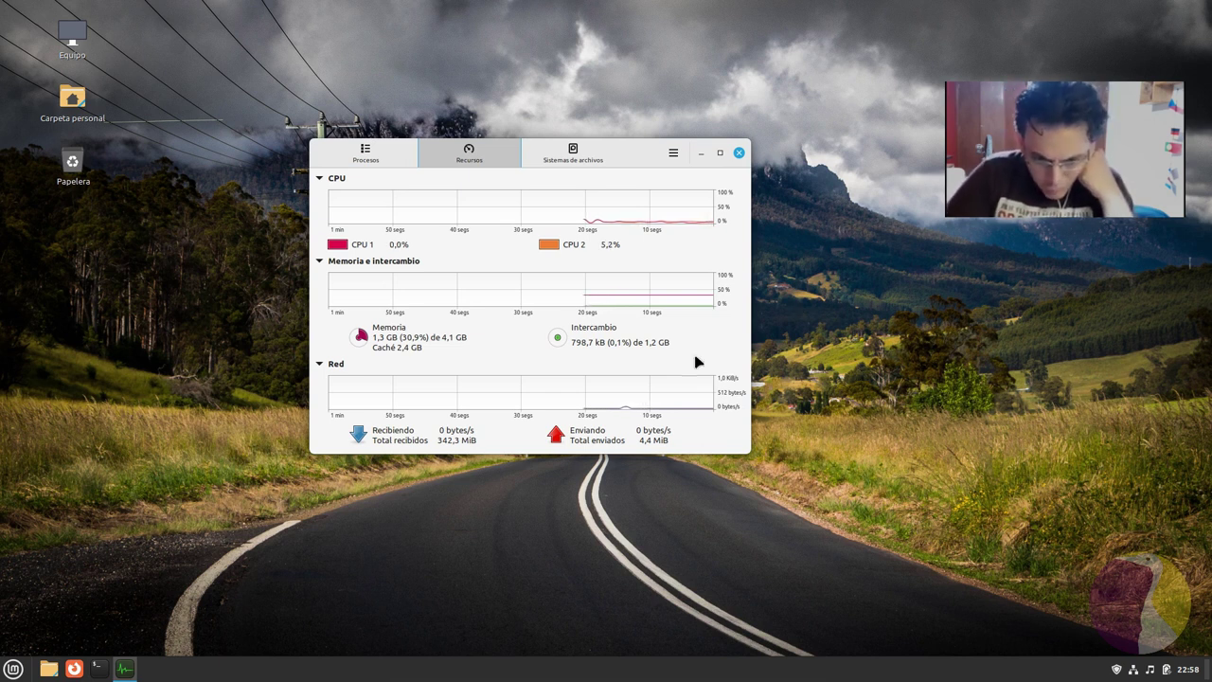
click(571, 155)
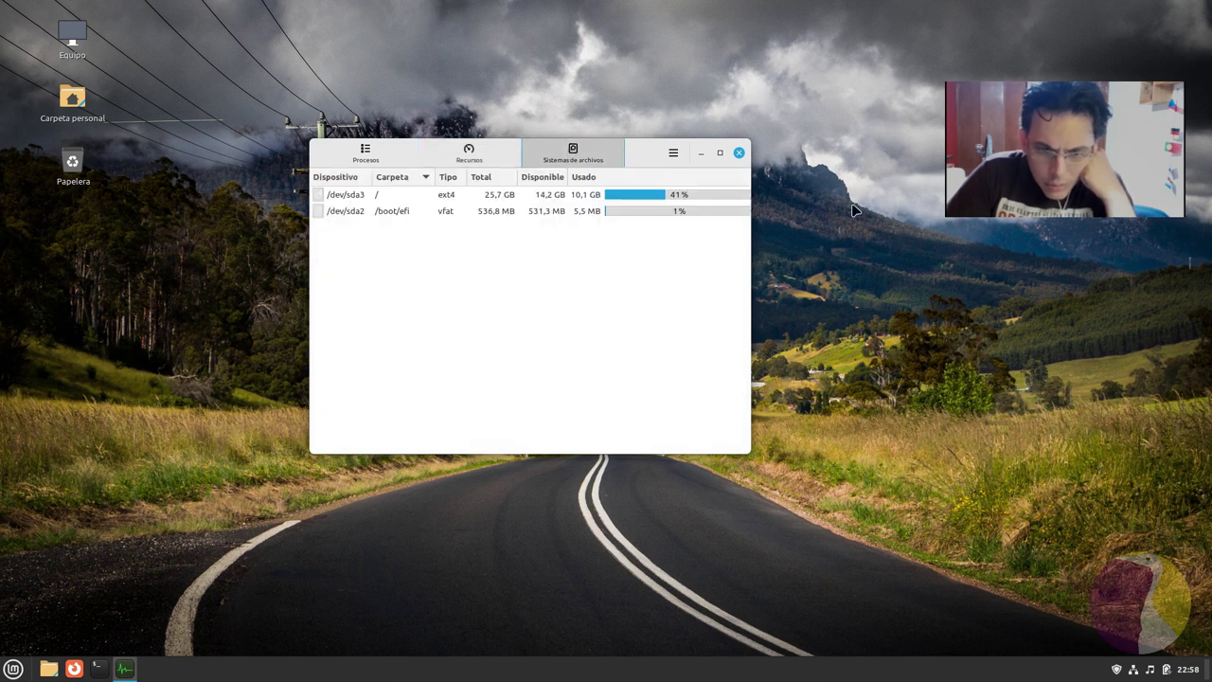
Sort the process list by Memoria in descending order, end the rhythmbox process, and look through the remaining processes
click(377, 154)
click(611, 178)
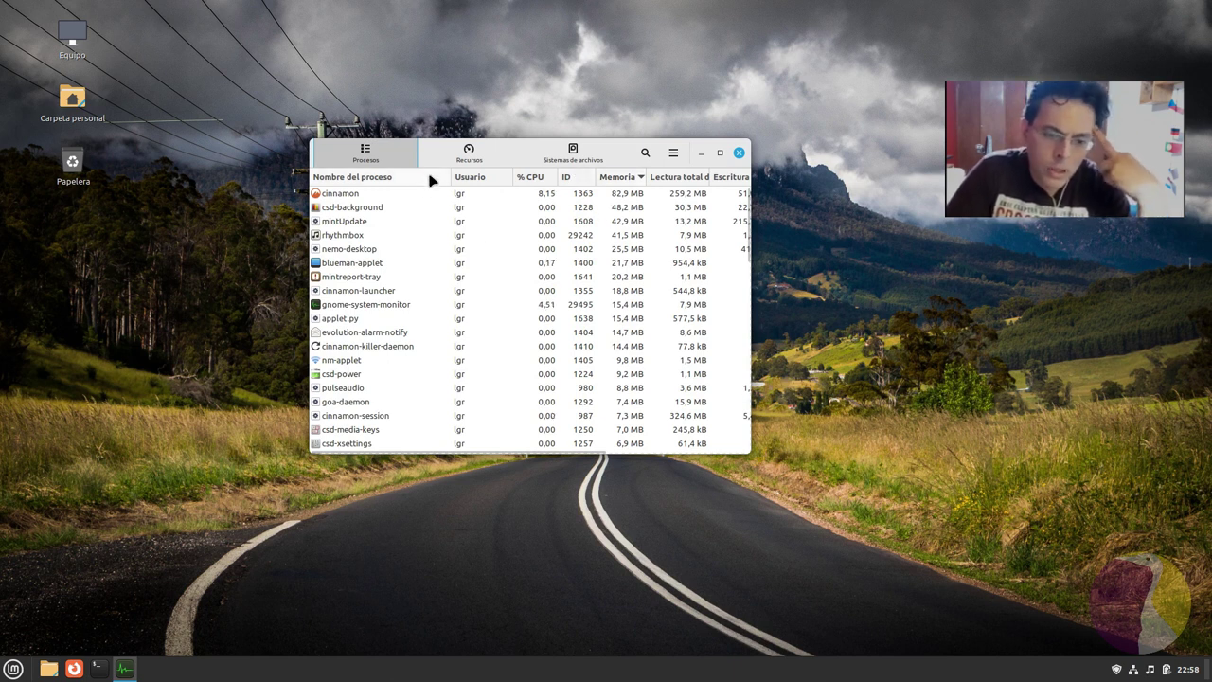
right_click(361, 237)
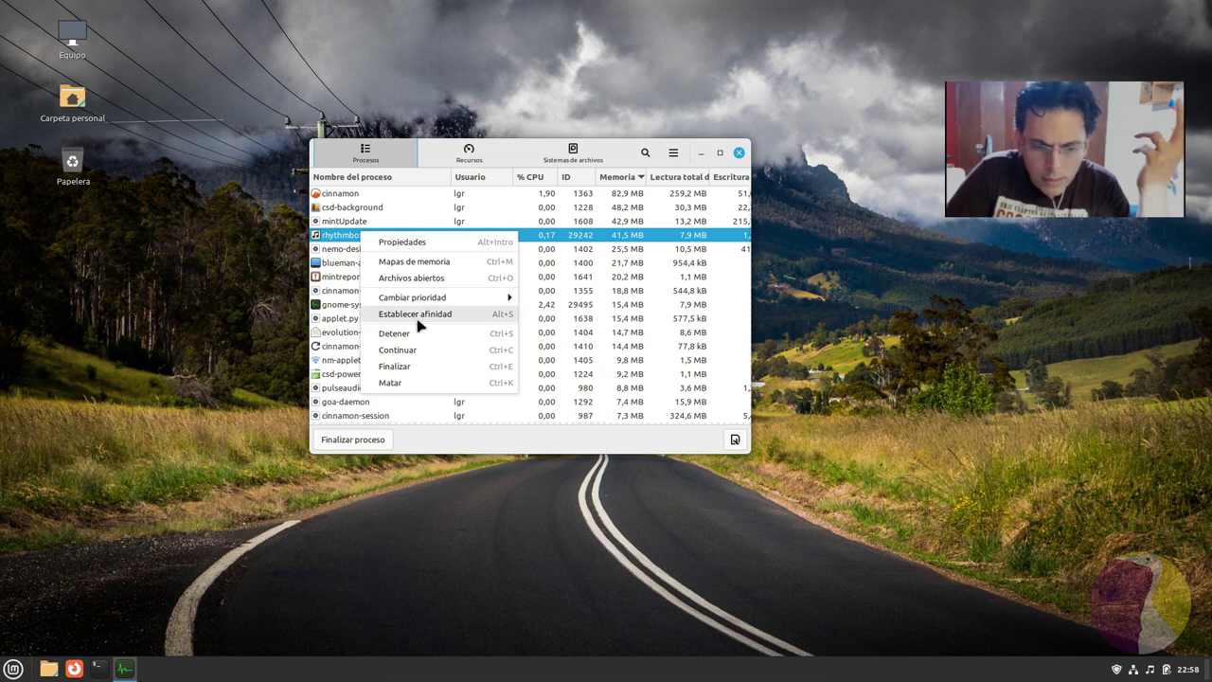
click(416, 367)
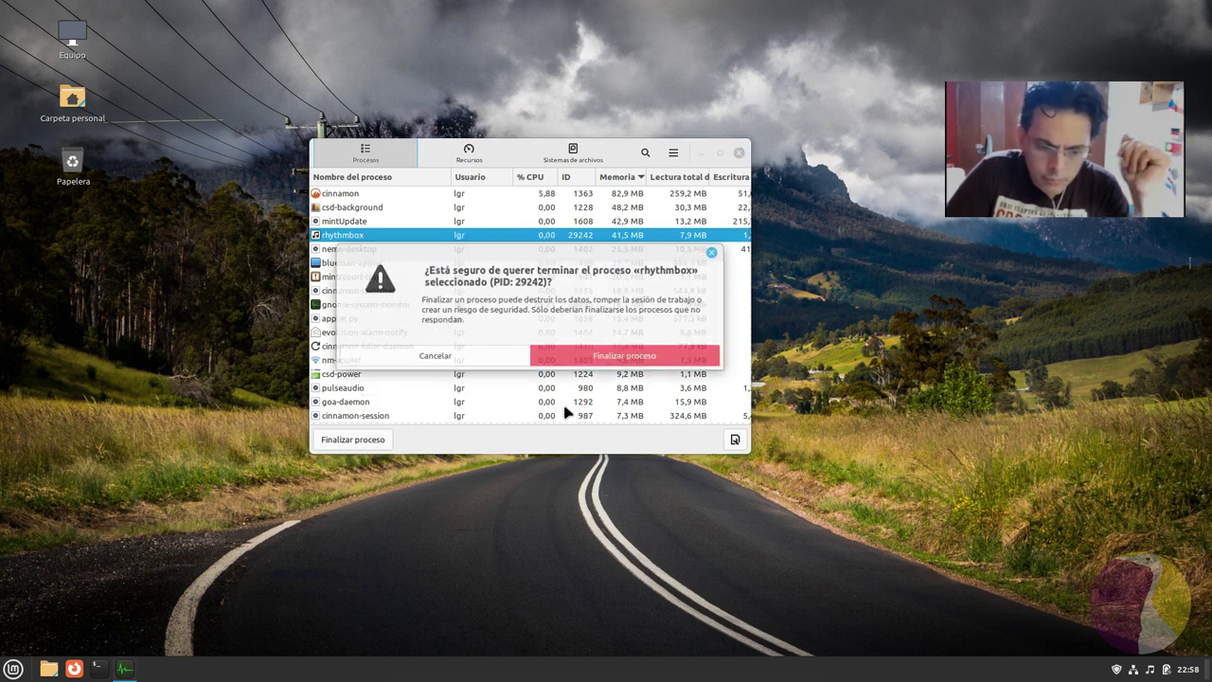
click(603, 359)
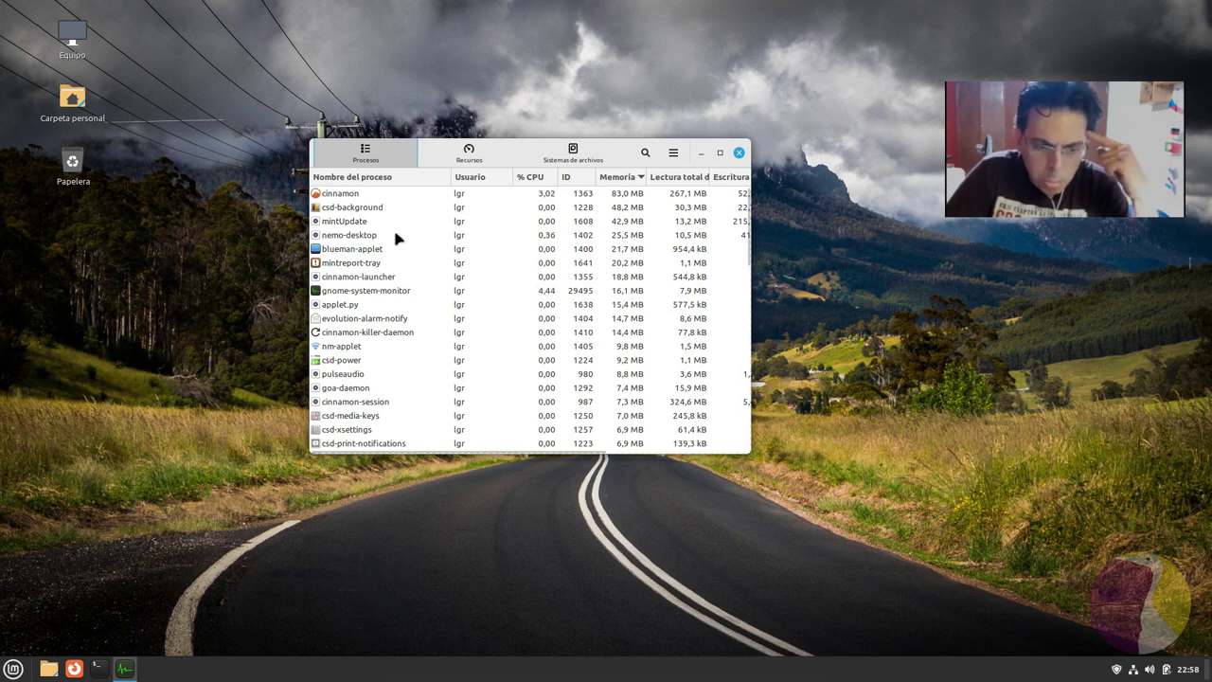
scroll(403, 346, down, 5)
scroll(401, 345, up, 5)
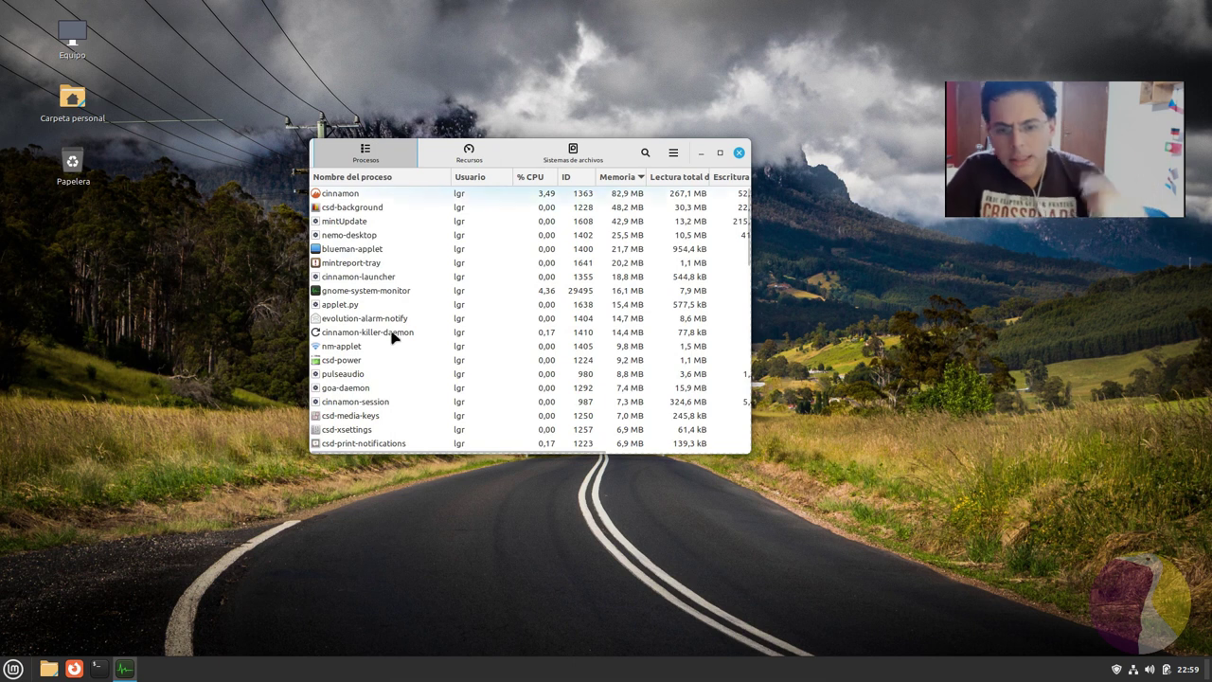
Review the system monitor's resource graphs and its file systems list, and close the monitor
click(469, 153)
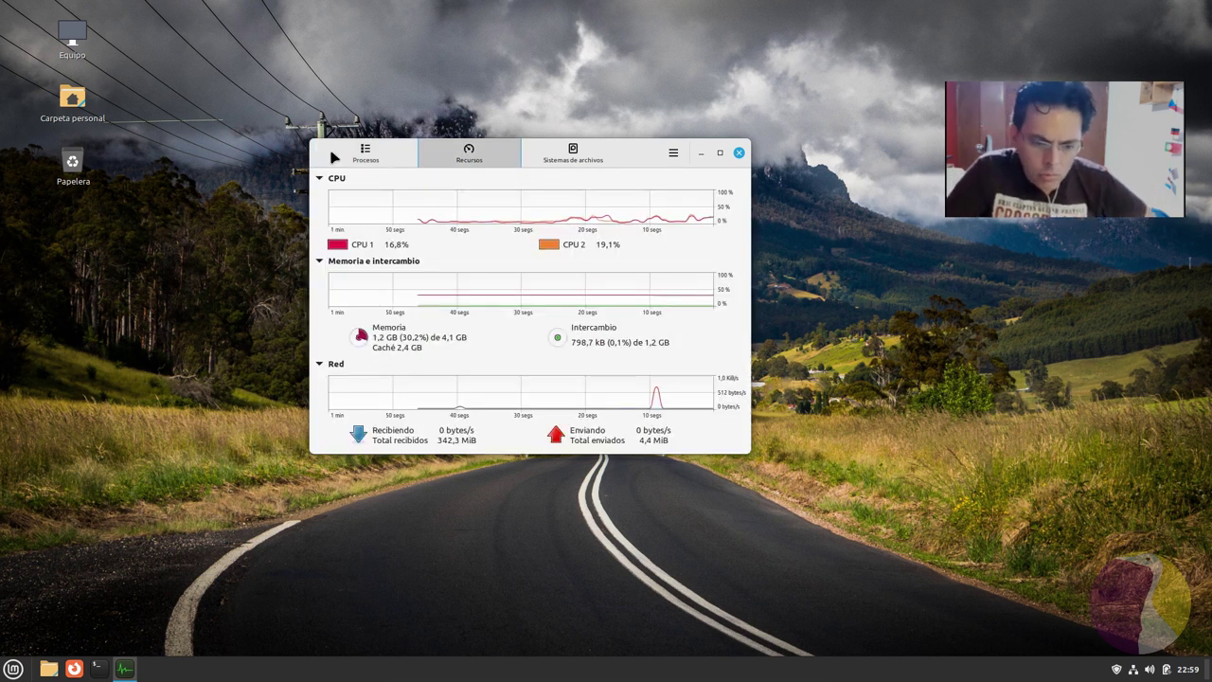
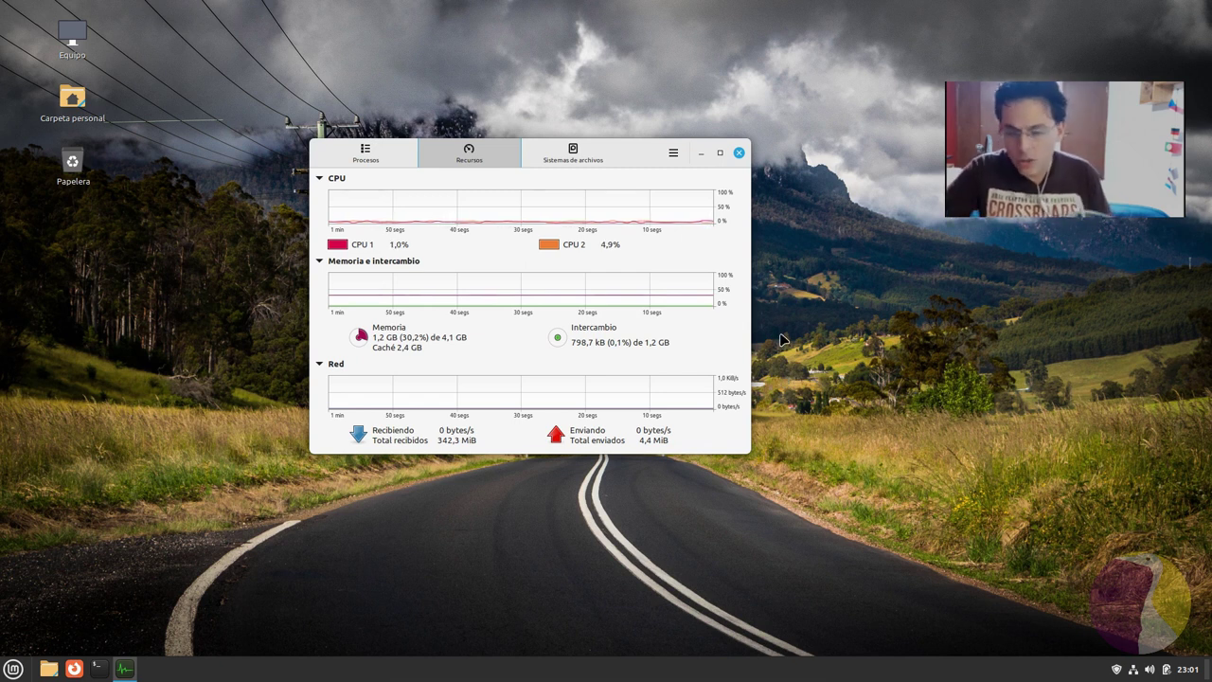
click(606, 153)
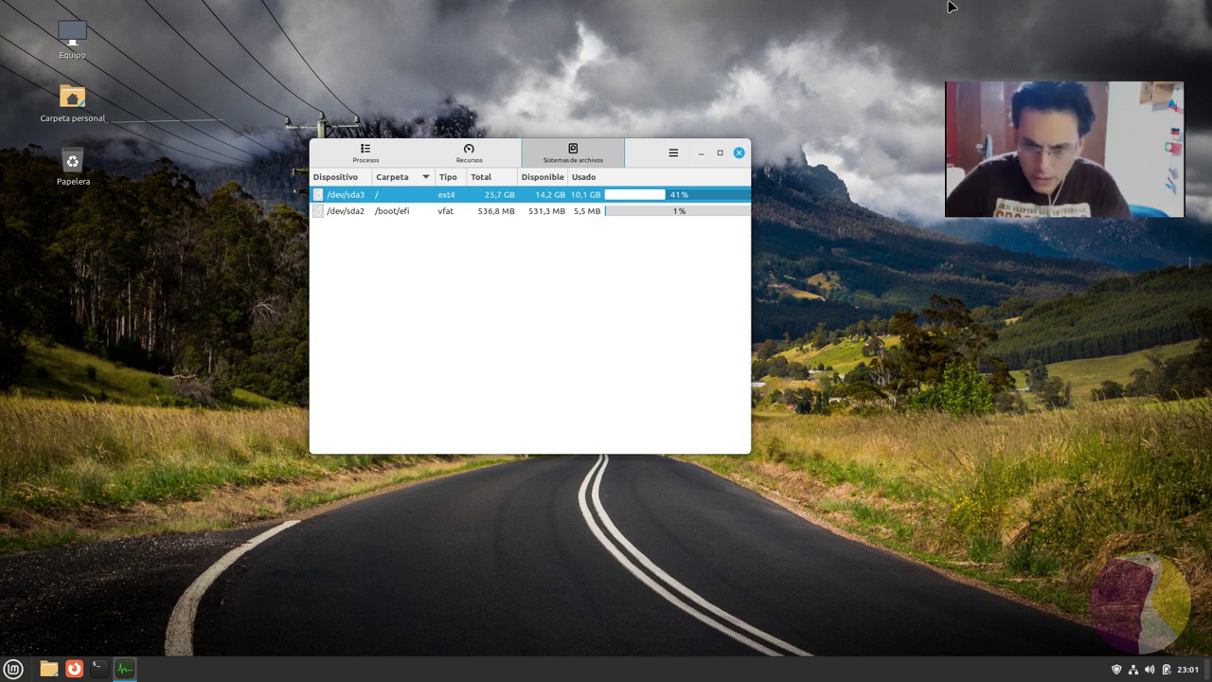
click(739, 153)
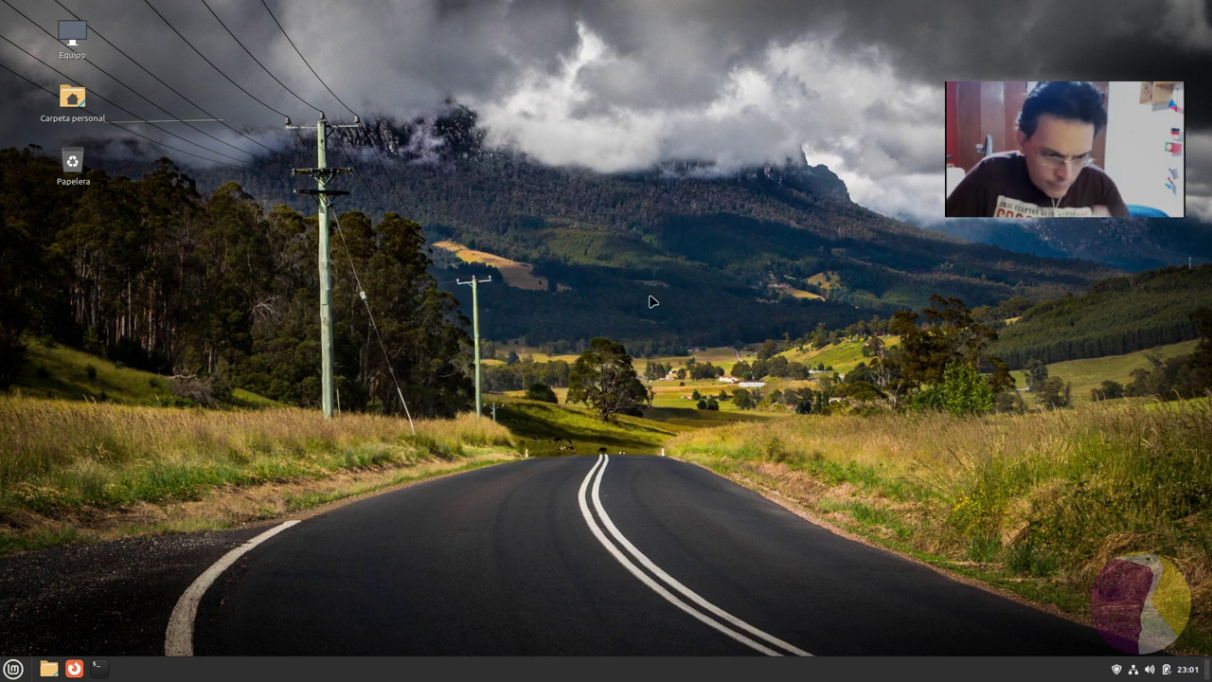
Open the Software Manager and maximize its window
click(13, 668)
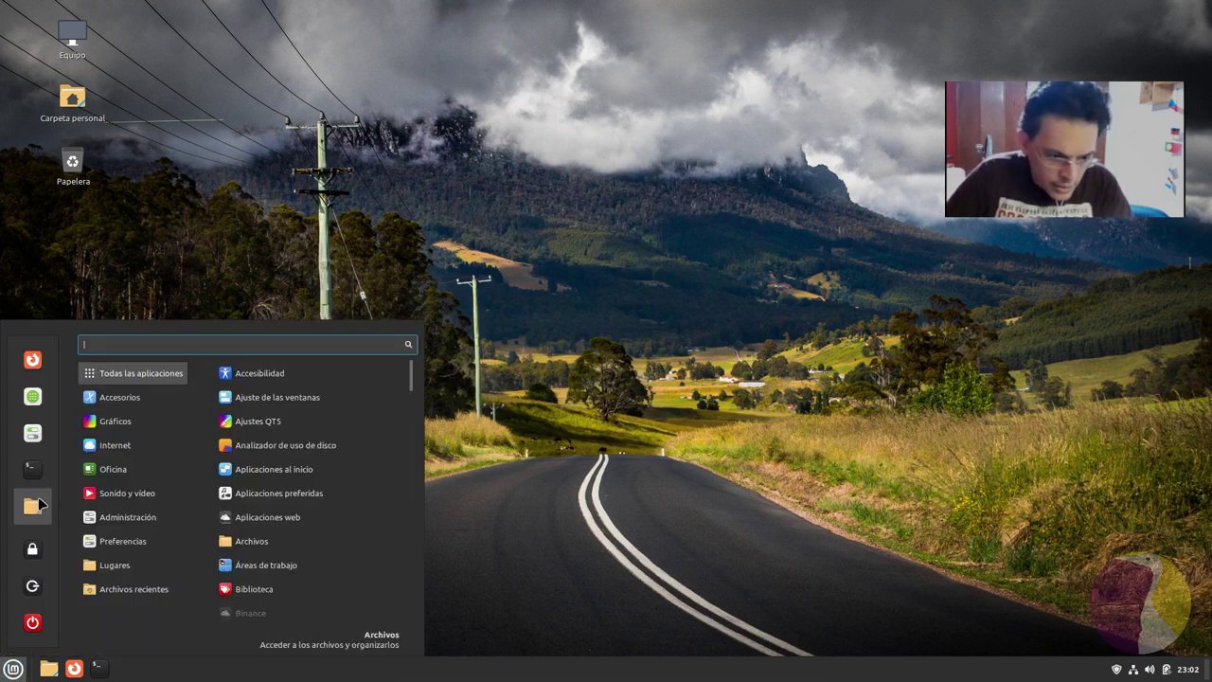
click(34, 396)
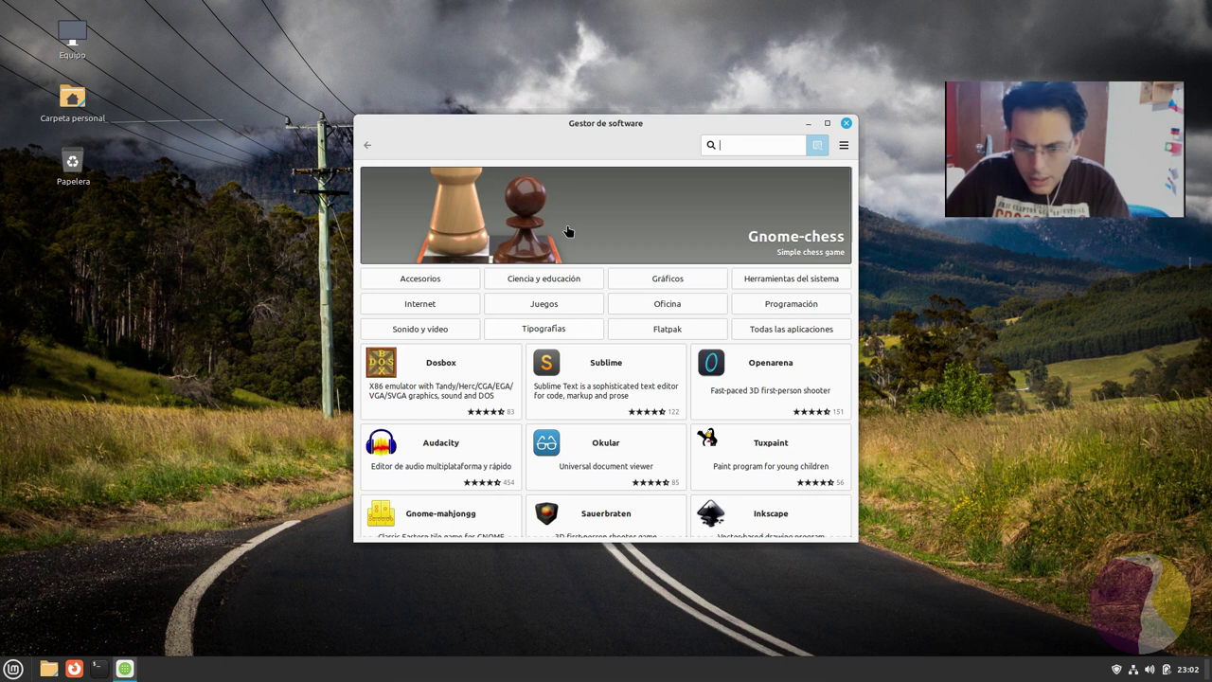
click(828, 125)
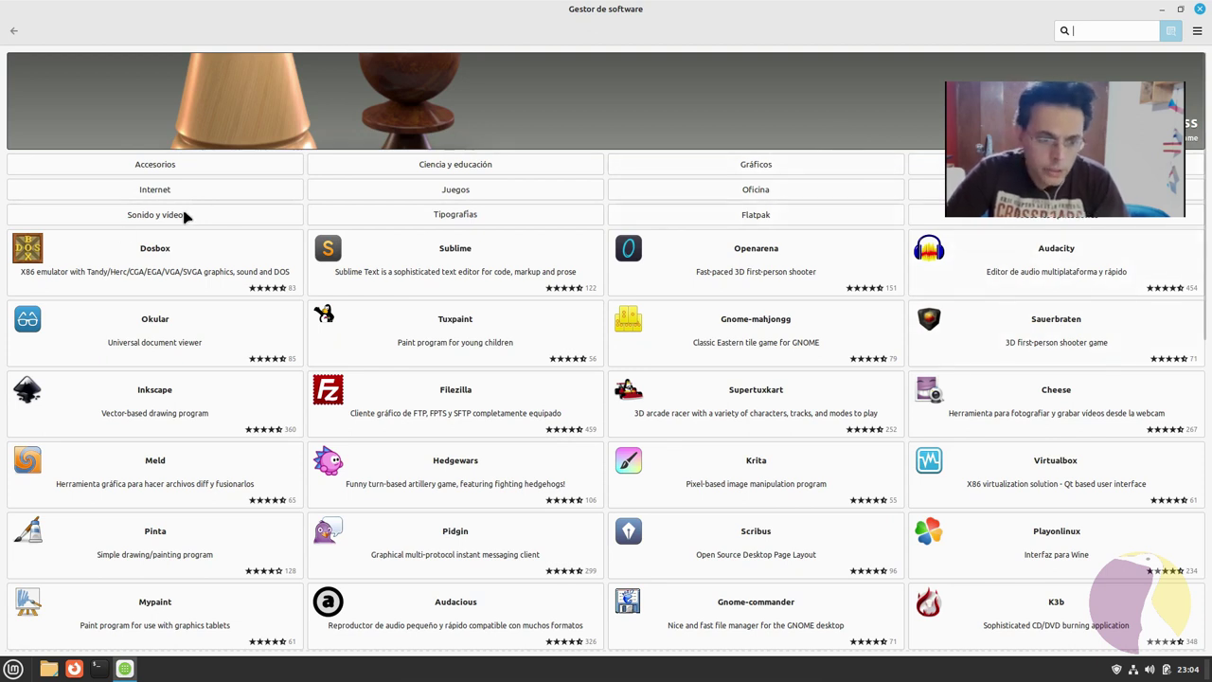
Browse the applications in the Internet category and return to the Software Manager's start page
click(234, 201)
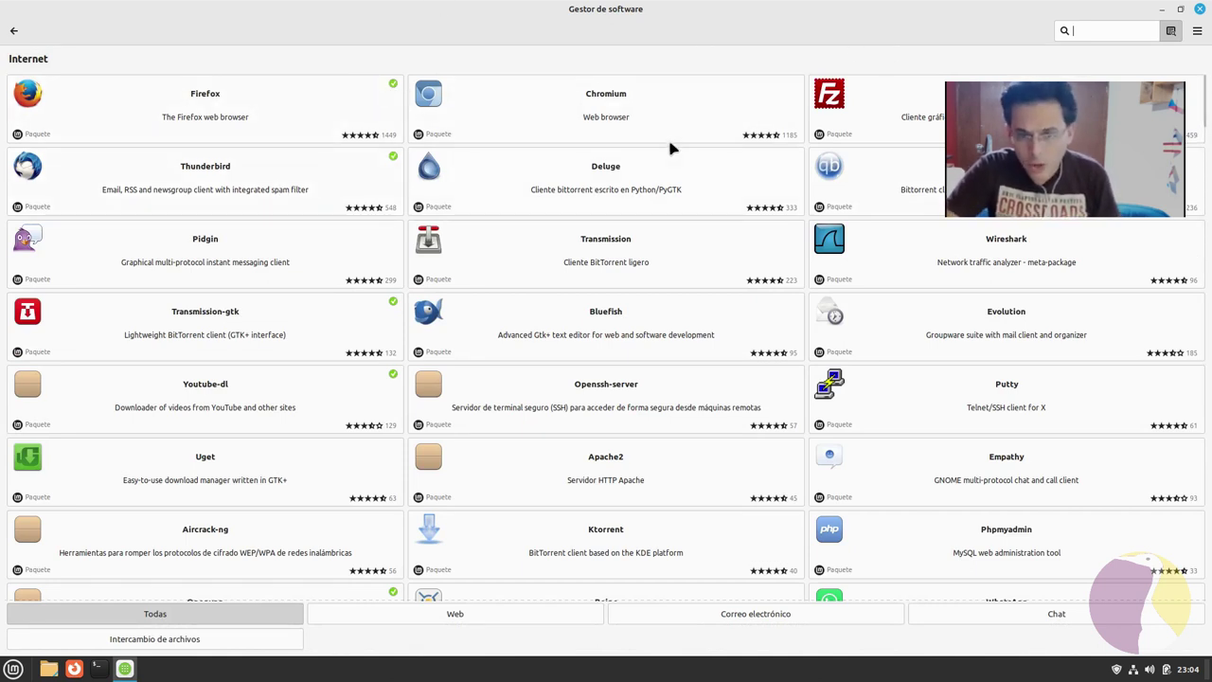
scroll(723, 322, down, 1)
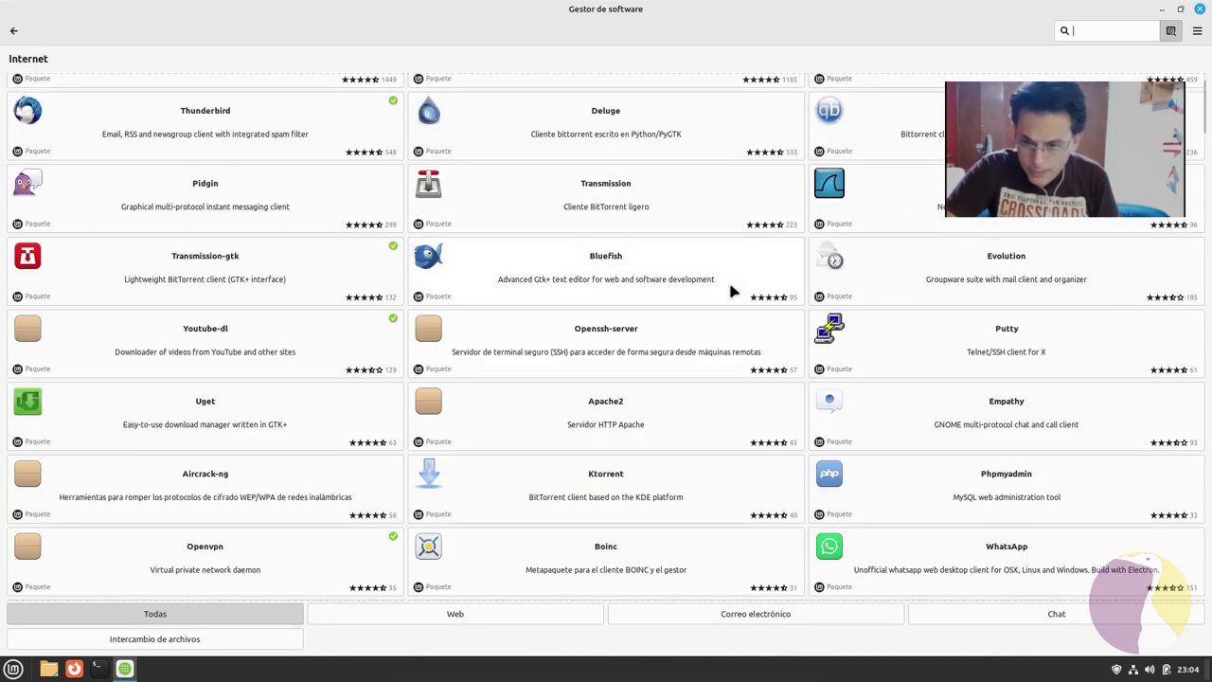
scroll(757, 256, down, 15)
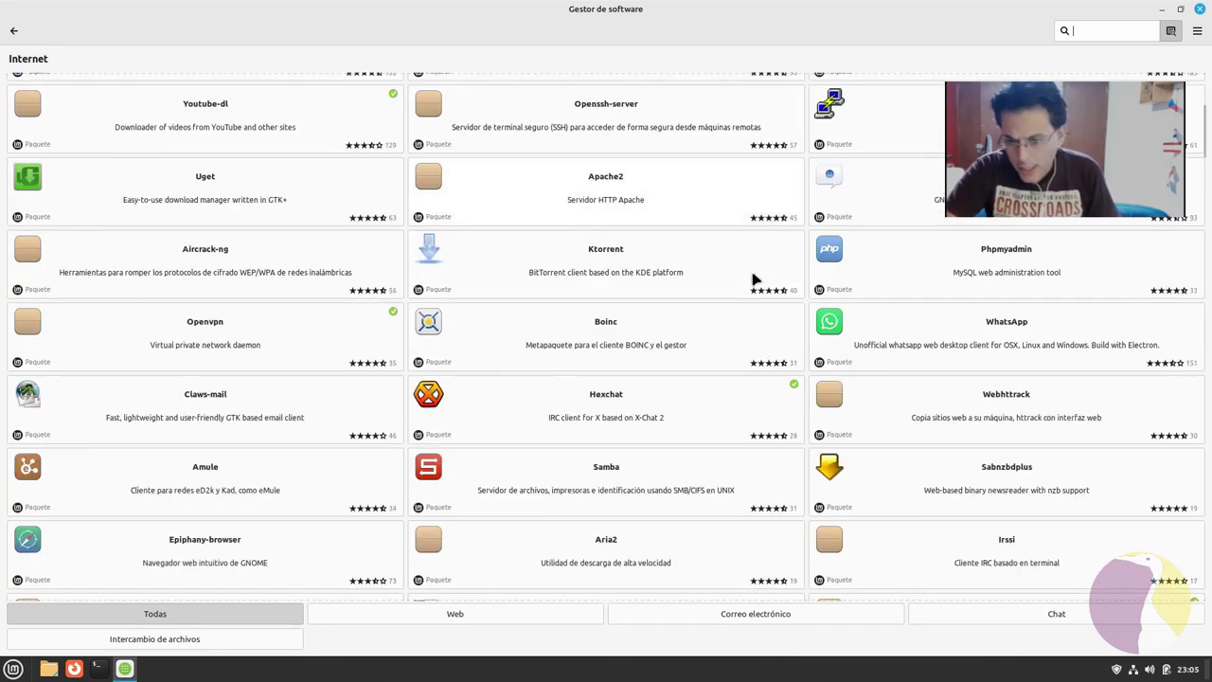
scroll(738, 284, down, 20)
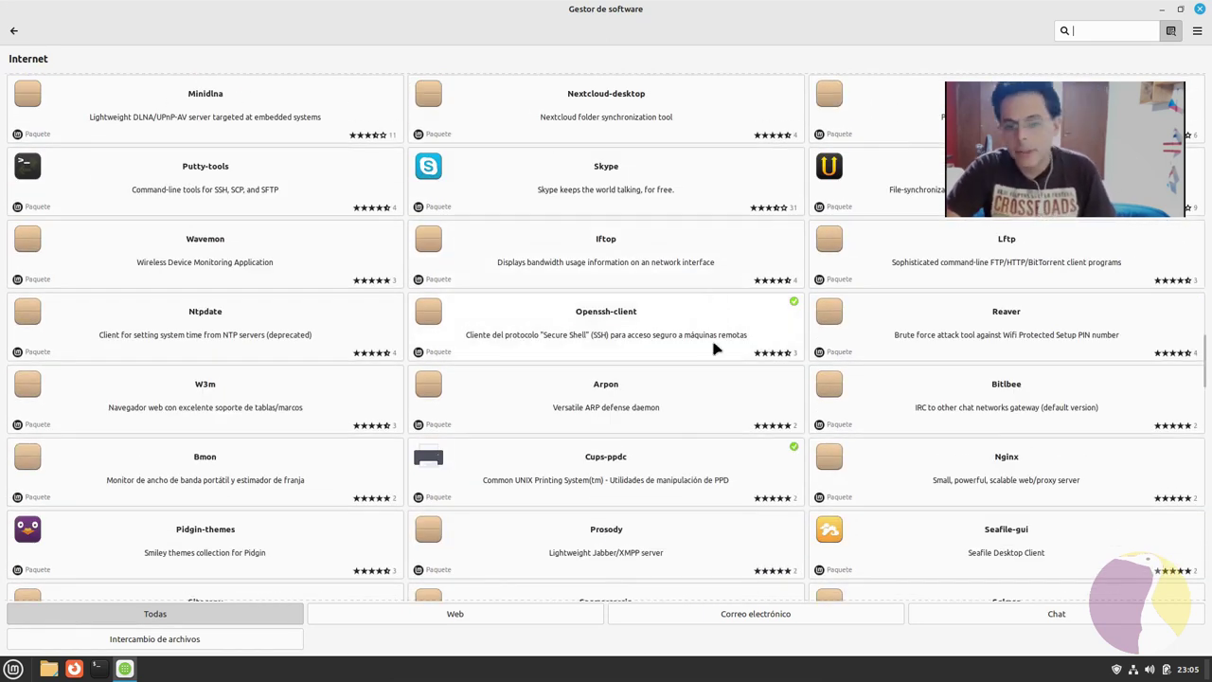
scroll(652, 341, up, 15)
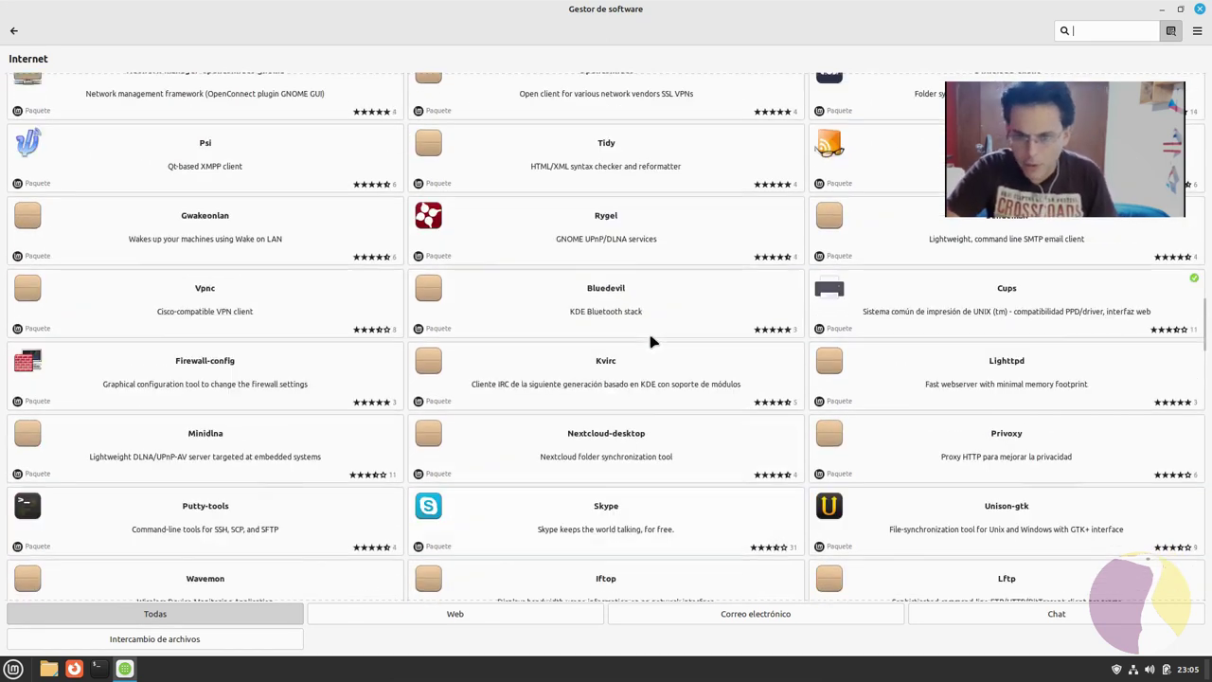
click(17, 30)
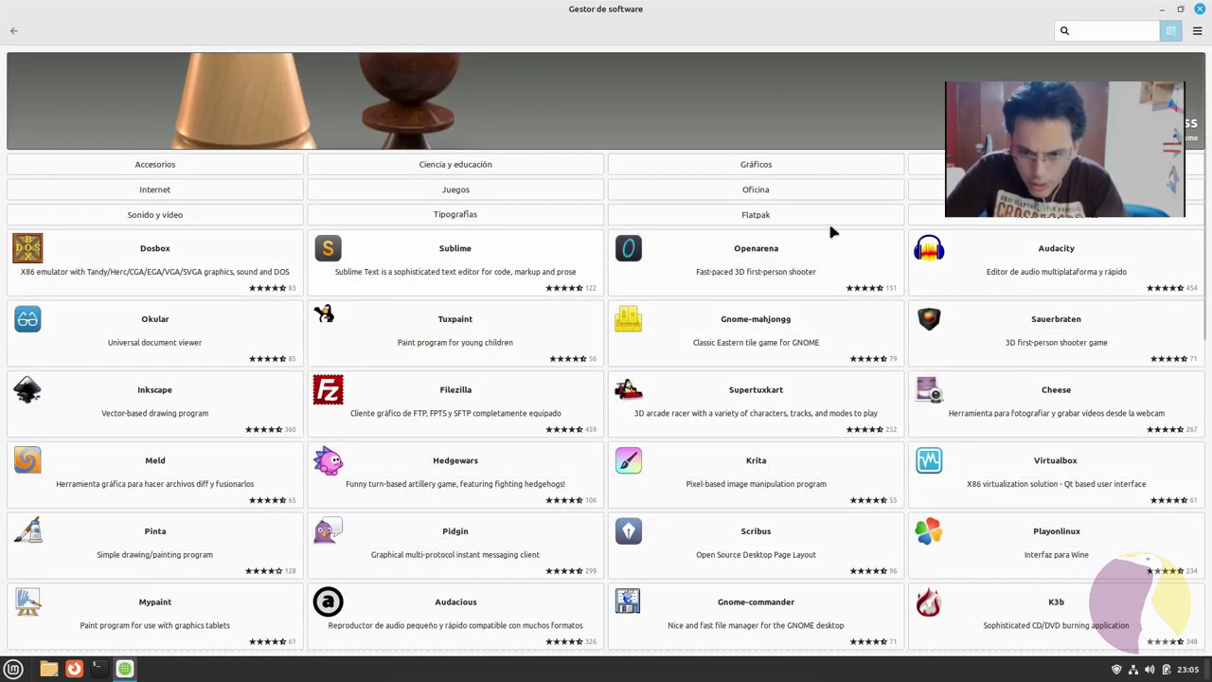
Look at Audacity and browse the rest of the featured applications on the start page
click(1086, 256)
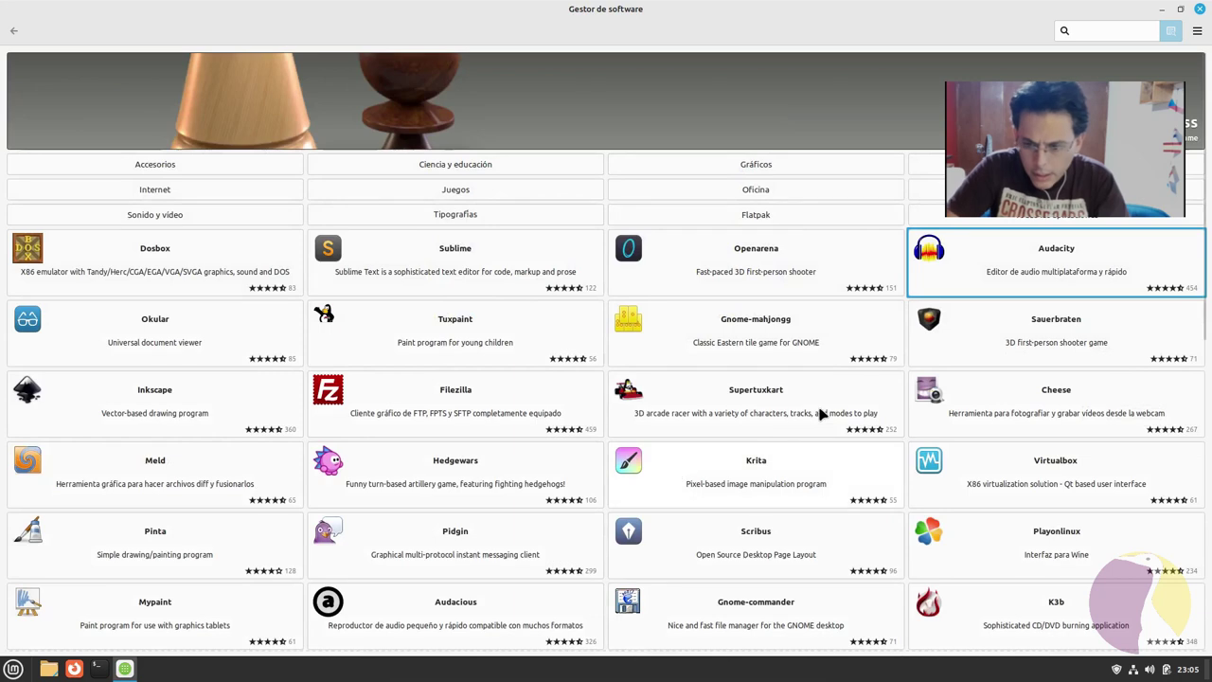
scroll(819, 411, down, 5)
scroll(830, 419, down, 4)
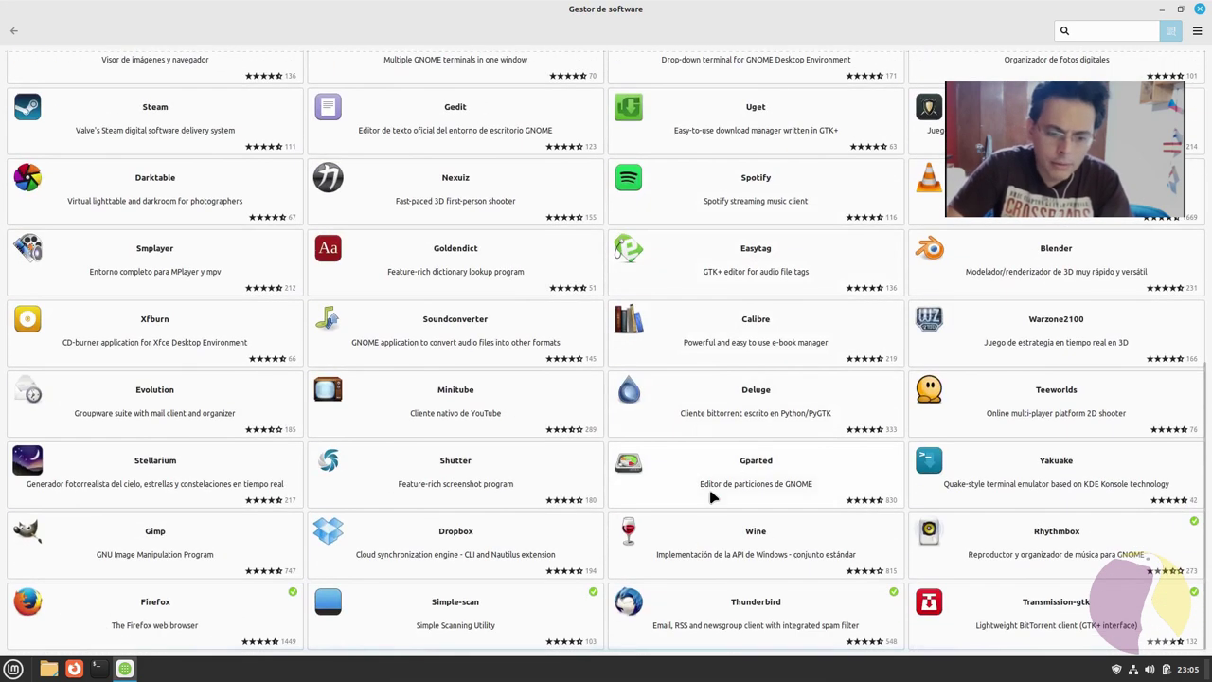
scroll(695, 374, up, 6)
scroll(694, 375, up, 3)
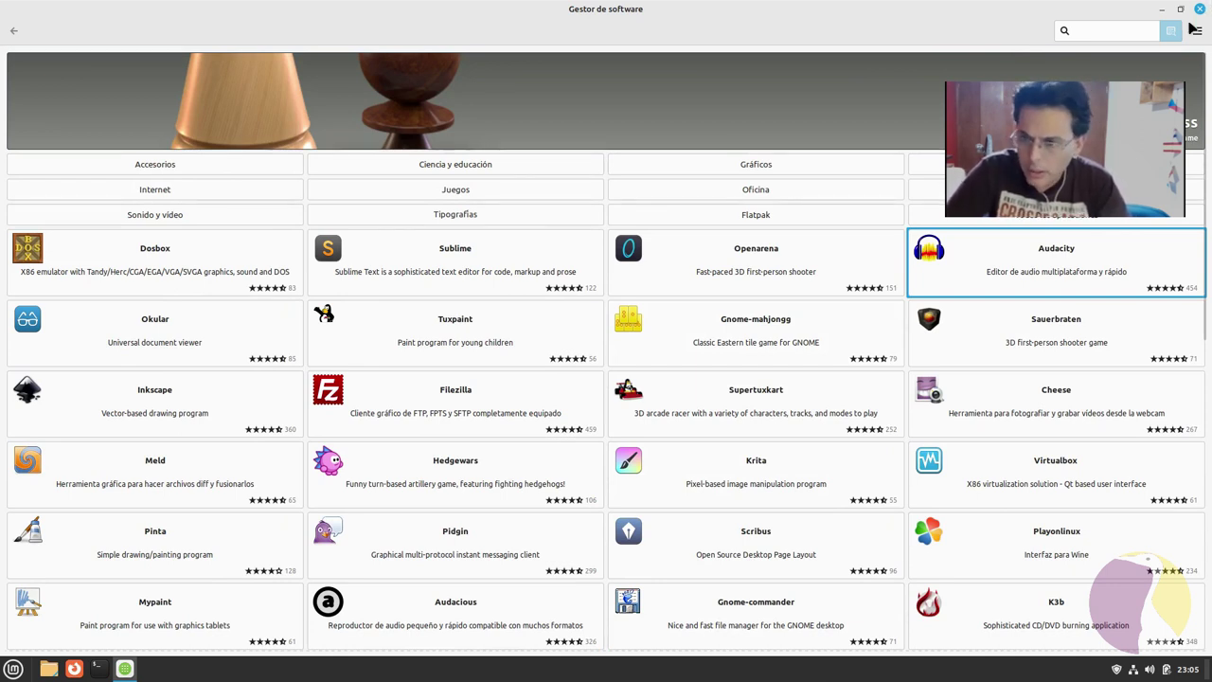
Search the Software Manager for "synaptic" and open the details page of the Synaptic package
click(1114, 28)
text(ynaptic)
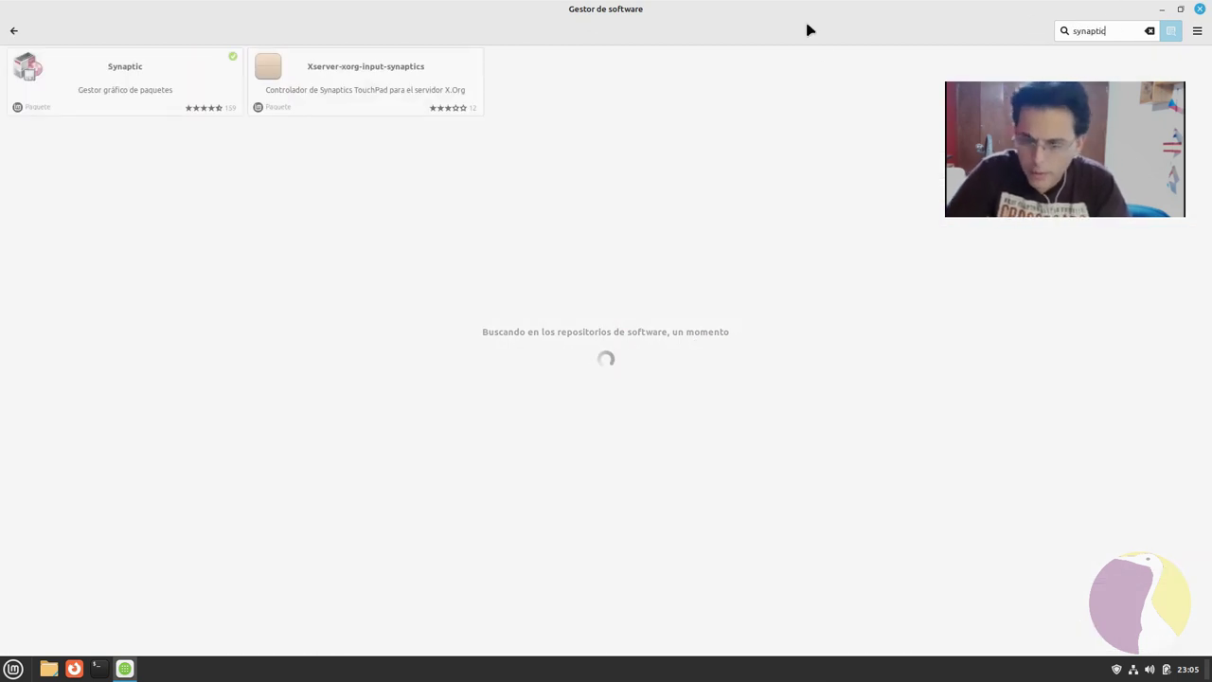
click(129, 90)
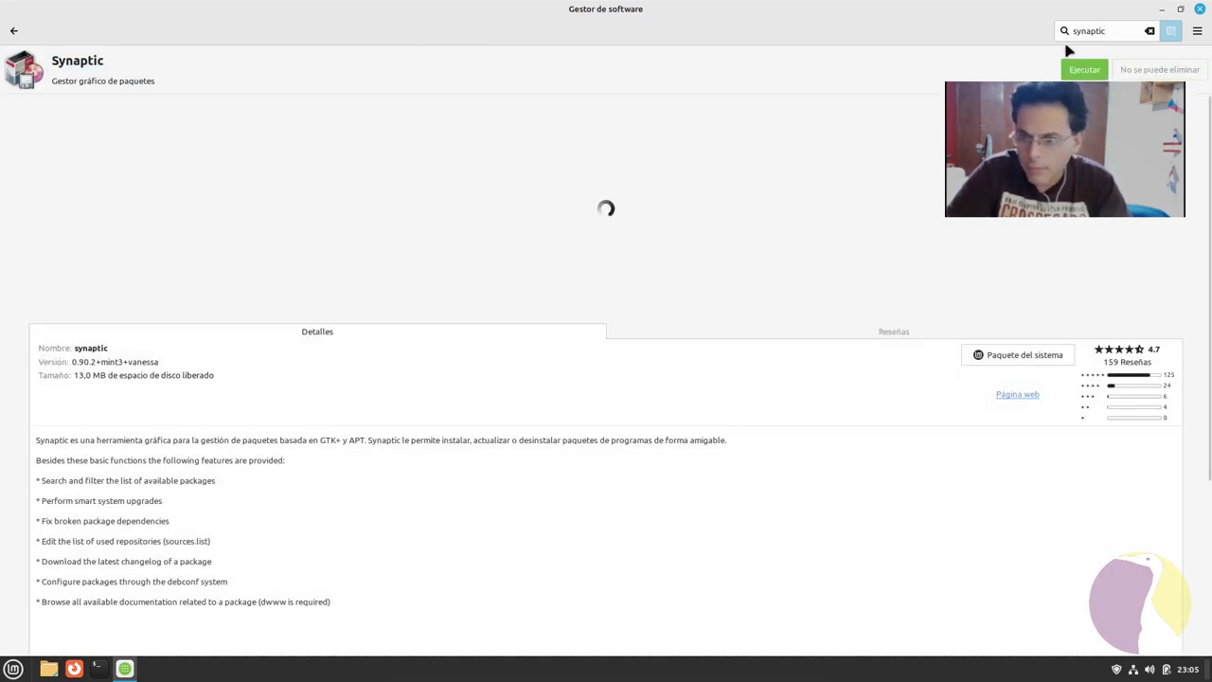
Launch Synaptic, authenticate with the account password, and close the Software Manager
click(1079, 73)
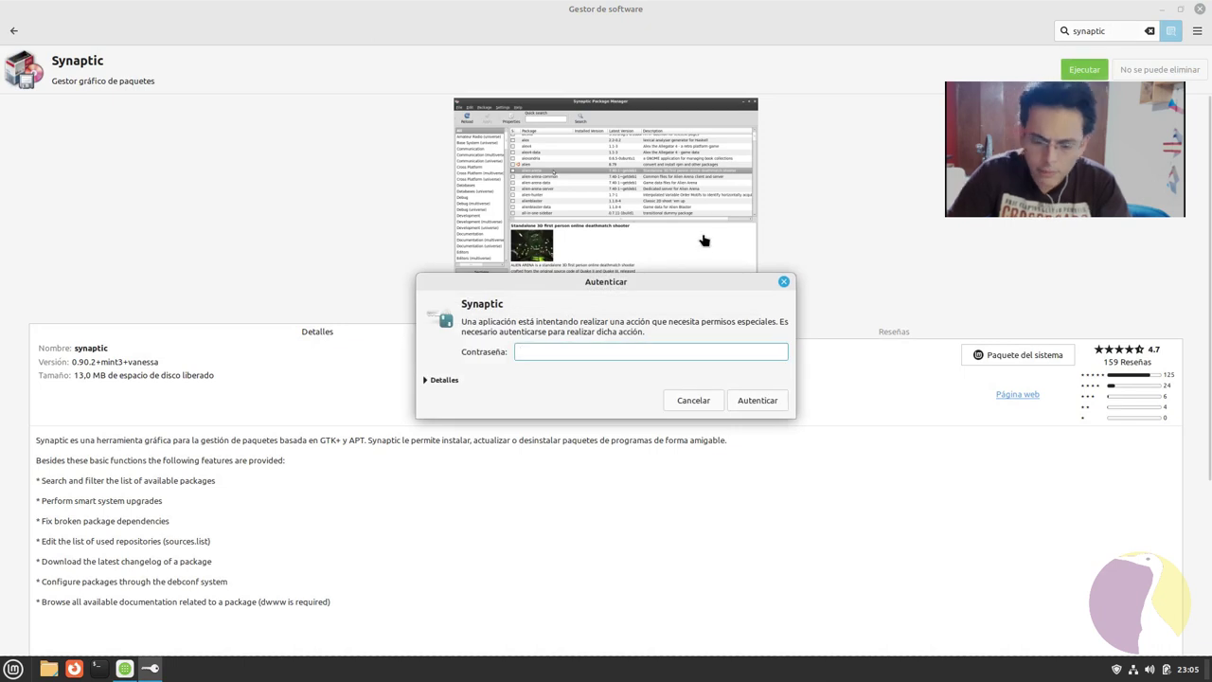
key(Return)
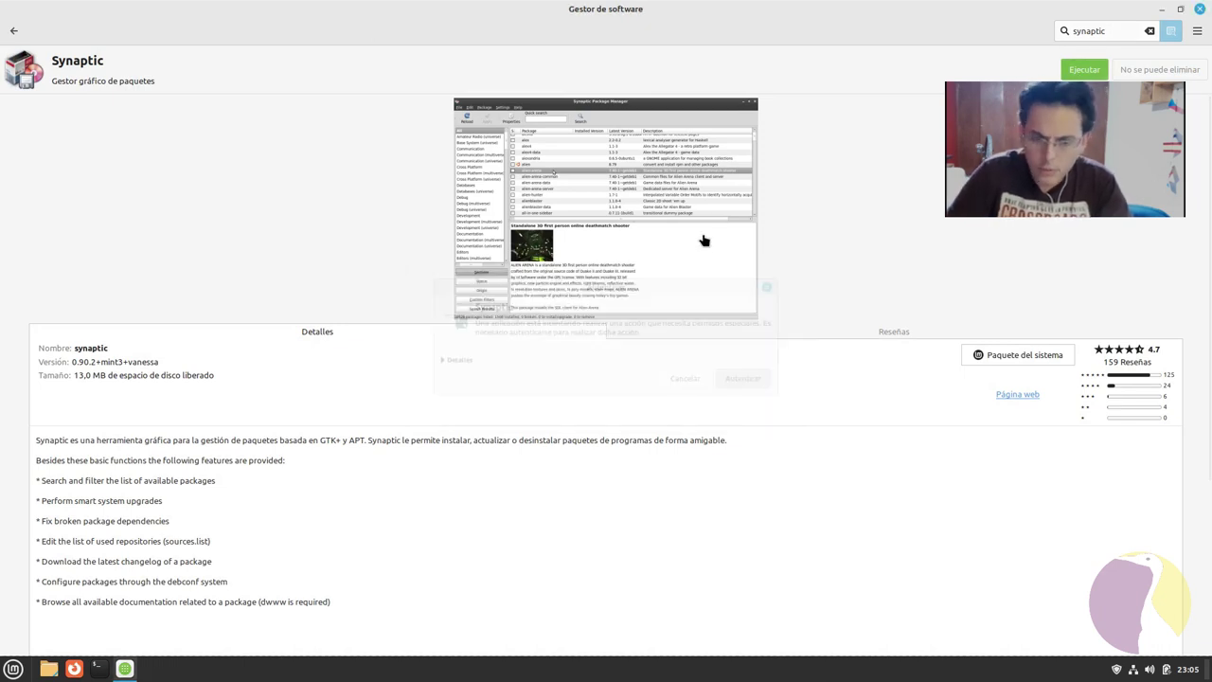
click(1200, 7)
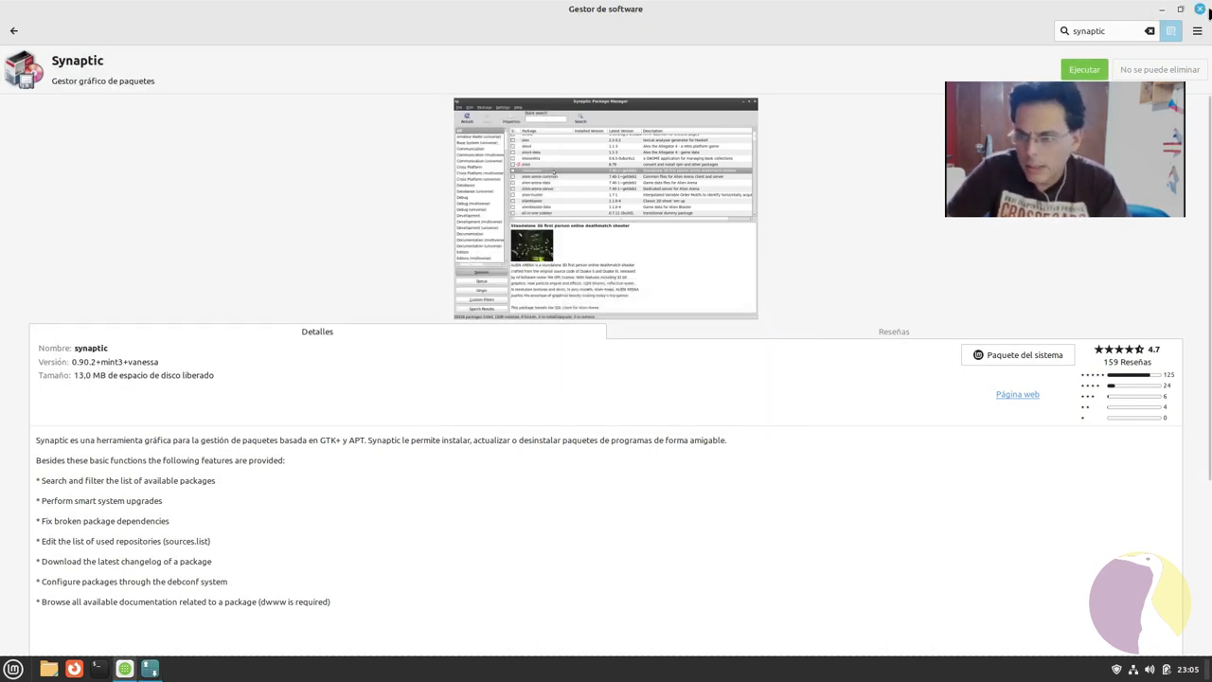
click(1204, 8)
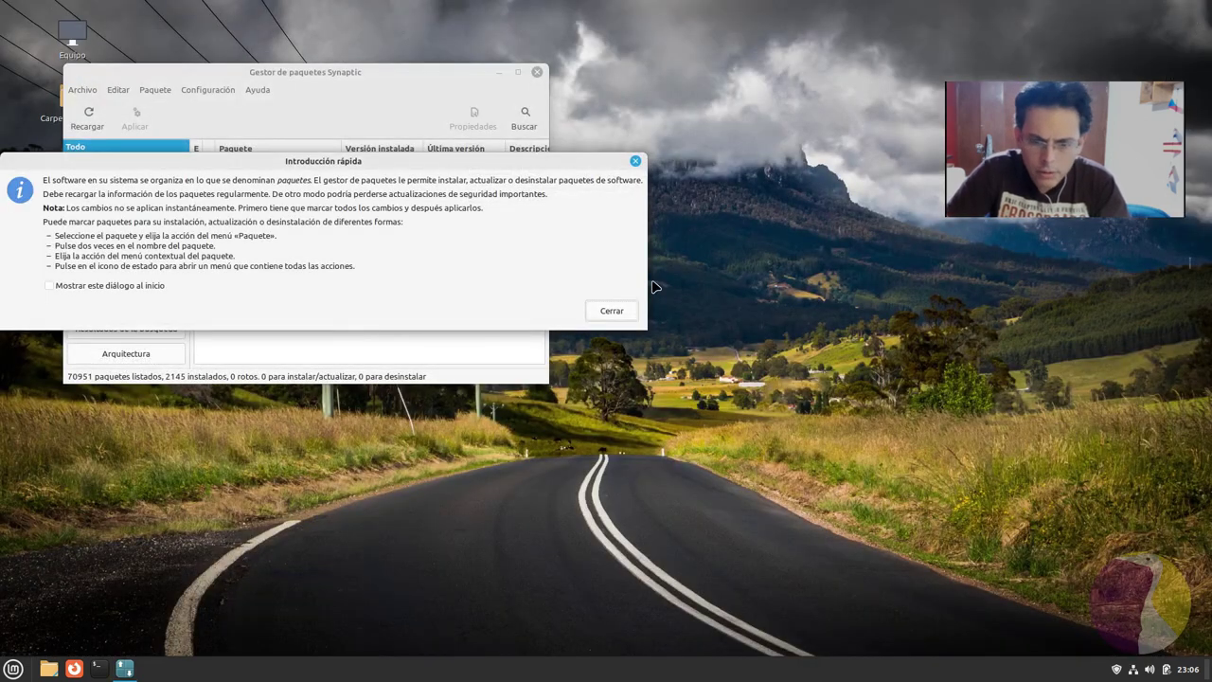
Dismiss Synaptic's quick introduction, maximize the window and widen the sections list until its names are readable
click(611, 310)
click(516, 72)
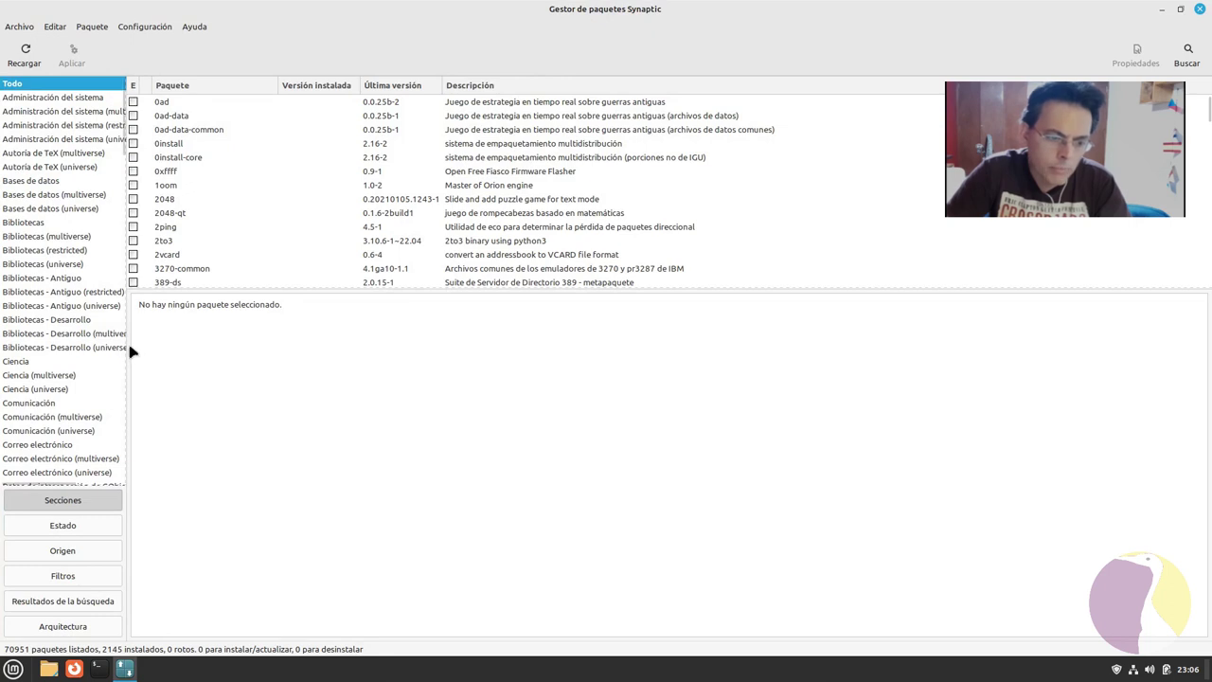
drag(127, 347, 190, 343)
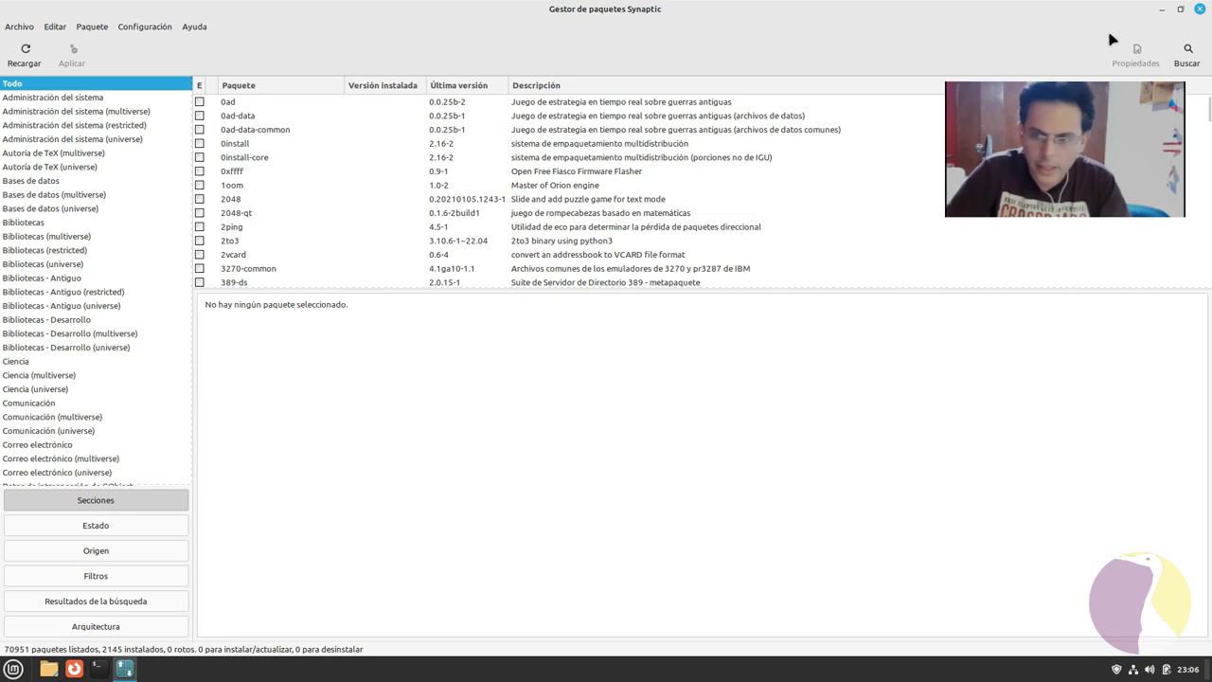
Search the Synaptic packages for "audacity" in description and name
click(1186, 55)
text(audacity)
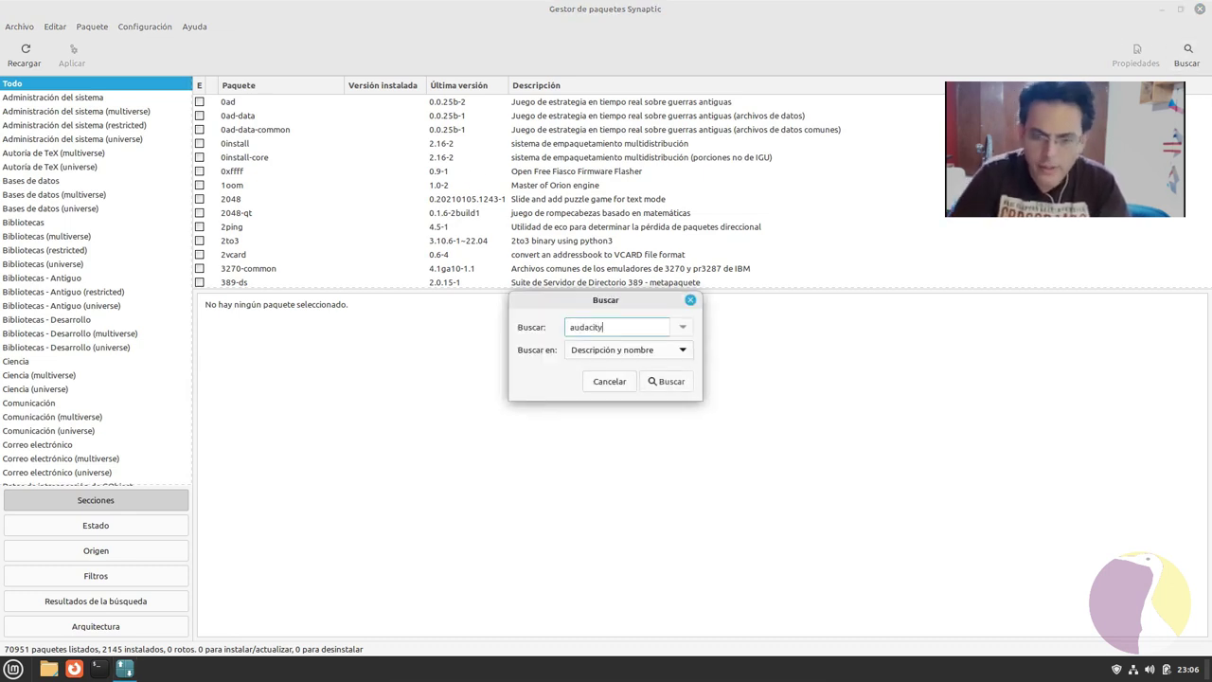
key(Return)
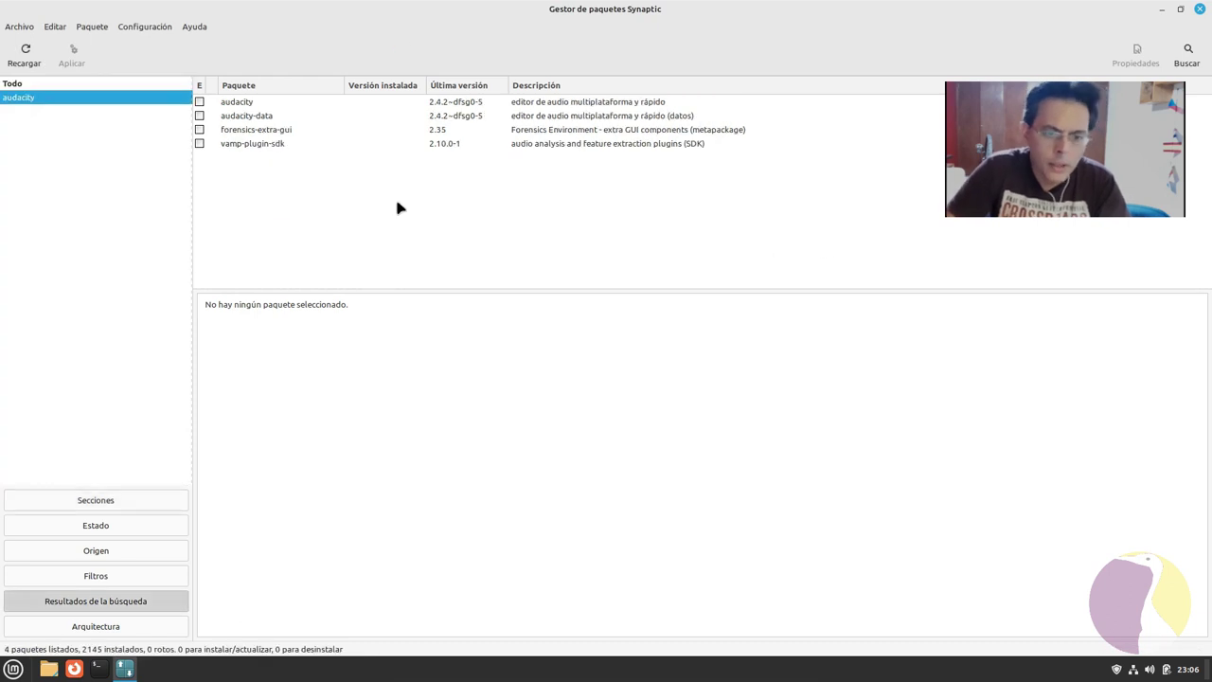
Examine the additional packages required to install audacity, cancel the marking and close Synaptic
double_click(273, 106)
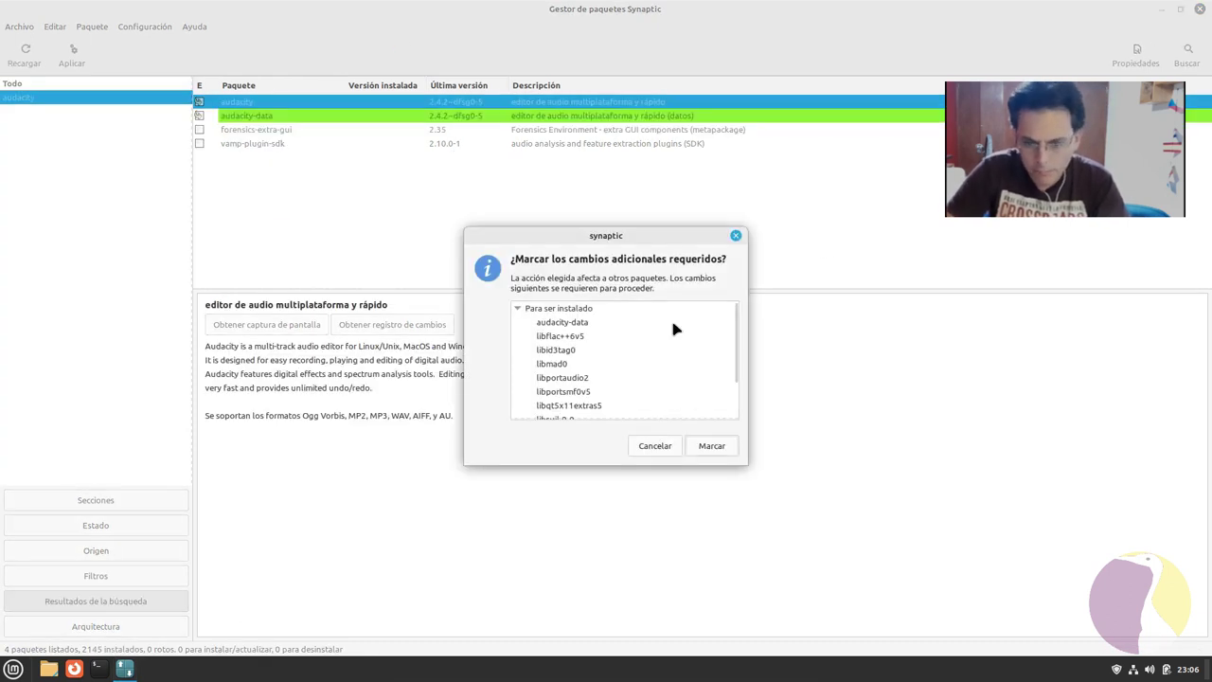
scroll(682, 369, down, 5)
scroll(708, 374, up, 5)
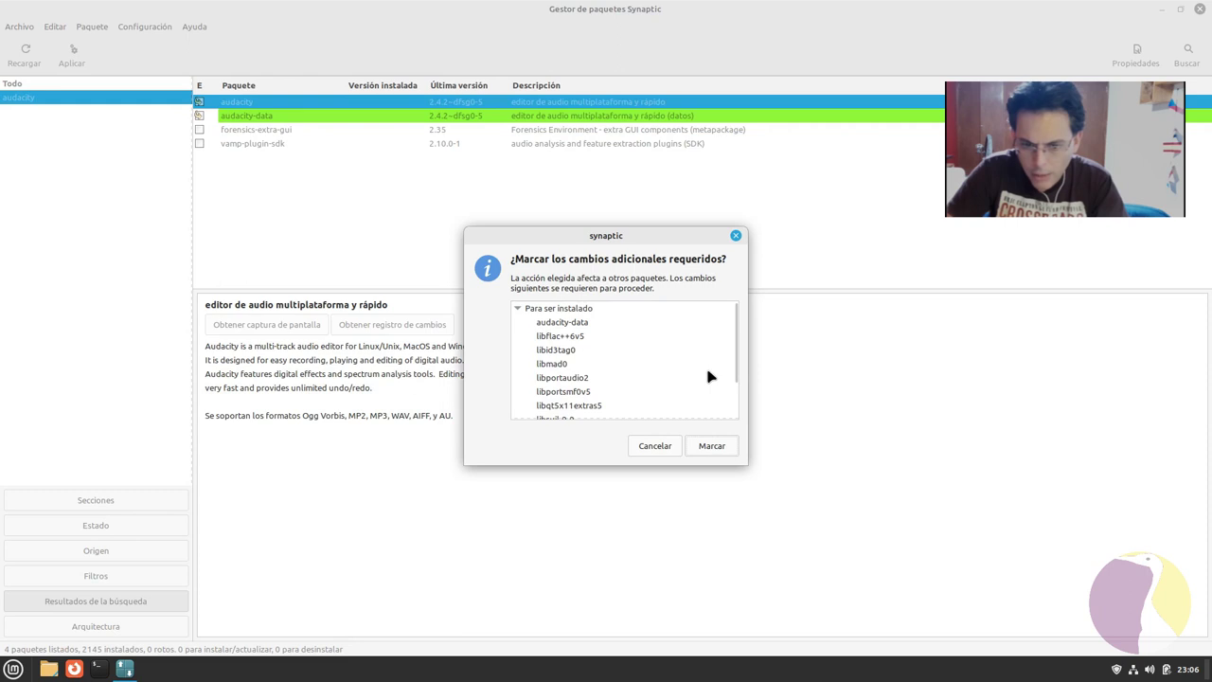
scroll(710, 377, down, 5)
scroll(710, 377, up, 5)
scroll(710, 377, down, 5)
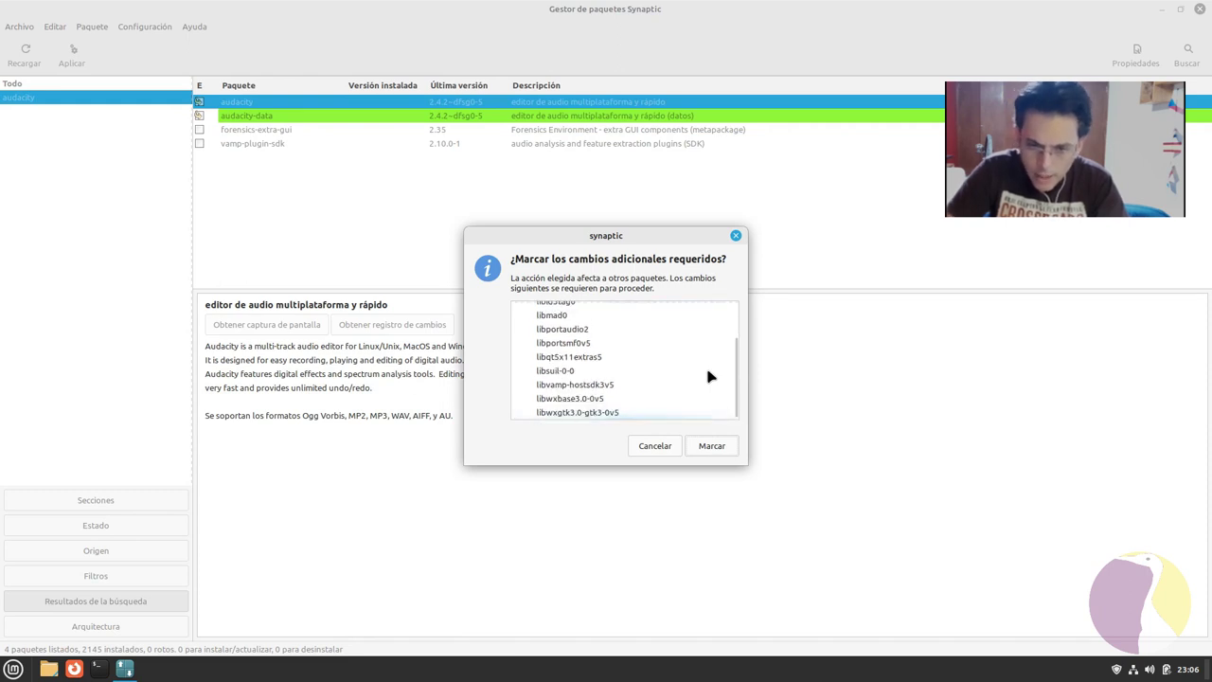
scroll(710, 377, up, 5)
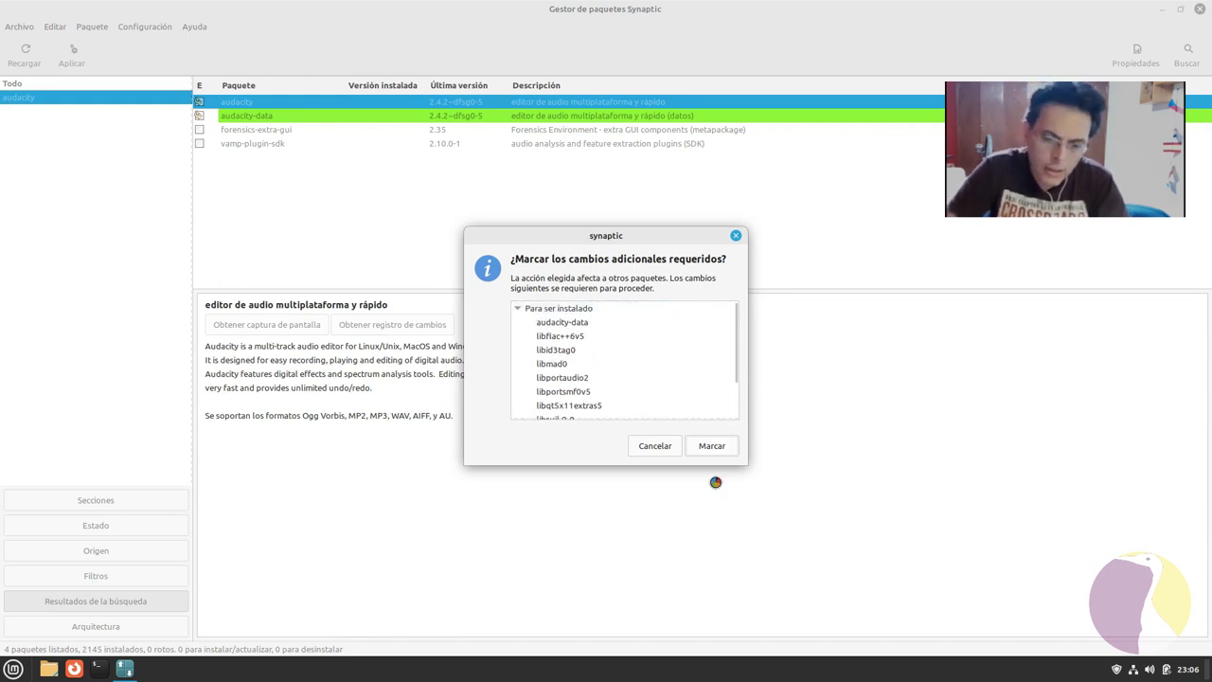
click(736, 235)
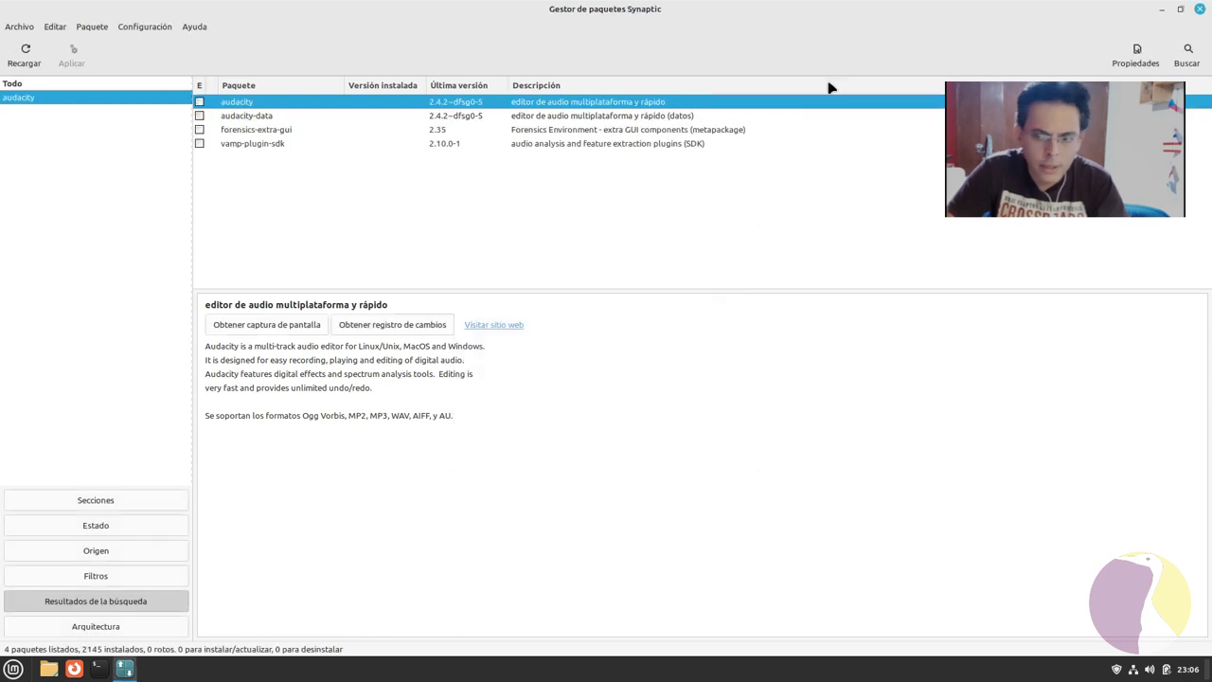
click(1200, 9)
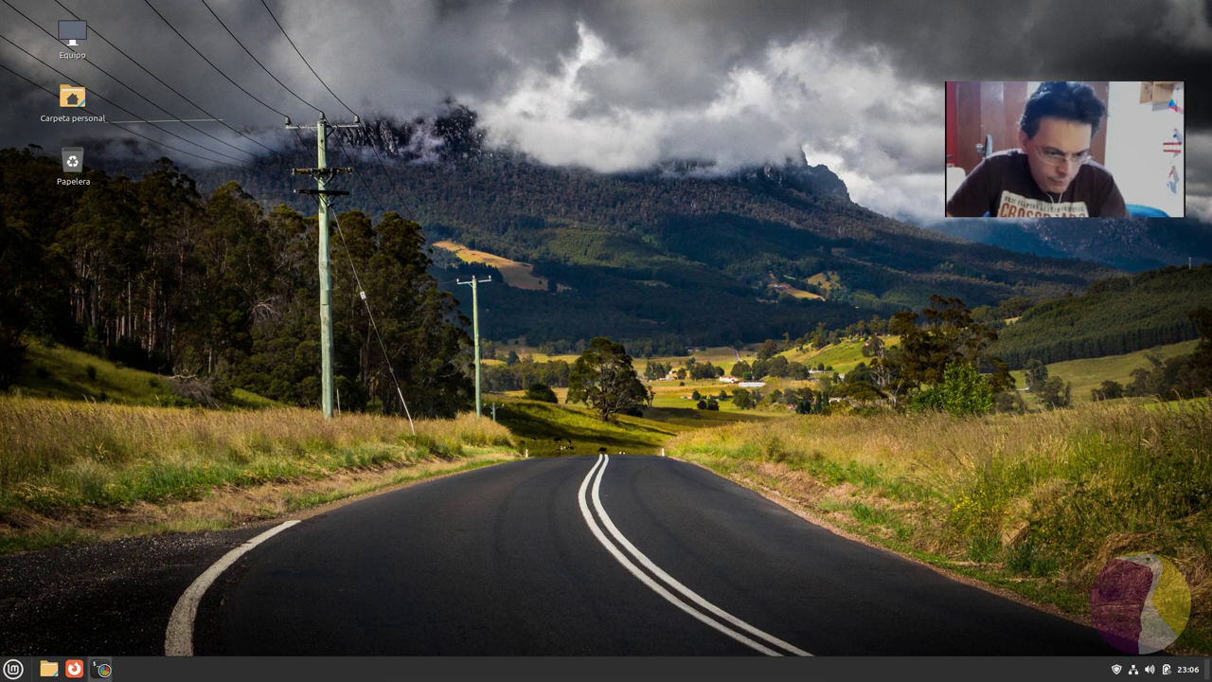
Open a terminal and run neofetch to show the system information
key(ctrl+alt+t)
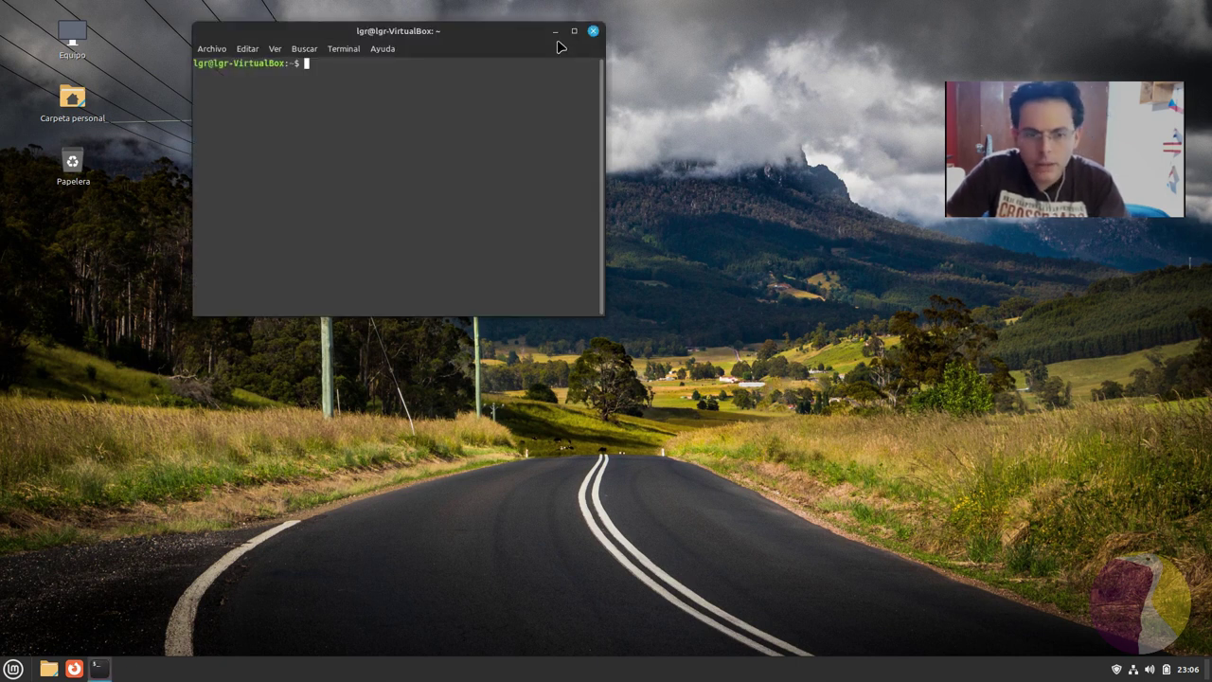
text(neofetch)
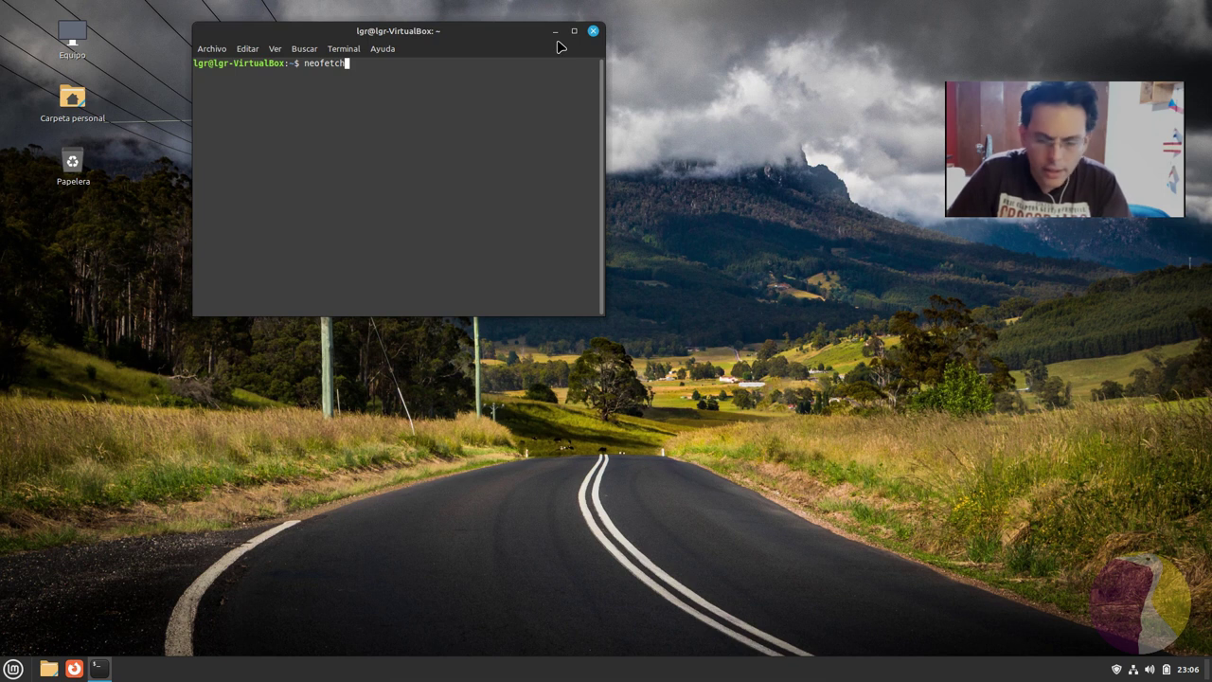
key(Return)
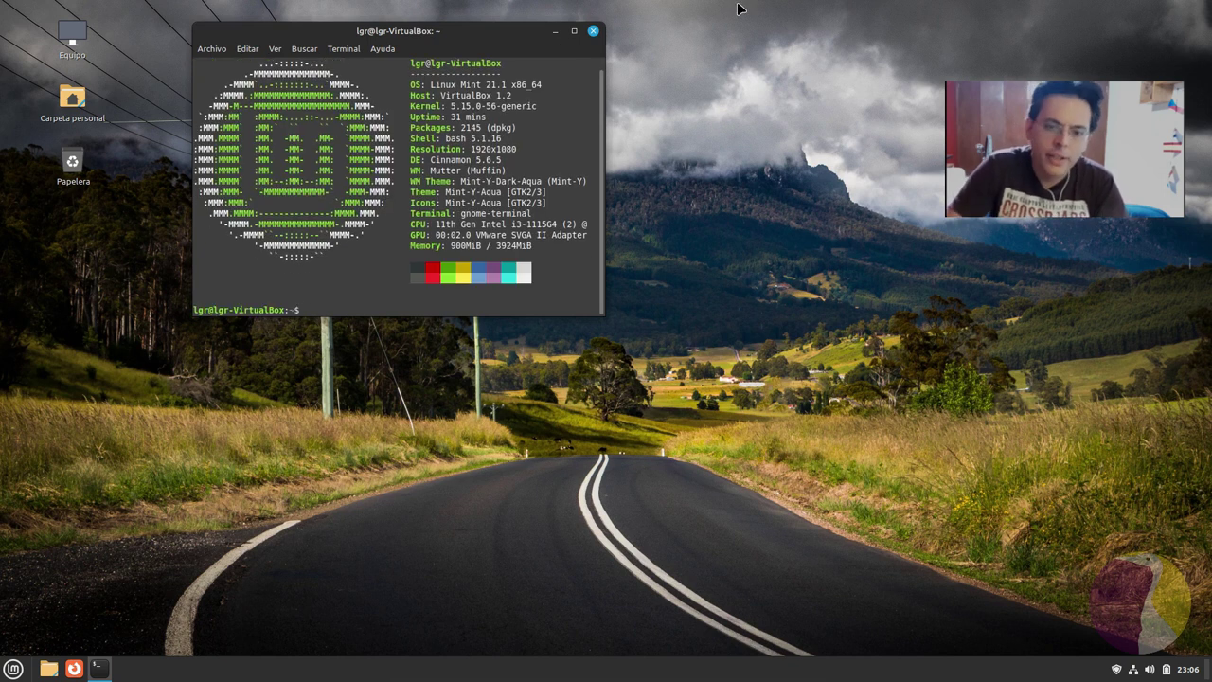
Maximize and close the terminal, and open Configuración del sistema in a maximized window
click(574, 32)
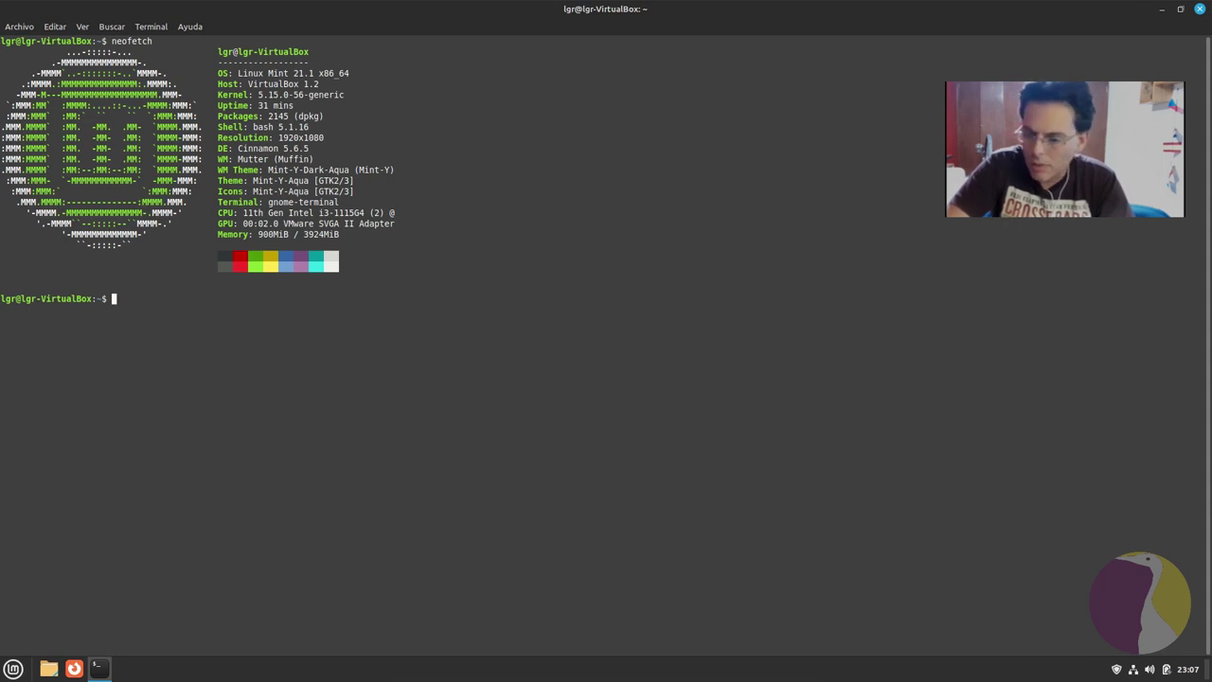
click(1198, 7)
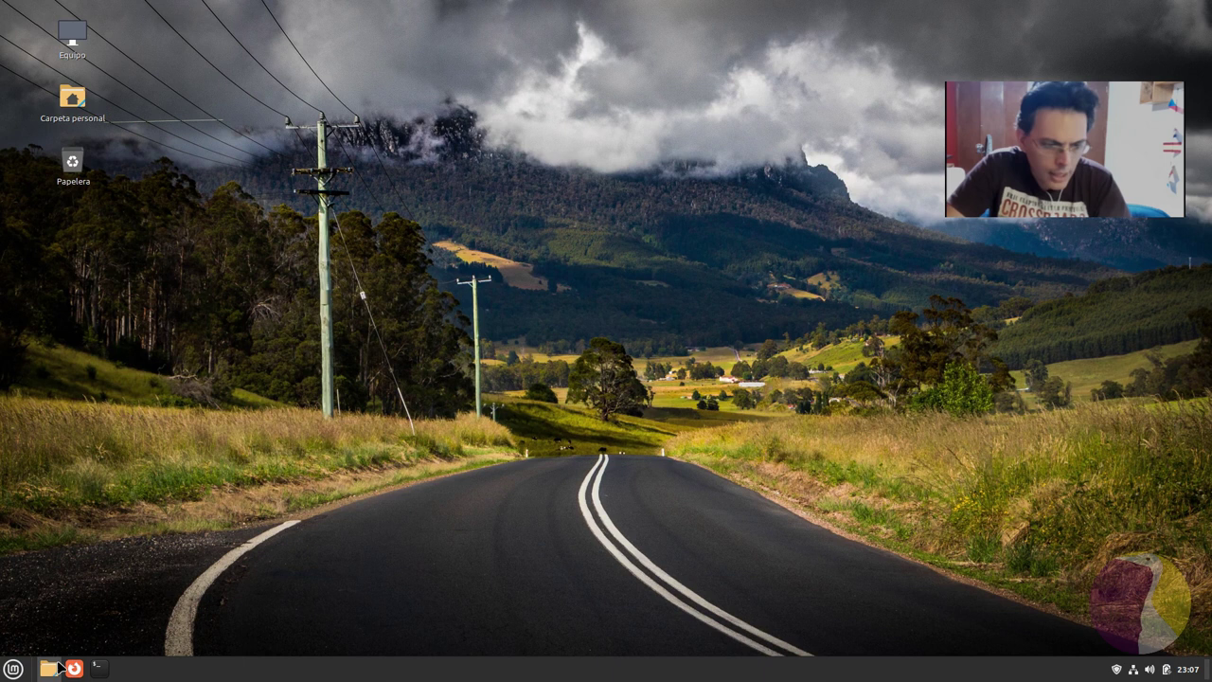
click(12, 668)
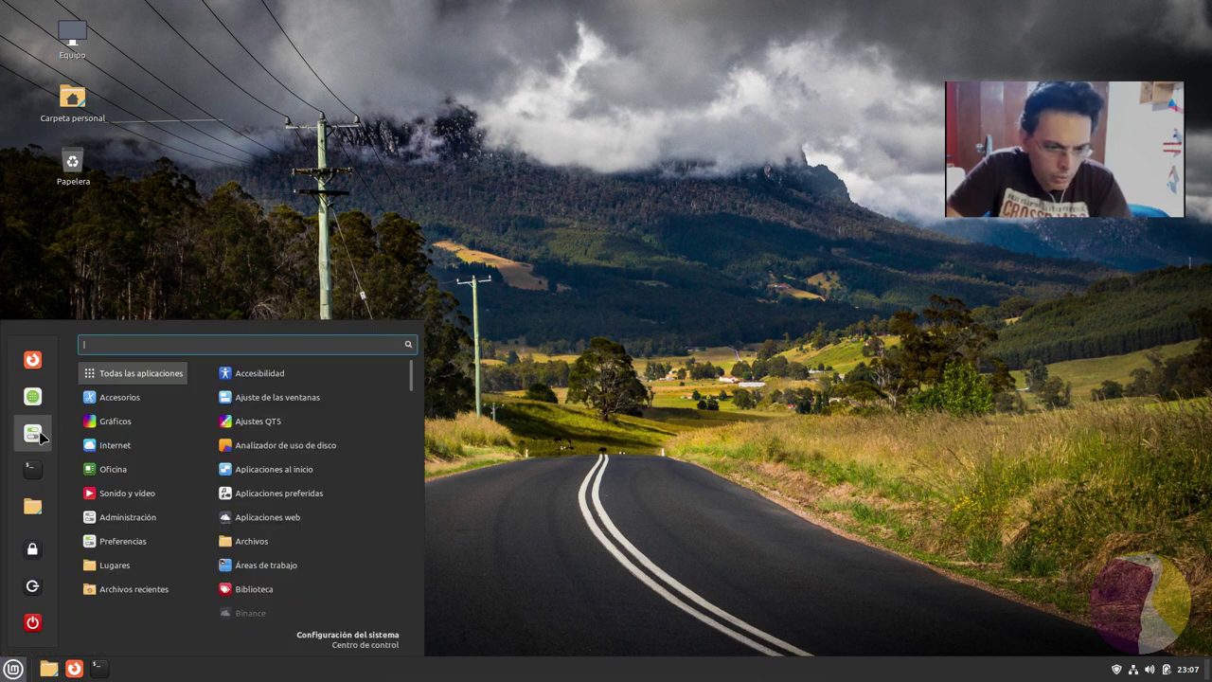
click(33, 433)
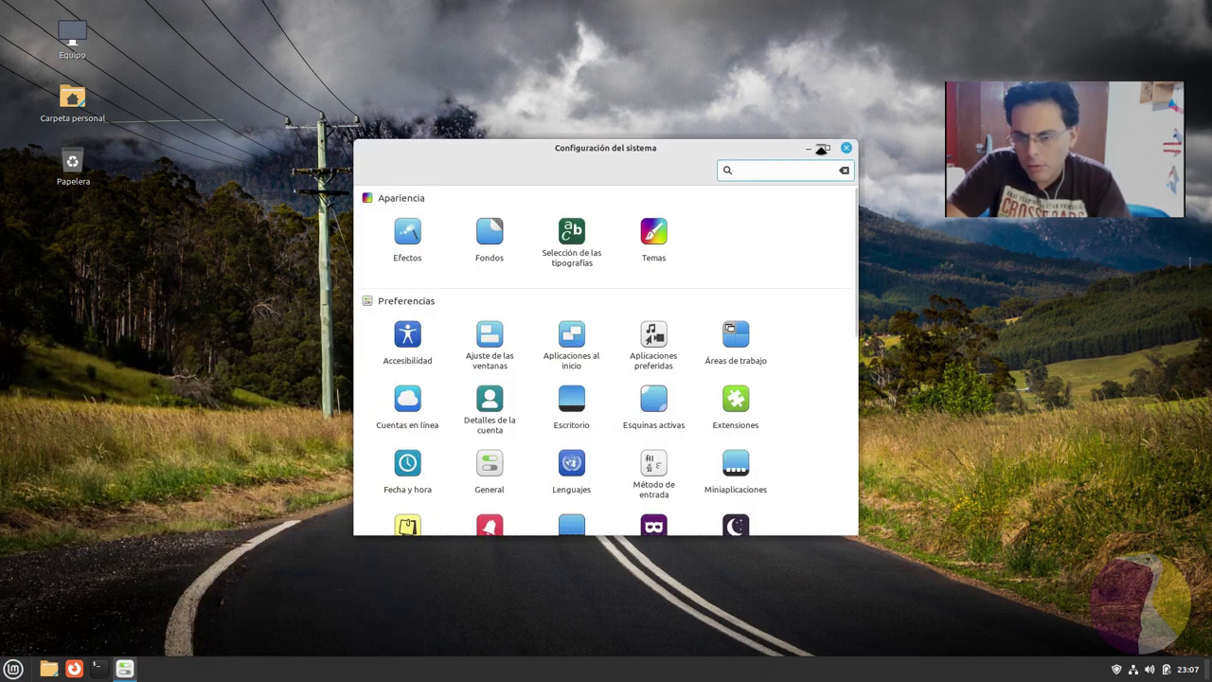
click(826, 148)
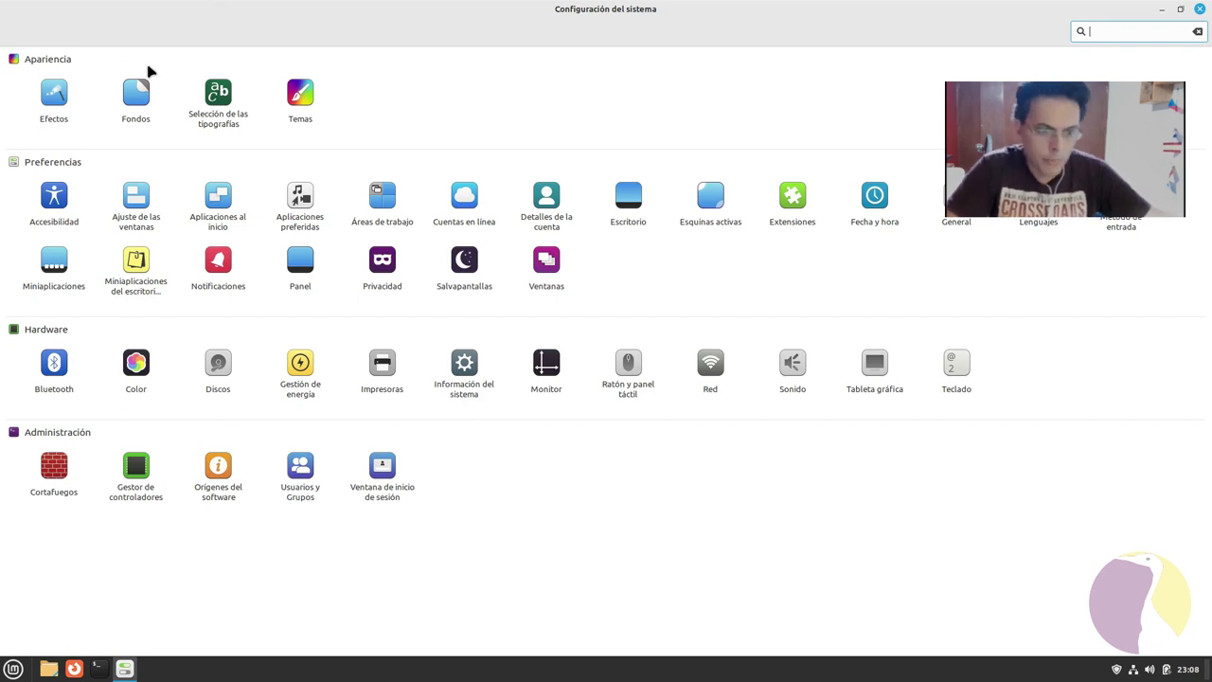
Look through the Efectos, Fondos and Selección de las tipografías settings, returning to the overview after each
click(63, 112)
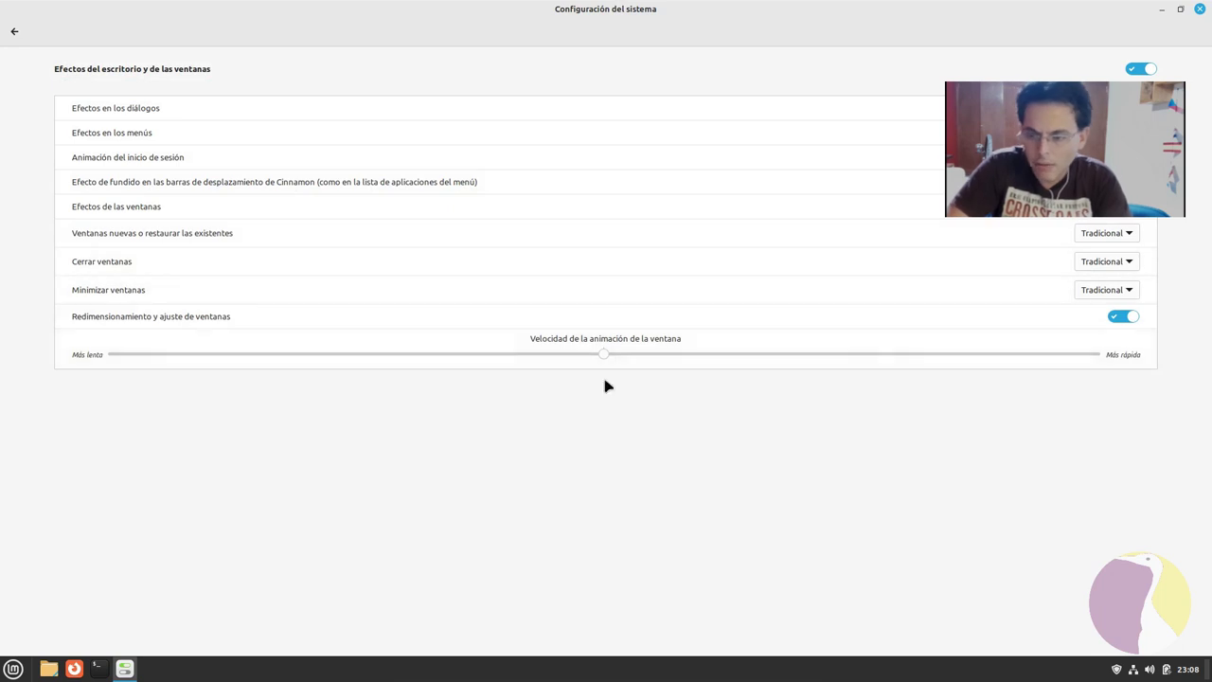
click(14, 32)
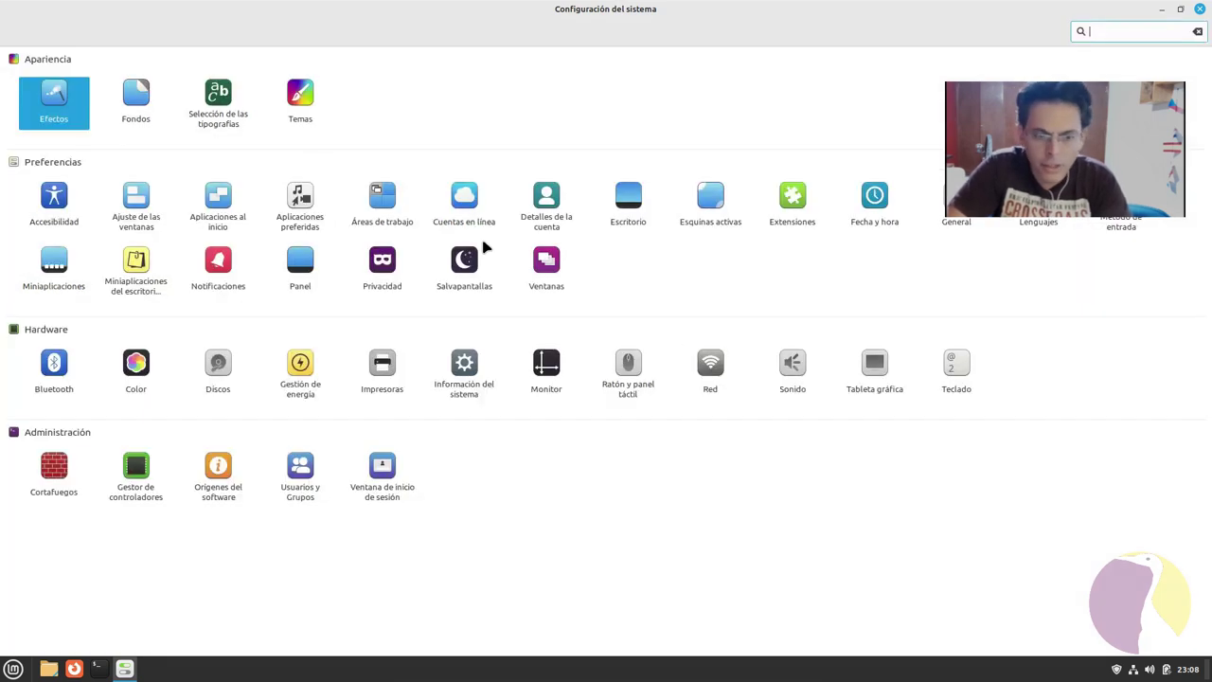
click(149, 102)
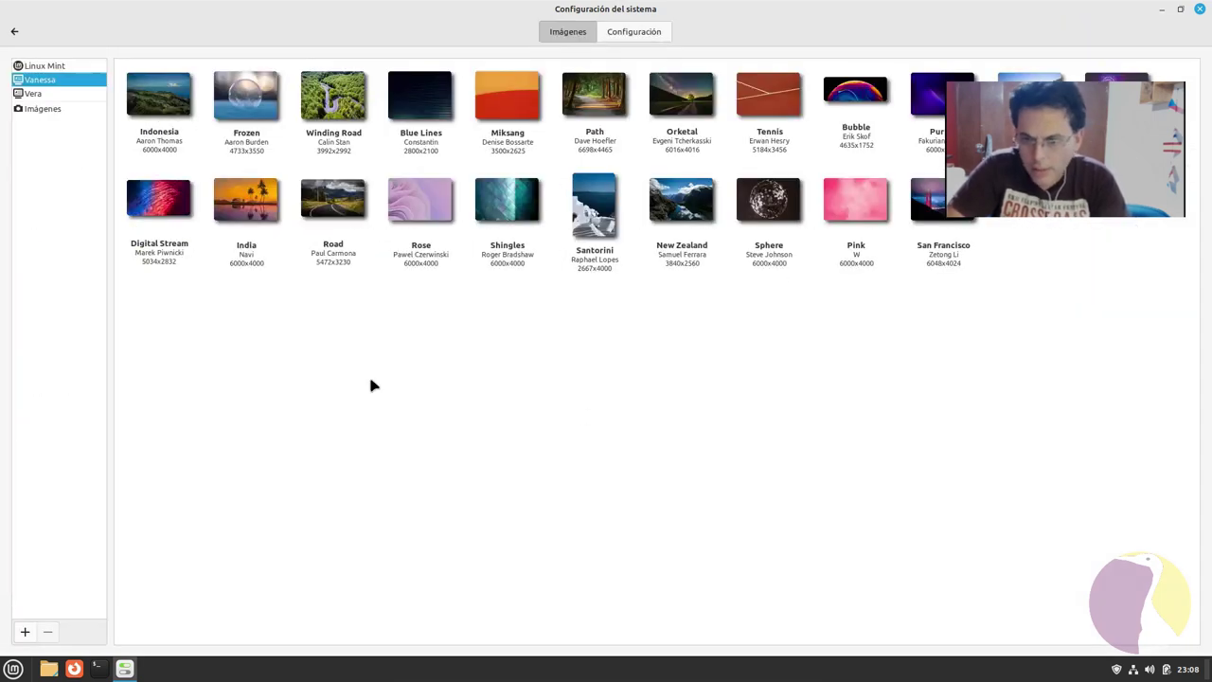
click(14, 31)
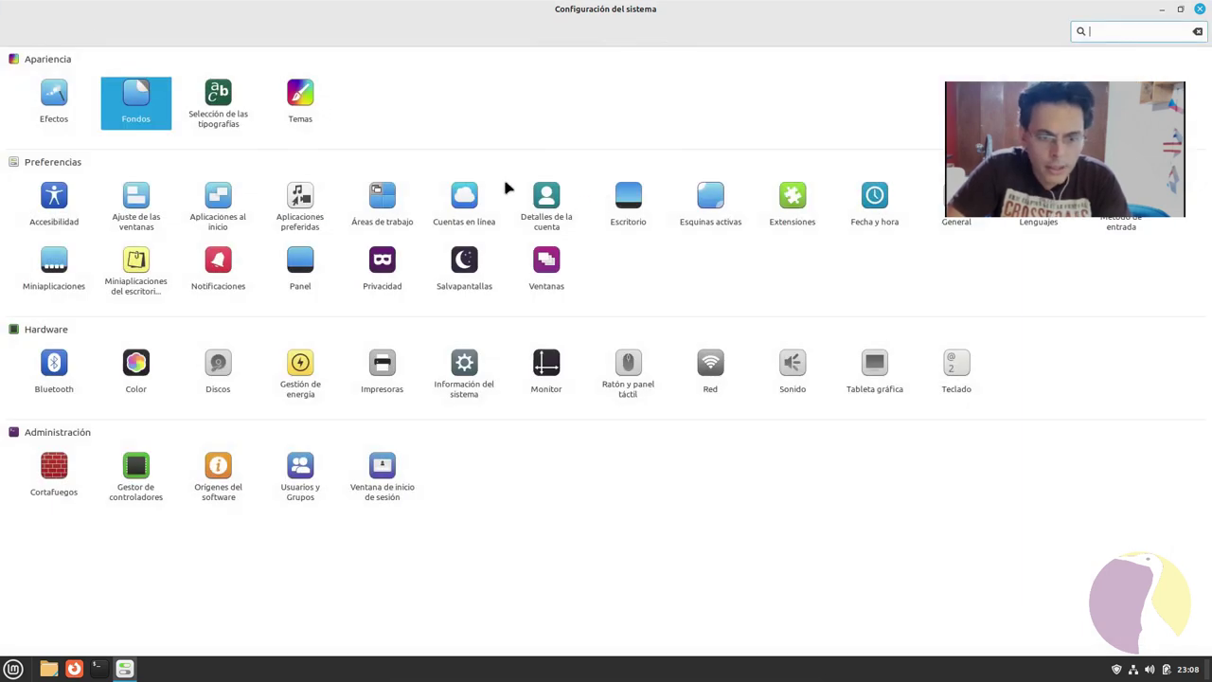
click(226, 117)
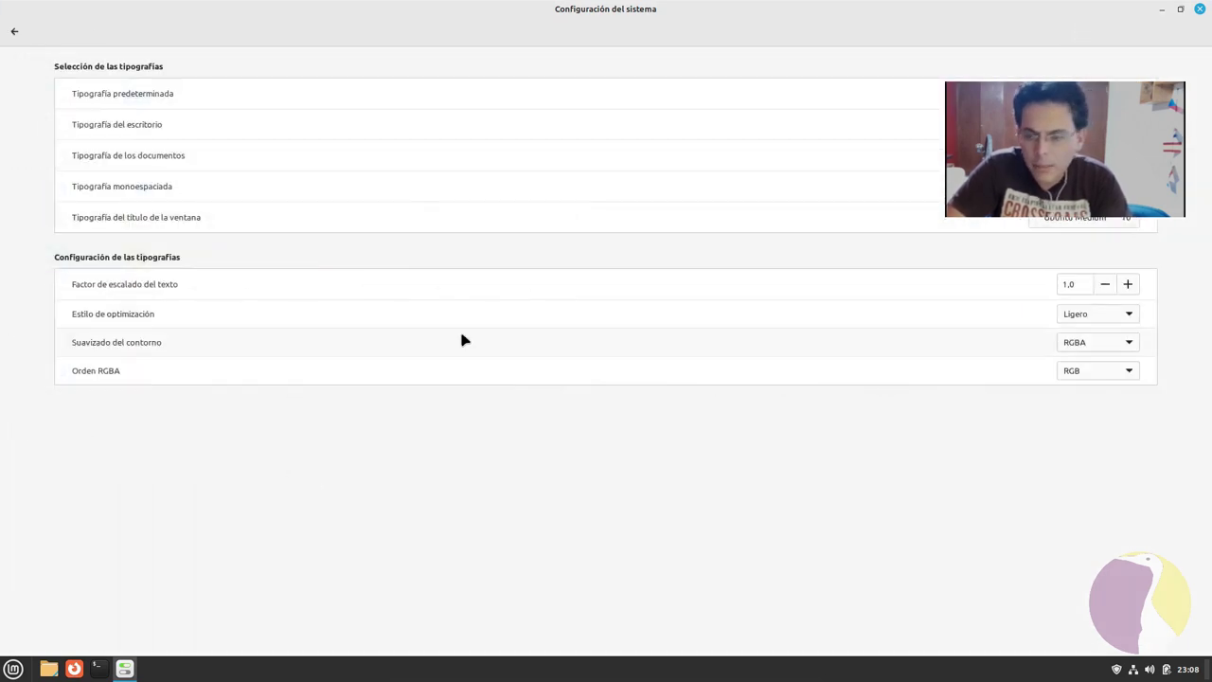
click(13, 34)
Open the Temas settings, view the downloadable themes and return to the current theme selection
click(286, 98)
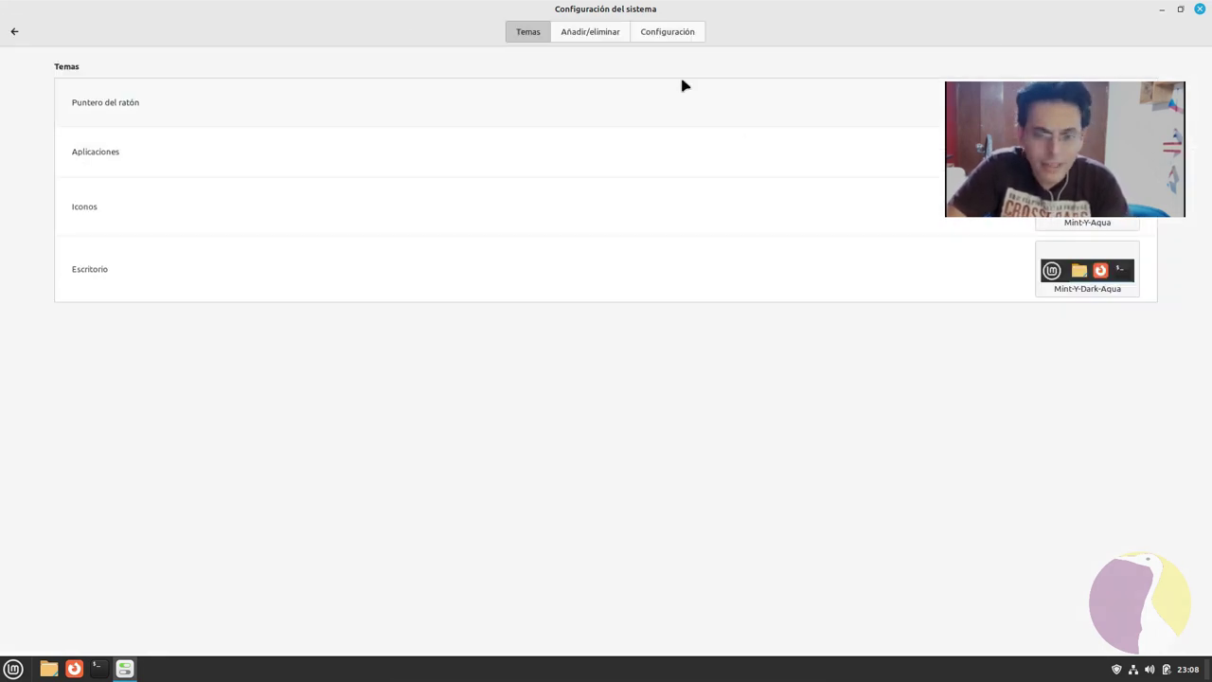
click(616, 33)
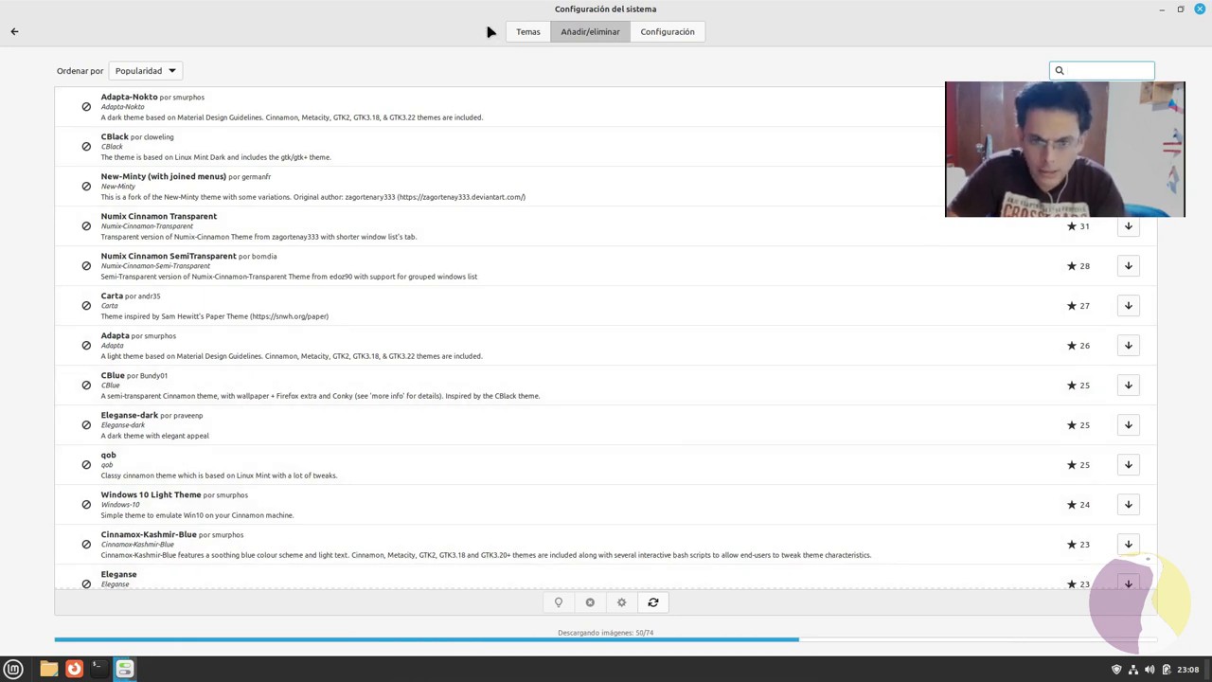
click(517, 31)
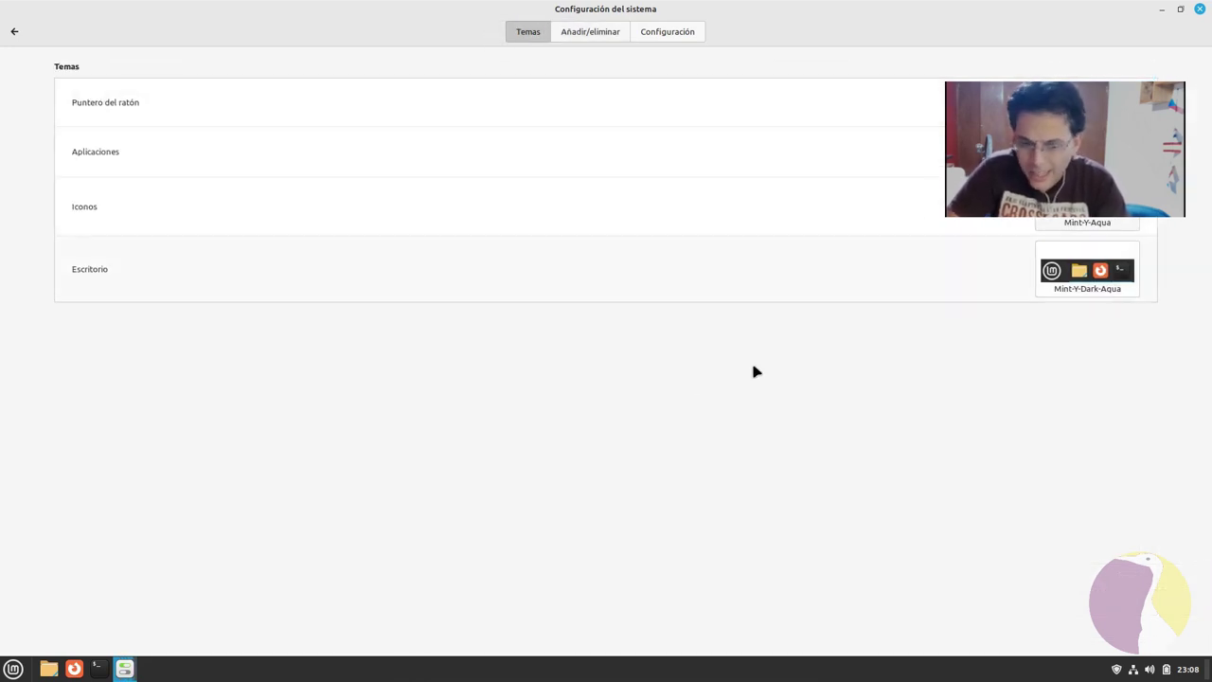
Switch to Firefox, search for "pling" and open the pling.com site
click(123, 668)
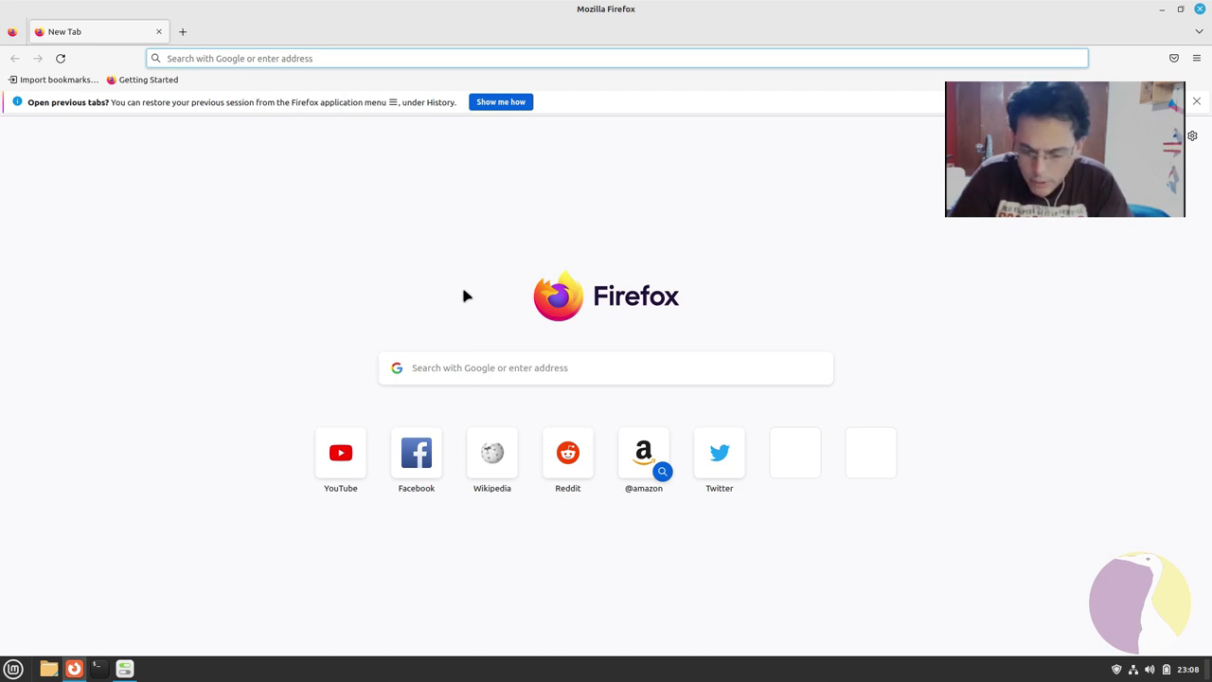
text(pling)
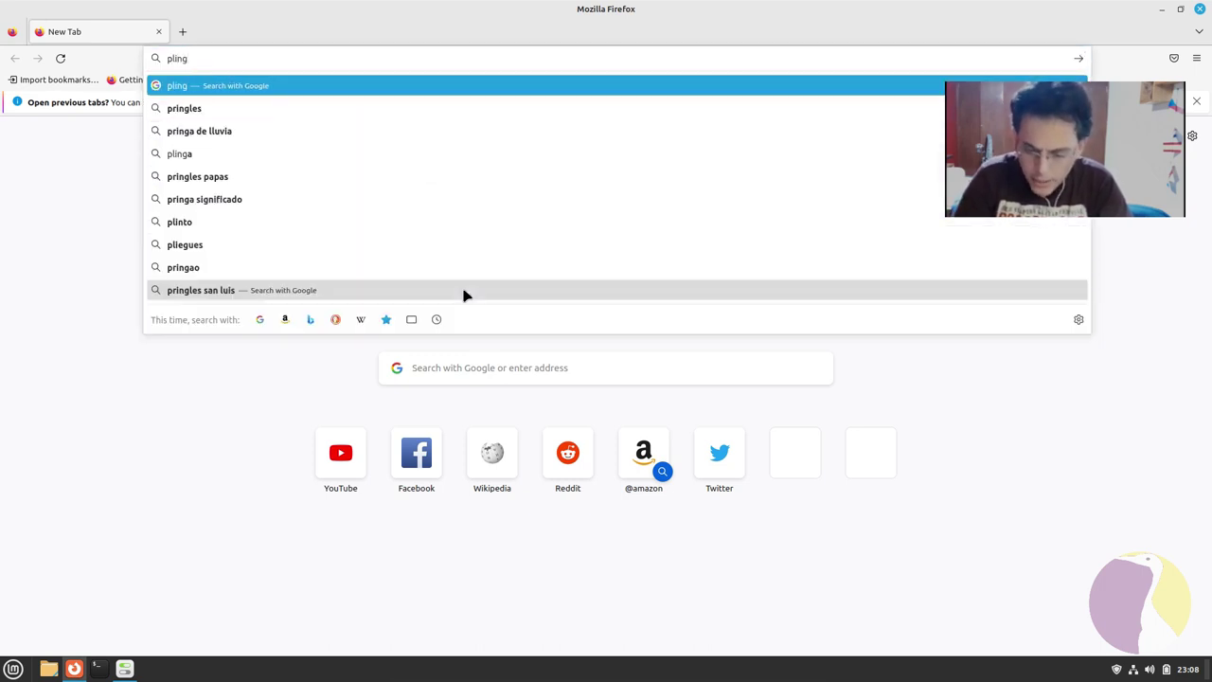
key(Return)
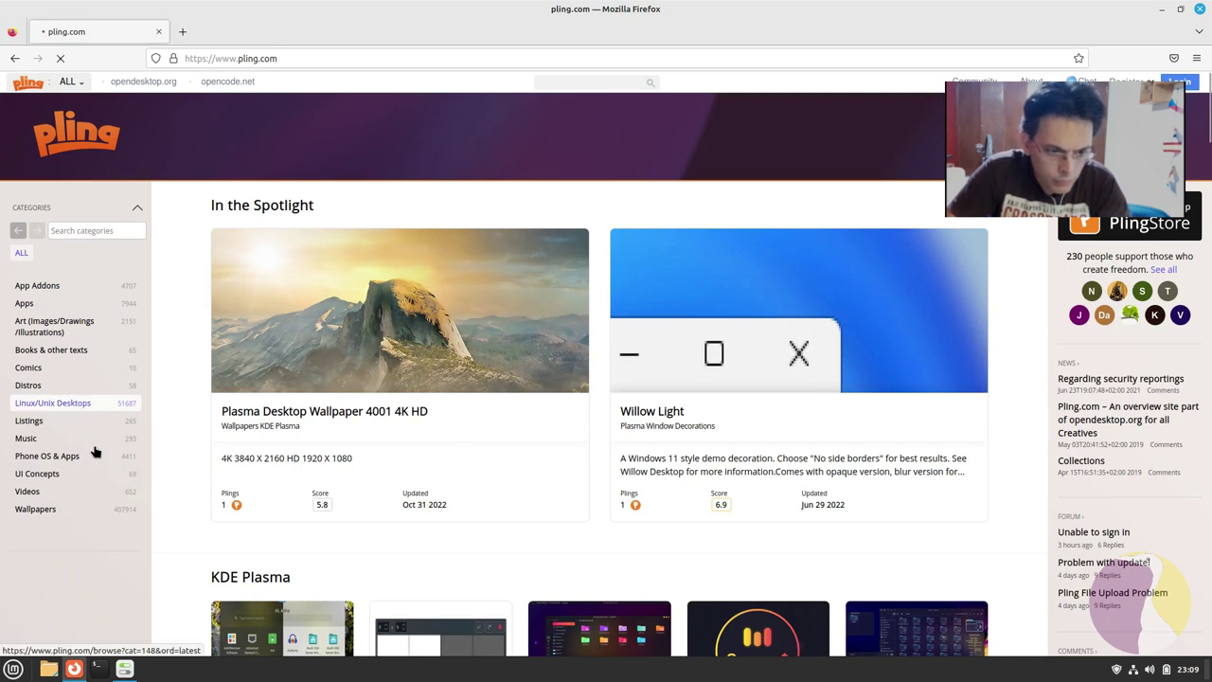
Browse the Linux/Unix Desktops category to Desktop Themes and Gnome/GTK, and open the Juno theme page
click(79, 402)
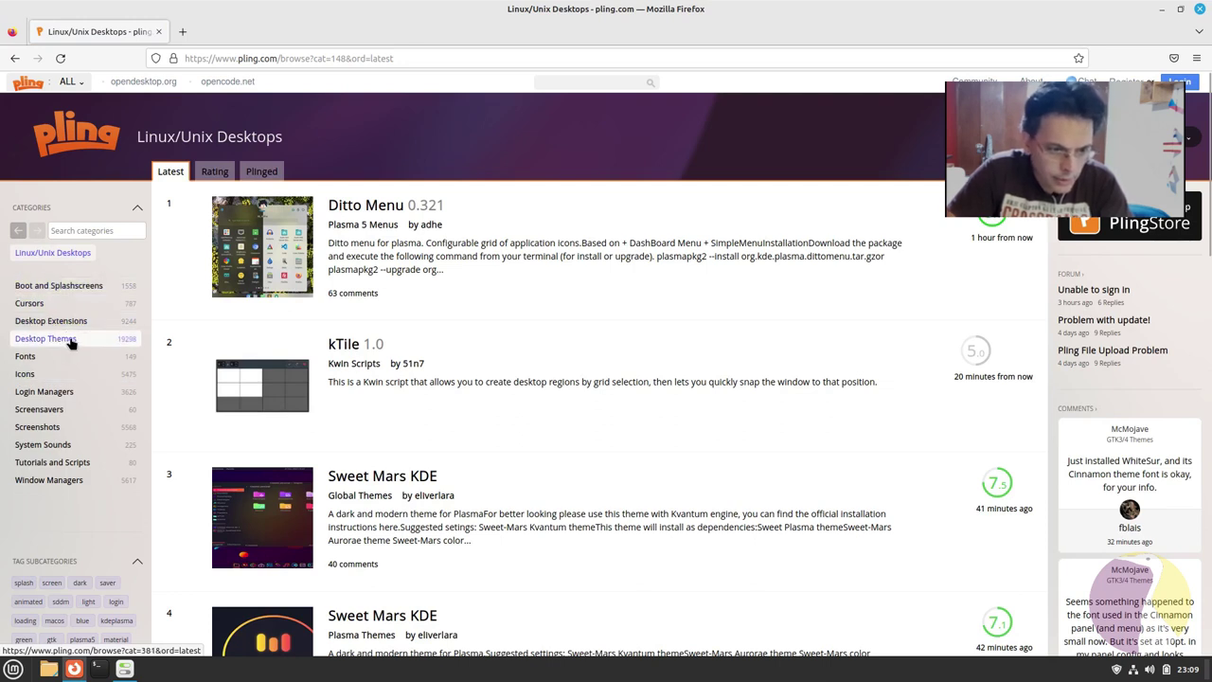
click(54, 338)
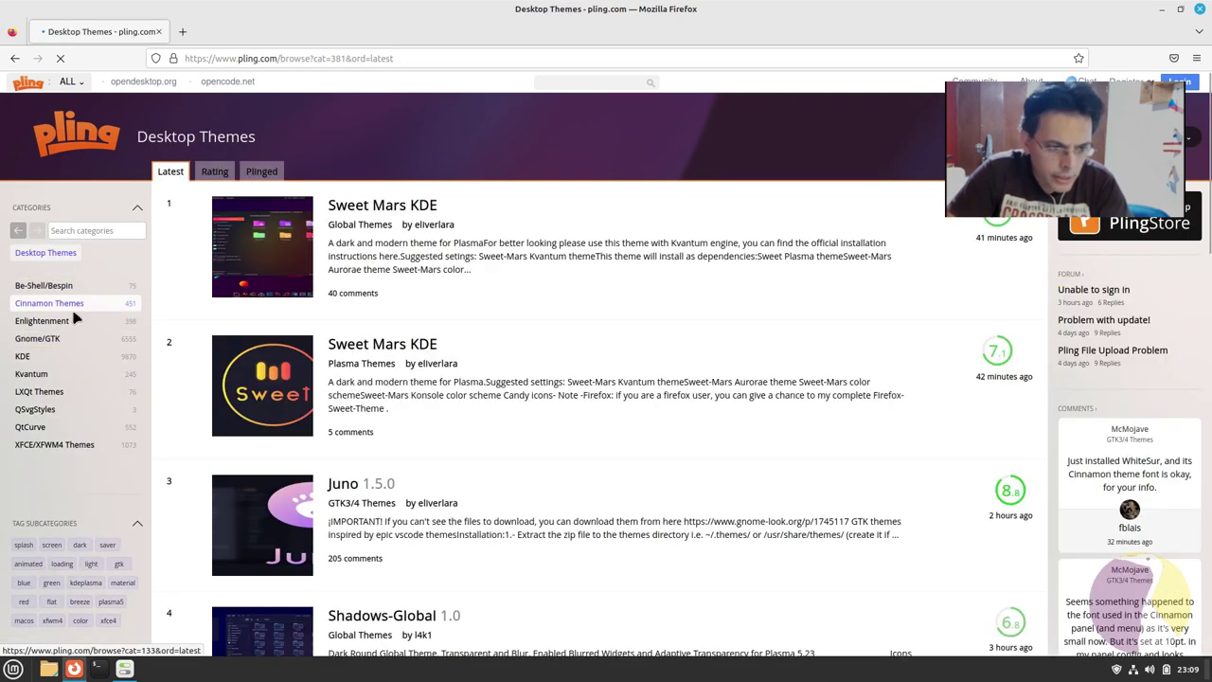
click(50, 344)
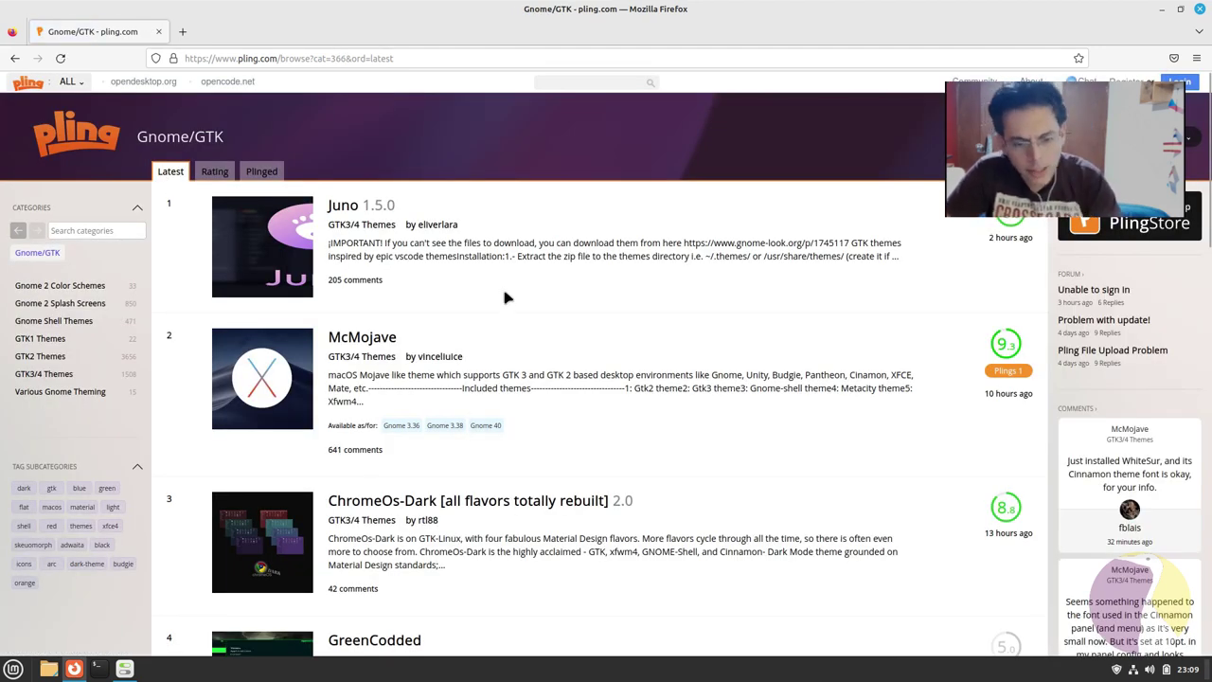
right_click(352, 210)
key(Escape)
click(352, 210)
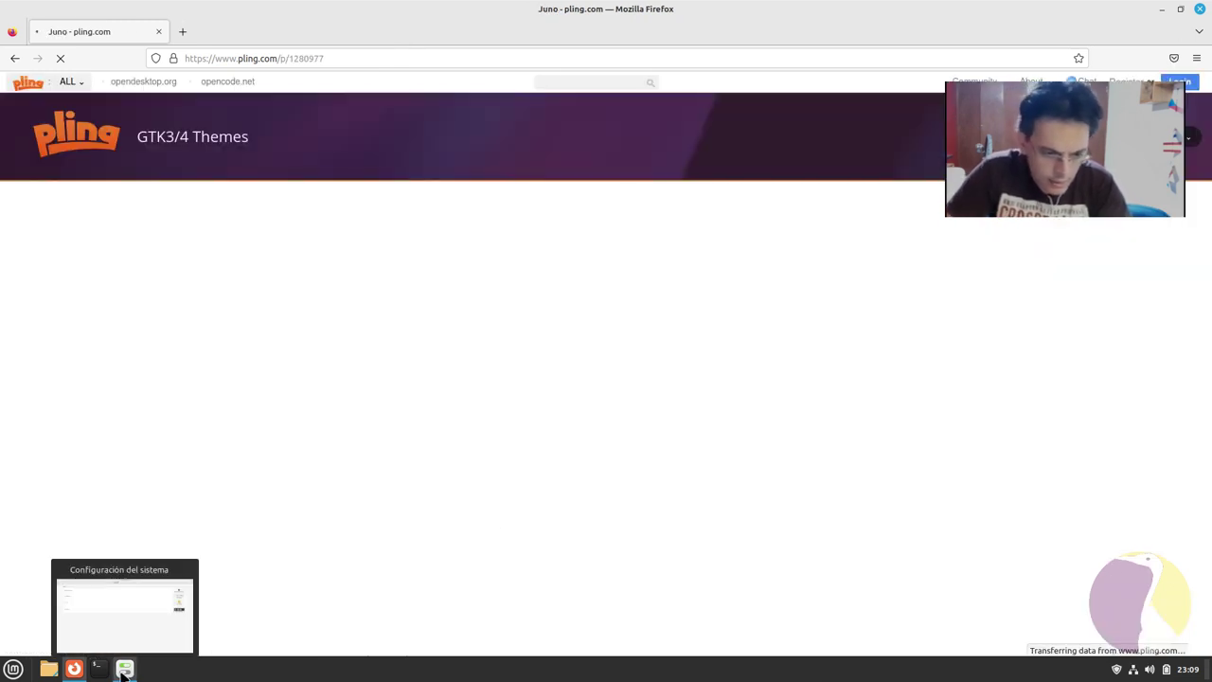
Return to Configuración del sistema, search the downloadable themes for "juno" and refresh the list
click(124, 668)
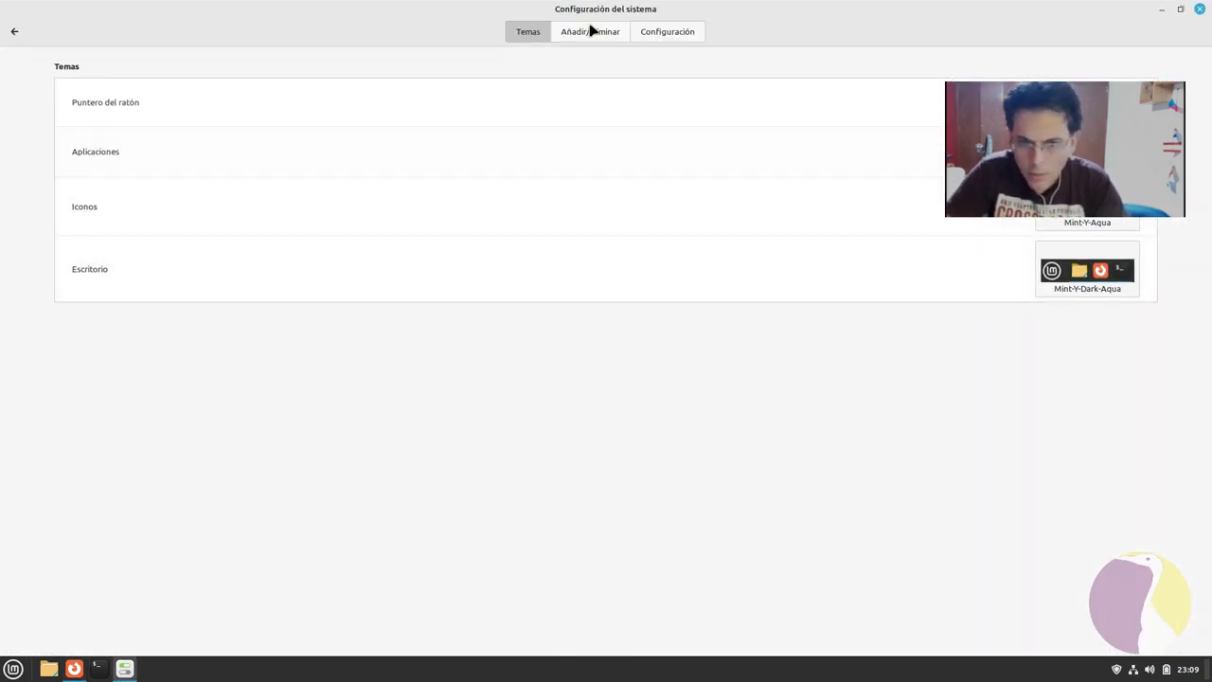
click(591, 32)
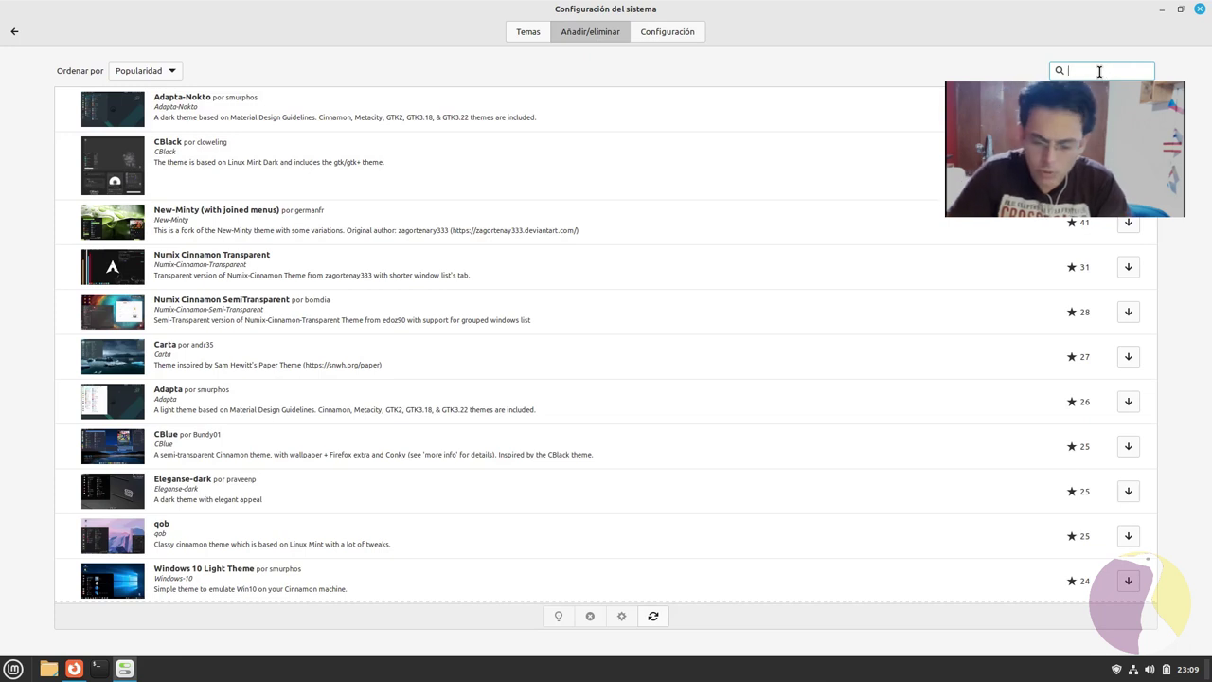
text(juno)
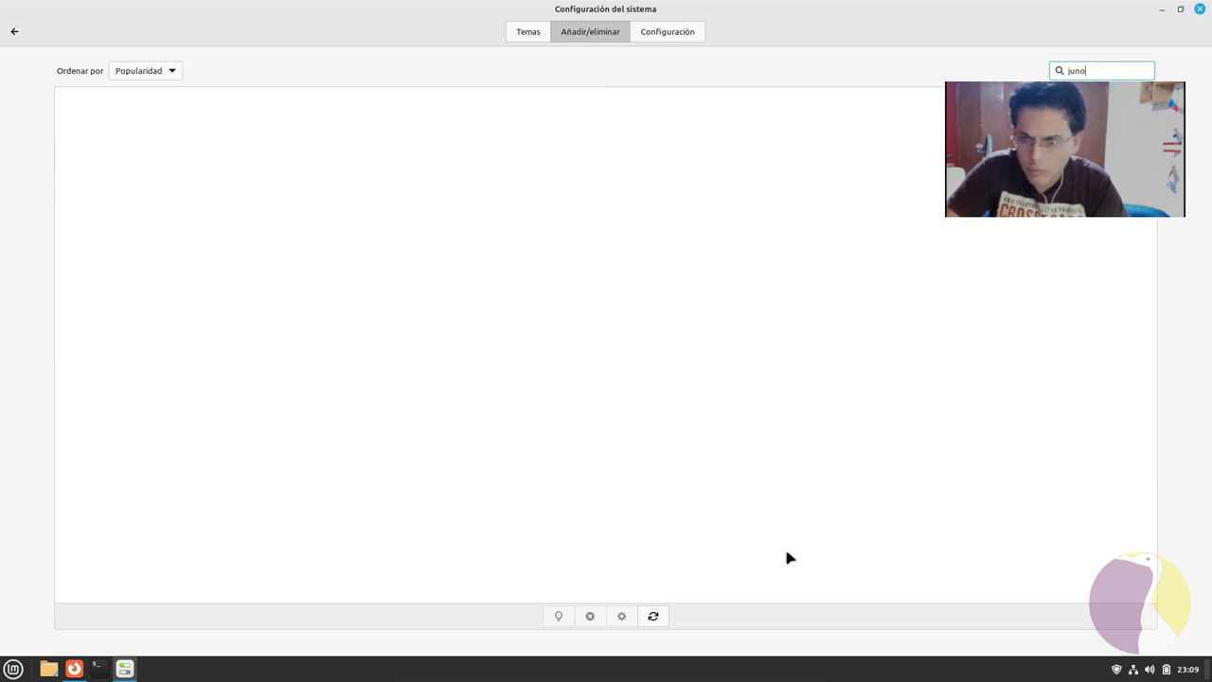
click(652, 620)
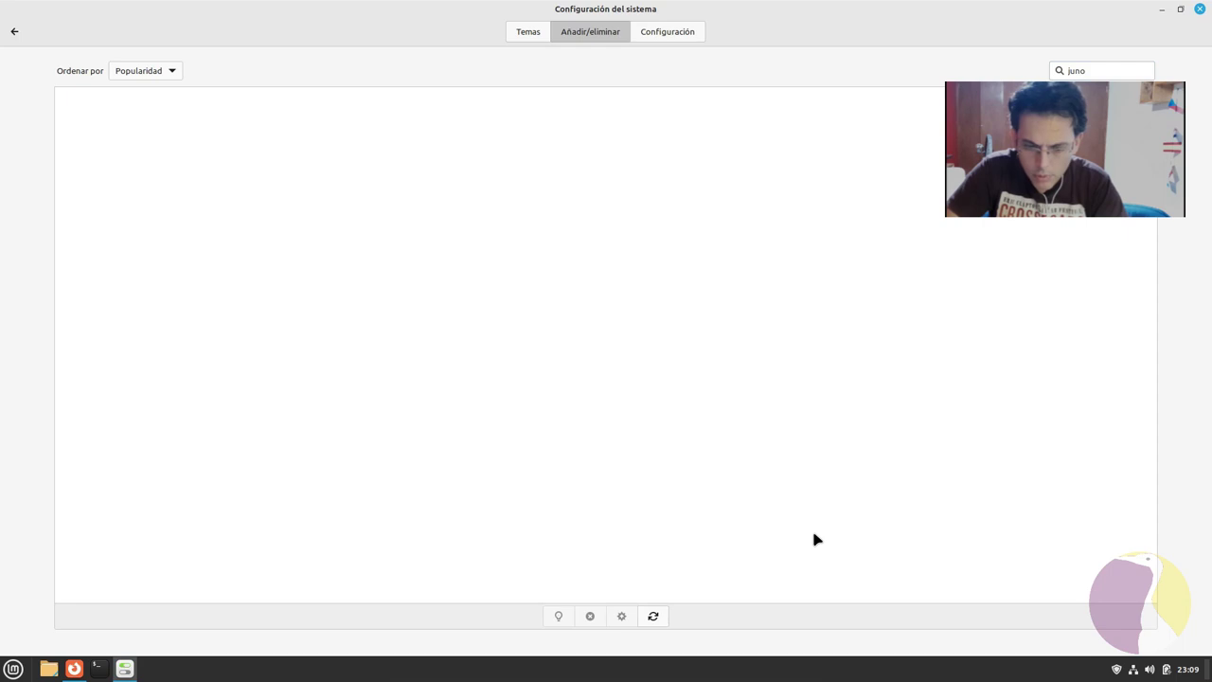
View the miscellaneous and scrollbar options for themes and return to the current theme selection
click(668, 34)
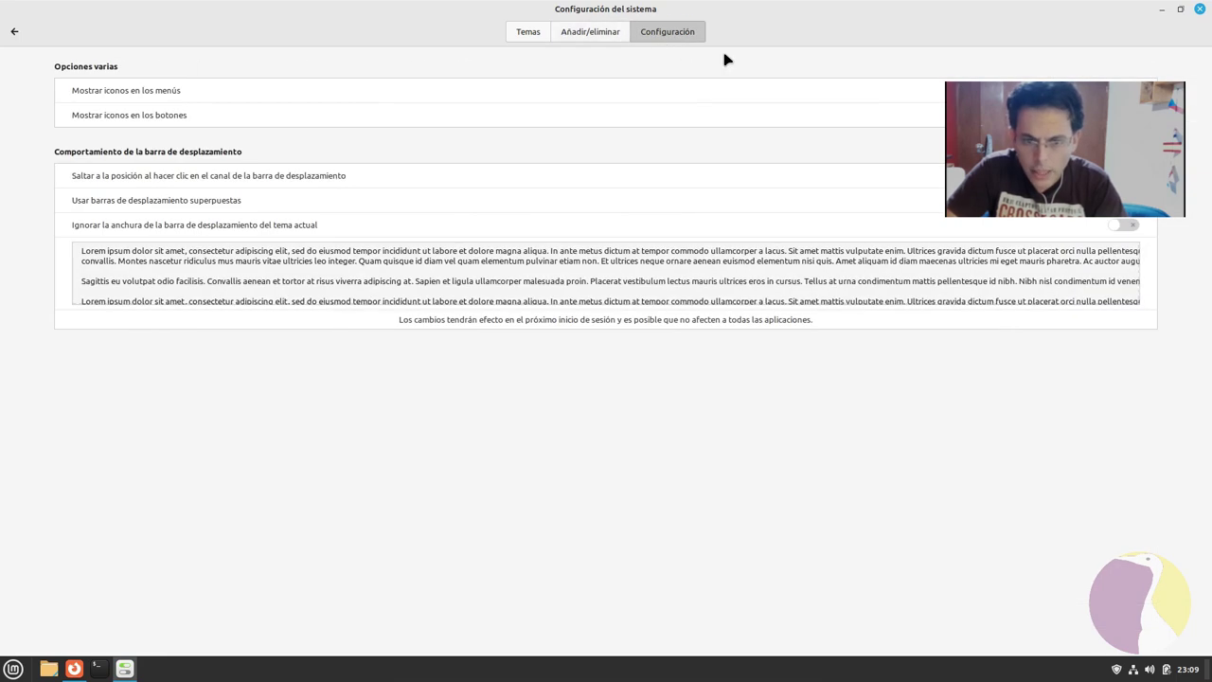
click(613, 36)
click(532, 32)
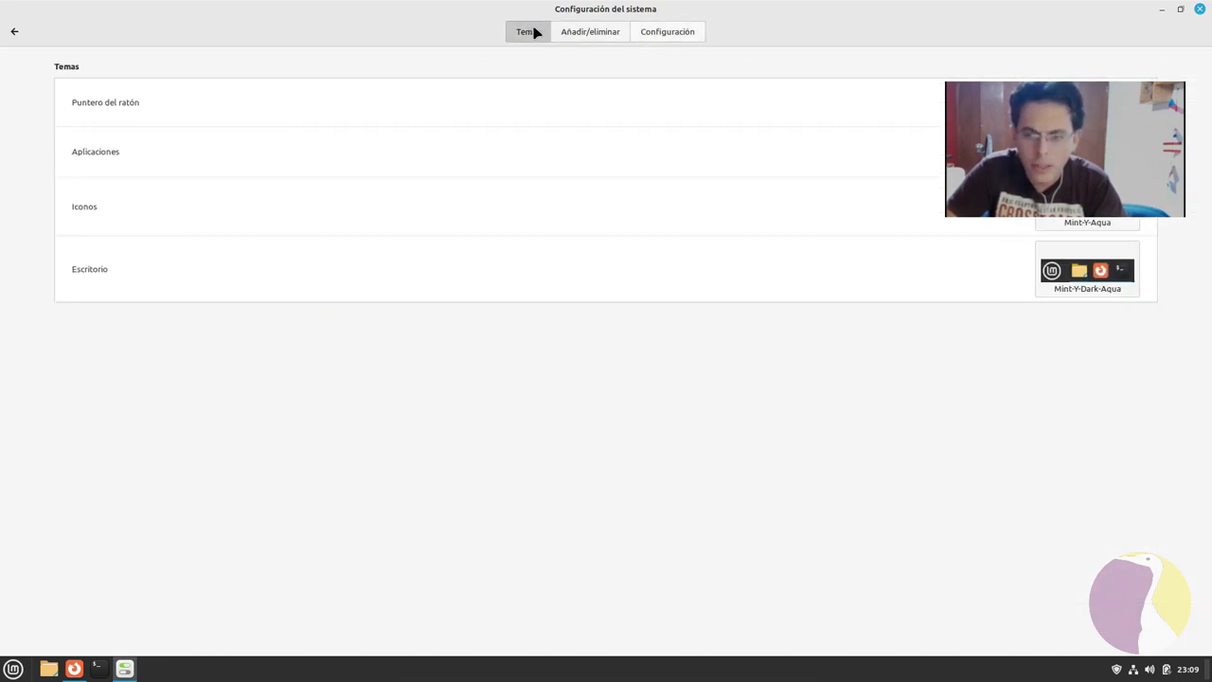
Clear the downloadable theme search, browse the full list and install the Adapta-Nokto theme
click(609, 27)
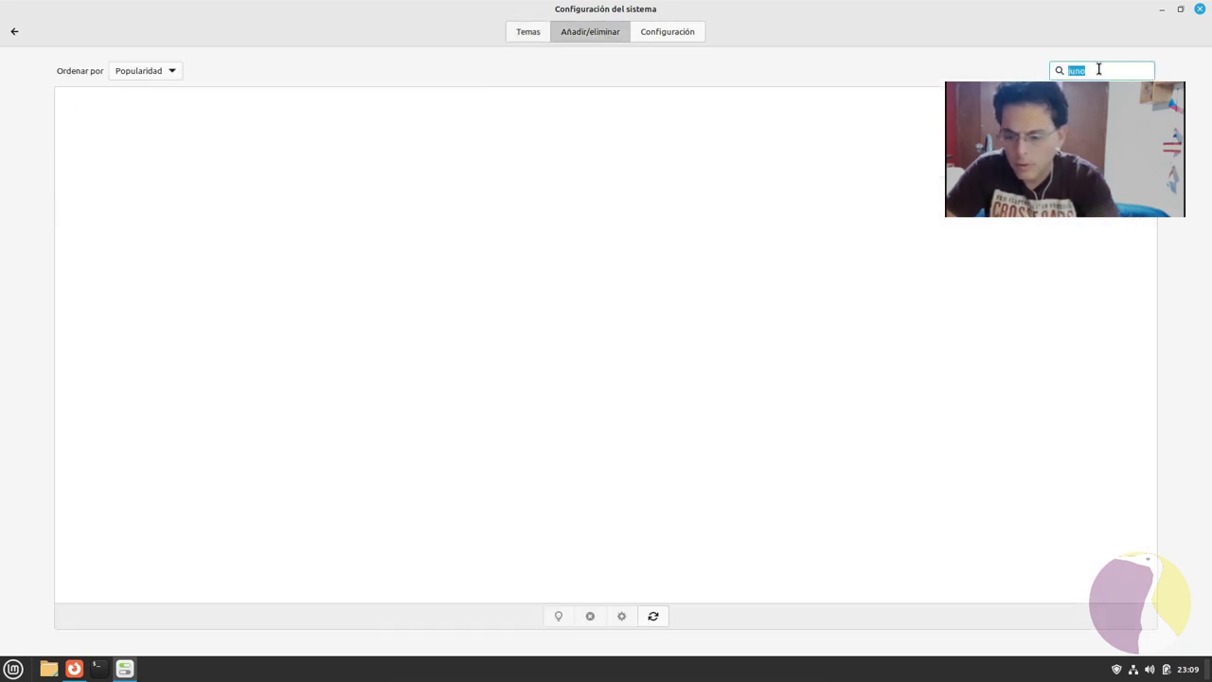
key(BackSpace)
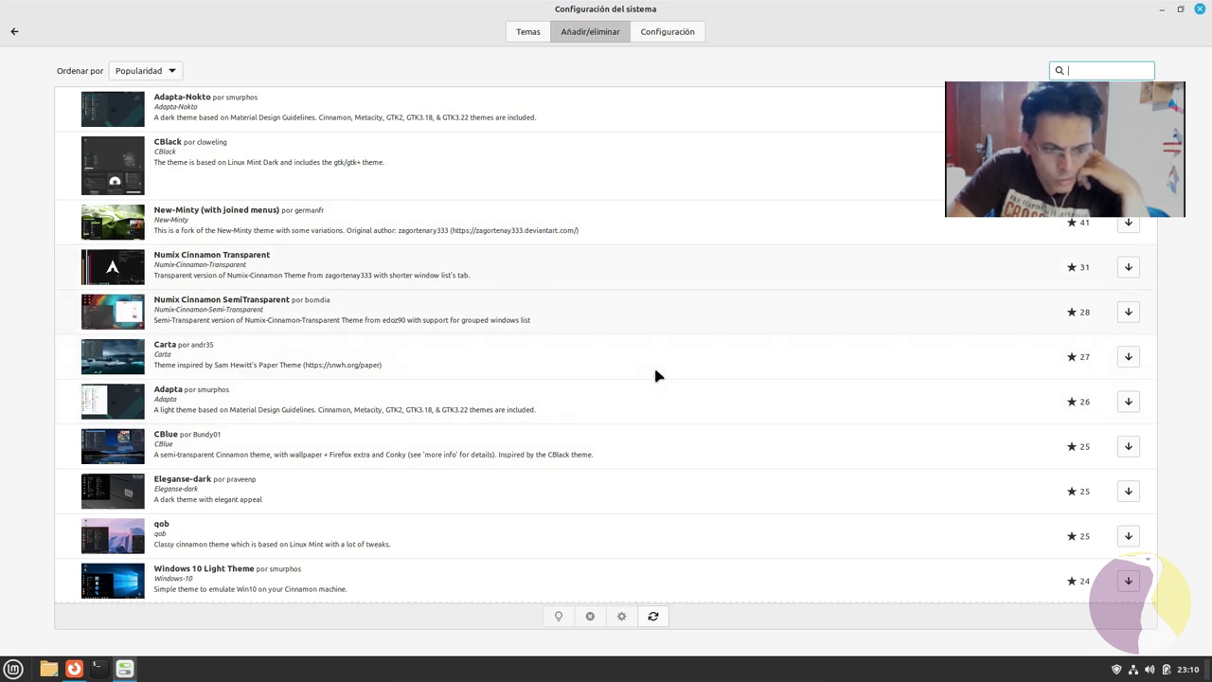
scroll(469, 405, down, 3)
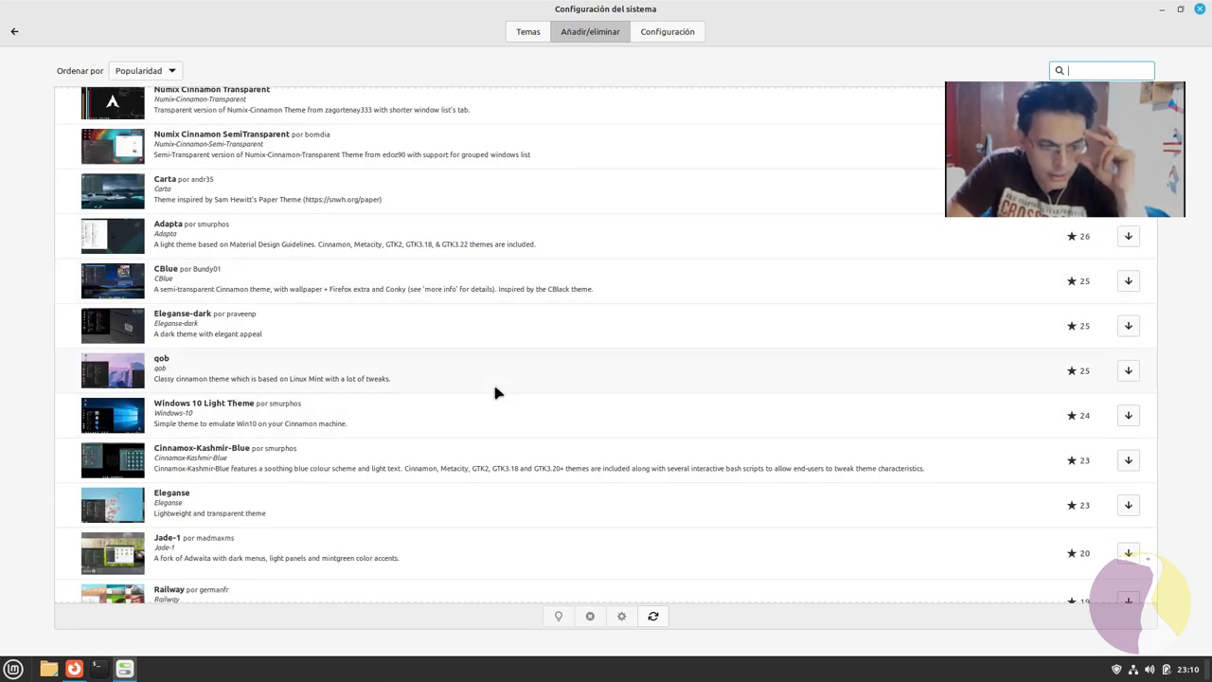
scroll(495, 392, down, 7)
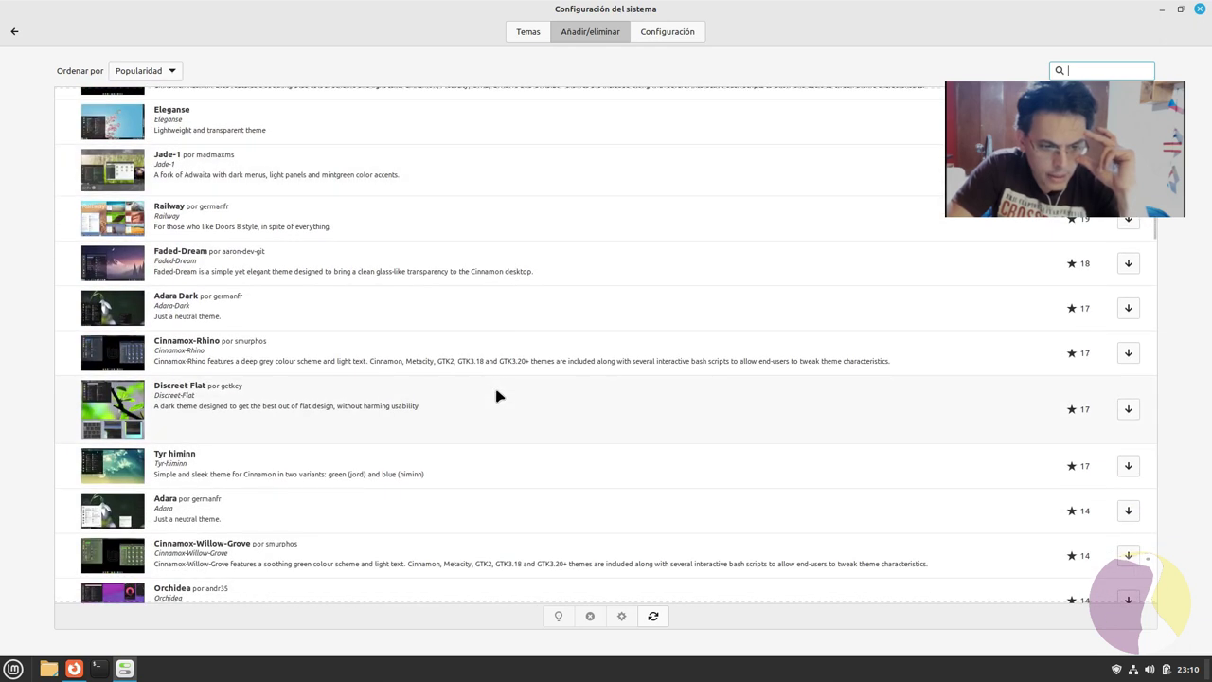
scroll(495, 394, up, 8)
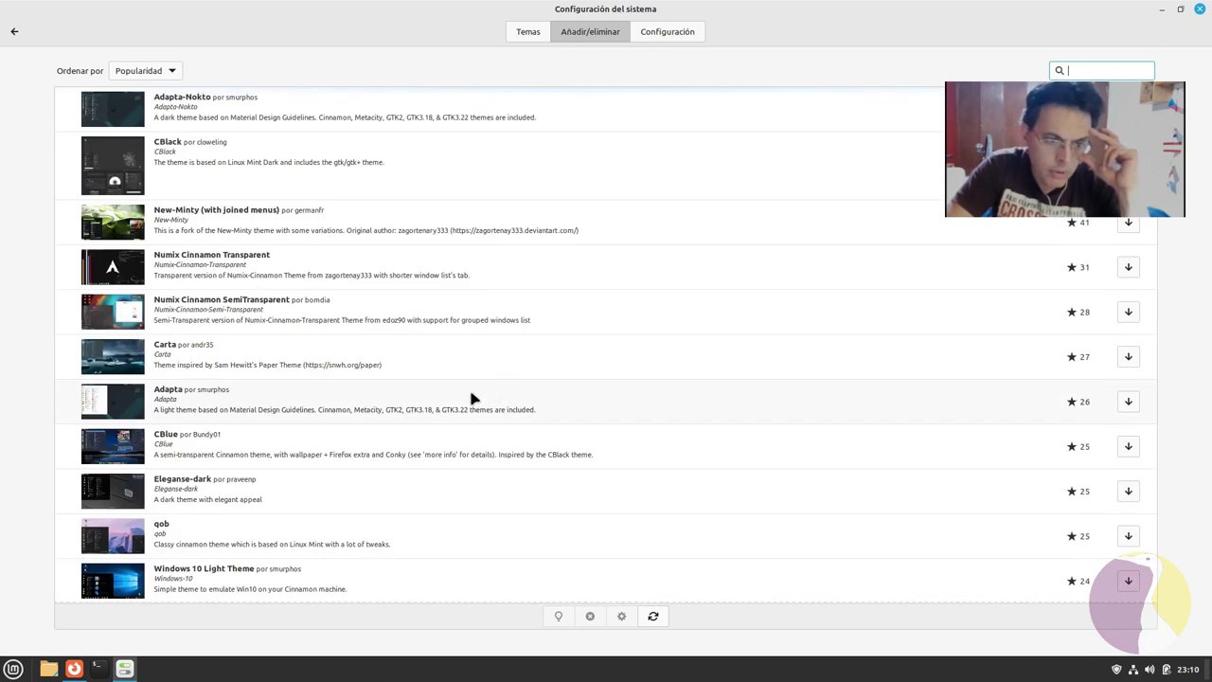
click(1128, 108)
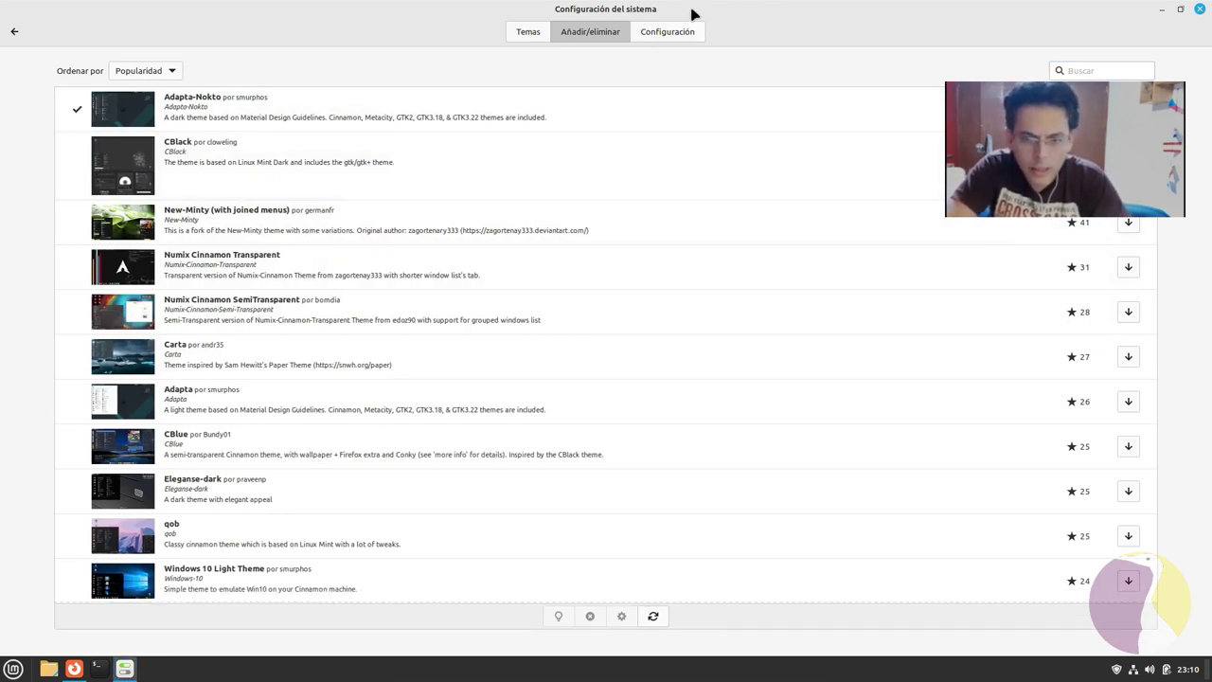
View the themes' miscellaneous and scrollbar options, return to the theme selection and look through the mouse pointer themes
click(665, 26)
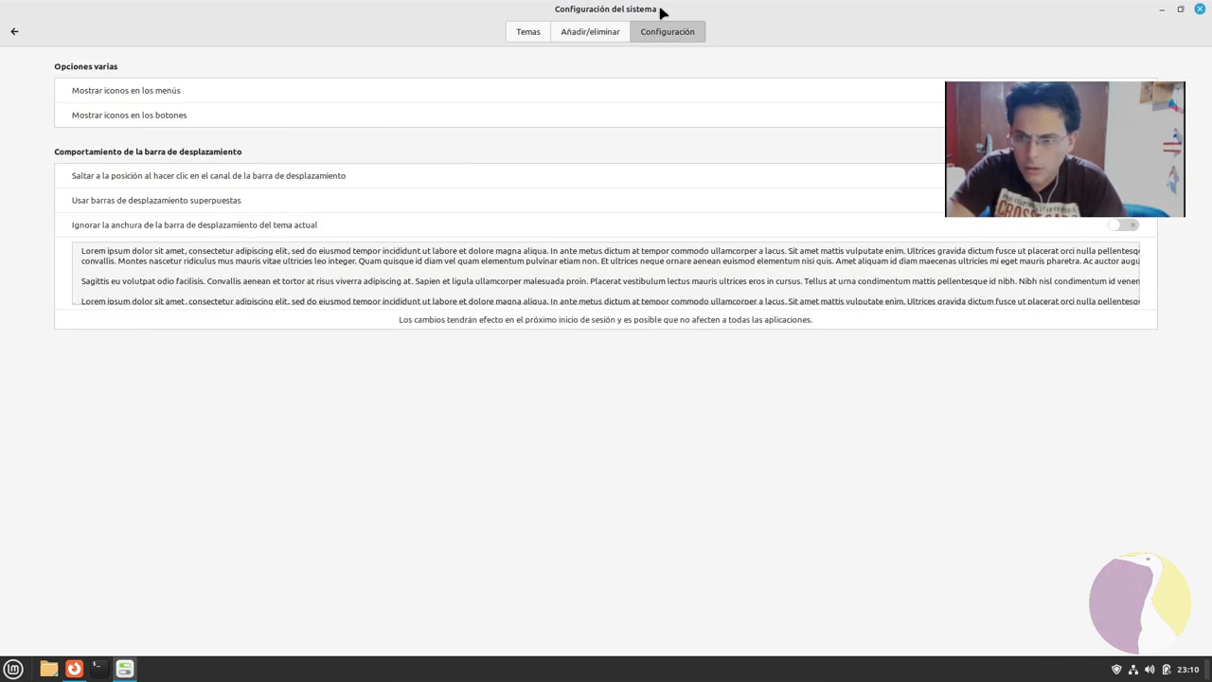
click(516, 32)
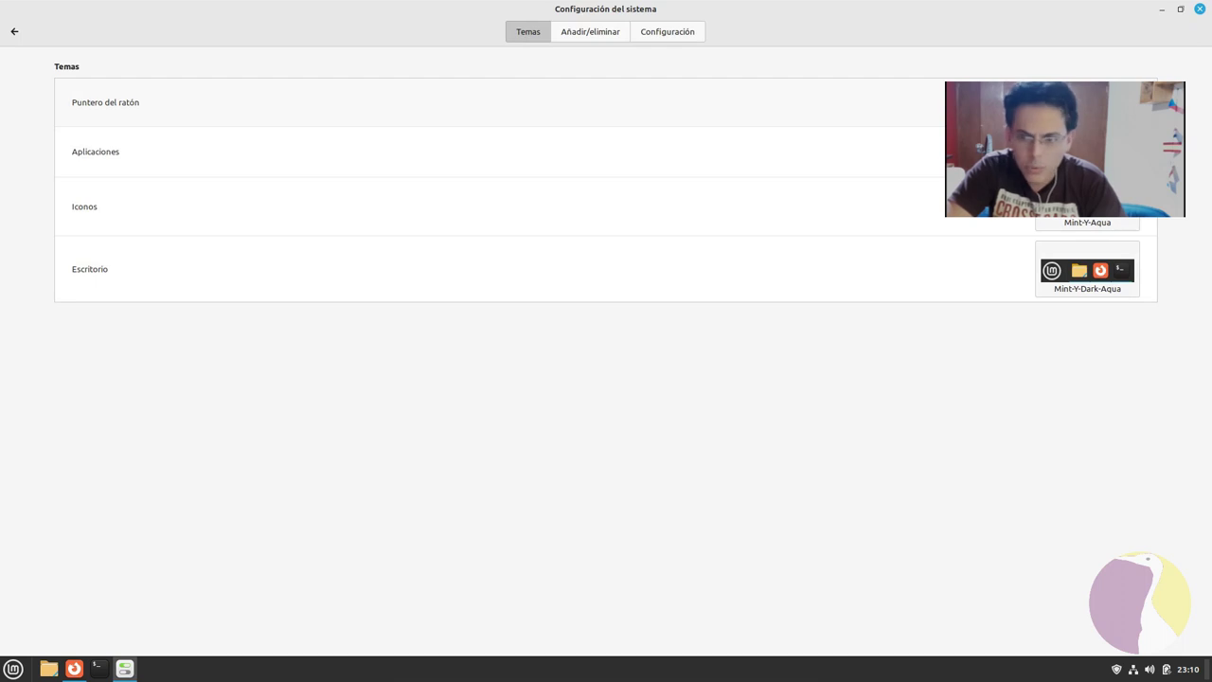
click(1080, 104)
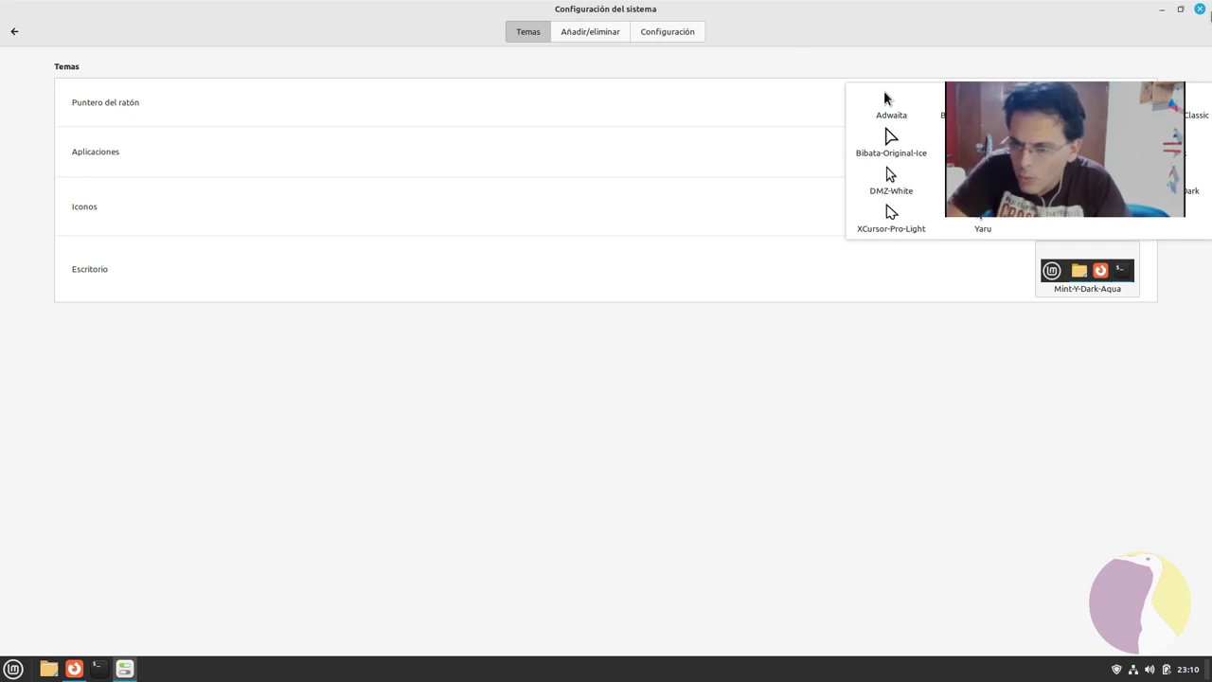
click(1062, 6)
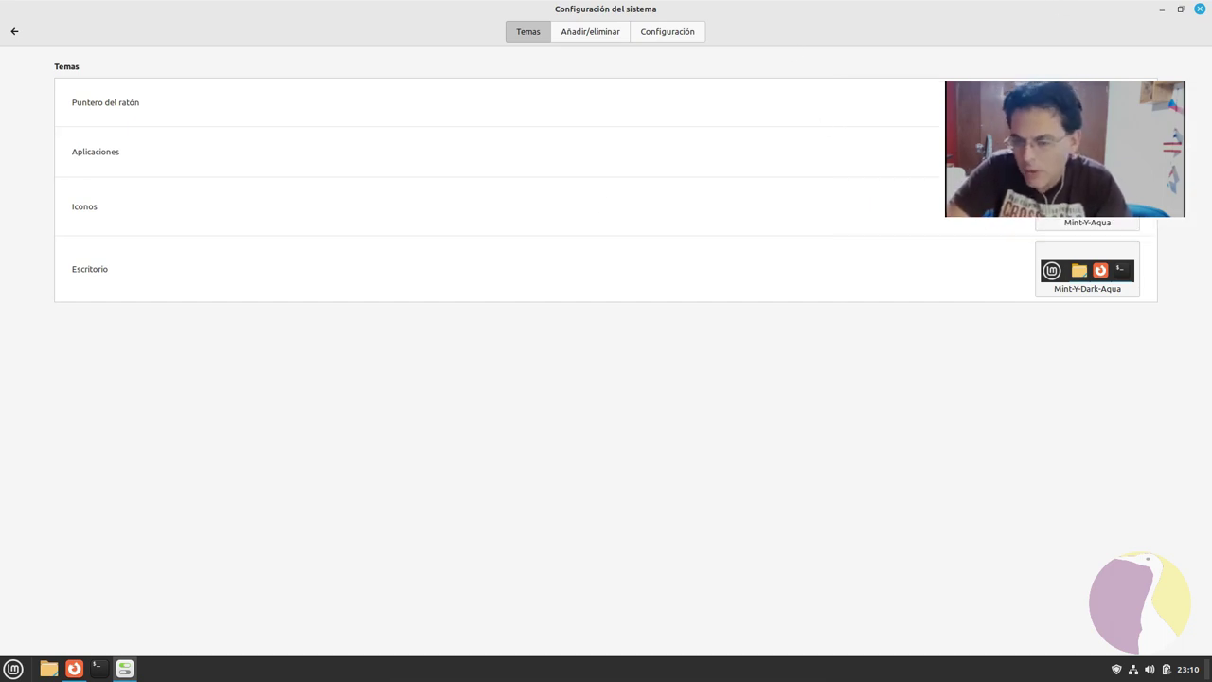
Set both the applications (Aplicaciones) theme and the desktop (Escritorio) theme to Adapta-Nokto
click(1087, 154)
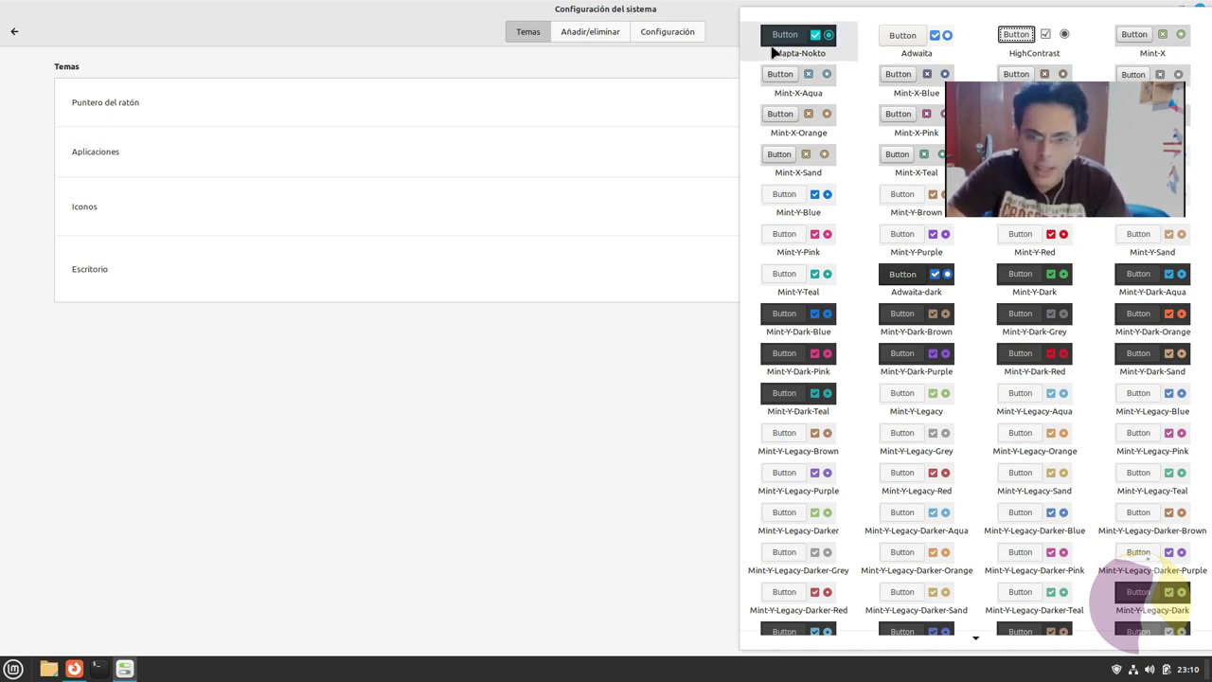
click(877, 320)
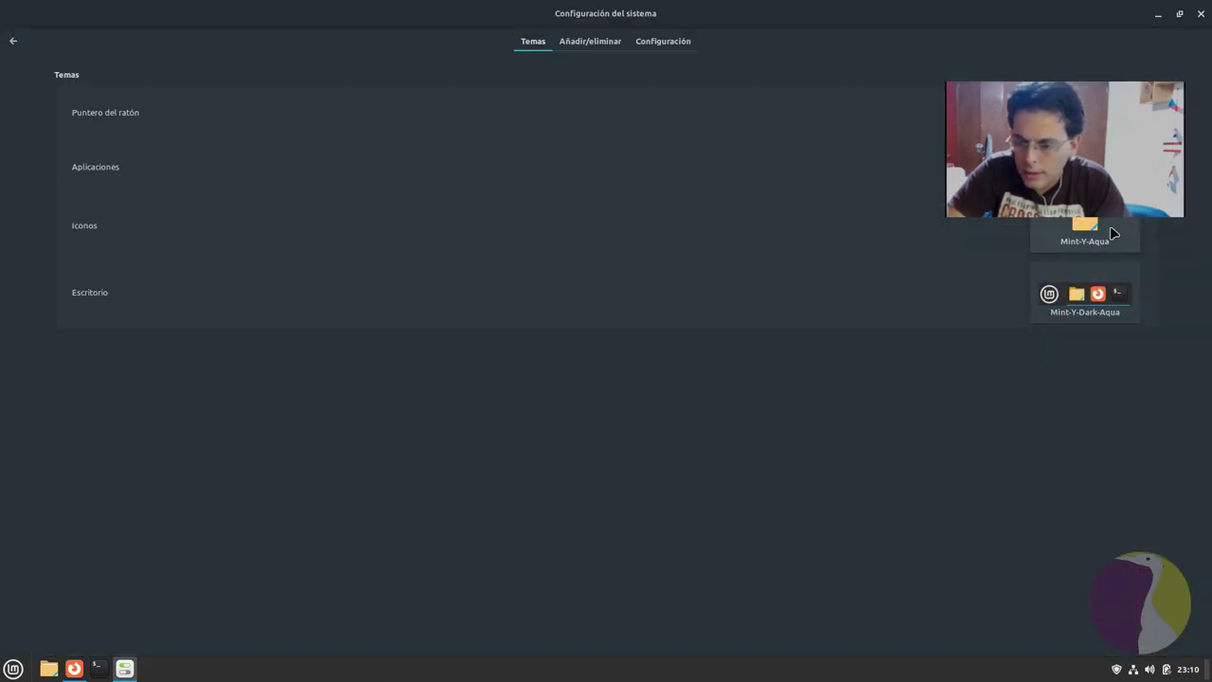
click(1120, 320)
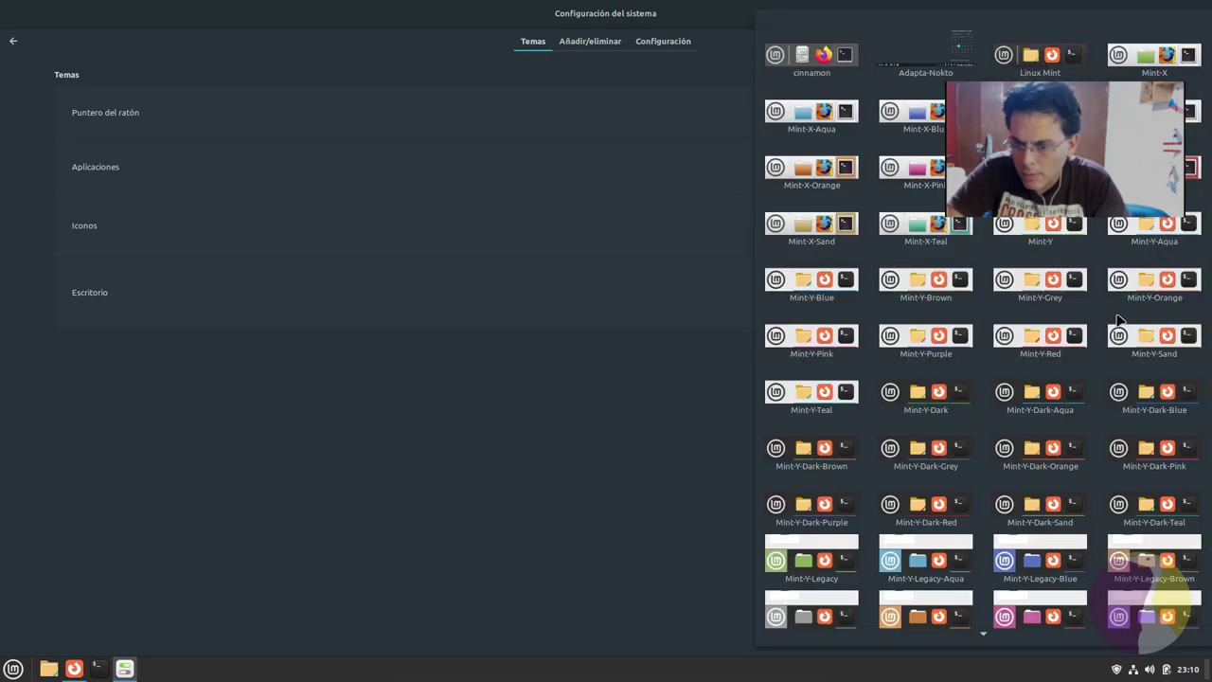
click(913, 71)
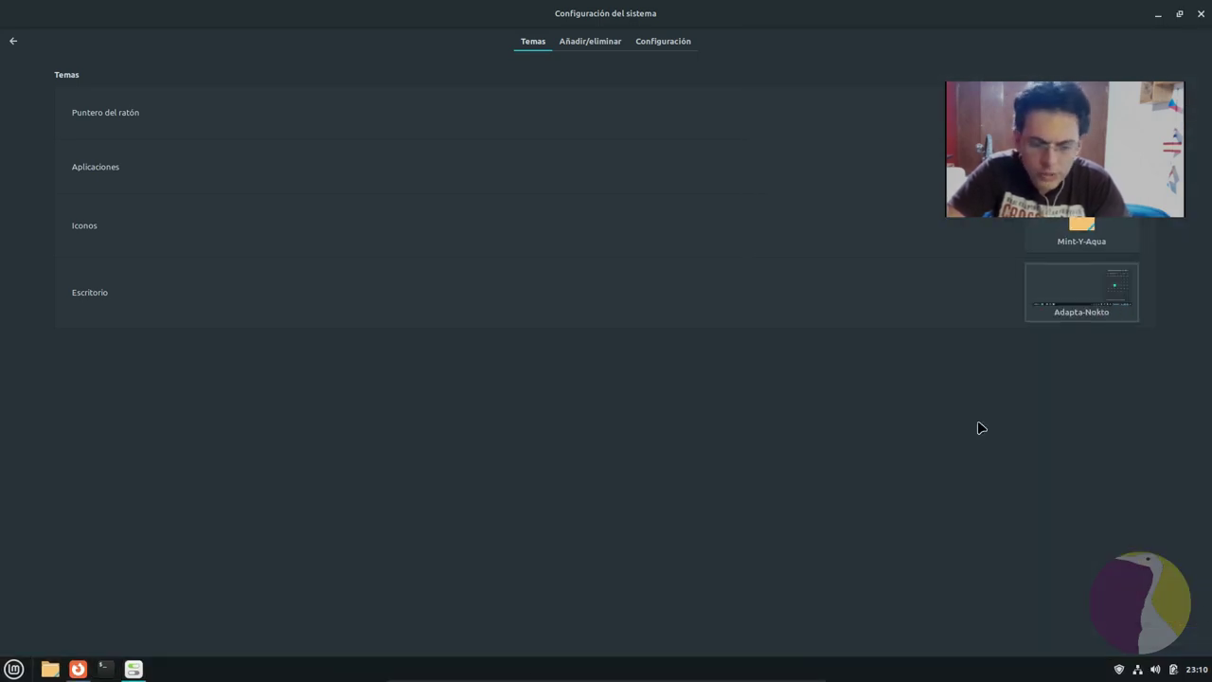
Minimize the settings and browser windows and view the main application menu in the new theme
click(1157, 14)
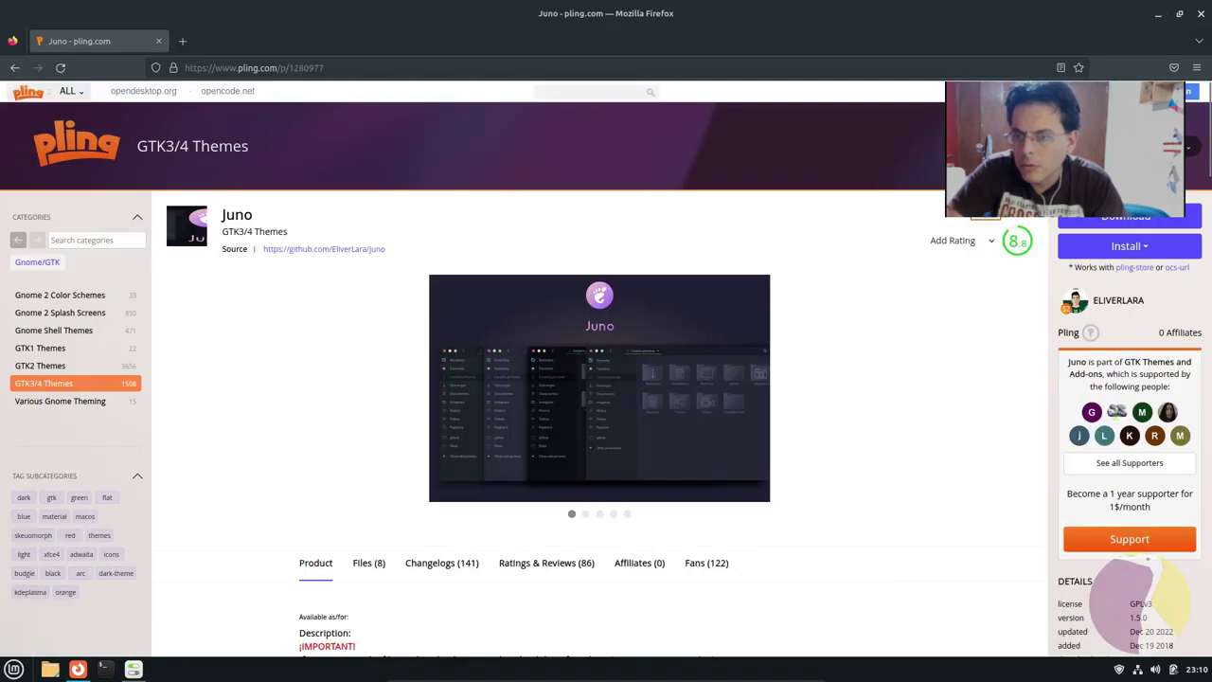
click(1160, 14)
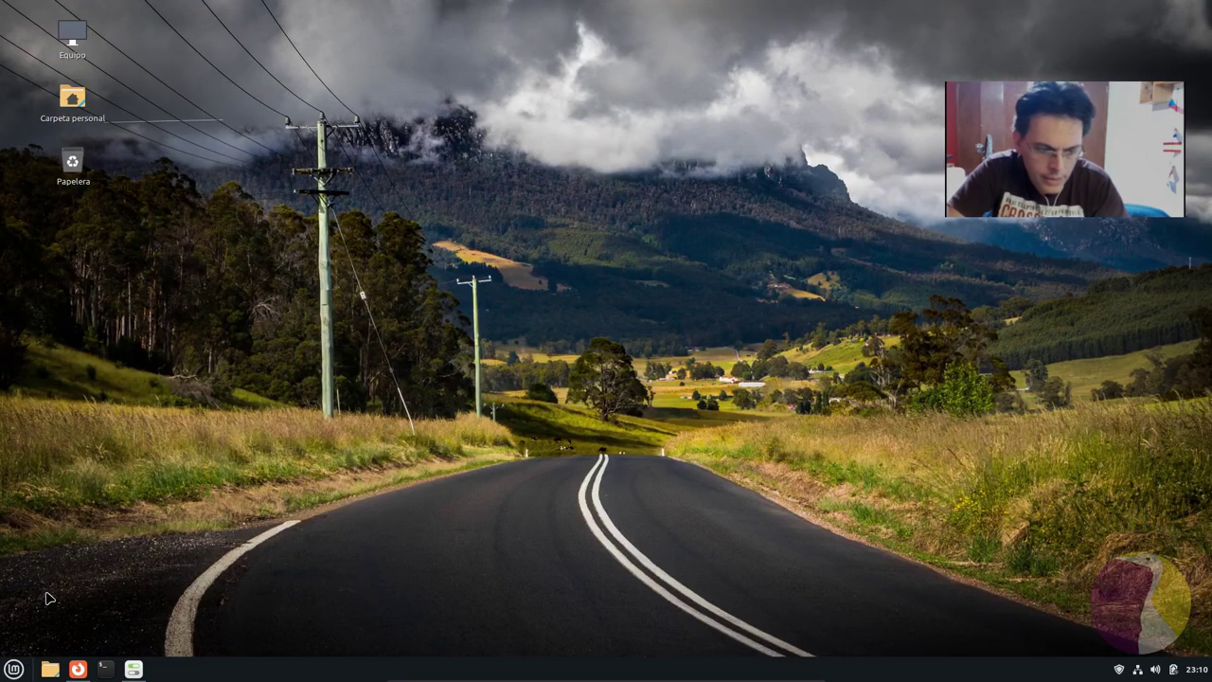
click(13, 669)
mouse_move(107, 518)
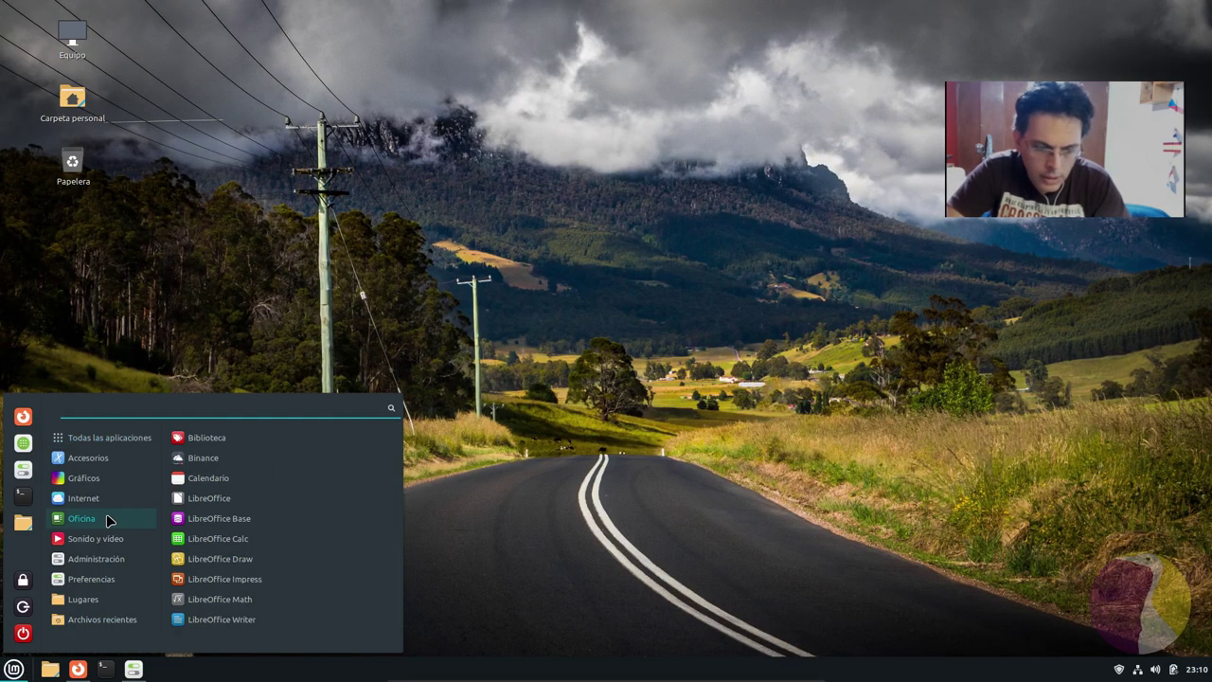
click(1013, 568)
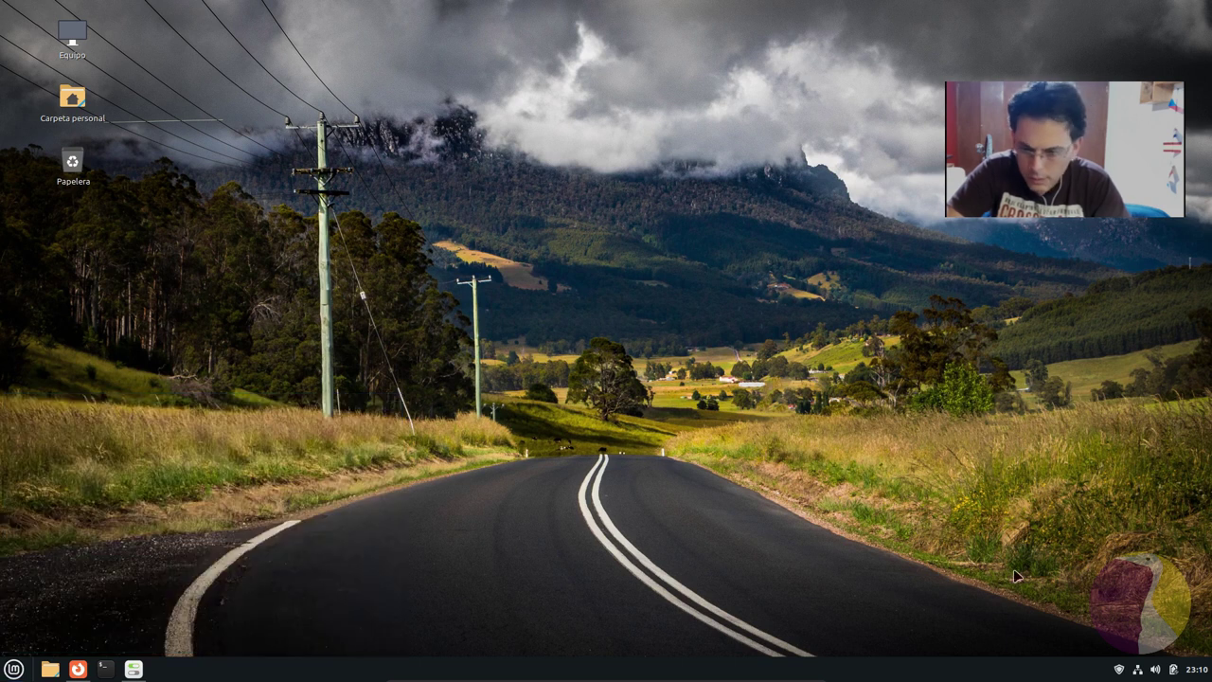
Check how the calendar, sound and network popups of the system tray look in the new theme
click(1198, 668)
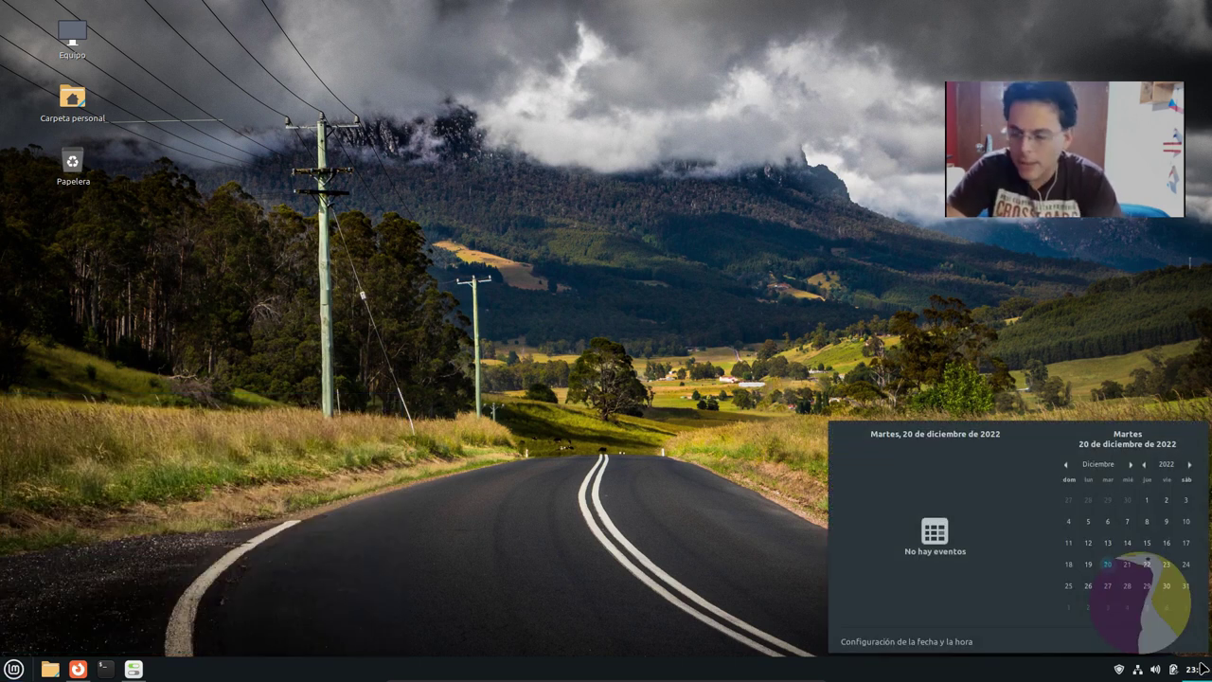
click(1198, 668)
click(1156, 668)
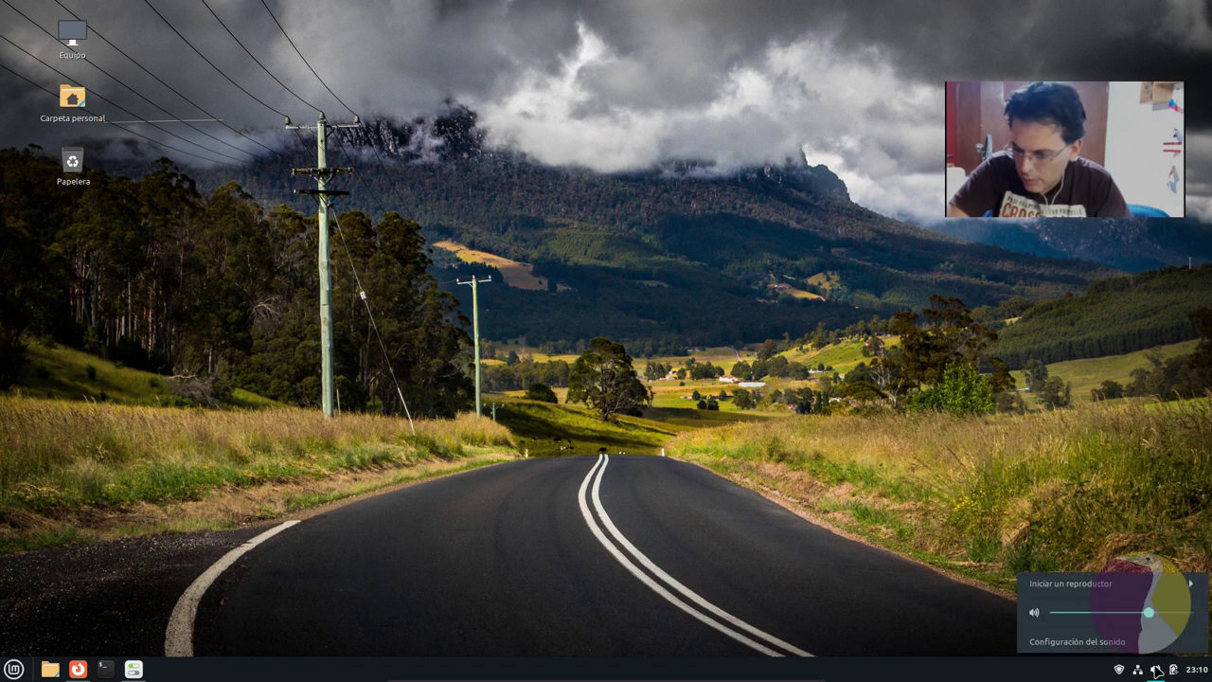
click(1158, 670)
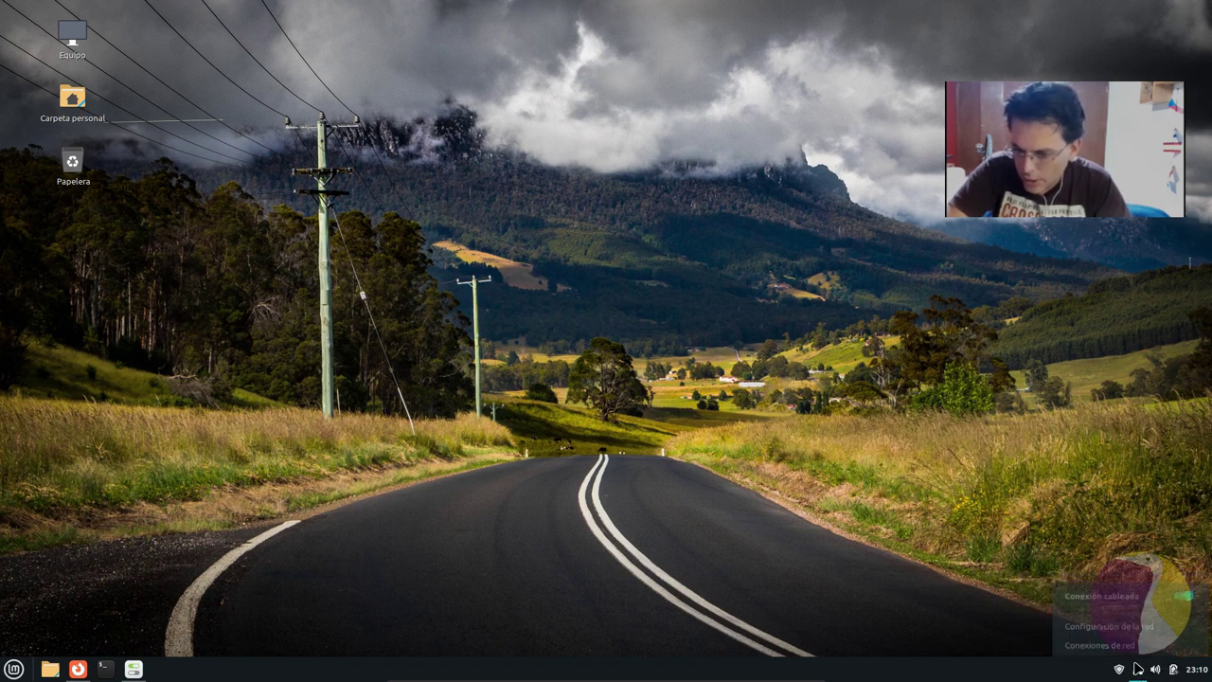
click(1118, 668)
click(1118, 668)
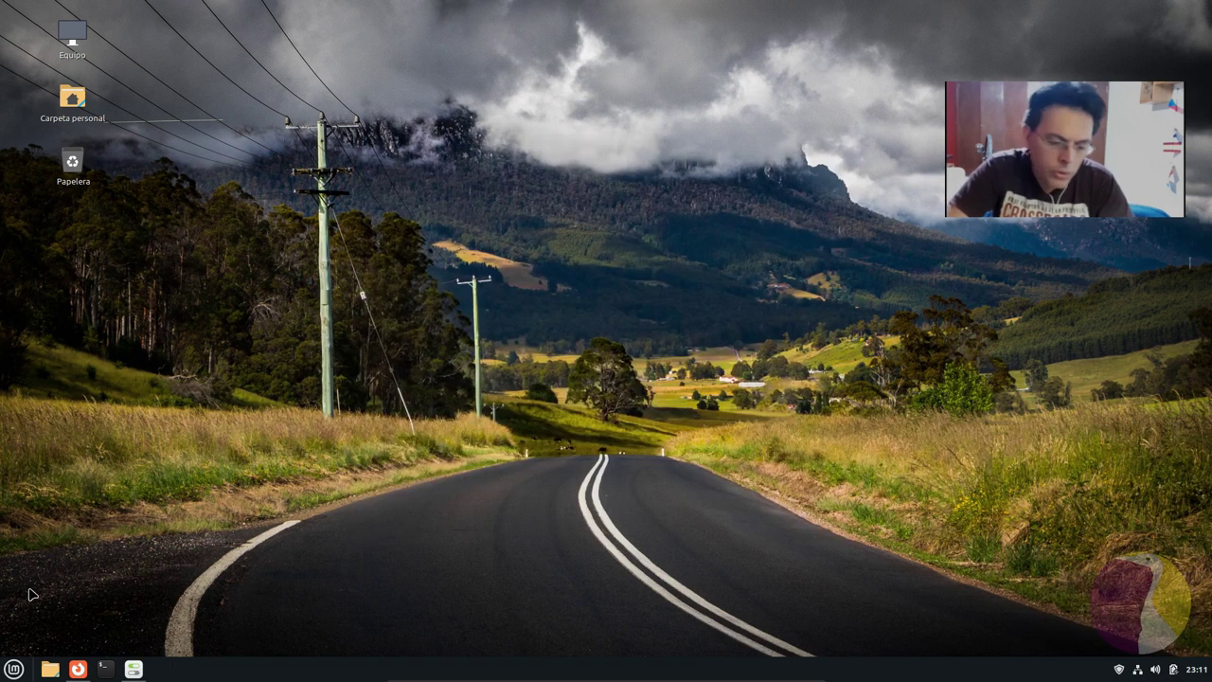
Return to Configuración del sistema and show the list of downloadable themes
click(133, 669)
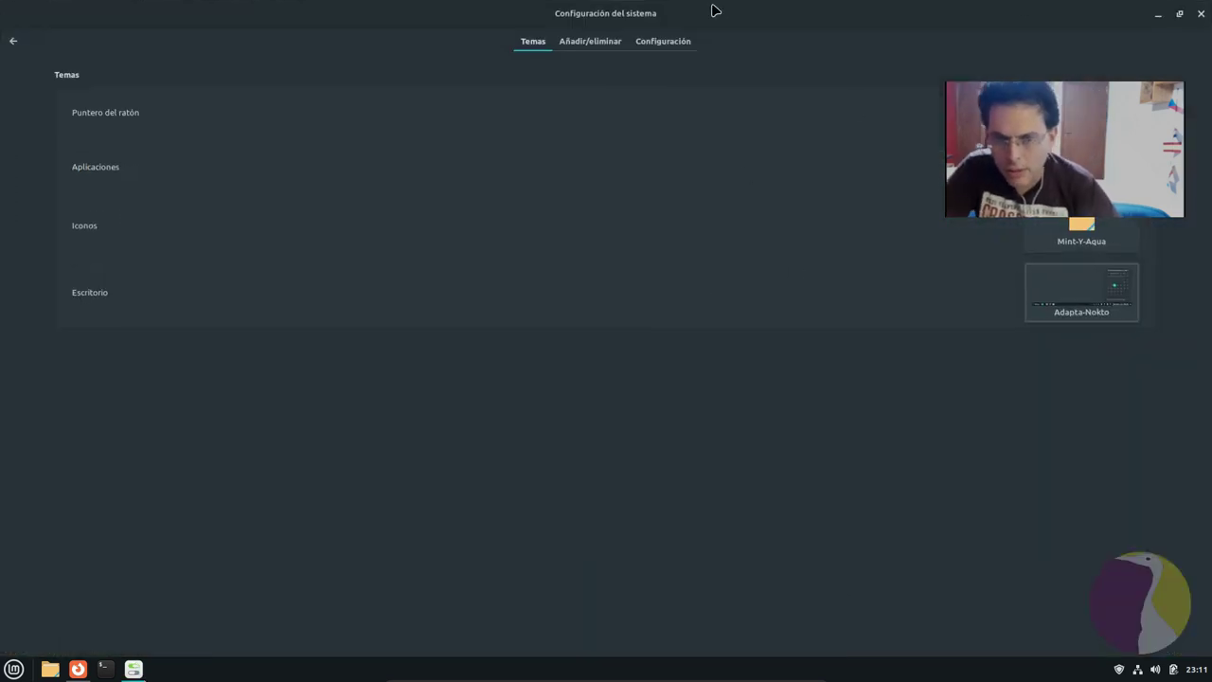
click(593, 43)
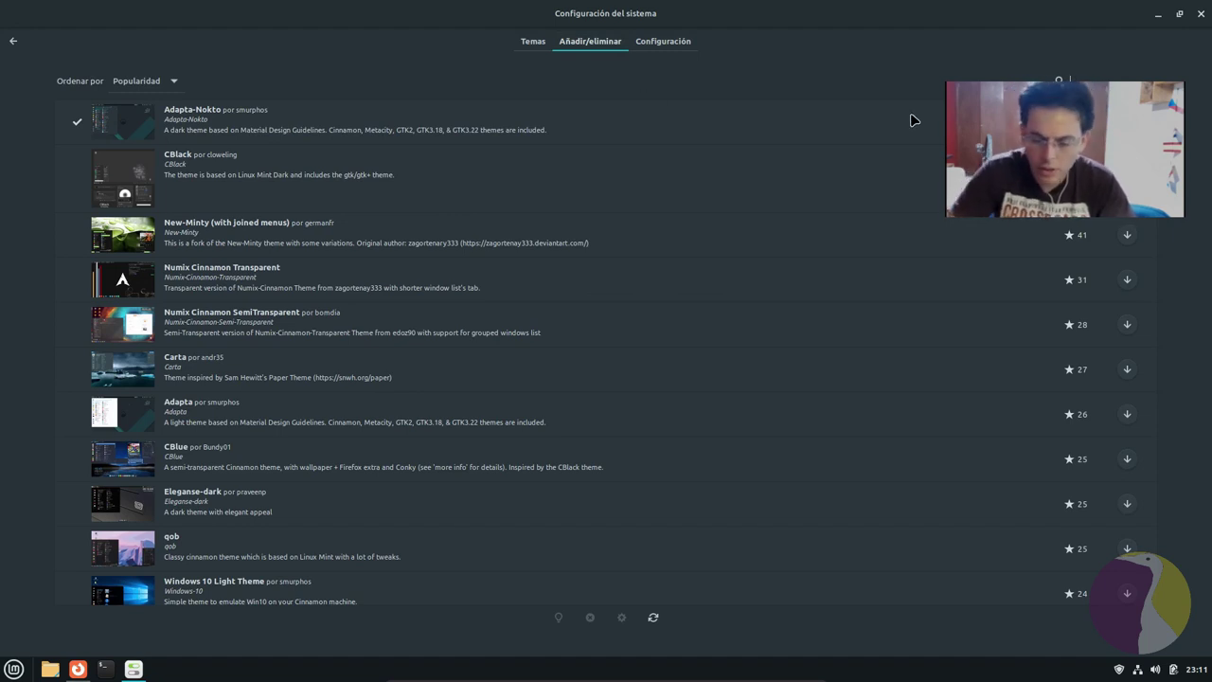
text(tunel)
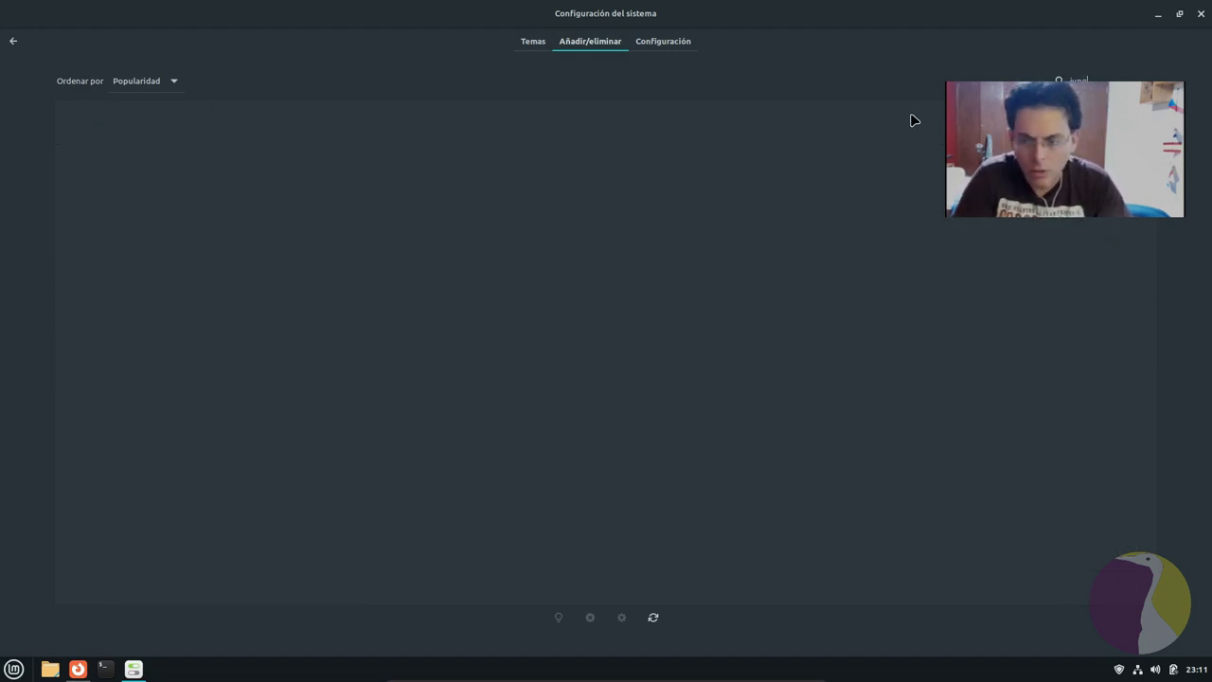
key(BackSpace)
key(BackSpace)
key(BackSpace)
key(BackSpace)
key(BackSpace)
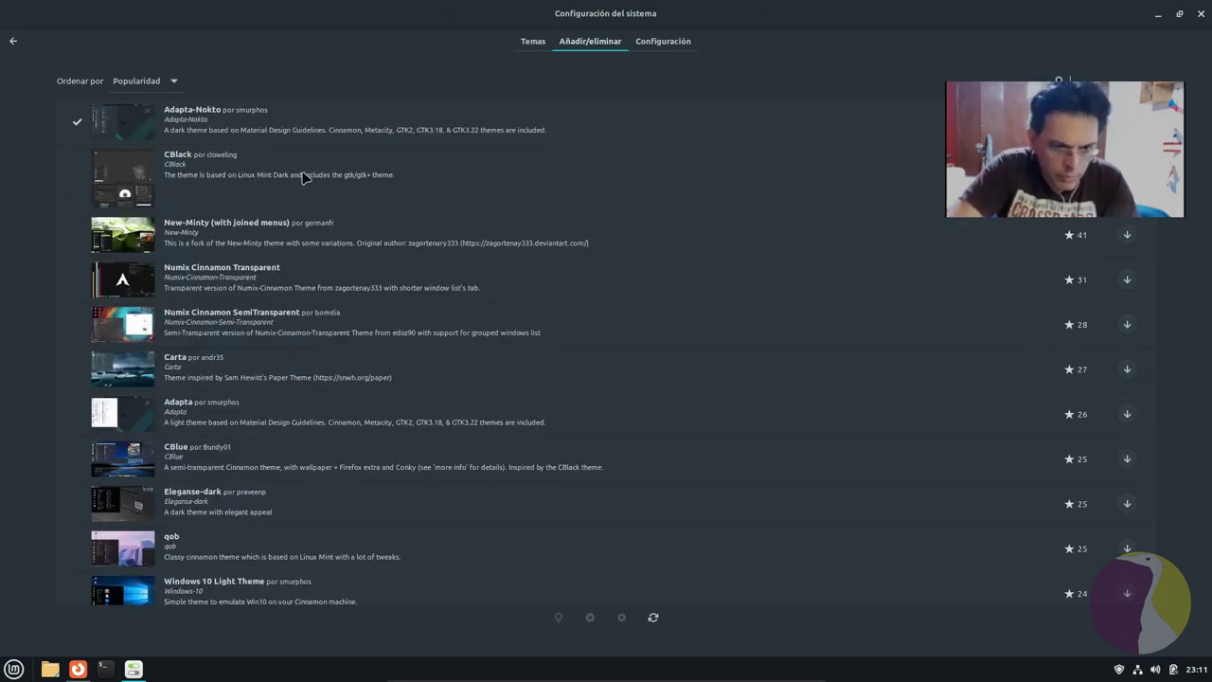
Install the Numix Cinnamon Transparent theme and choose Numix-Cinnamon-Transparent as the desktop theme
click(1126, 279)
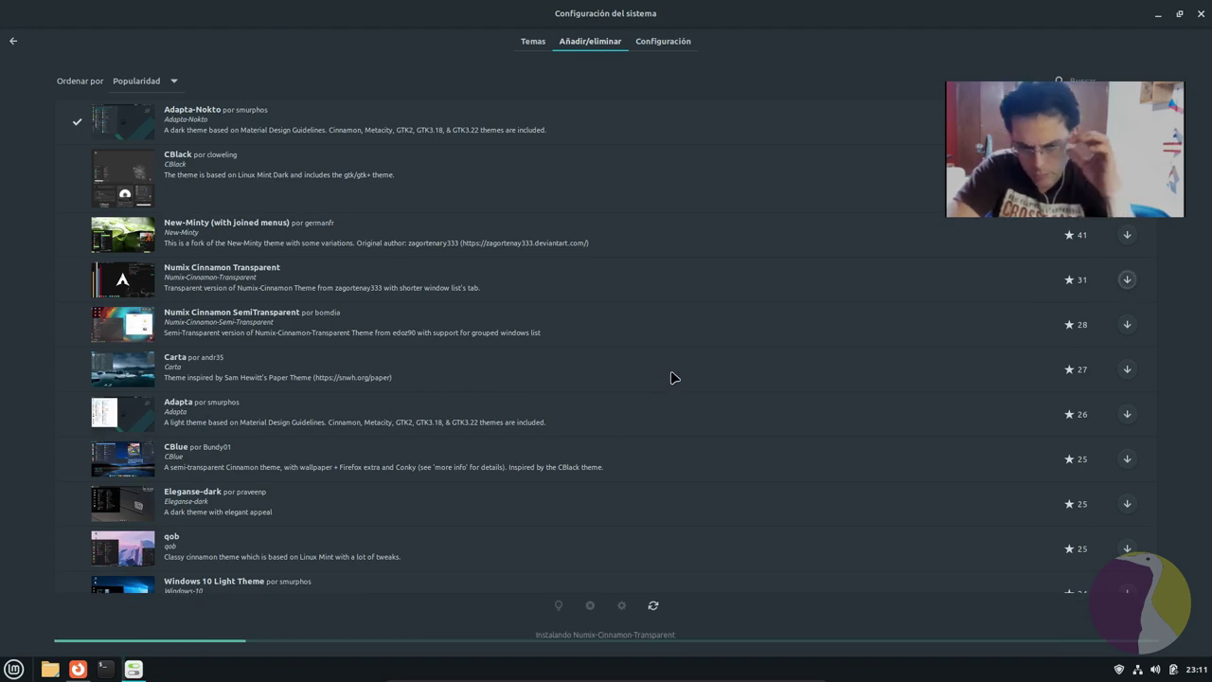
click(535, 40)
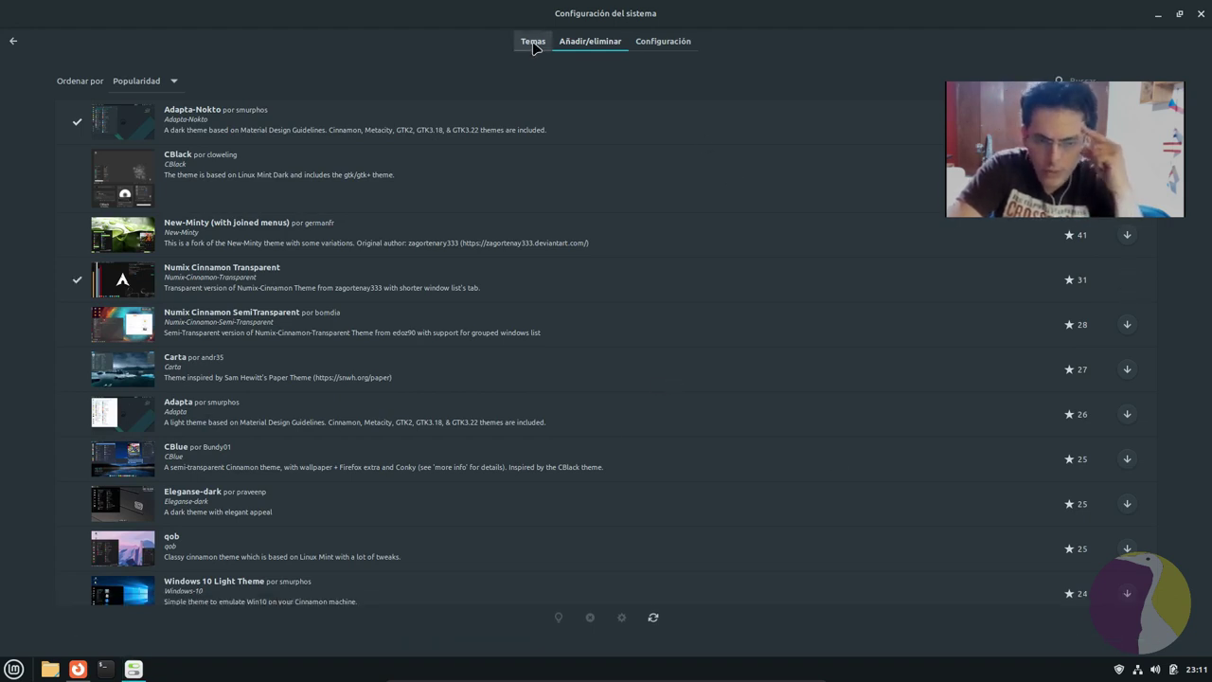
click(1086, 322)
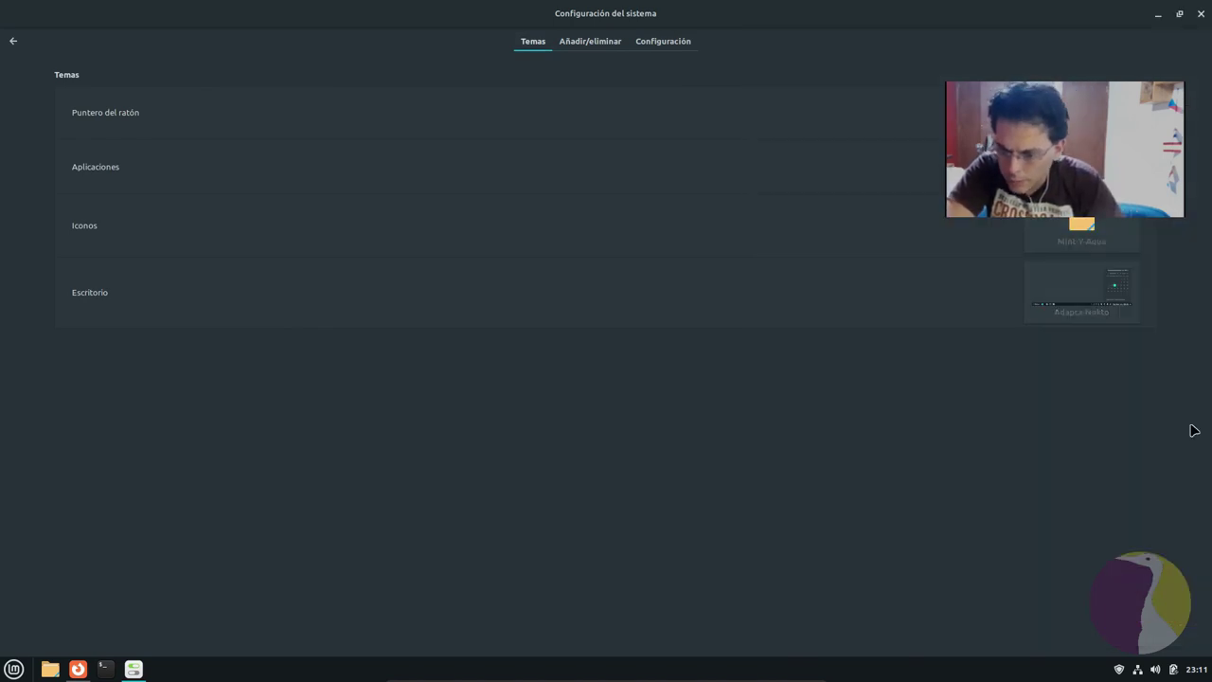
click(1125, 319)
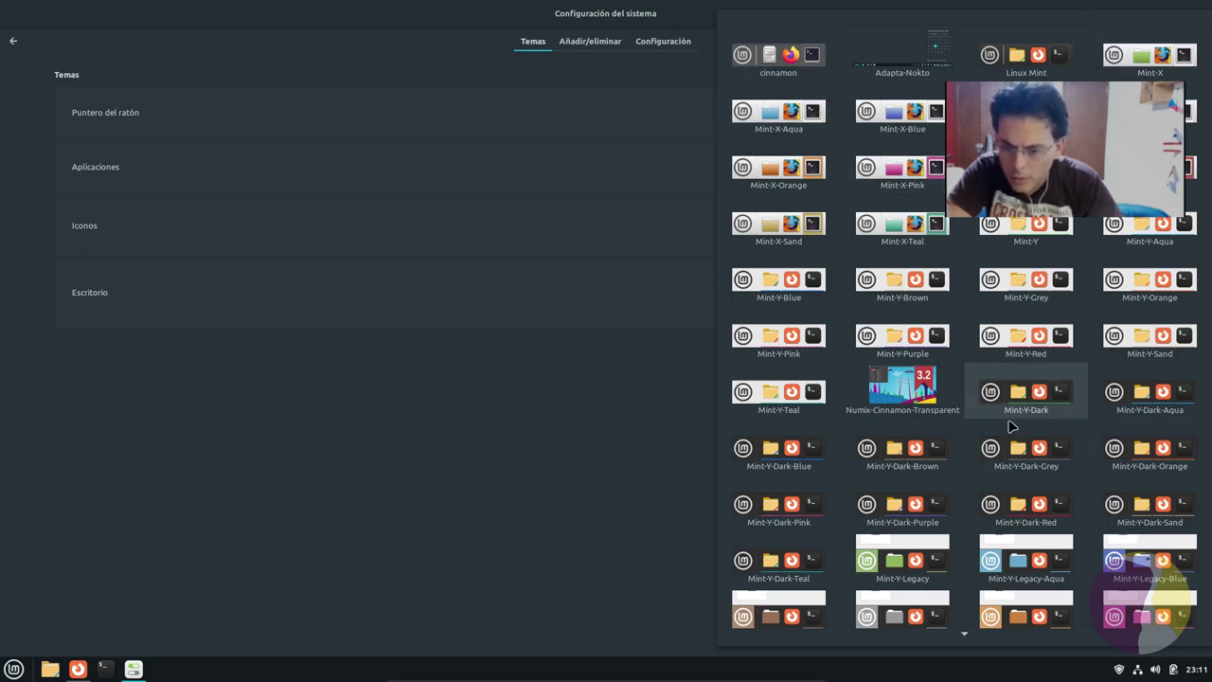
click(923, 402)
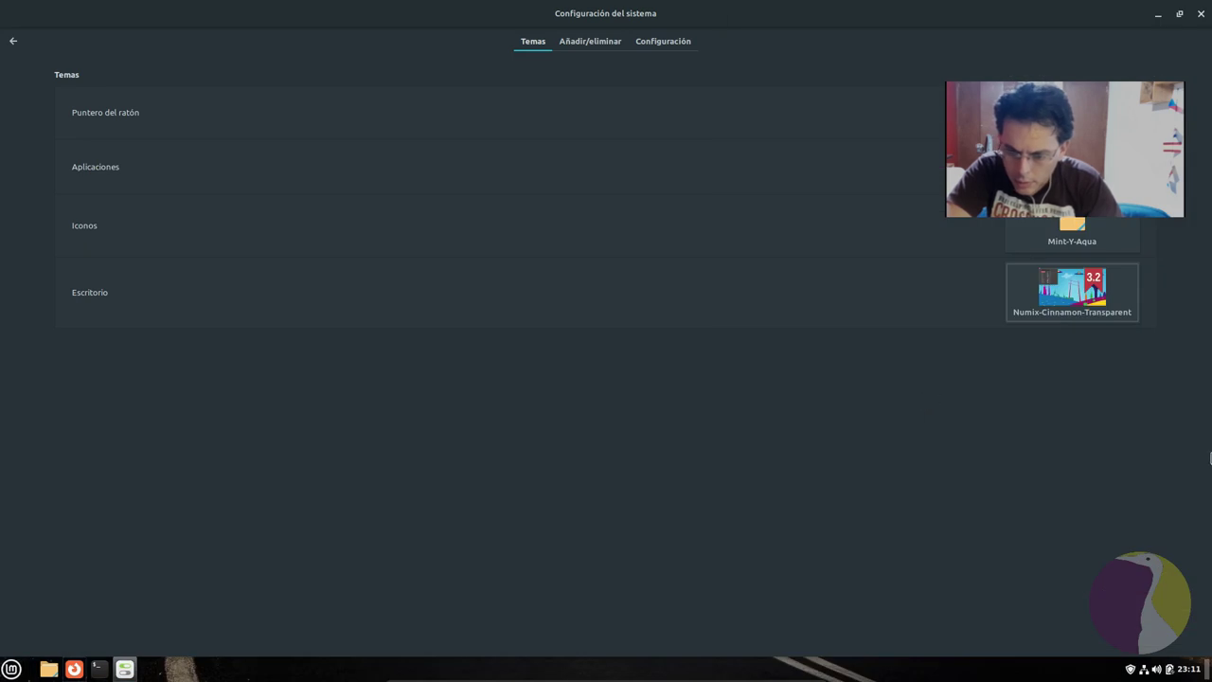
Check the calendar popup in the new desktop theme and look through the available application themes without choosing one
click(1193, 671)
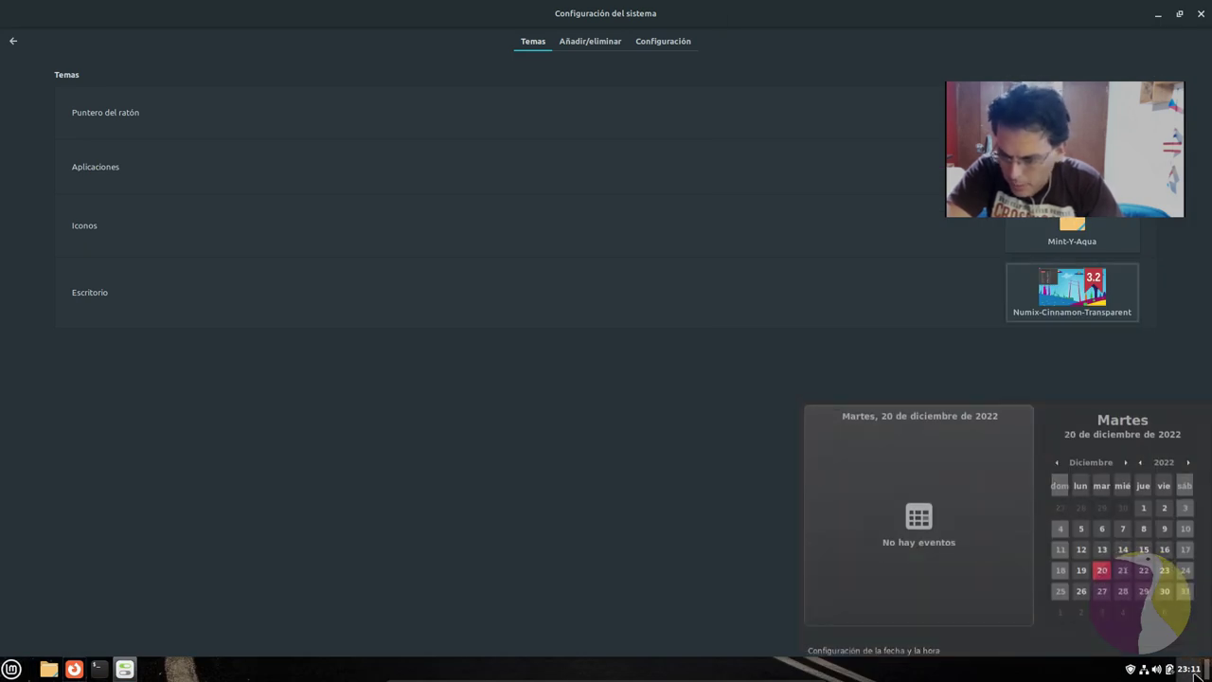
click(1192, 671)
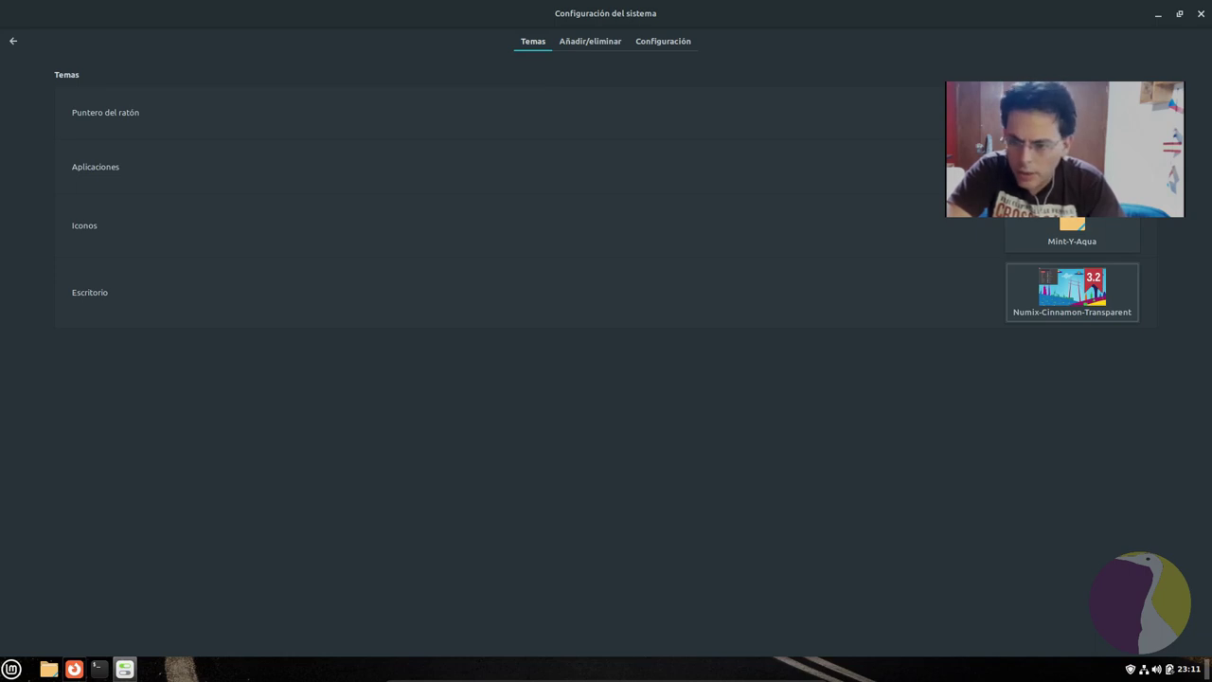
click(1072, 166)
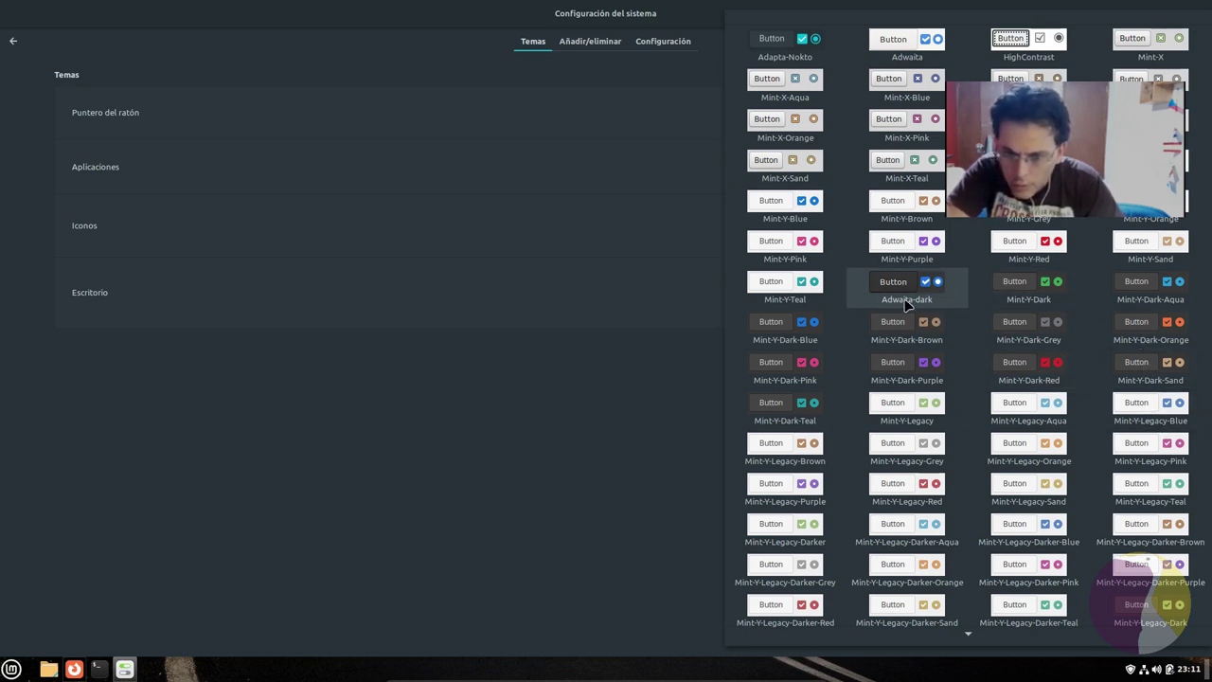
mouse_move(1186, 640)
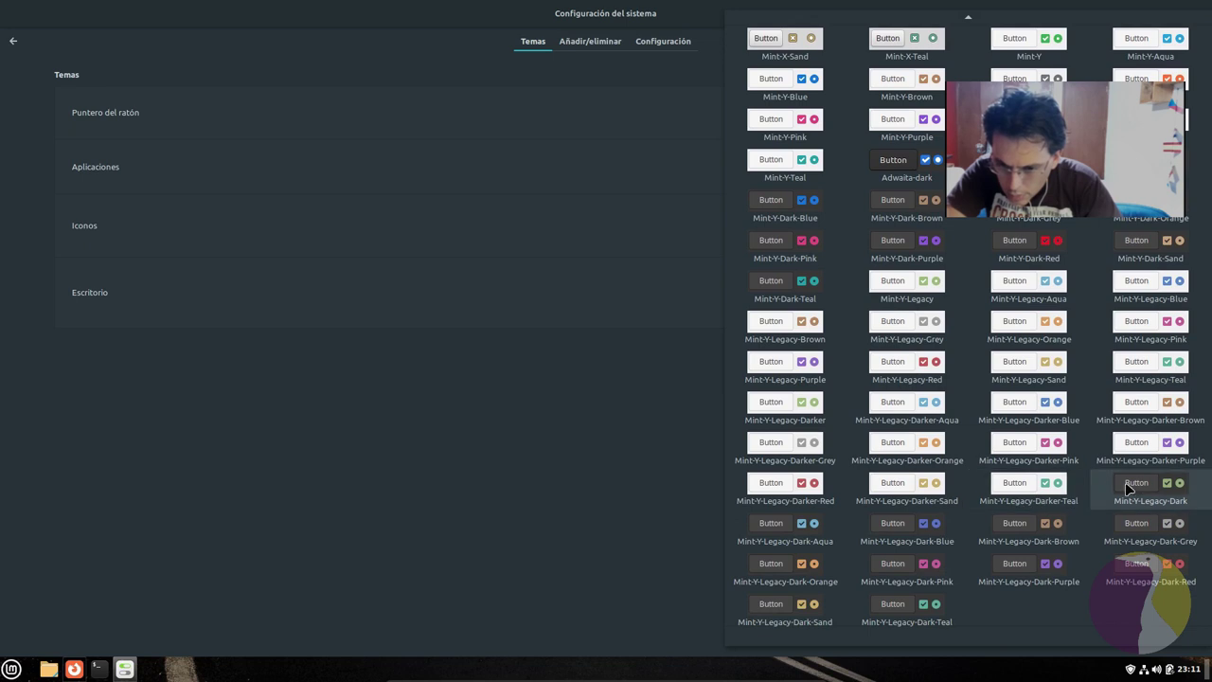
scroll(878, 442, up, 2)
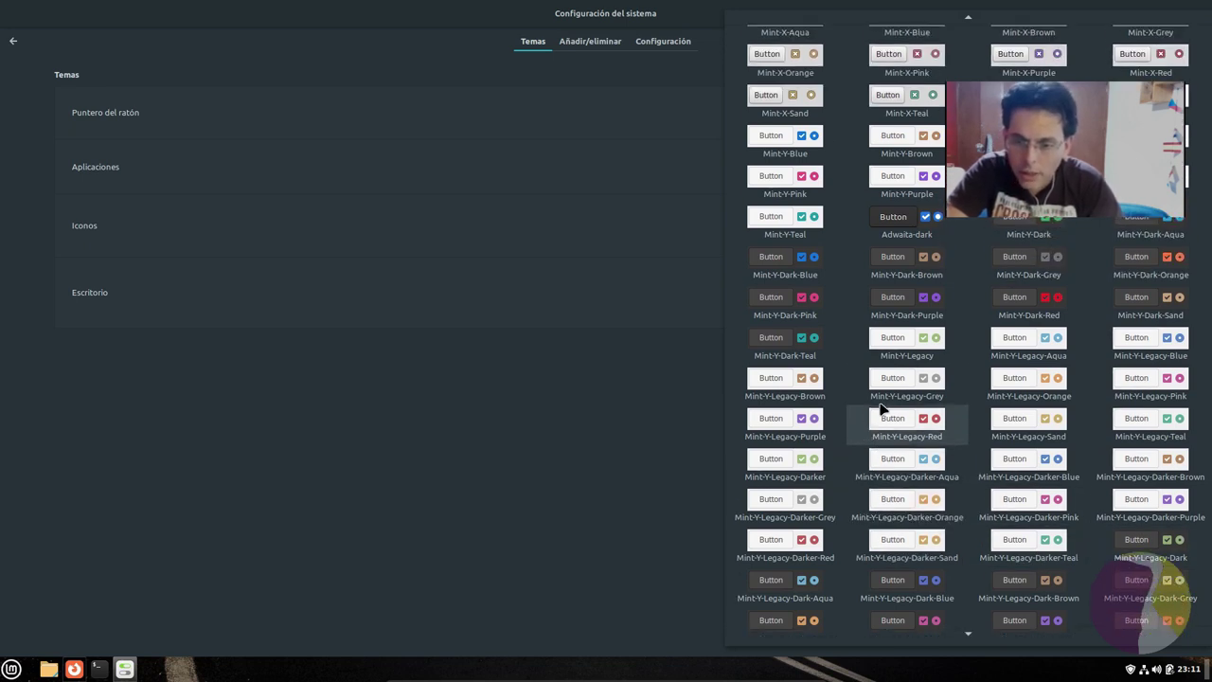
scroll(919, 352, up, 3)
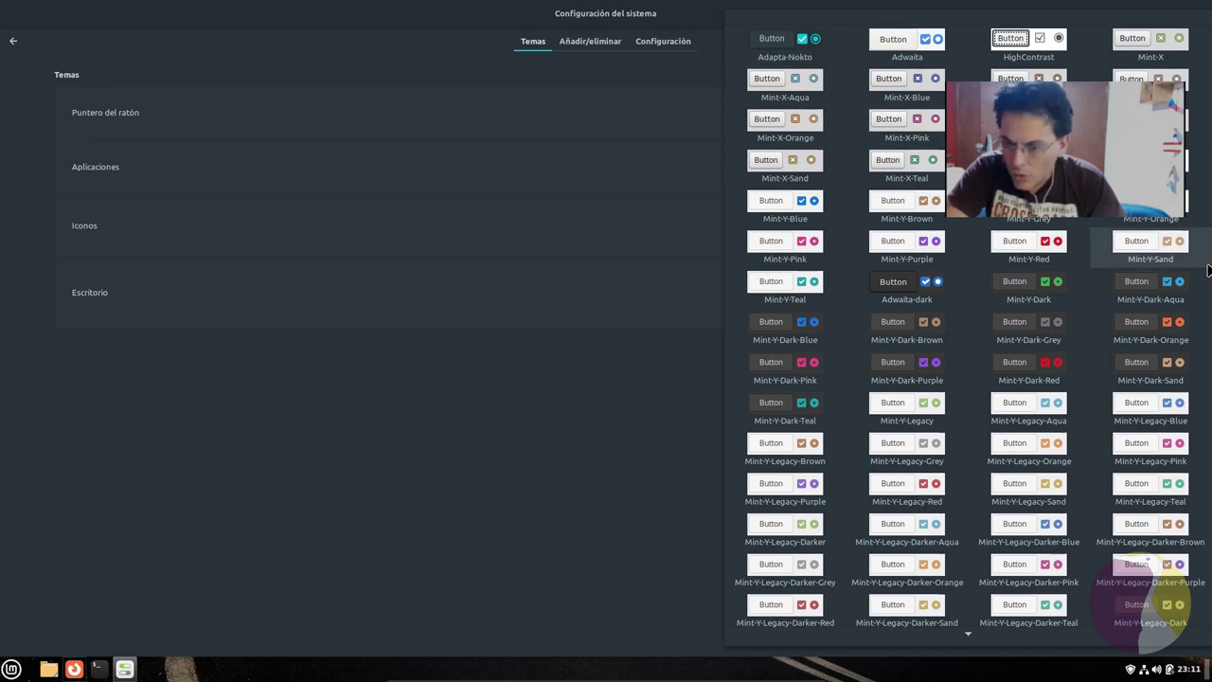
click(477, 461)
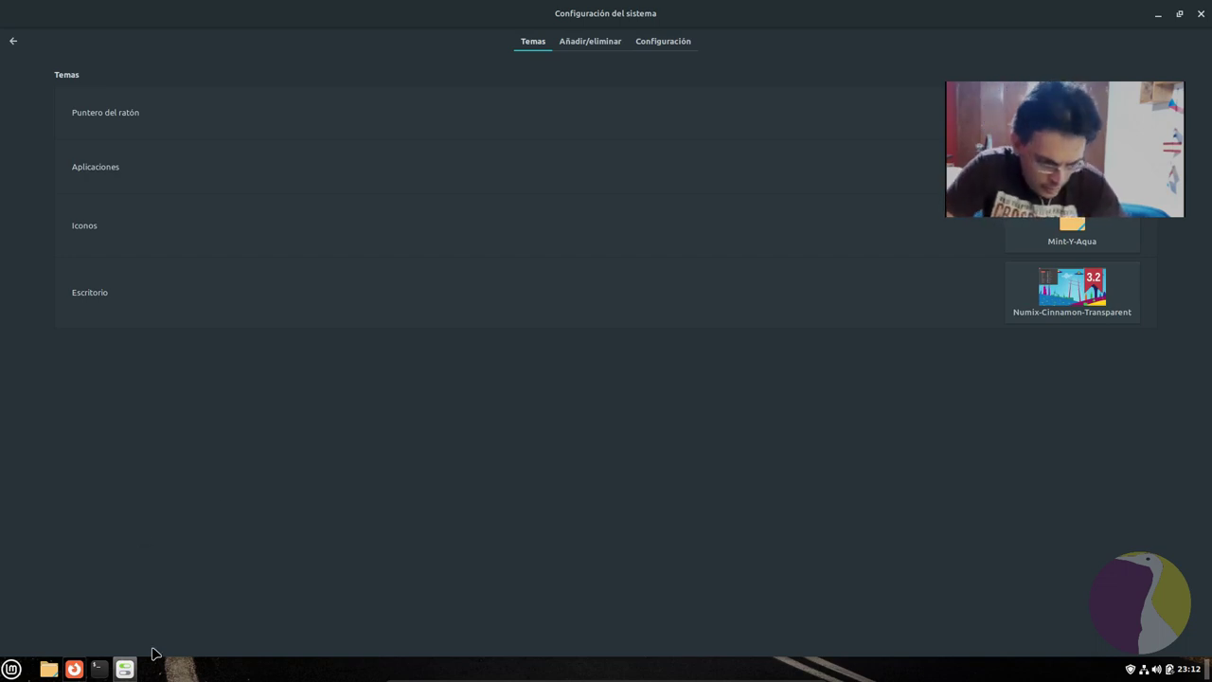
Switch to Firefox and search the pling site for "numix"
mouse_move(130, 670)
click(73, 668)
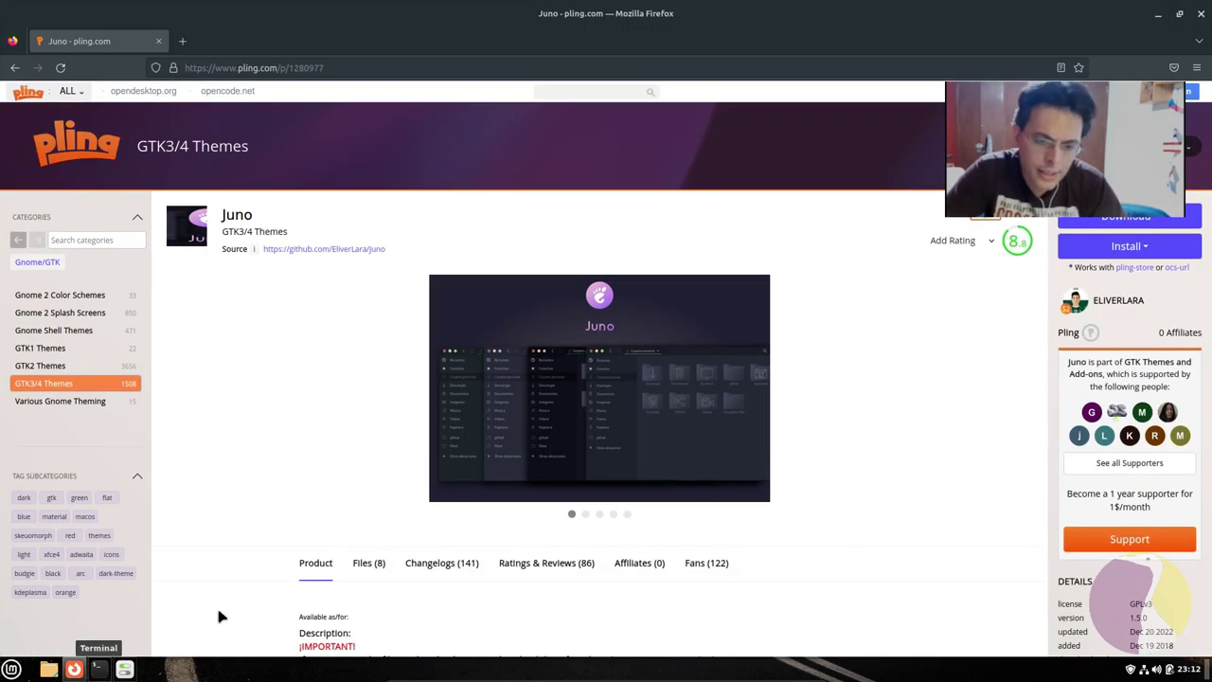
click(629, 89)
text(numi)
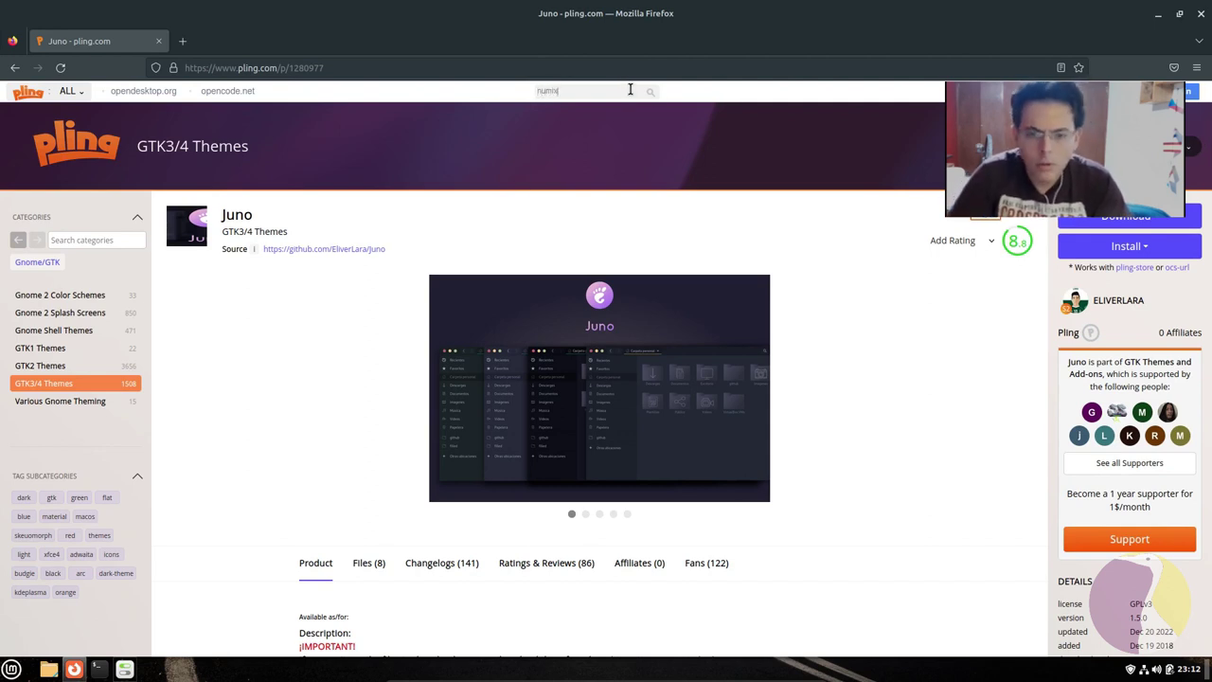
text(x)
key(Return)
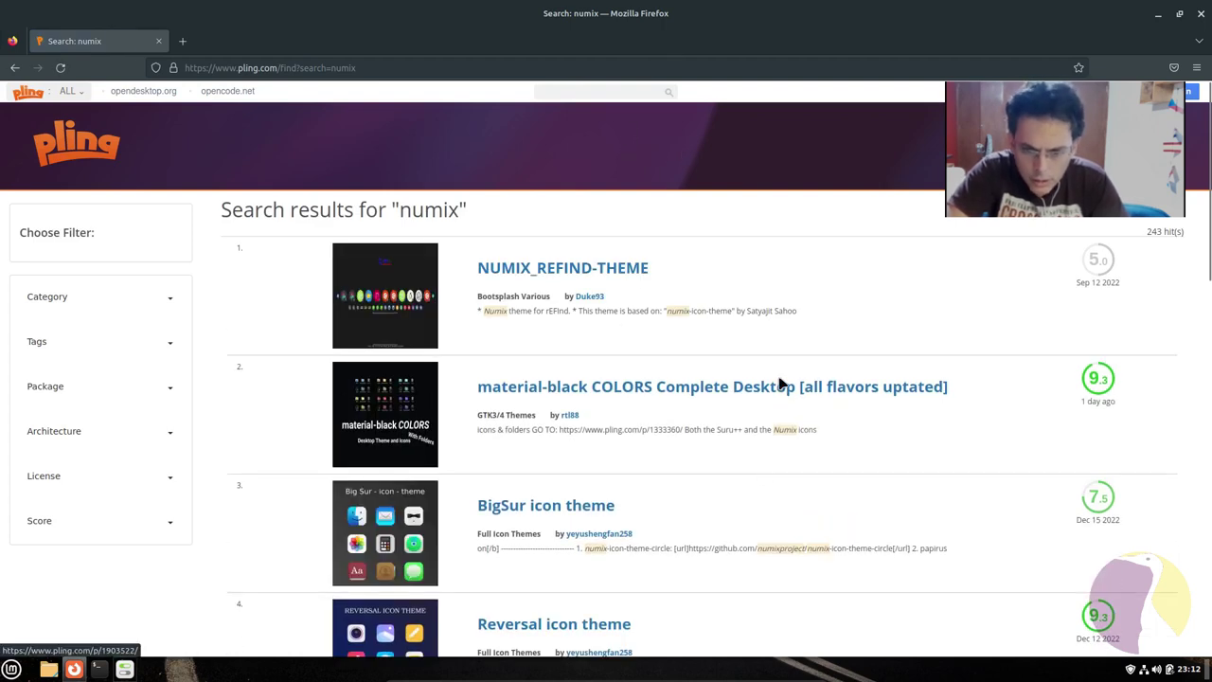
Look over the numix search results and filter them by the GTK3/4 Themes category
scroll(581, 351, down, 3)
scroll(641, 379, down, 3)
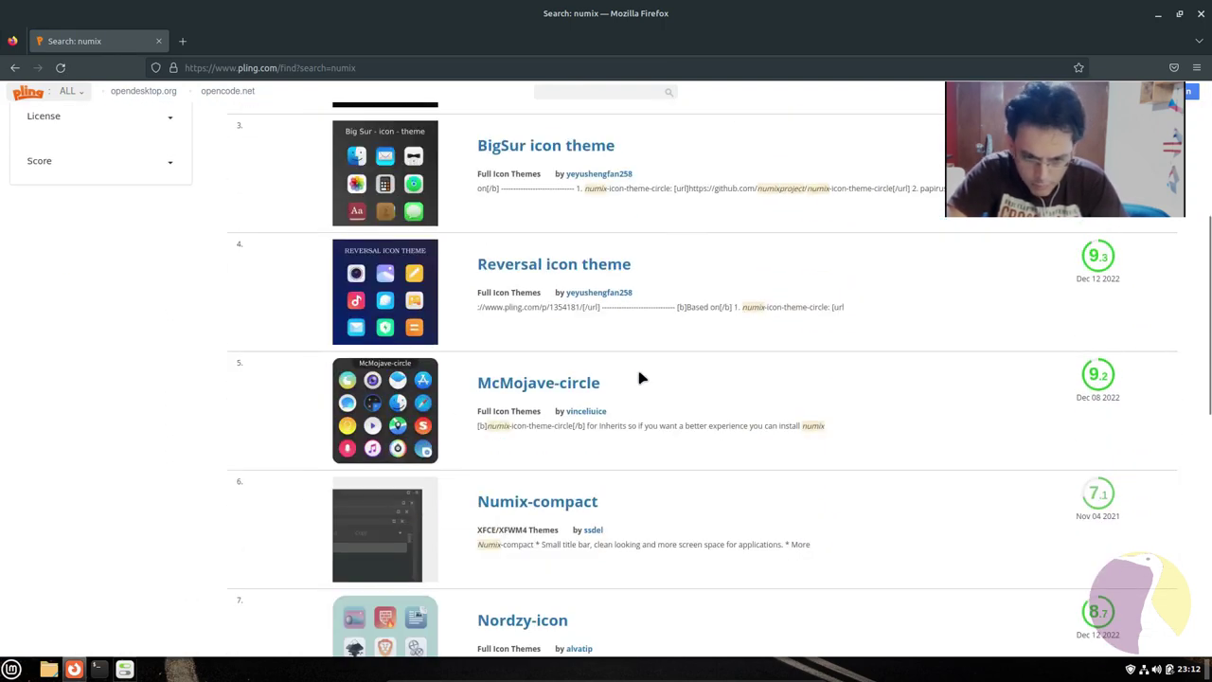
scroll(568, 350, up, 3)
scroll(503, 325, up, 3)
click(98, 297)
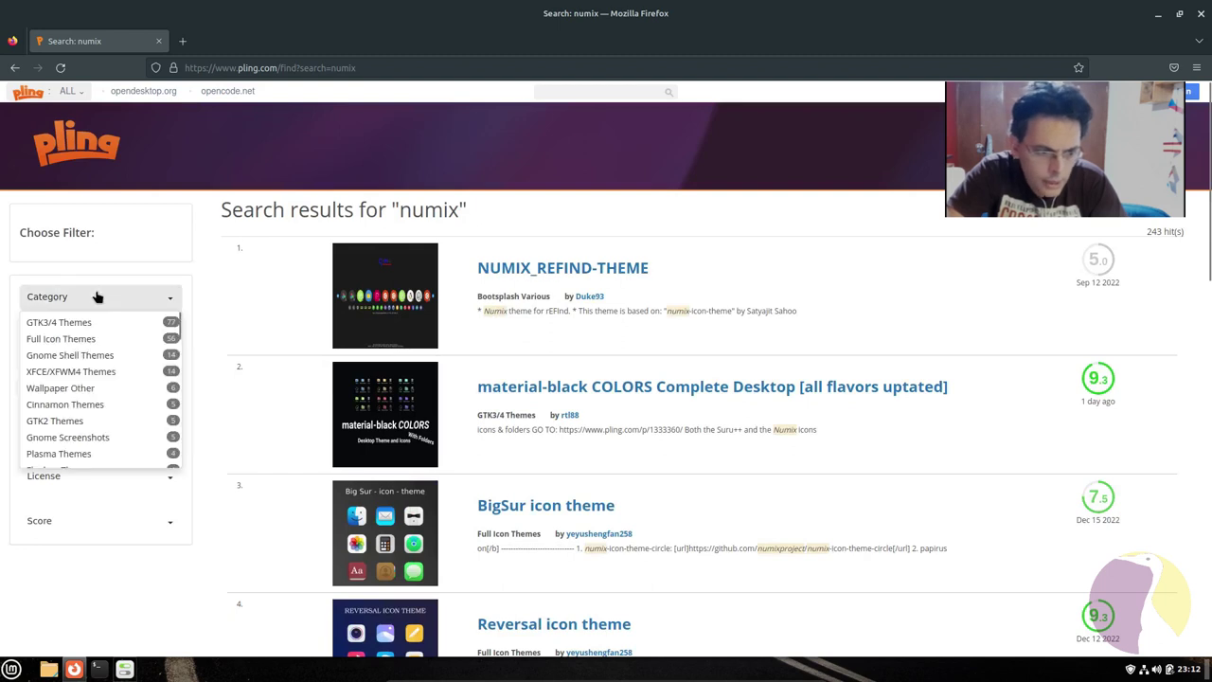
click(71, 325)
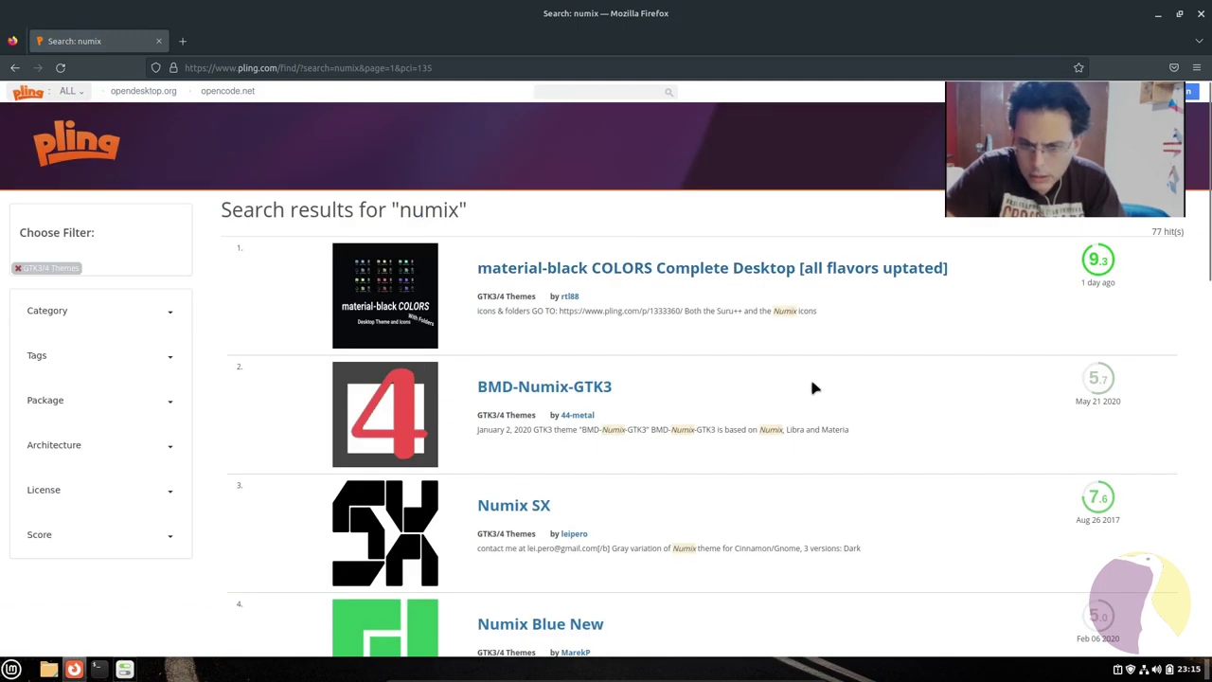
Open the plain Numix theme from the filtered results and check its description and downloadable files
scroll(814, 407, down, 5)
scroll(822, 386, down, 2)
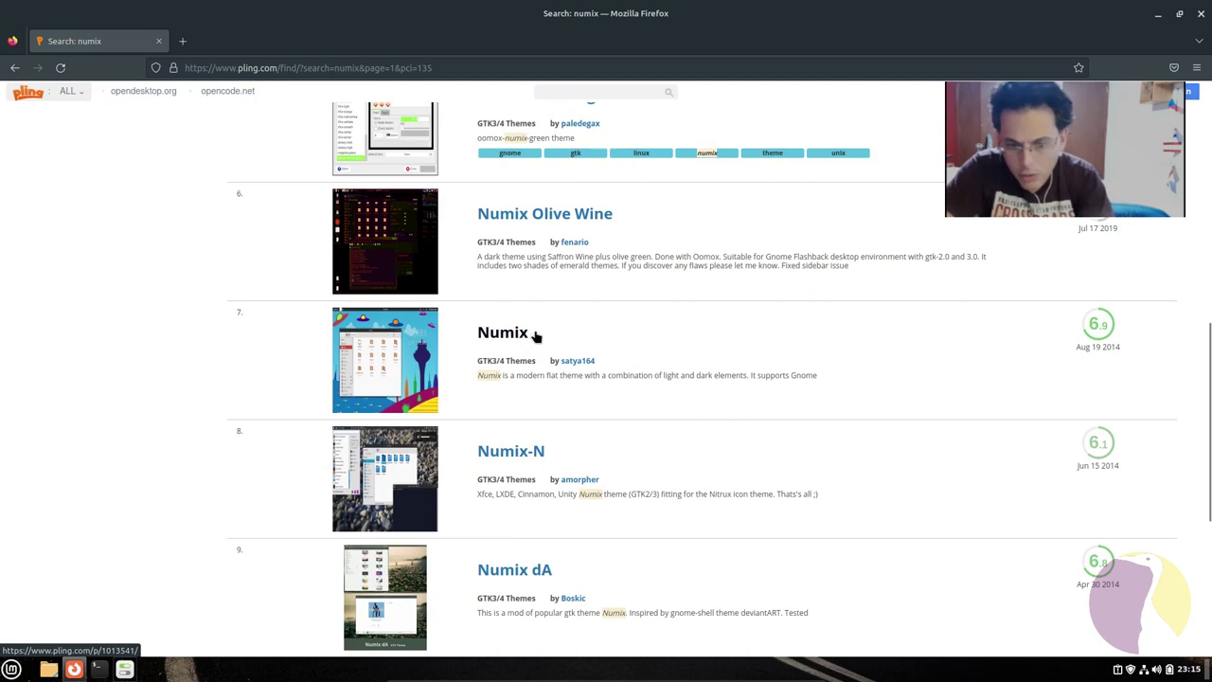
scroll(619, 433, down, 3)
scroll(619, 433, up, 5)
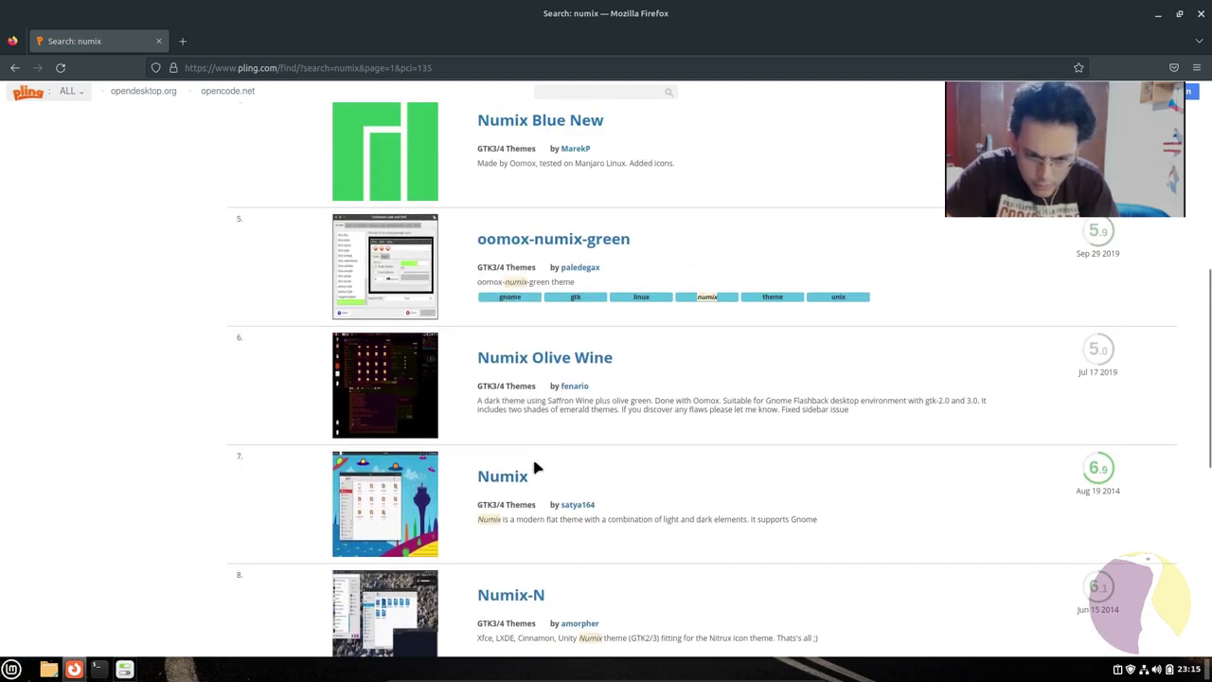
click(503, 479)
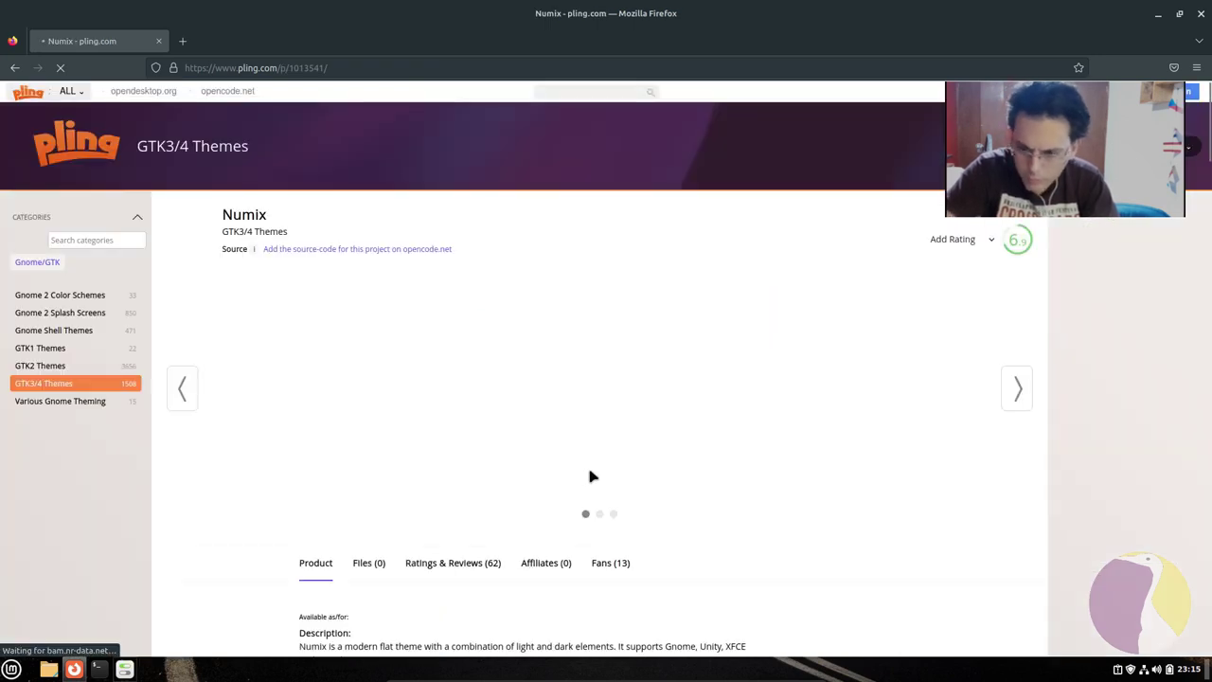
scroll(387, 431, down, 3)
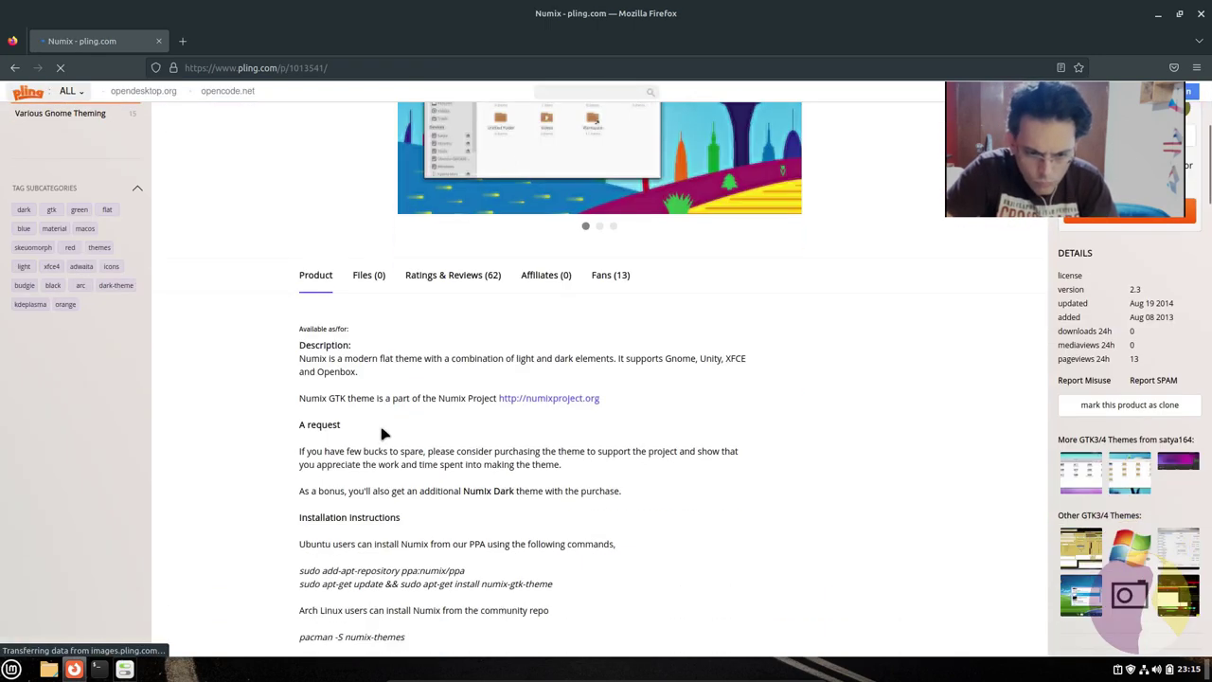
scroll(392, 398, up, 1)
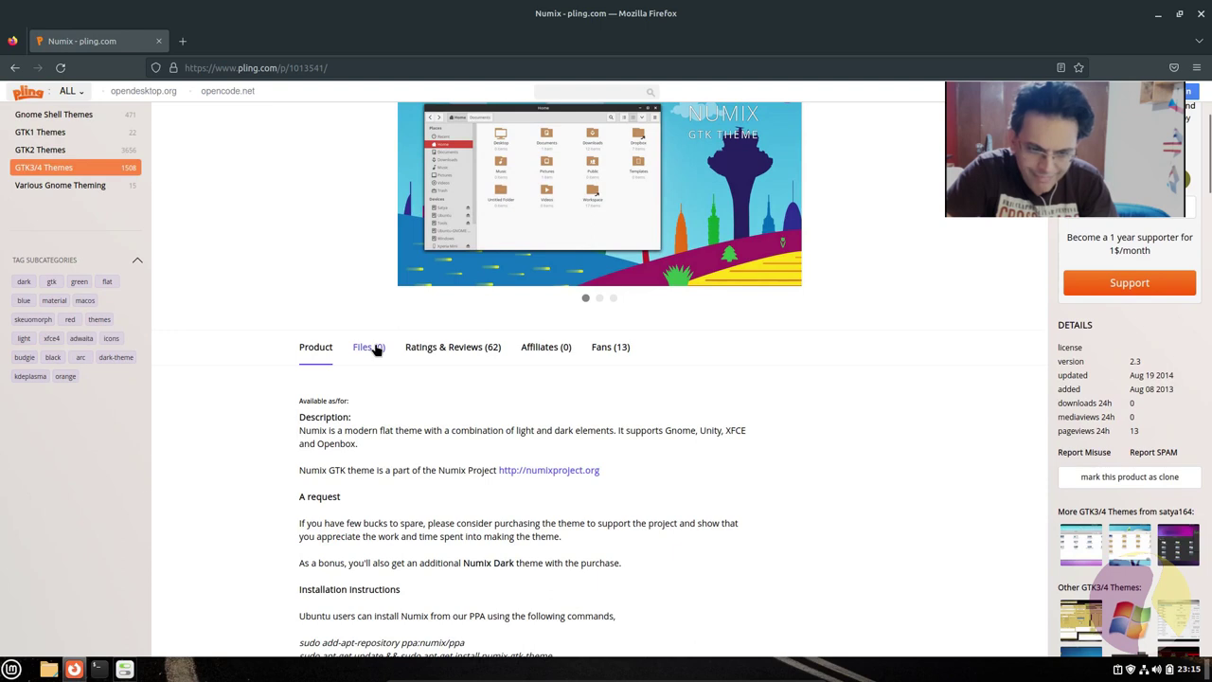
click(368, 347)
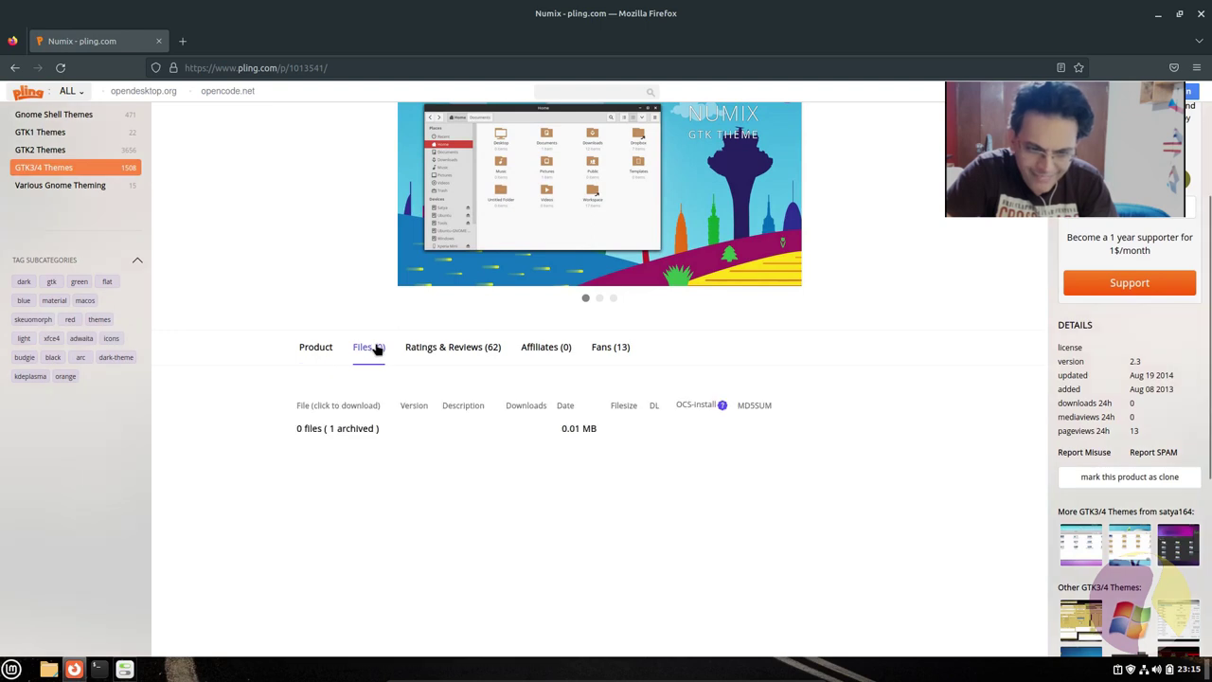
click(315, 348)
scroll(386, 398, up, 3)
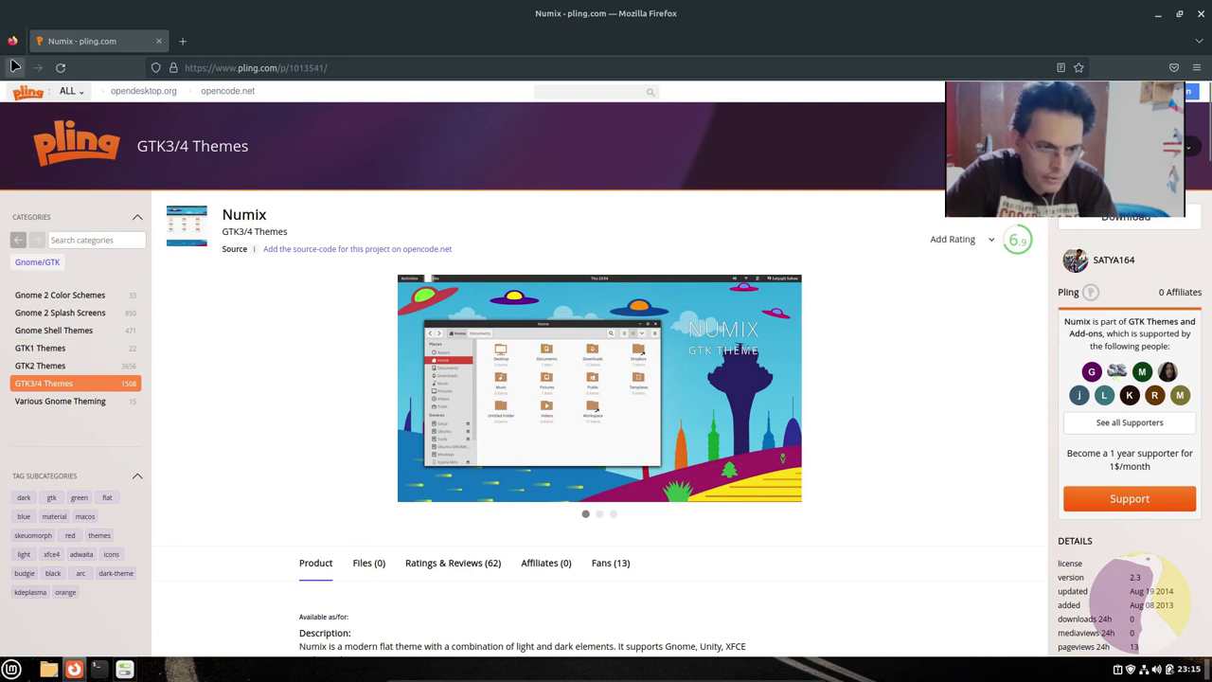
Return to the GTK3/4 search results and open the Numix Blue New theme page
key(alt+Left)
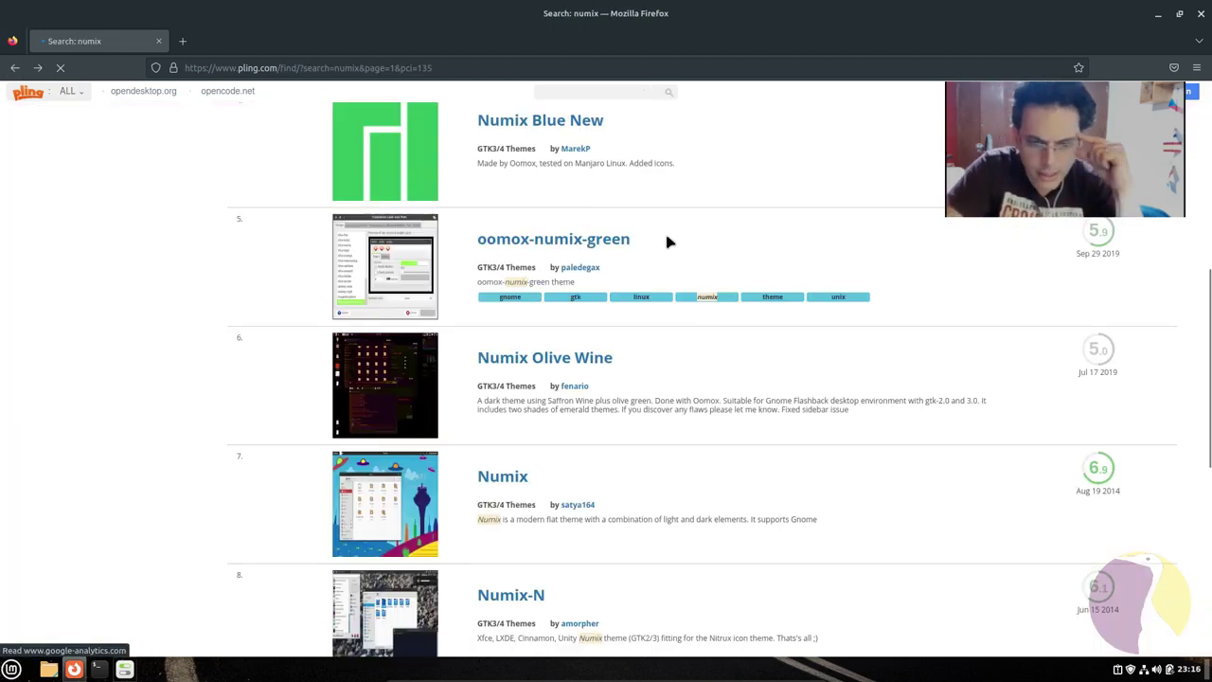
scroll(648, 346, up, 4)
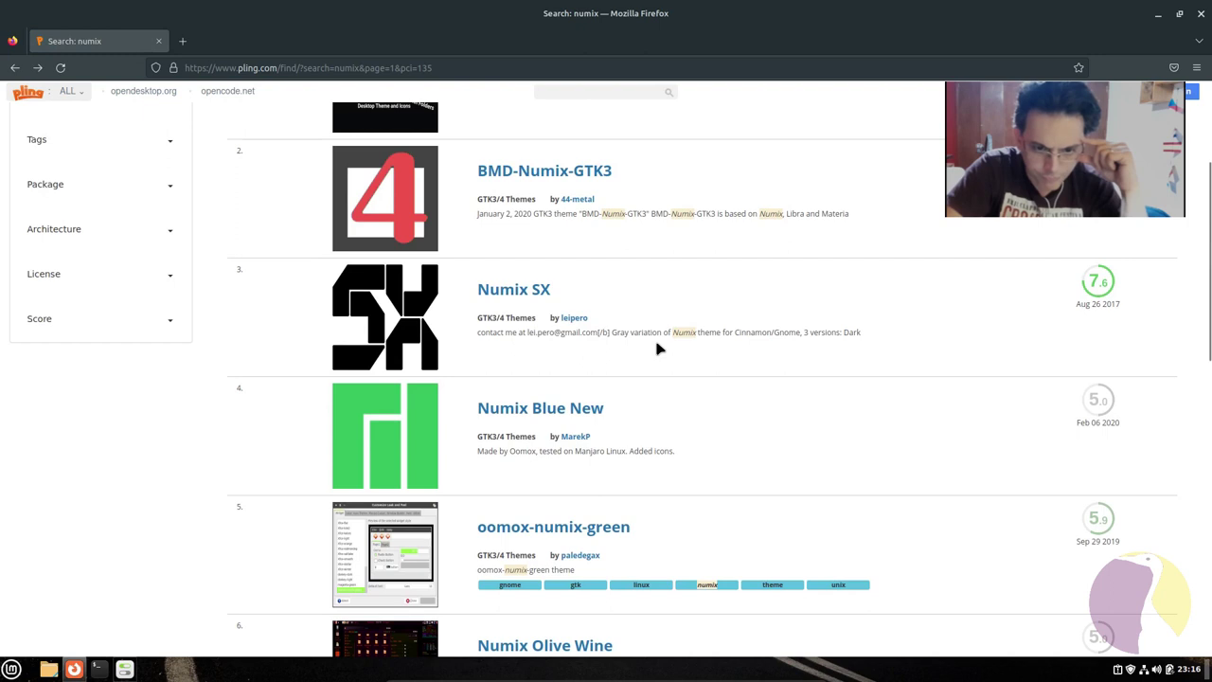
scroll(658, 348, up, 3)
scroll(660, 347, down, 3)
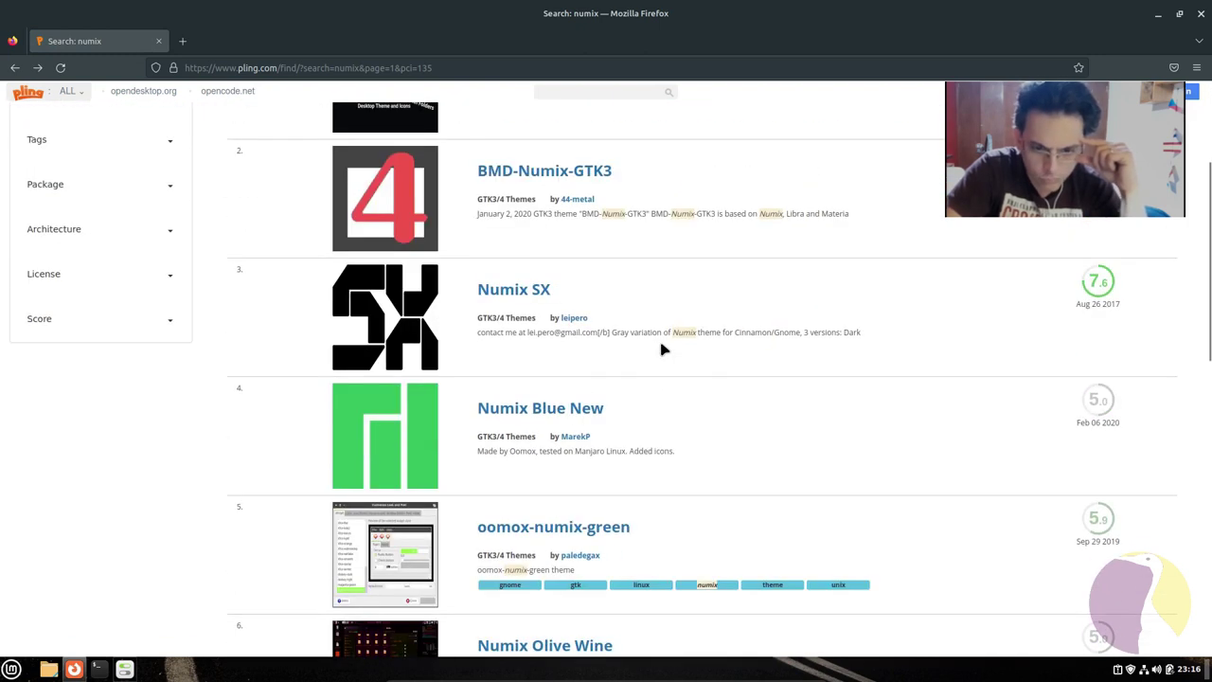
scroll(662, 349, down, 2)
click(598, 268)
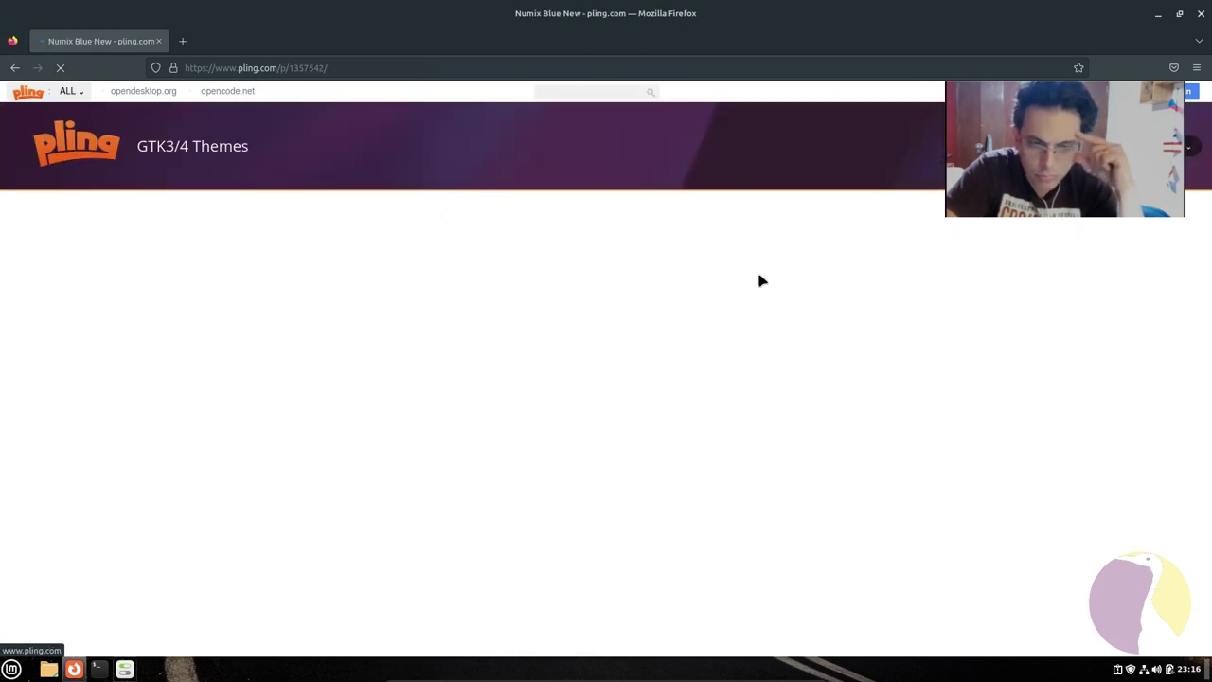
Show the files of the Numix Blue New theme and download numix_blue_new.tar.xz
scroll(449, 405, down, 2)
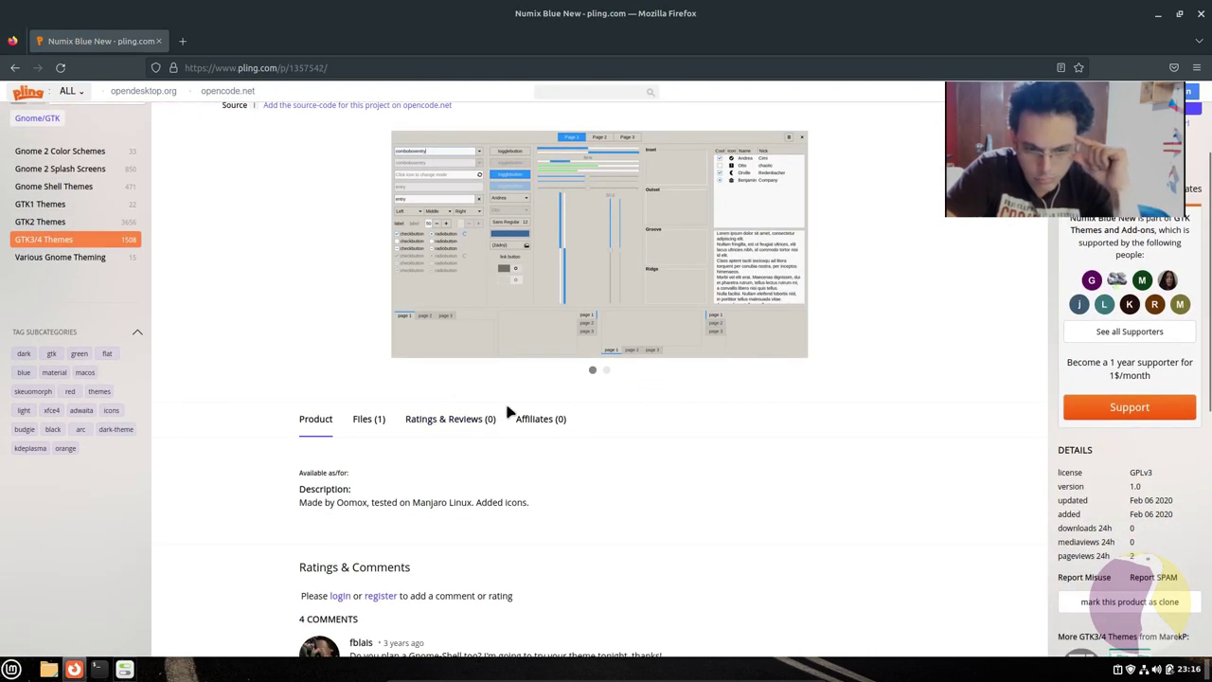
click(370, 419)
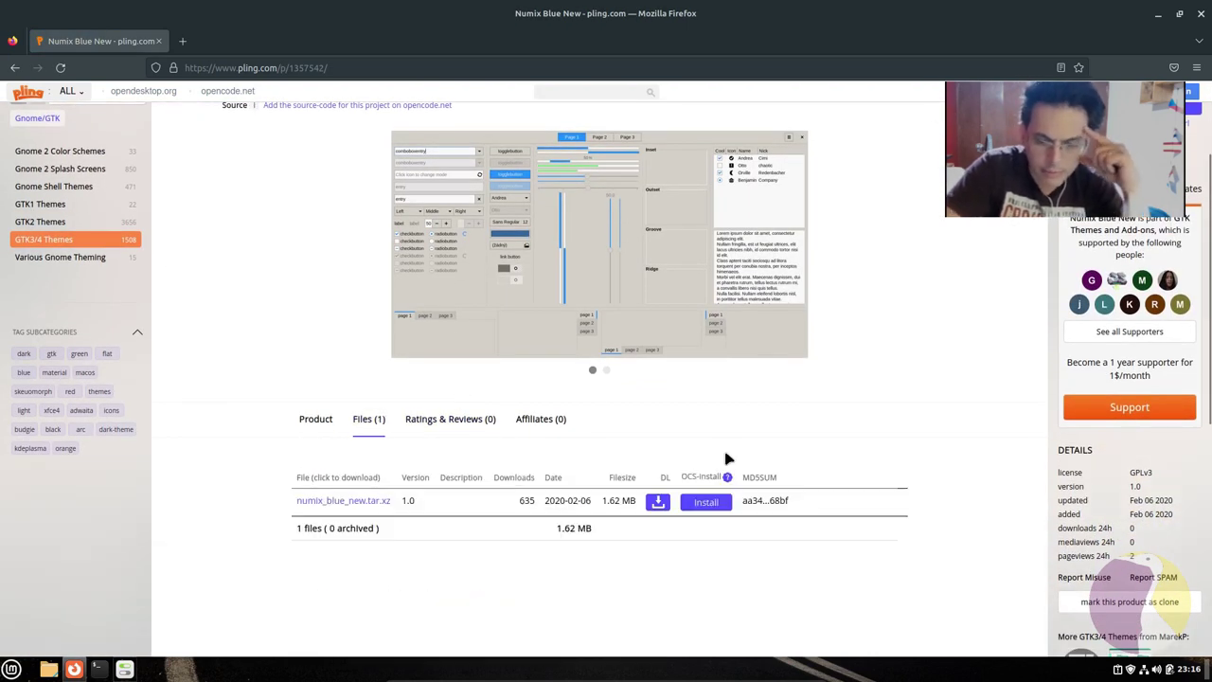
click(658, 504)
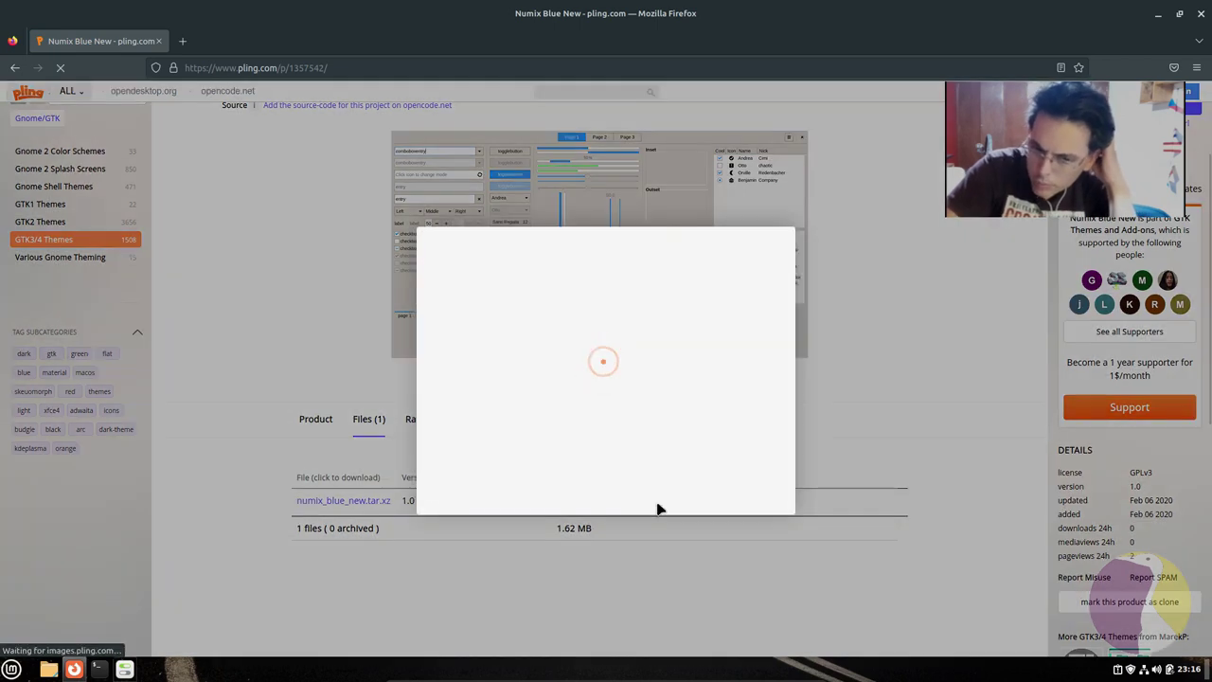
click(589, 345)
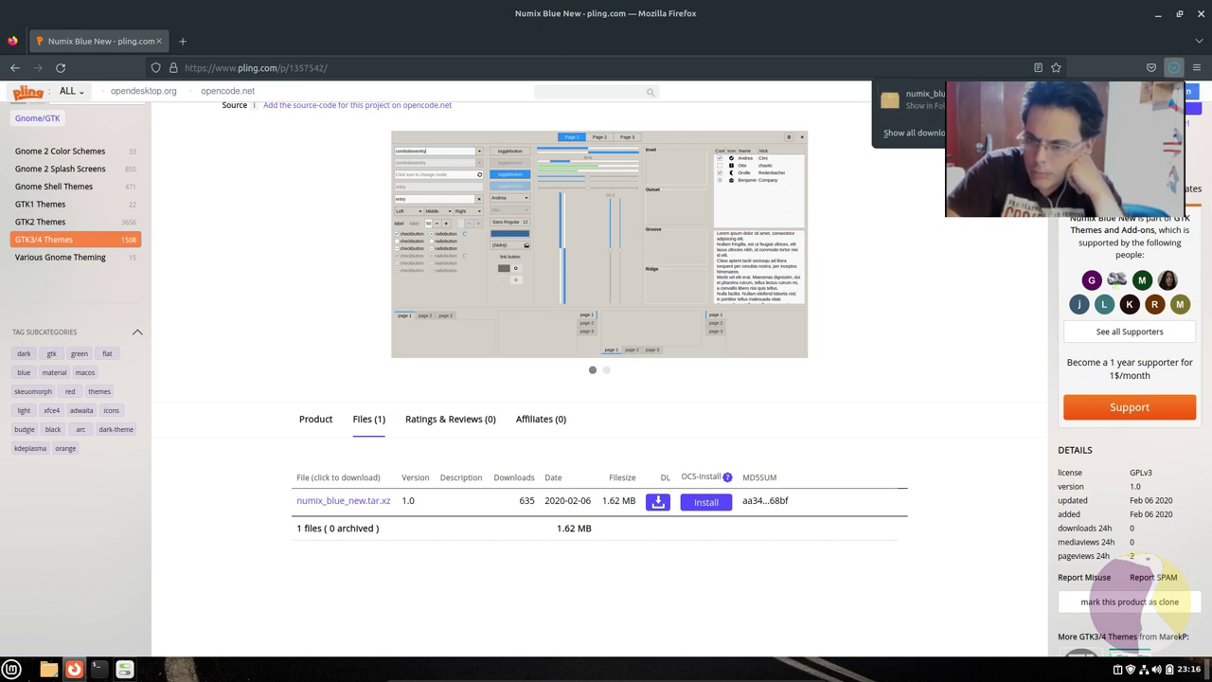
Show the downloaded numix_blue_new.tar.xz in the Descargas folder and extract it there
click(1169, 100)
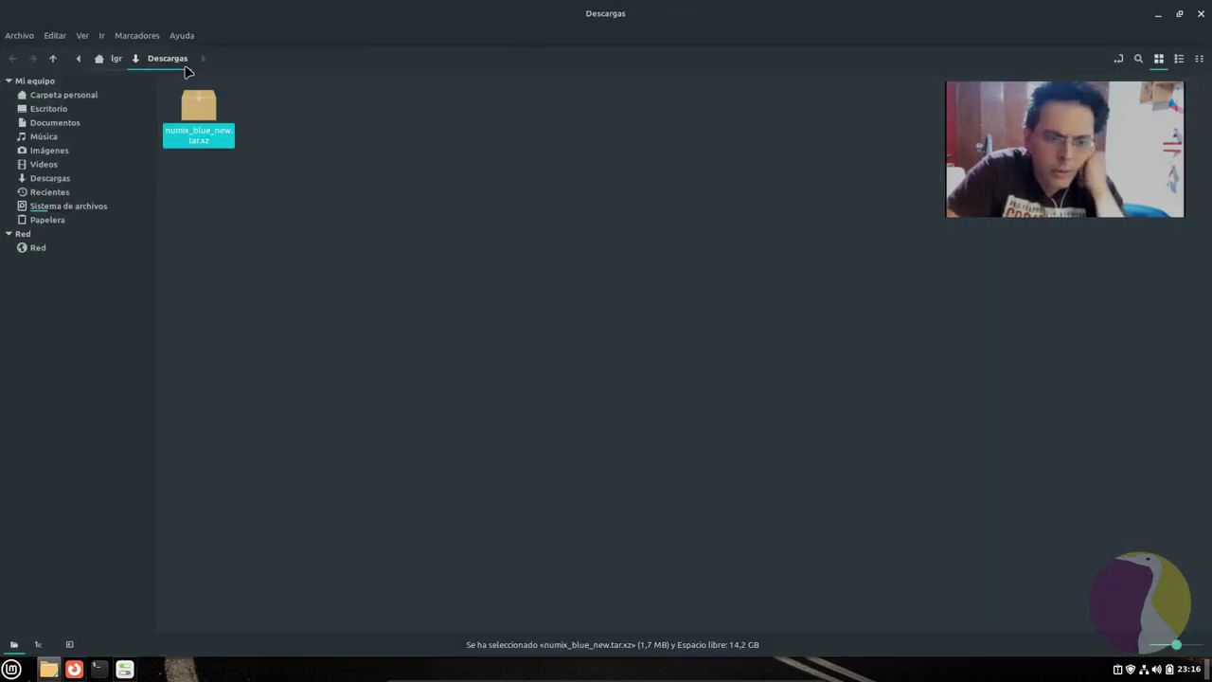
right_click(207, 124)
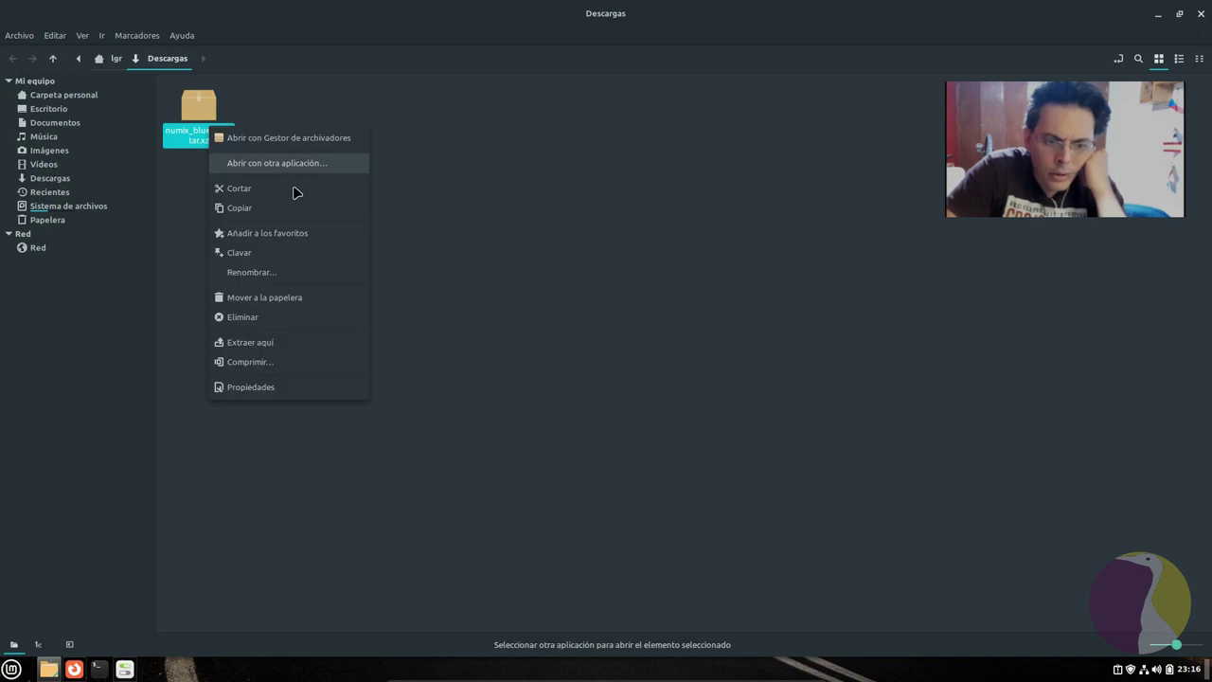
click(295, 347)
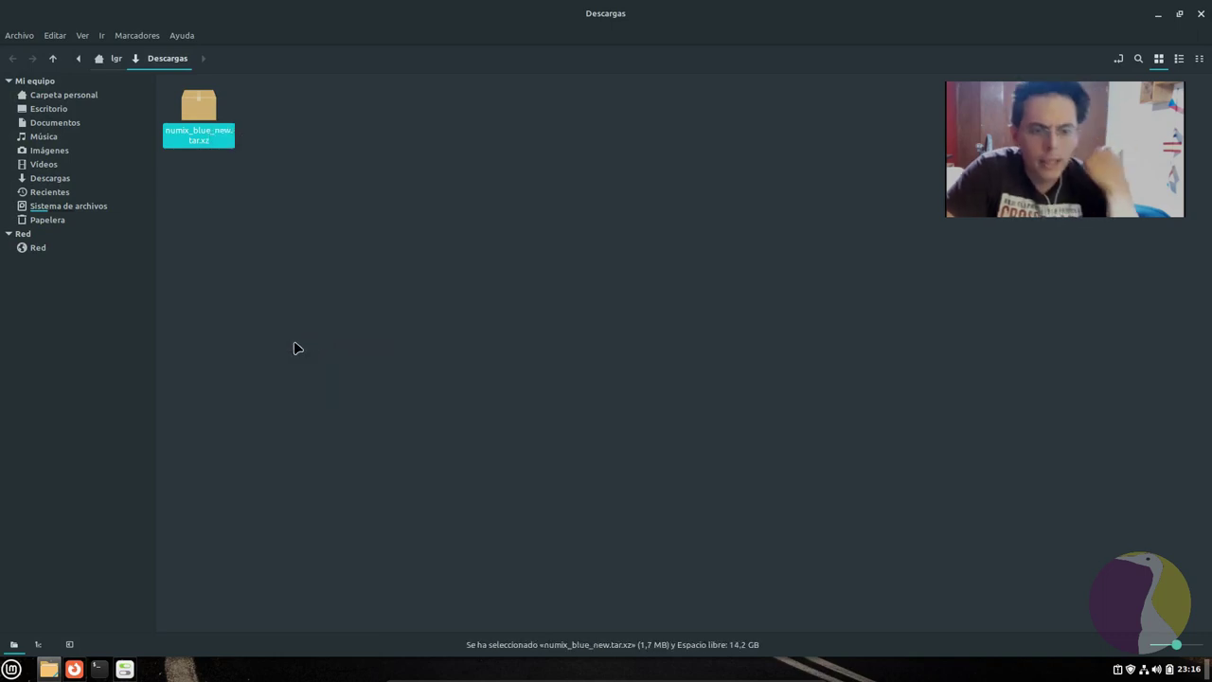
click(308, 222)
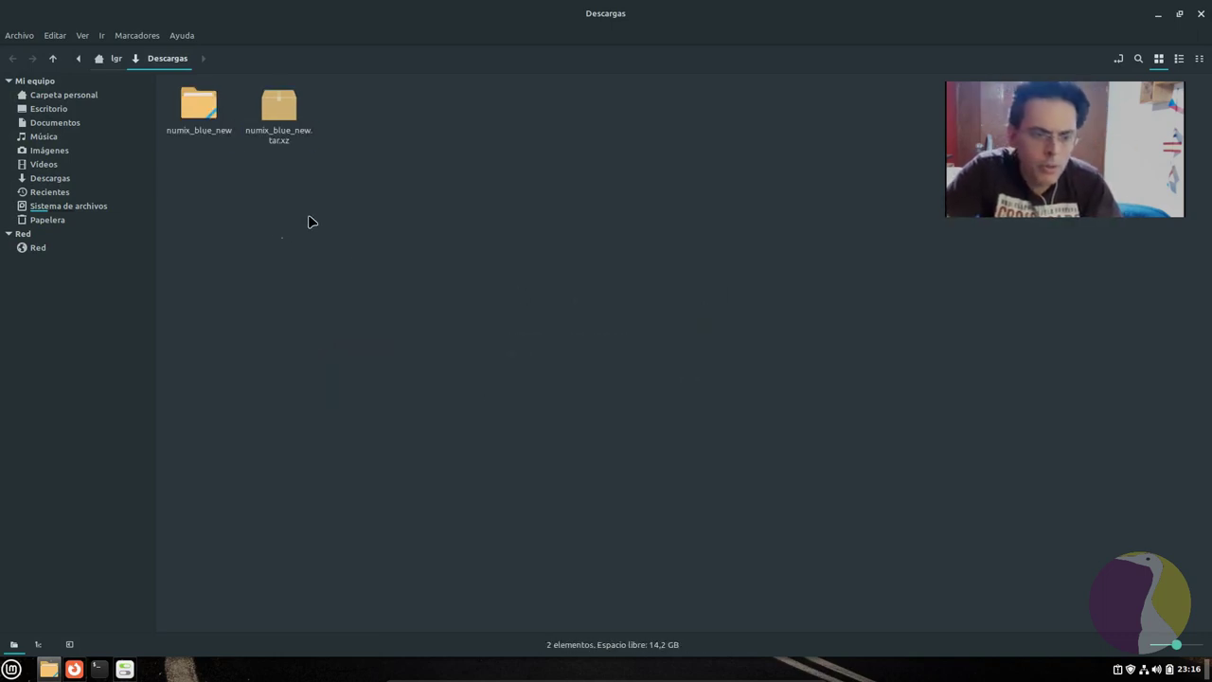
Move the extracted numix_blue_new folder into .themes in the home folder, showing hidden files to reach it
right_click(190, 107)
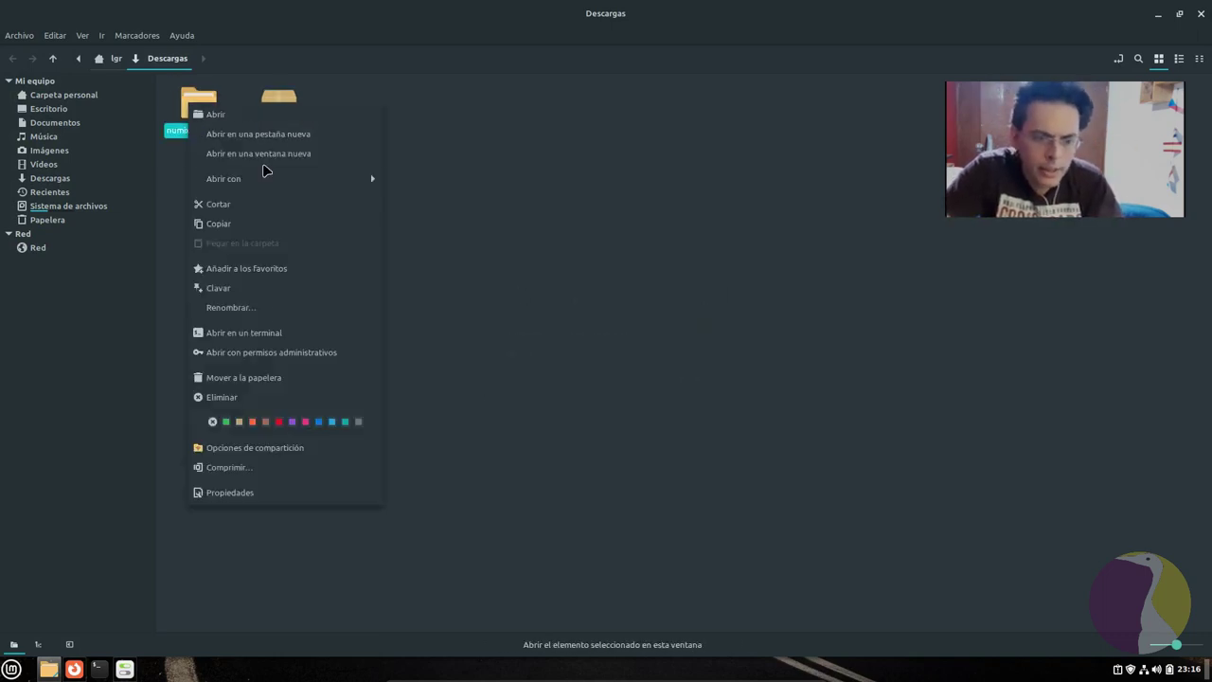
click(236, 206)
click(111, 60)
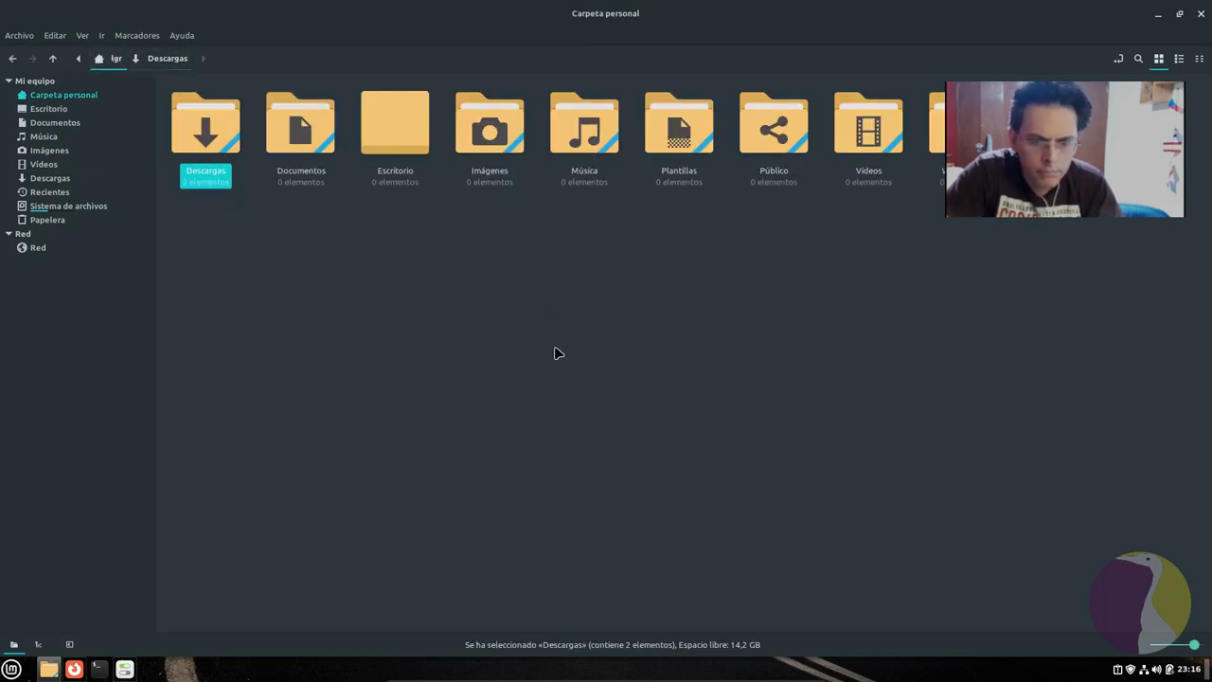
key(ctrl+h)
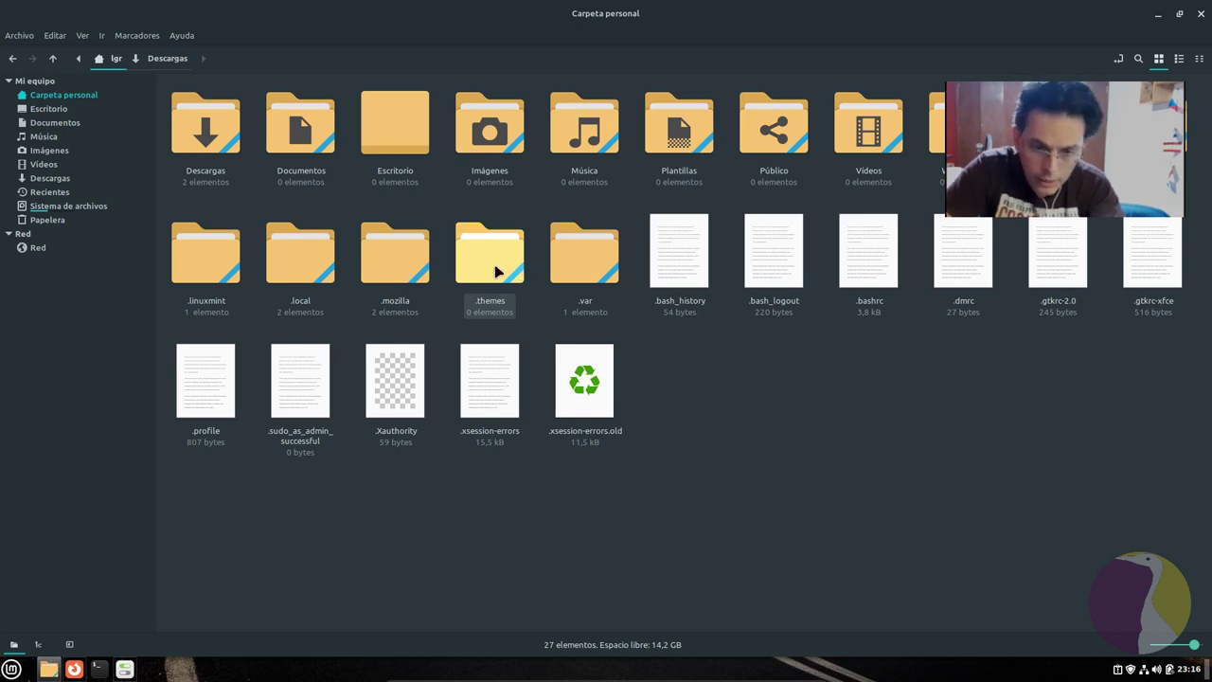
click(506, 269)
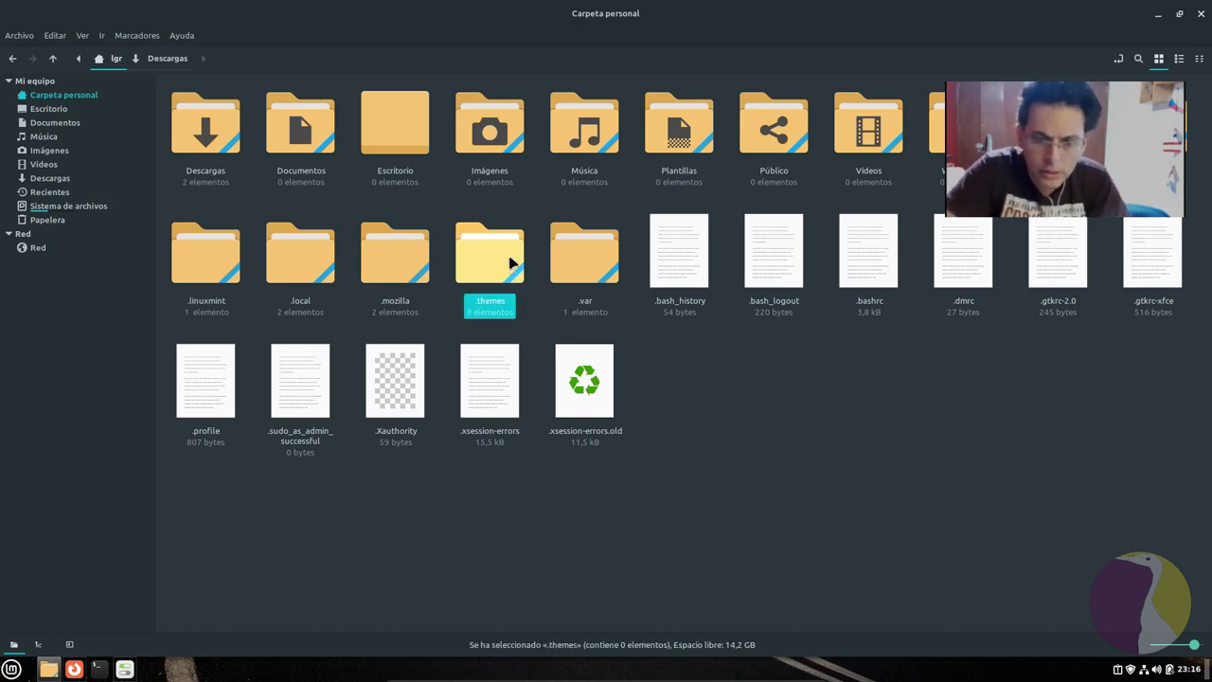
right_click(498, 260)
click(484, 267)
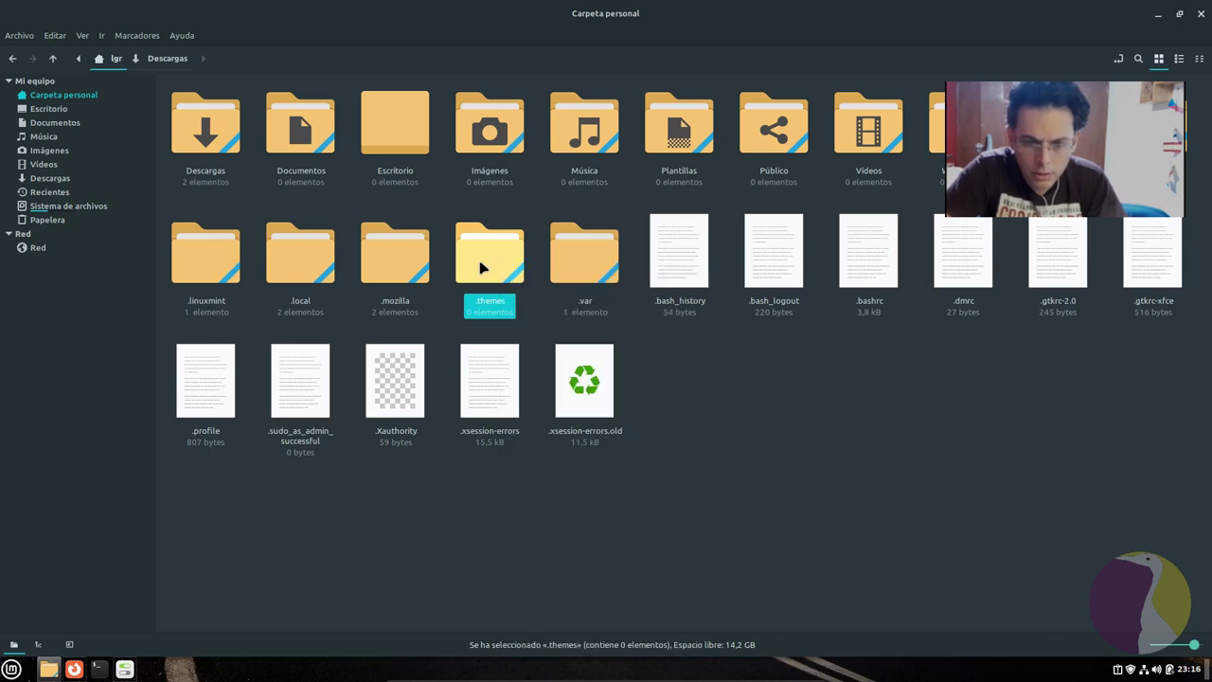
double_click(488, 266)
right_click(381, 112)
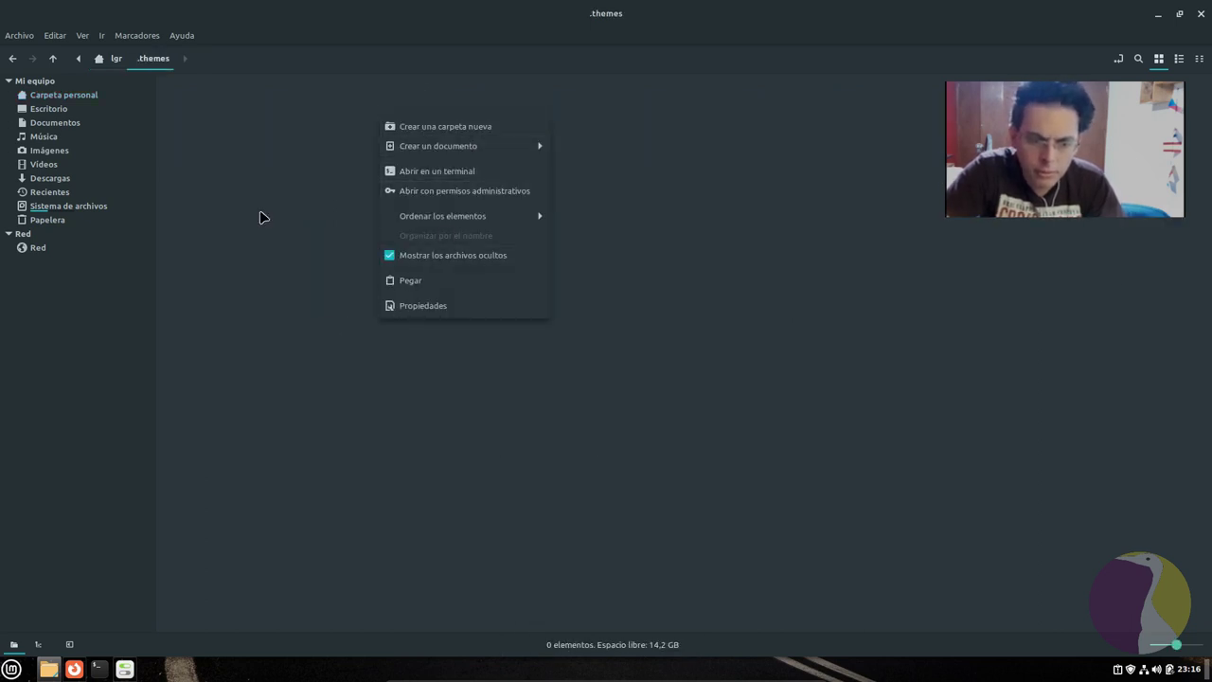
click(417, 281)
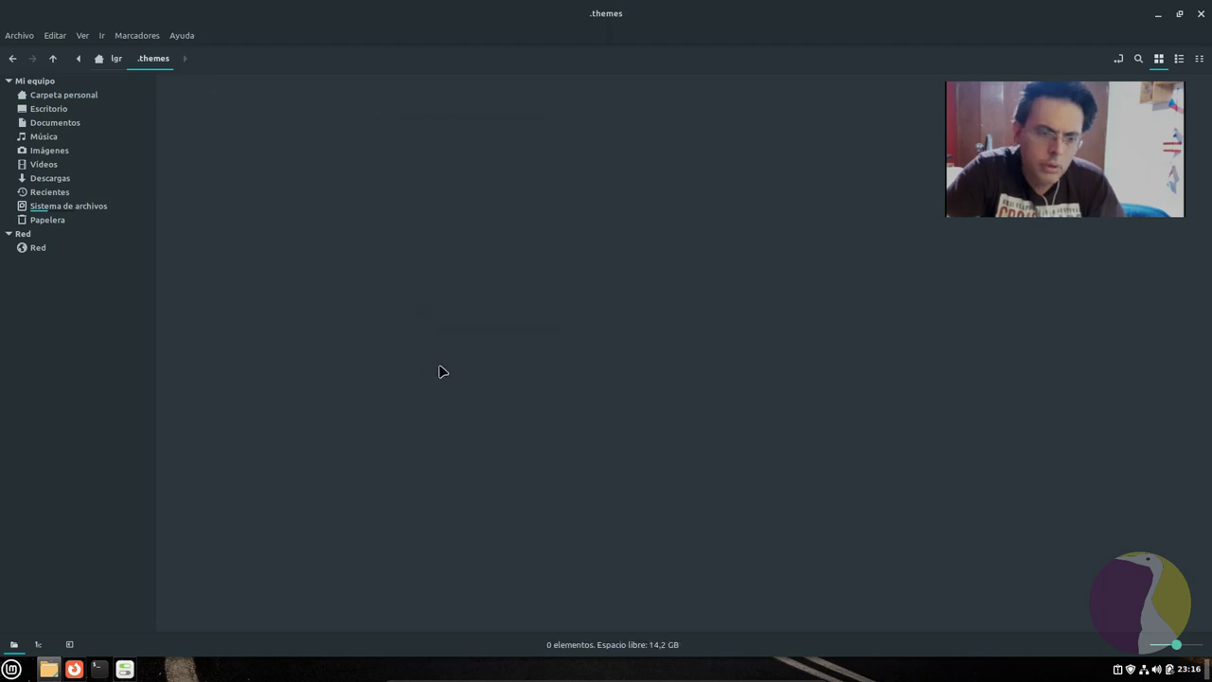
Open the numix_blue_new folder in .themes and extract numix_blue_new_icons.tar.xz there
click(182, 150)
double_click(201, 116)
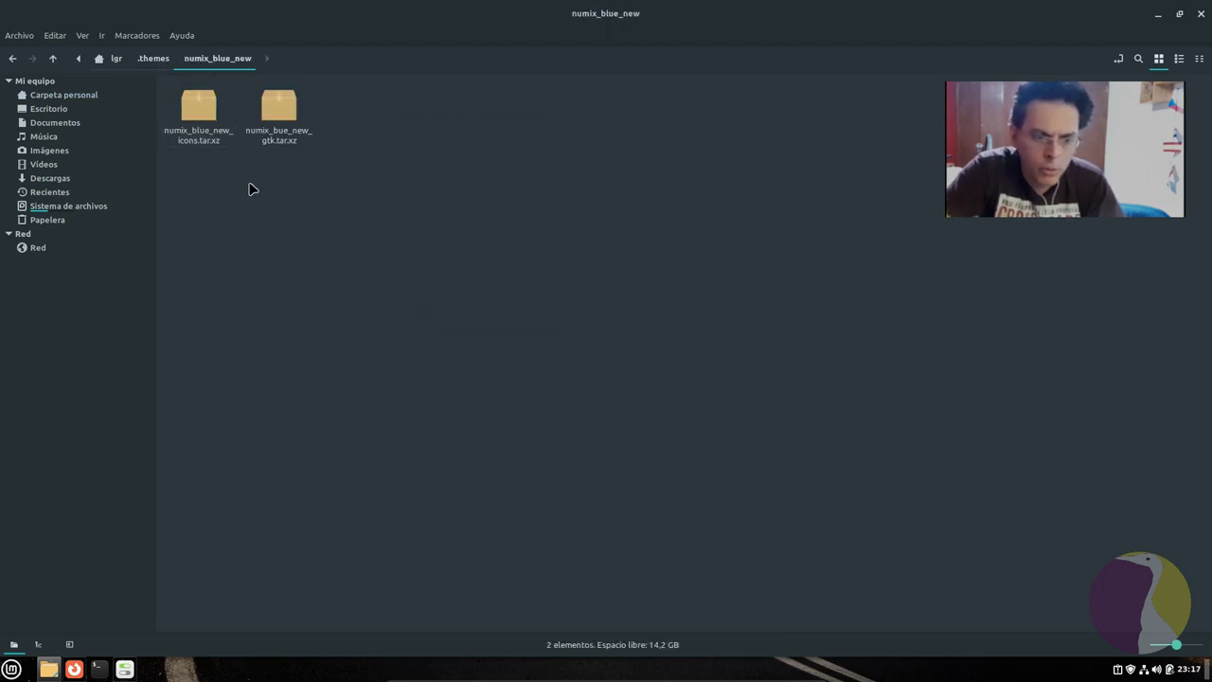
click(154, 58)
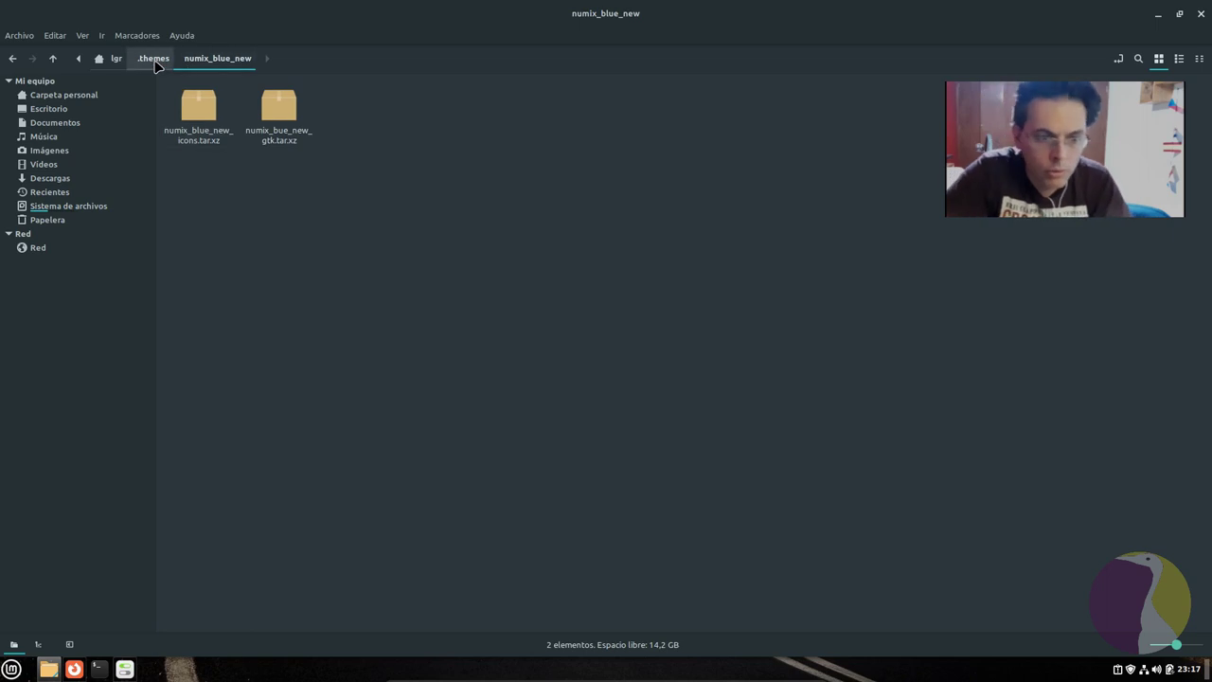
double_click(206, 106)
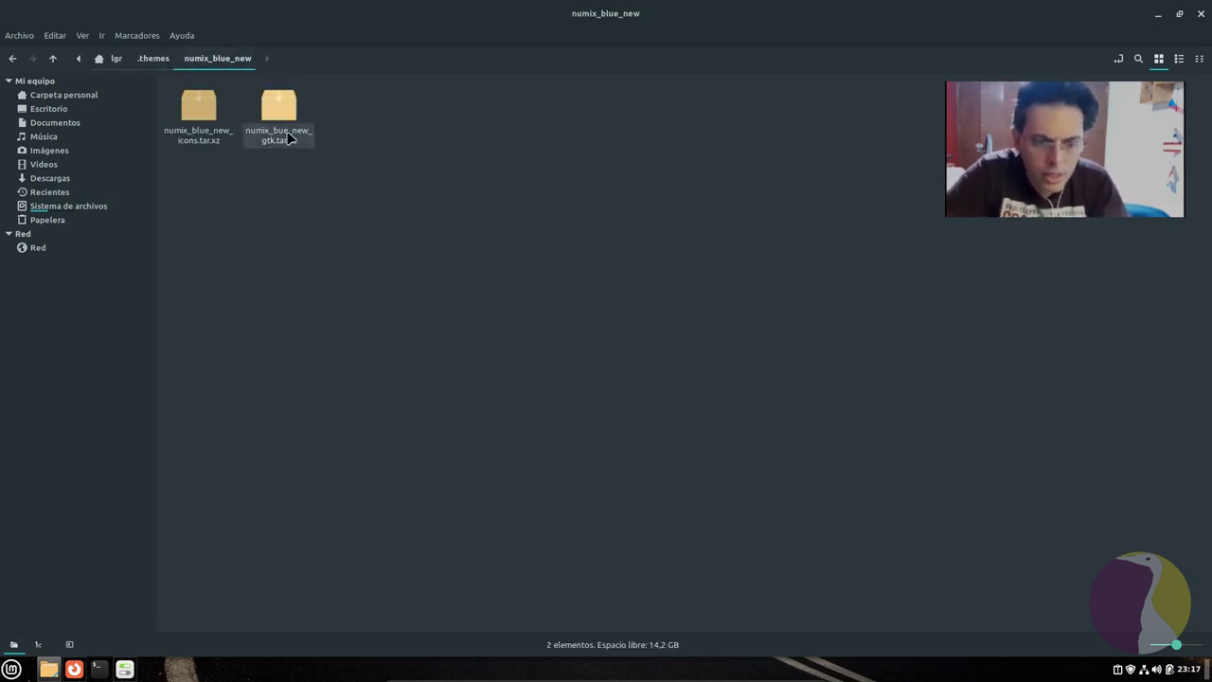
right_click(187, 131)
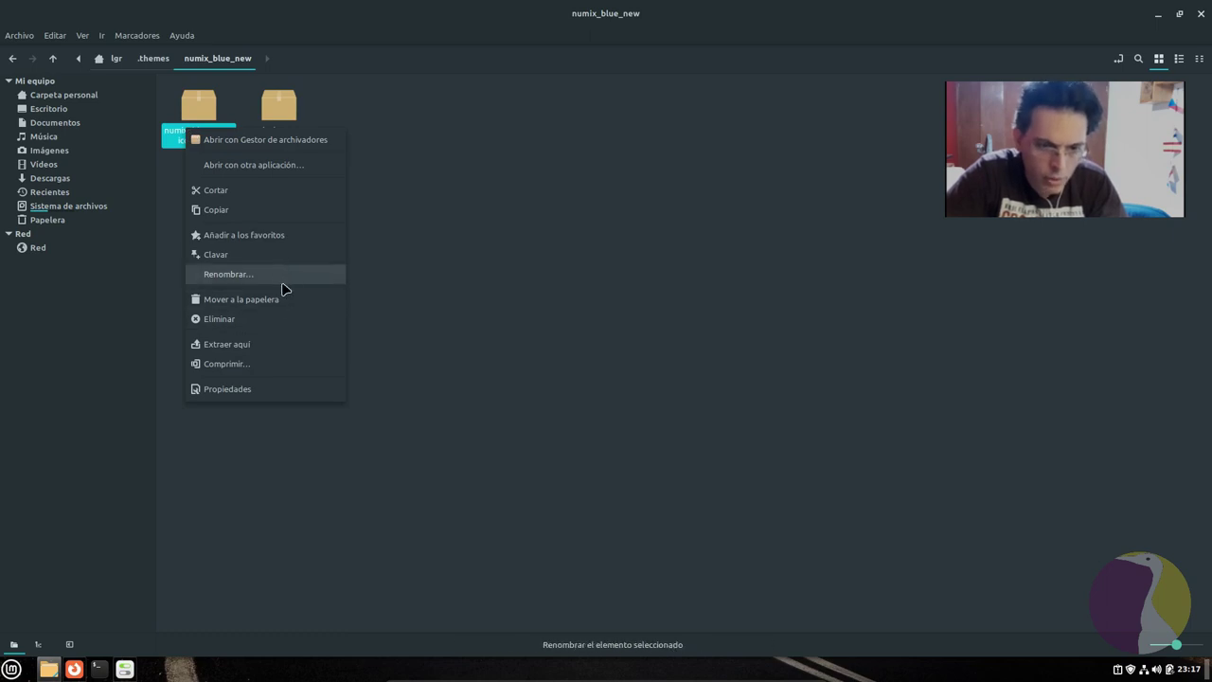
click(288, 346)
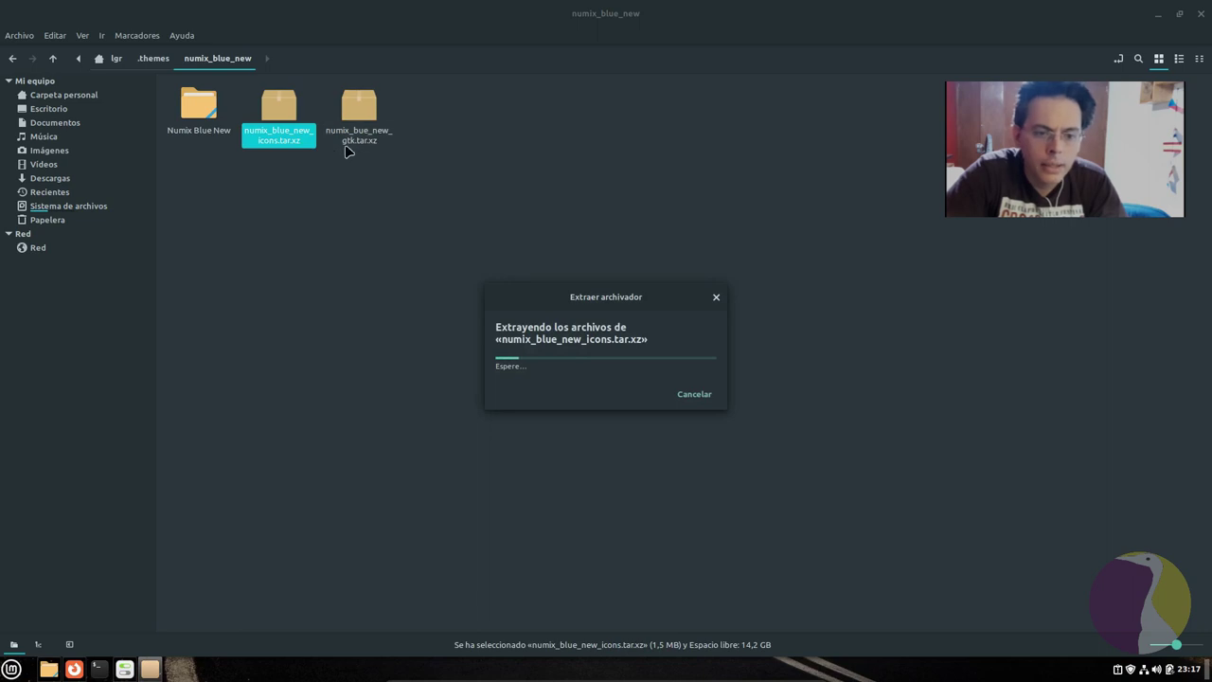
Extract numix_bue_new_gtk.tar.xz in the same numix_blue_new folder, replacing all existing files
right_click(369, 139)
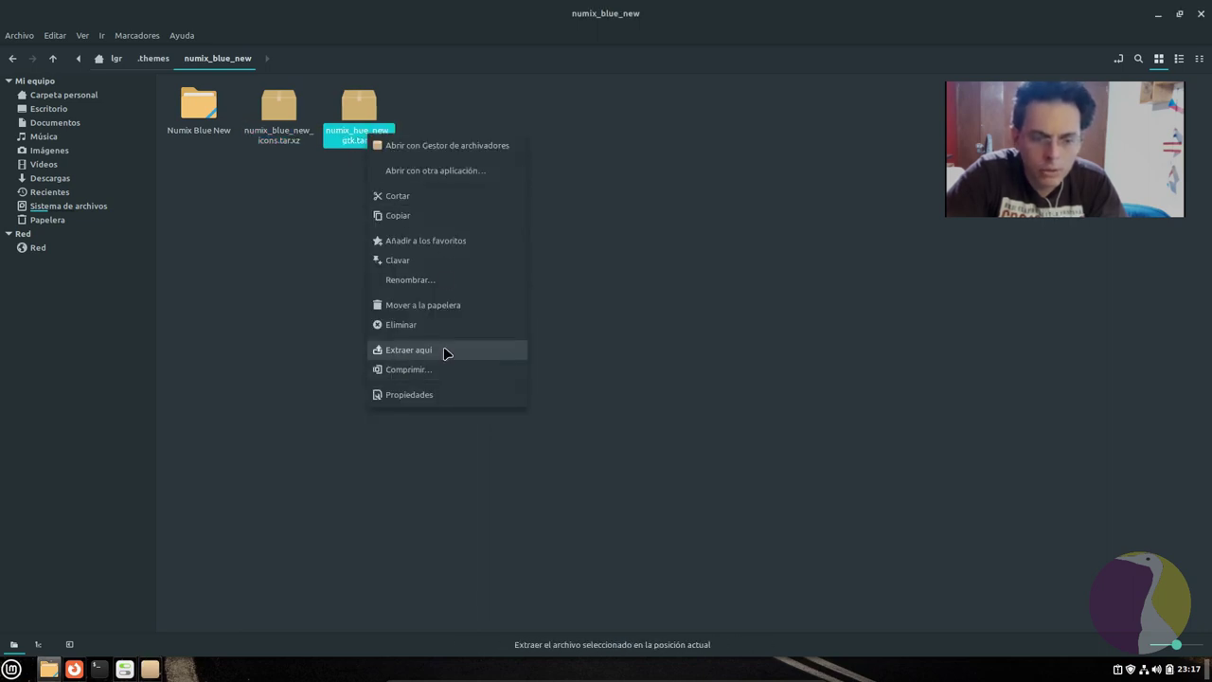
click(447, 352)
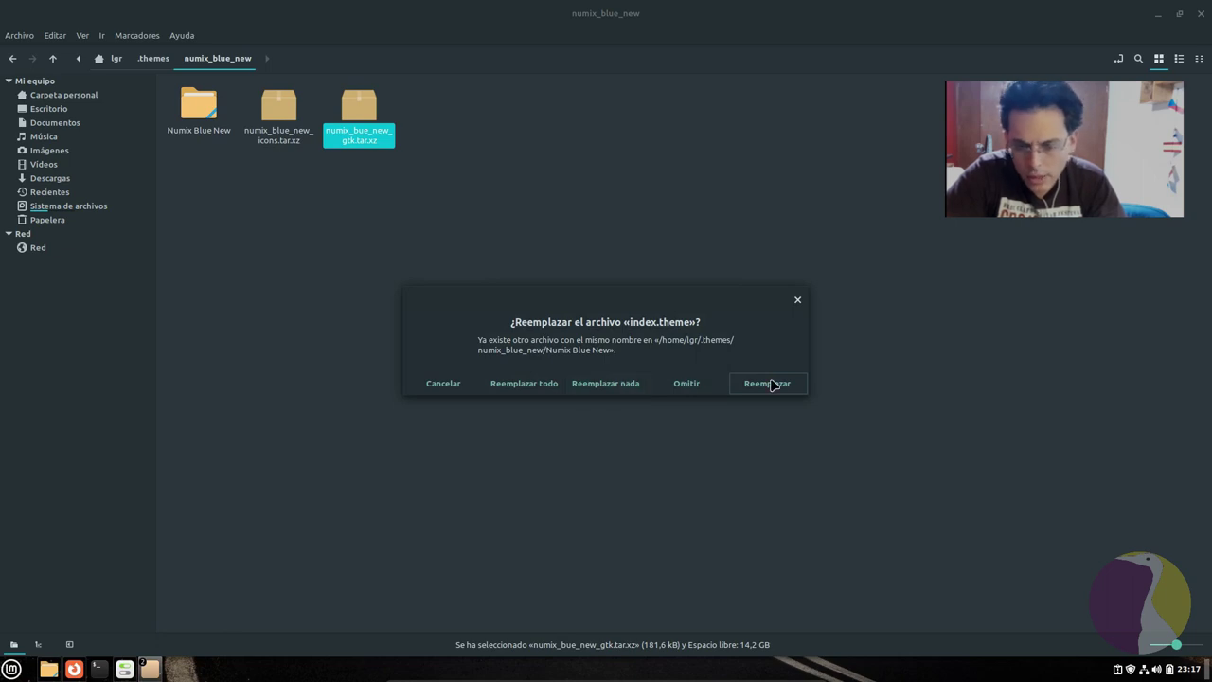
click(525, 383)
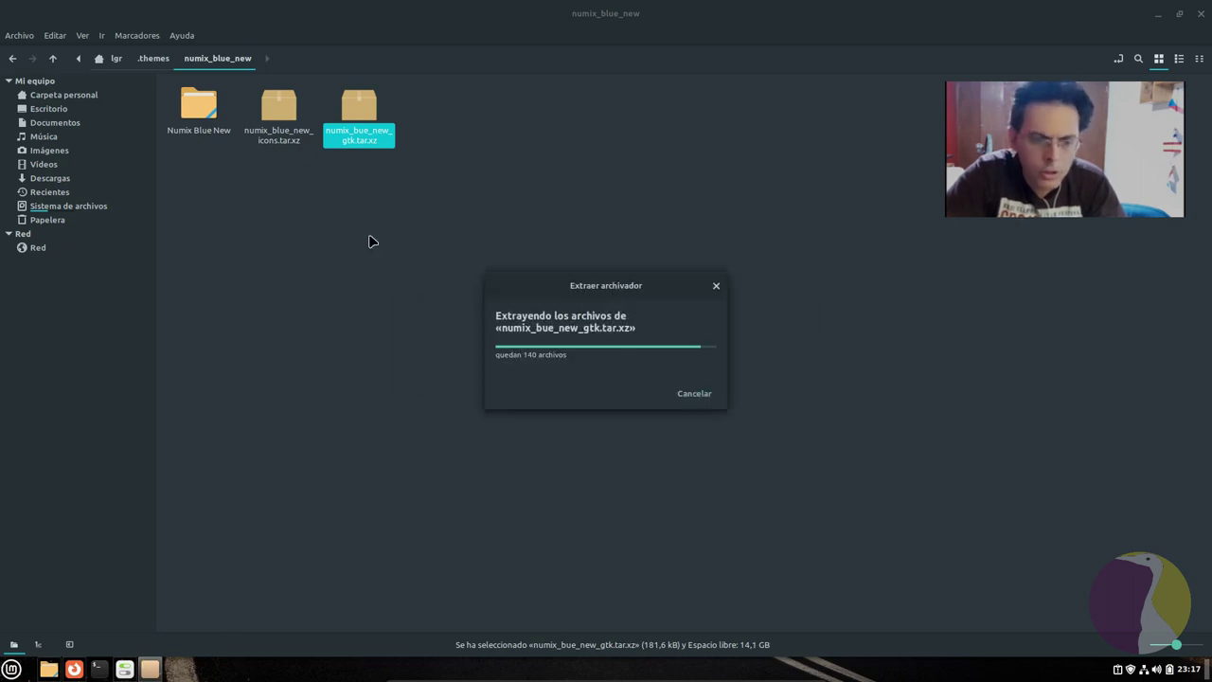
Look inside the extracted Numix Blue New folder, and return to numix_blue_new
click(244, 193)
click(210, 133)
double_click(204, 113)
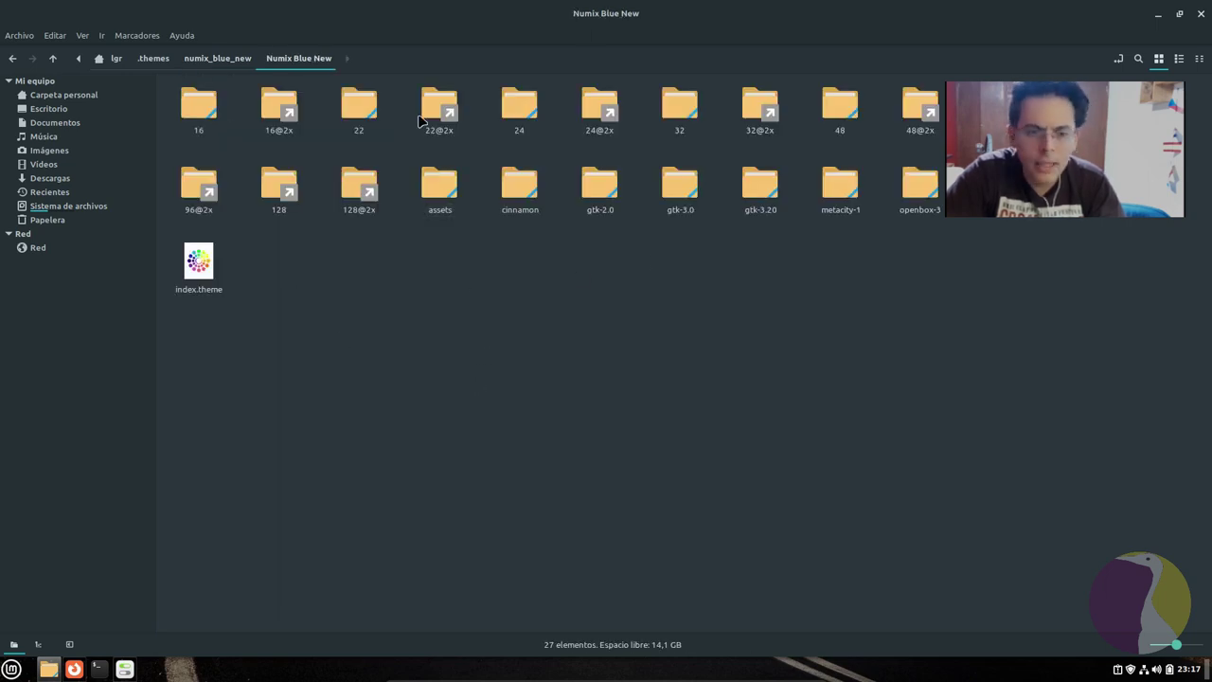
click(238, 60)
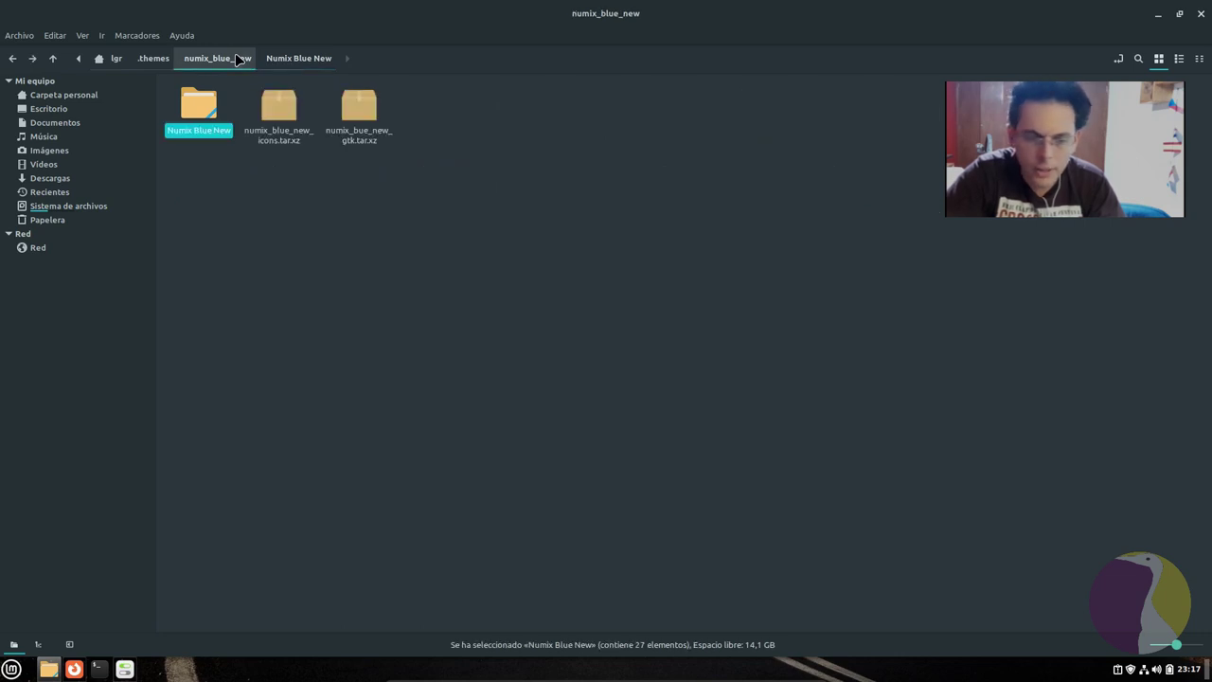
Permanently delete the extracted Numix Blue New folder from numix_blue_new
click(381, 171)
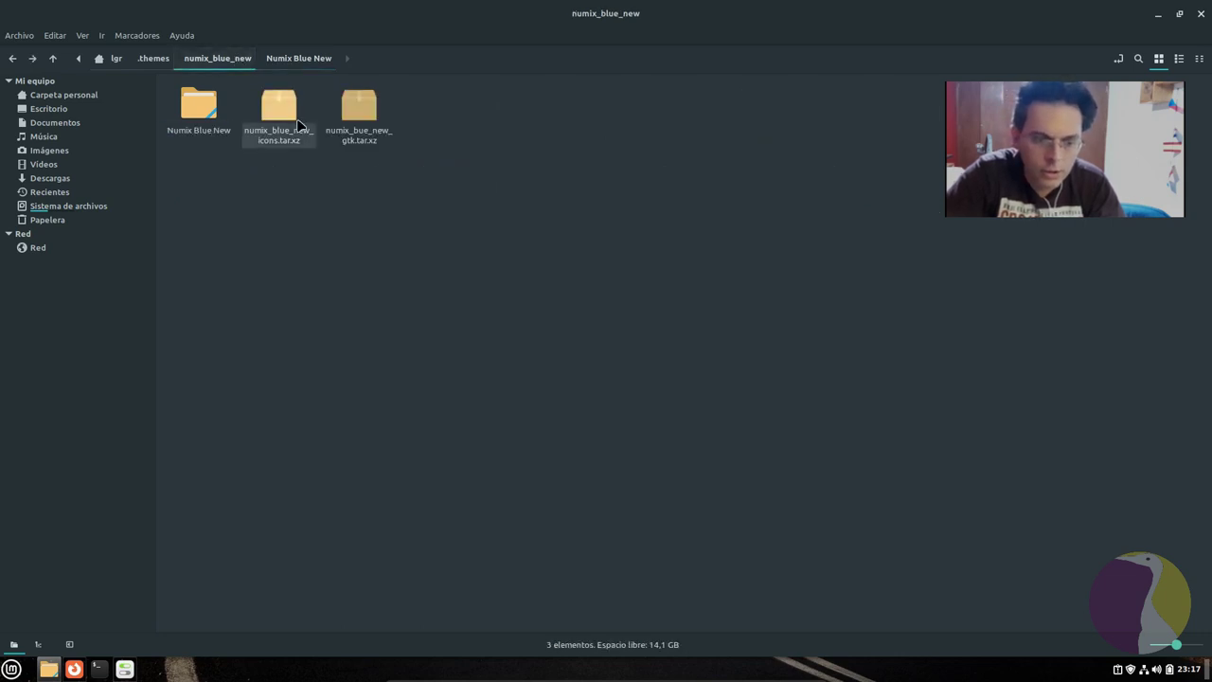
click(189, 133)
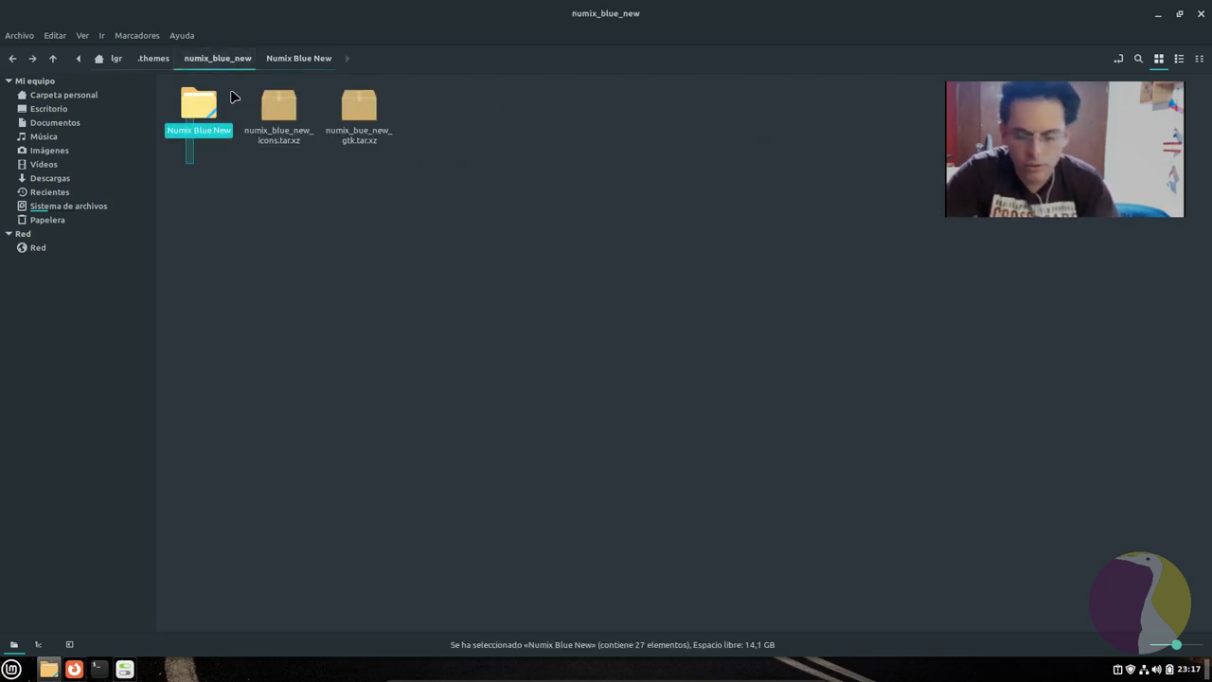
key(shift+Delete)
key(Return)
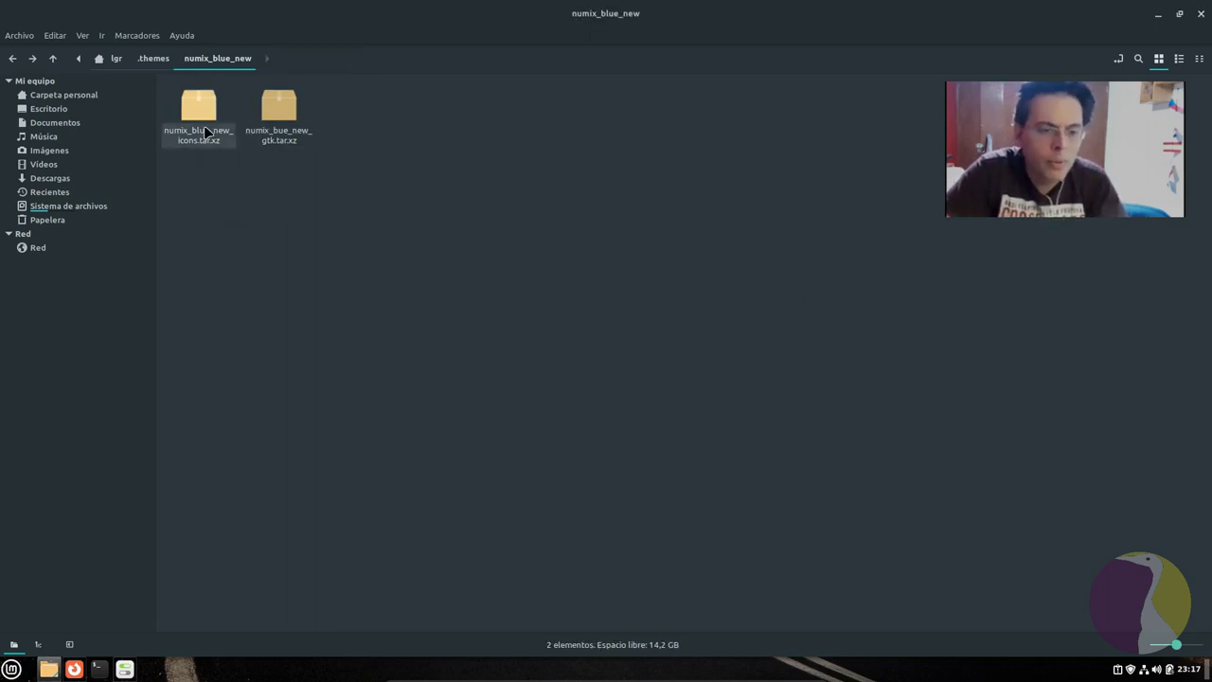
Cut numix_blue_new_icons.tar.xz from the numix_blue_new folder and go to the home folder
right_click(219, 133)
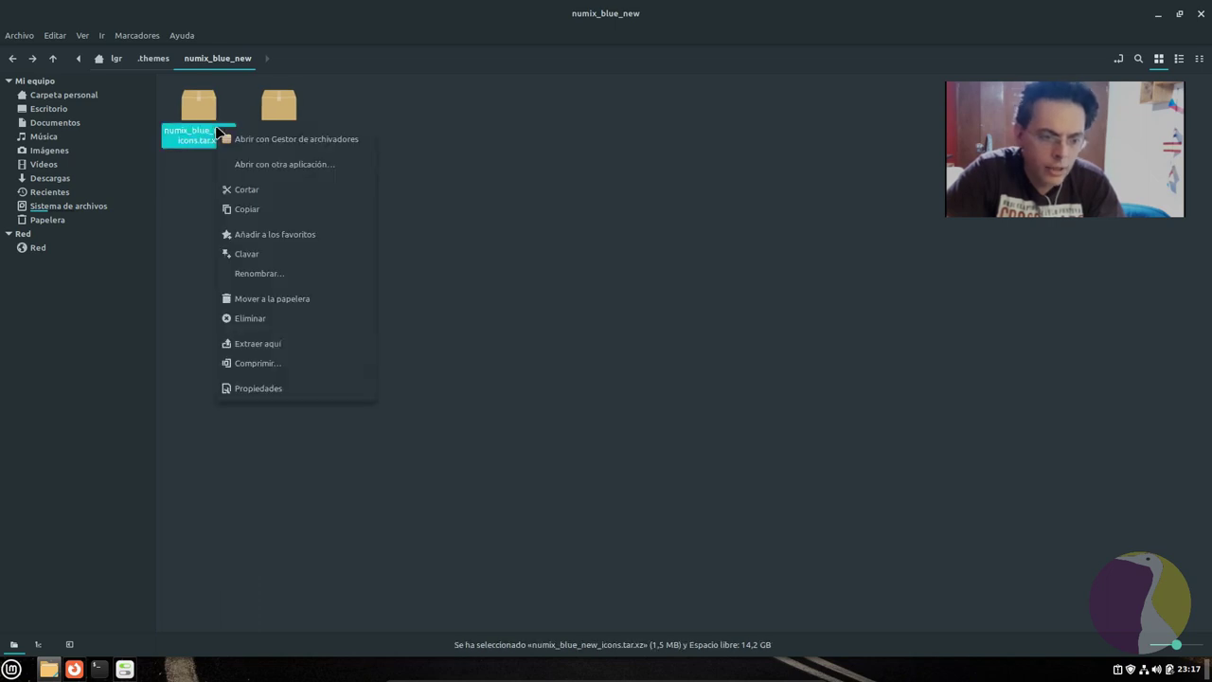
click(284, 190)
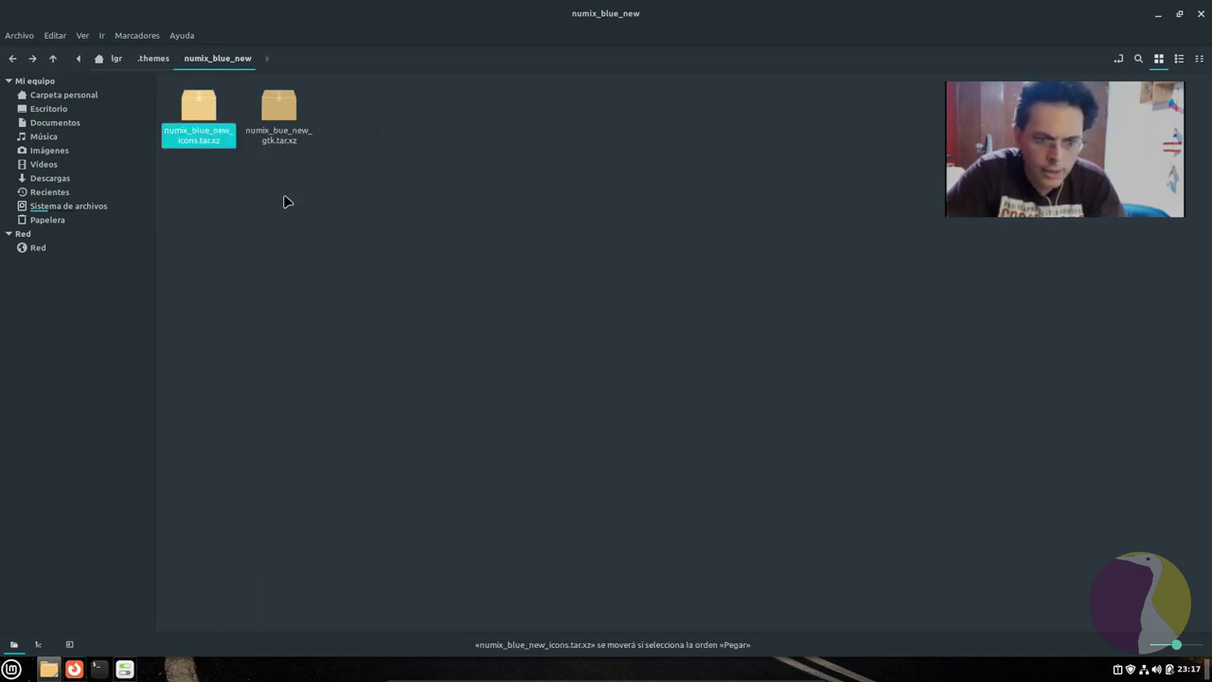
click(157, 58)
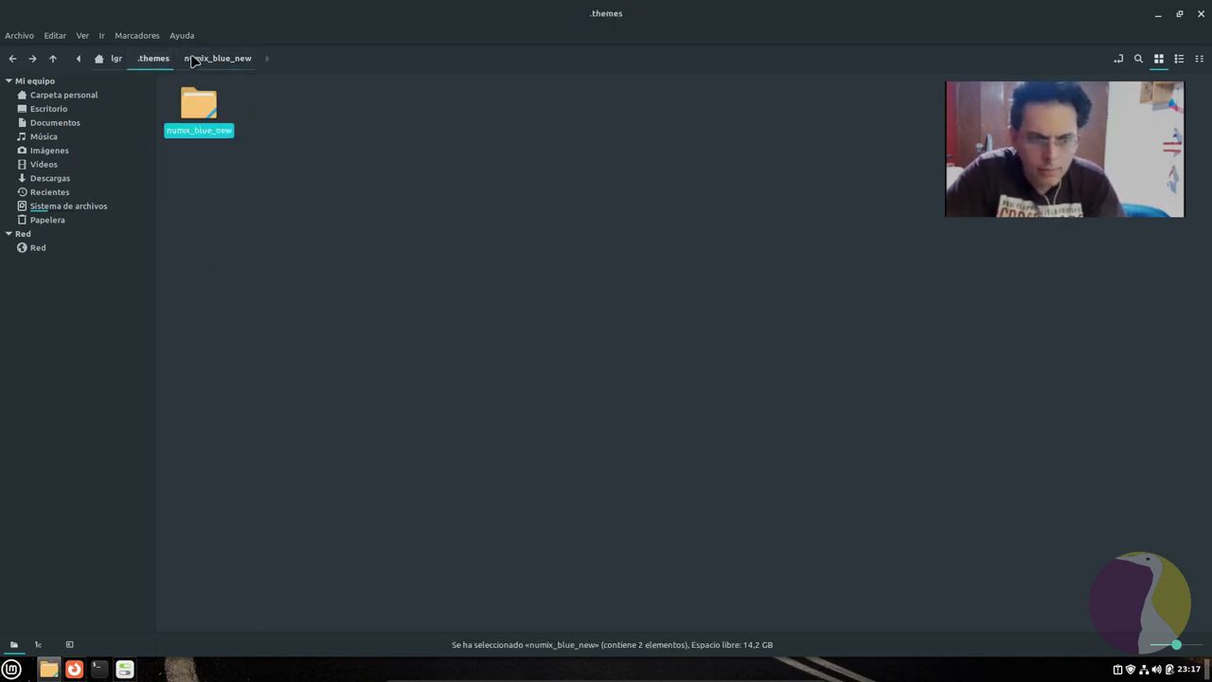
click(111, 59)
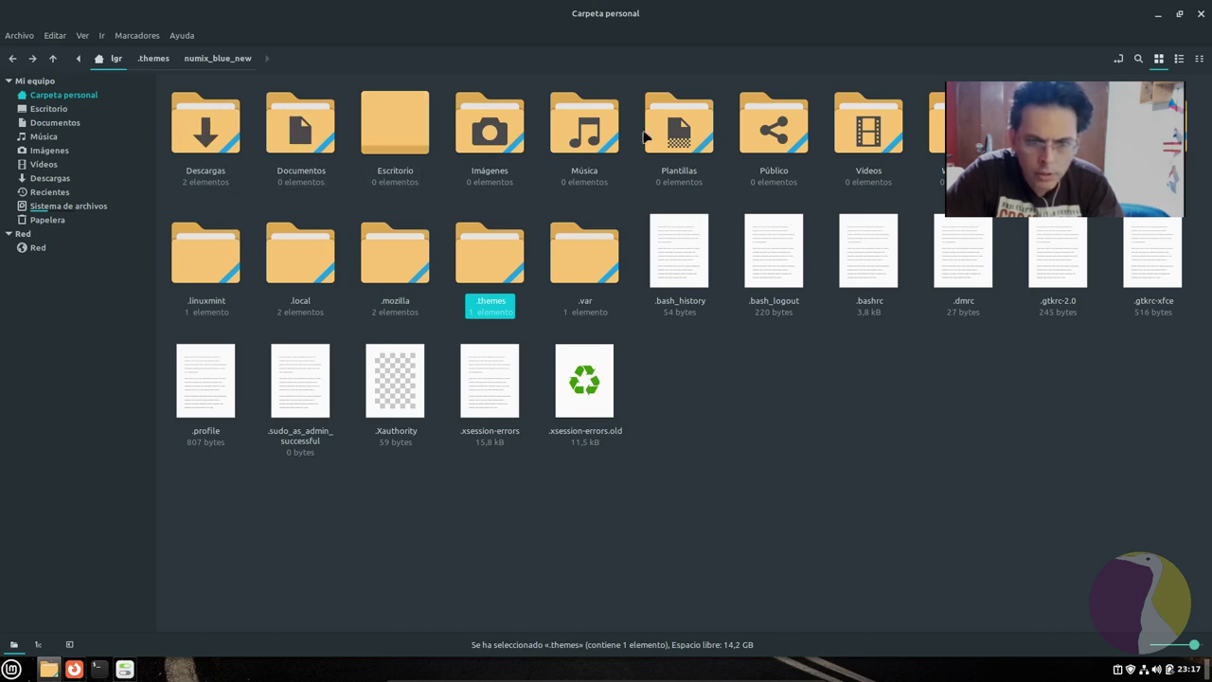
Create a new folder named .icons in the home folder
click(852, 411)
right_click(745, 394)
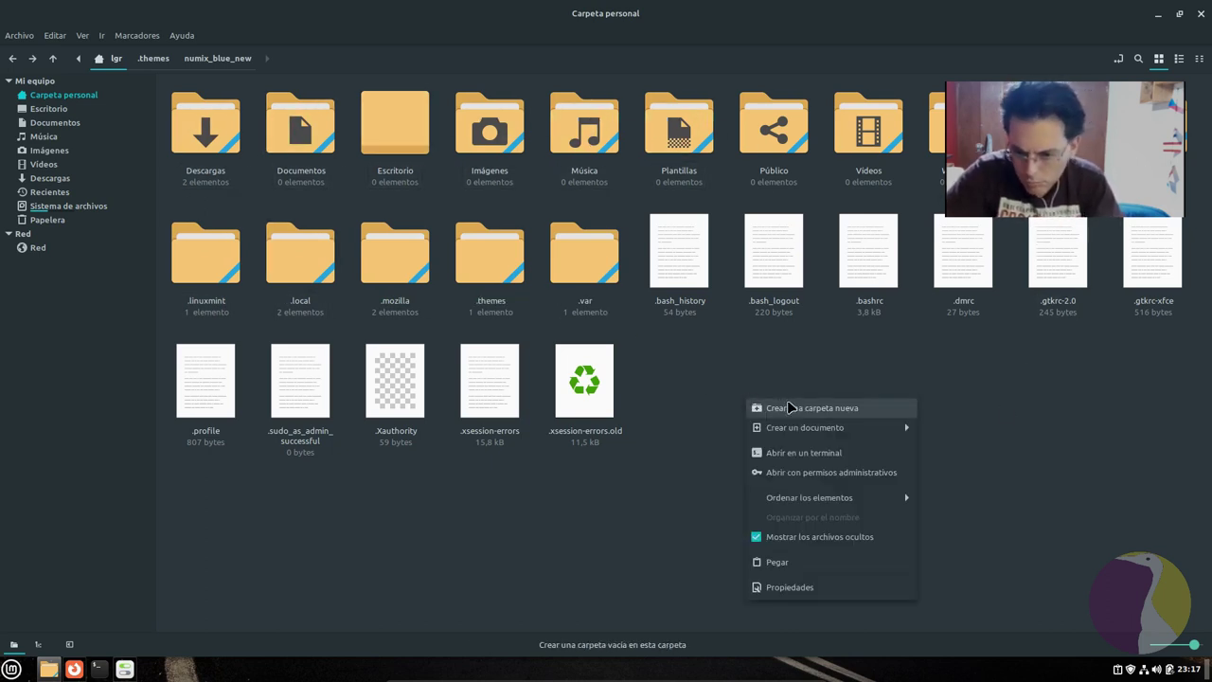
click(782, 403)
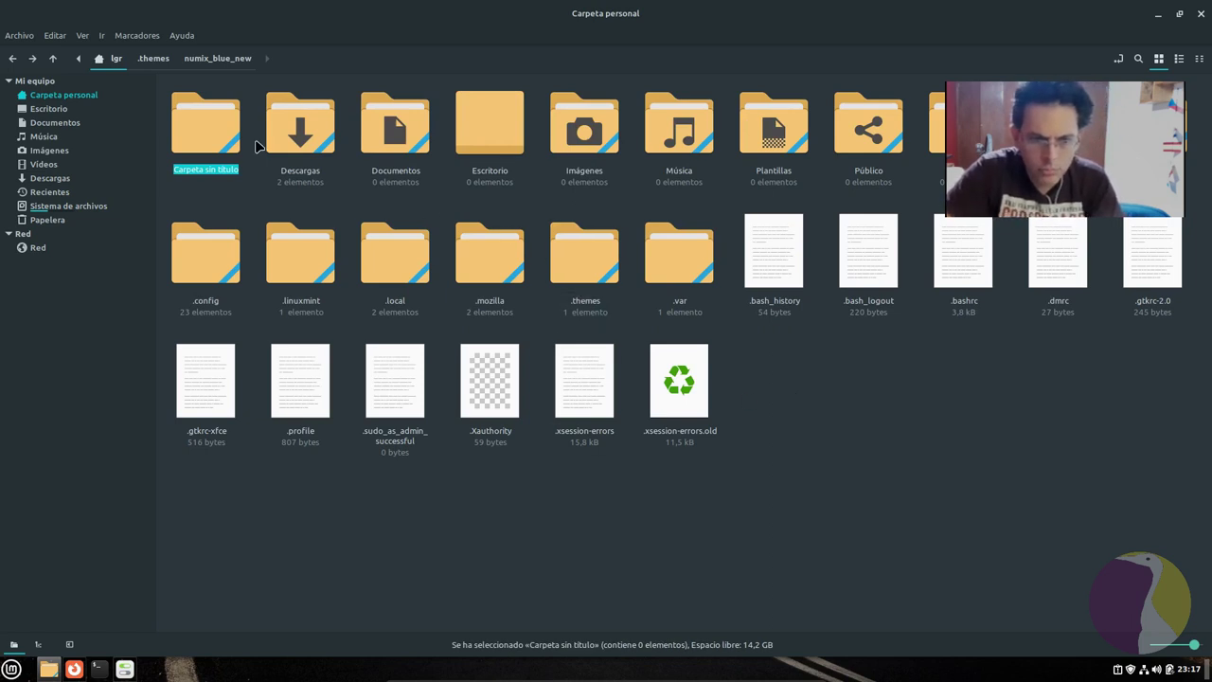
right_click(182, 131)
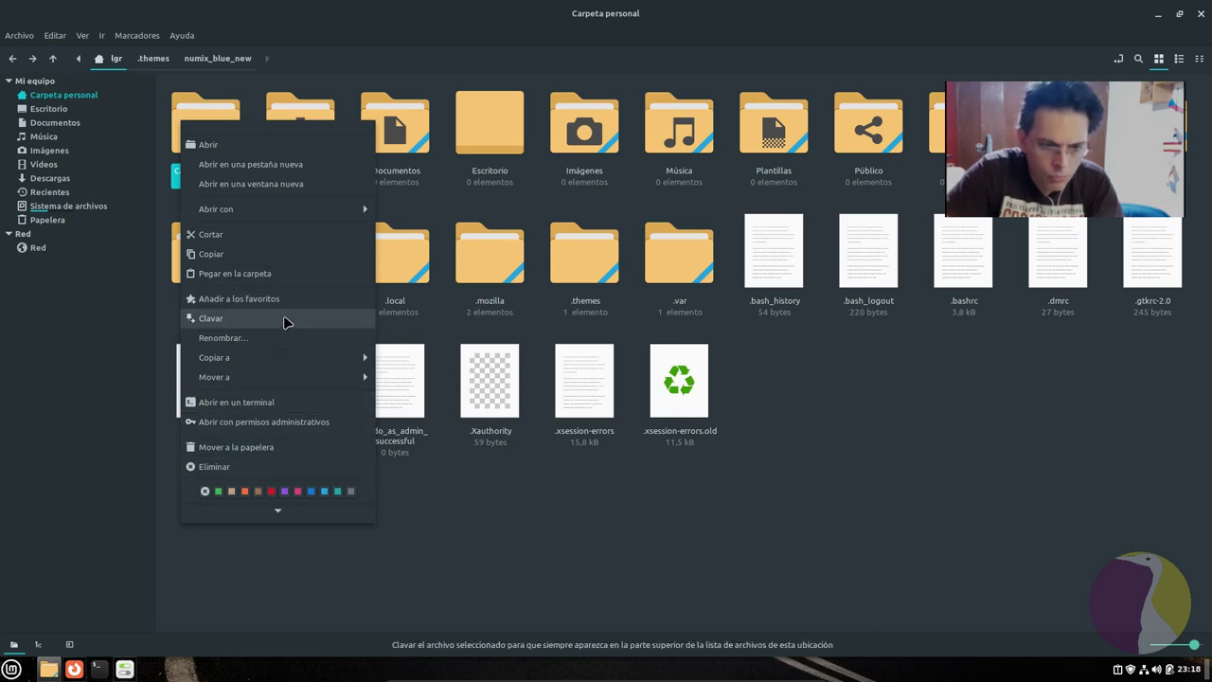
click(276, 338)
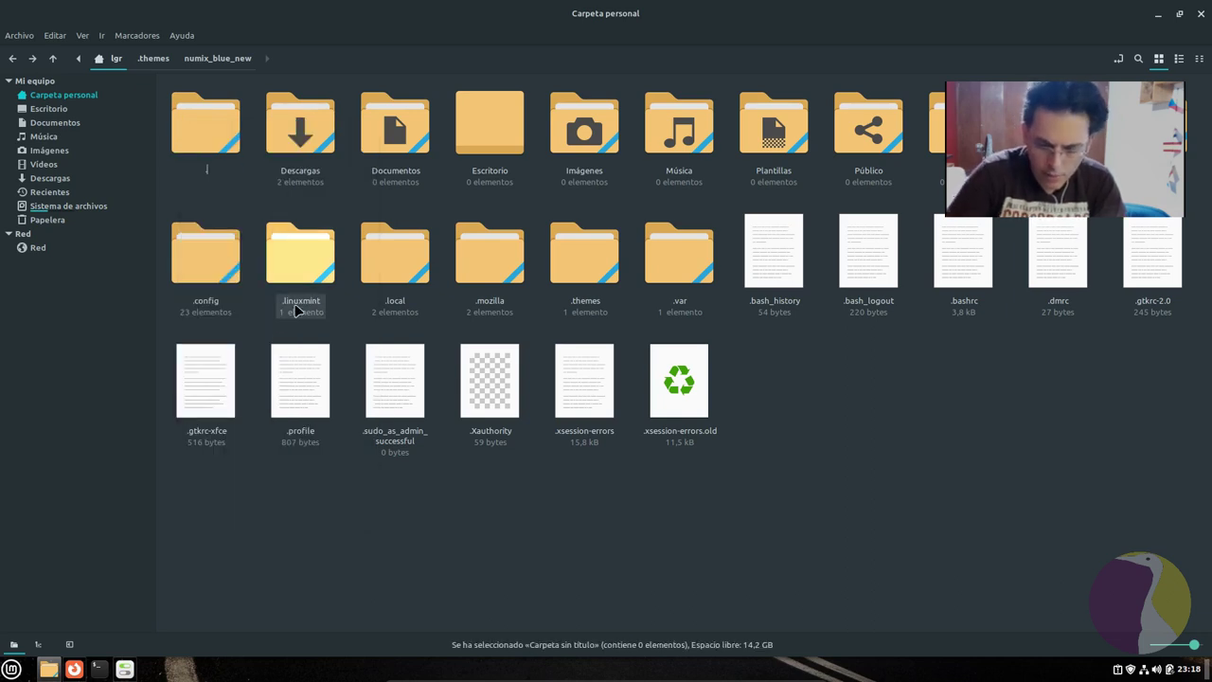
text(.icons)
key(Return)
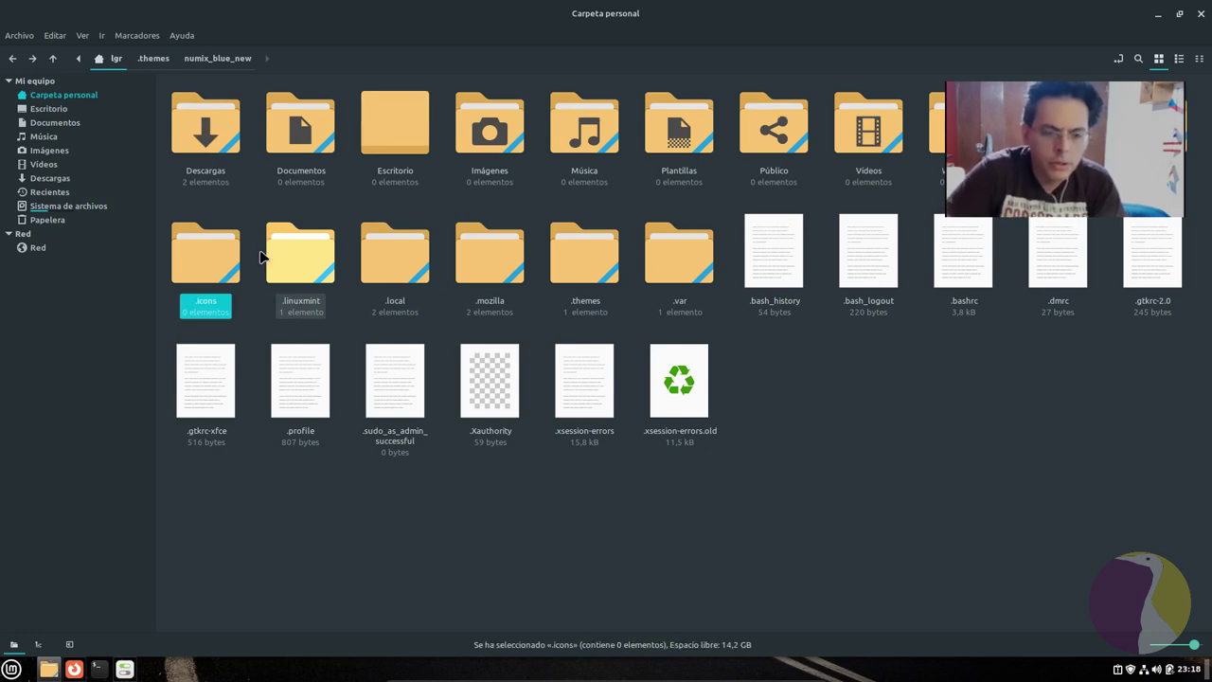
Paste numix_blue_new_icons.tar.xz into the .icons folder and extract it there
double_click(227, 262)
right_click(290, 165)
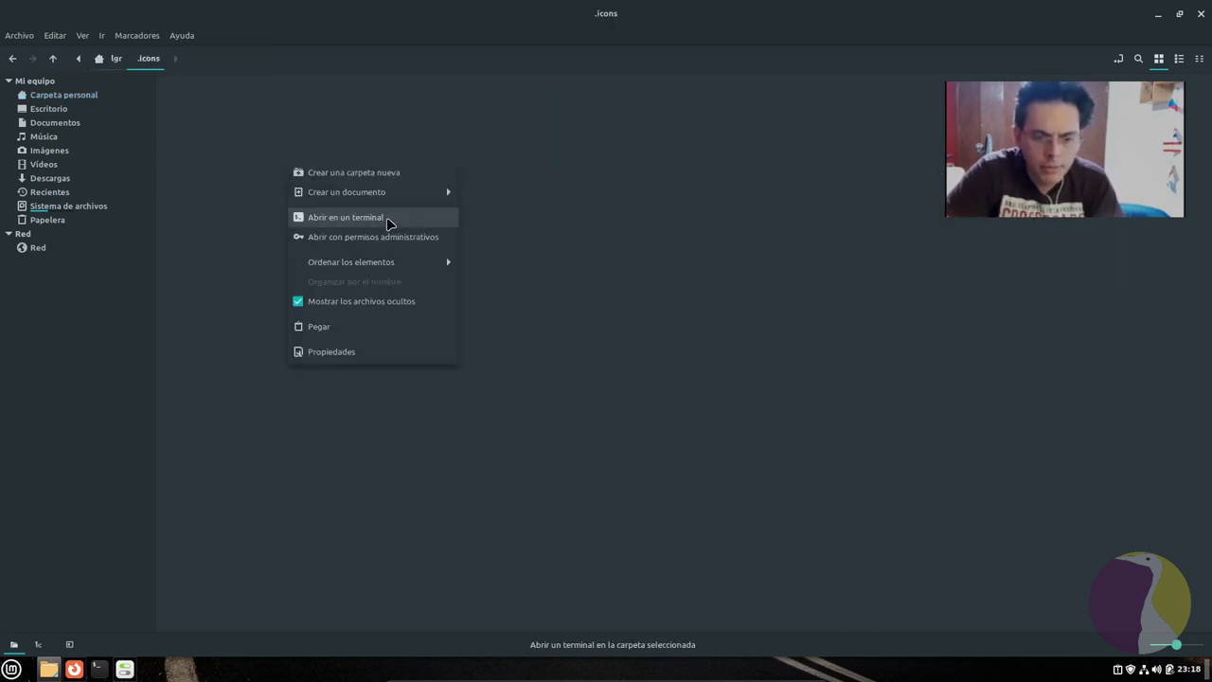
click(339, 330)
click(219, 148)
right_click(216, 143)
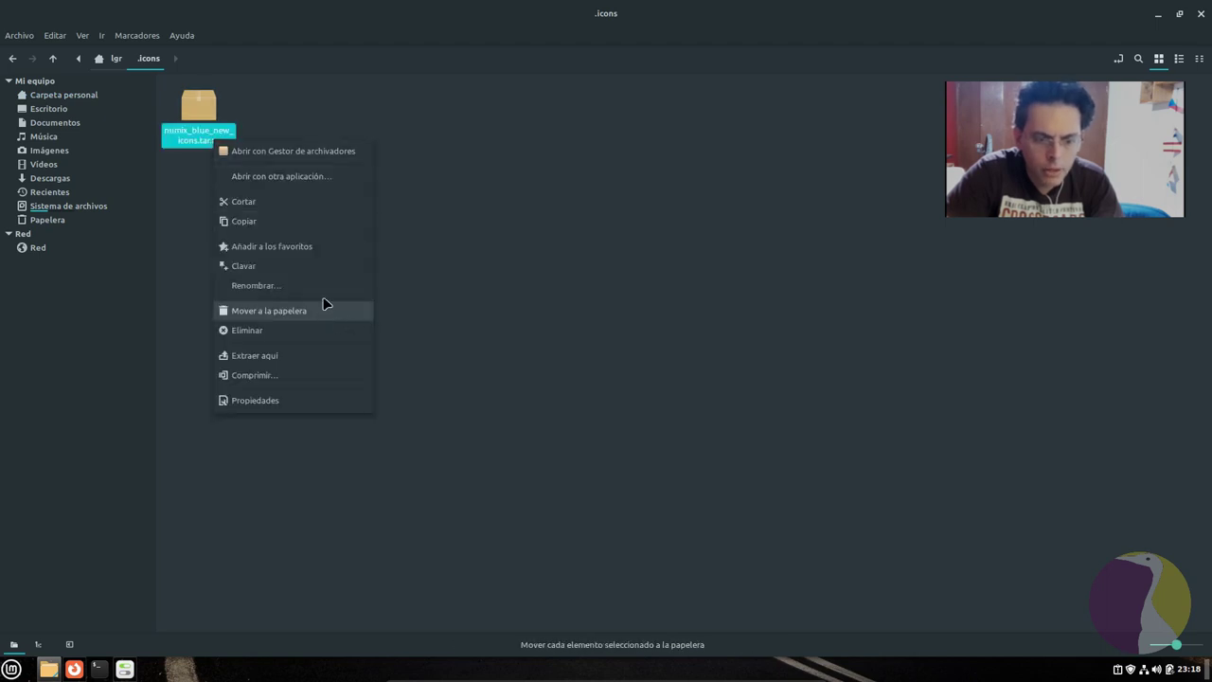
click(294, 356)
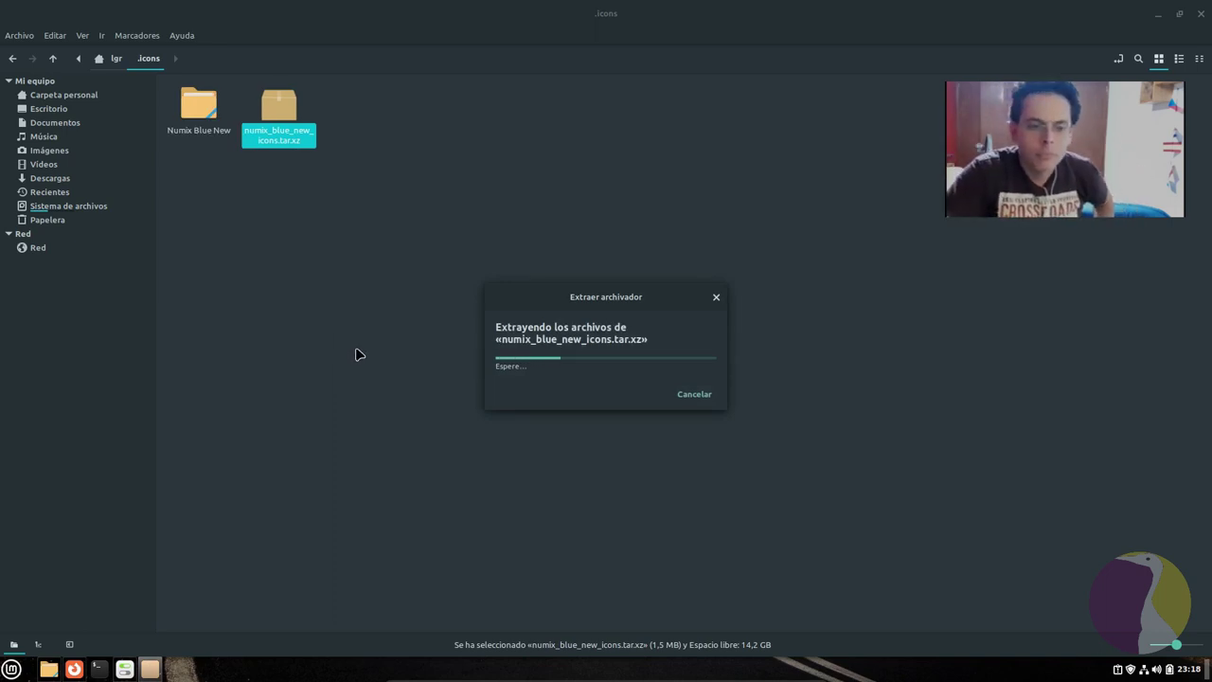
Move numix_bue_new_gtk.tar.xz from the numix_blue_new folder directly into .themes in the home folder
click(116, 61)
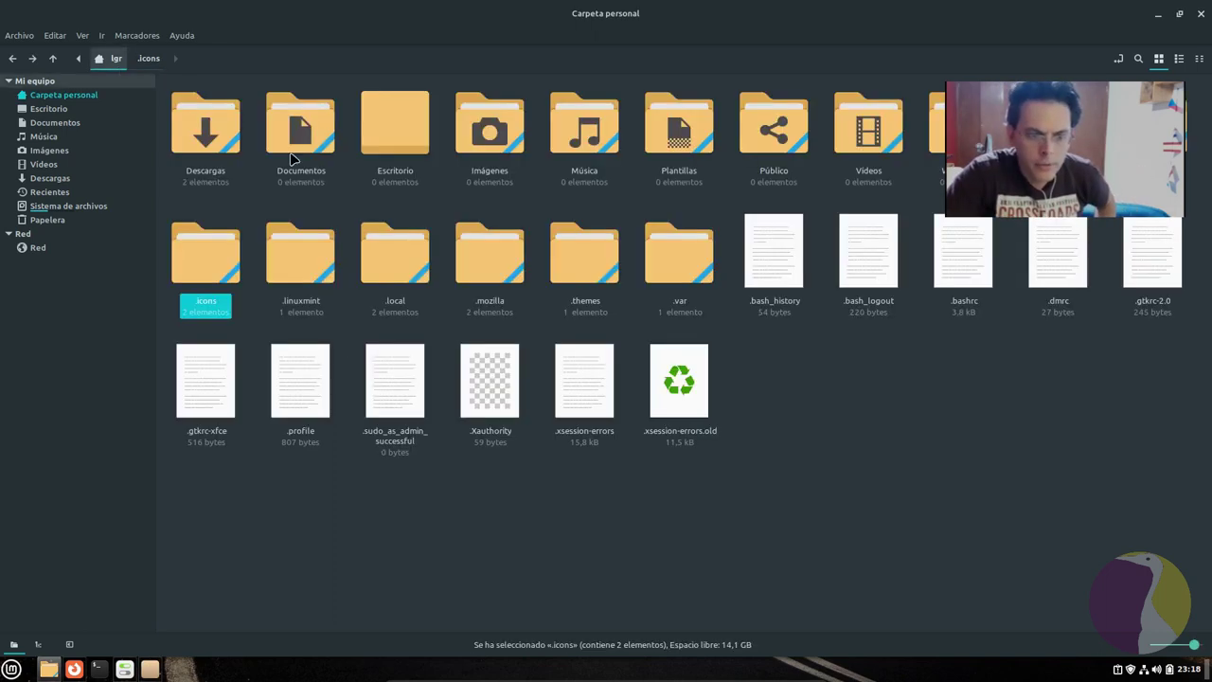
double_click(601, 272)
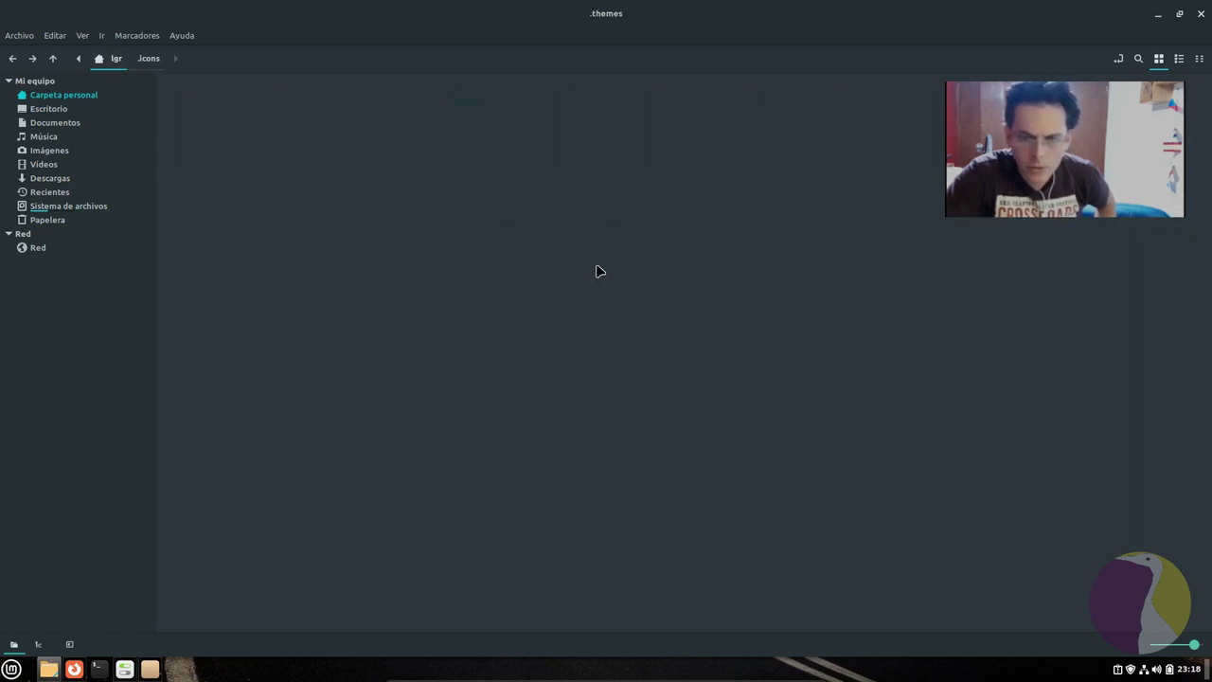
double_click(199, 111)
right_click(205, 124)
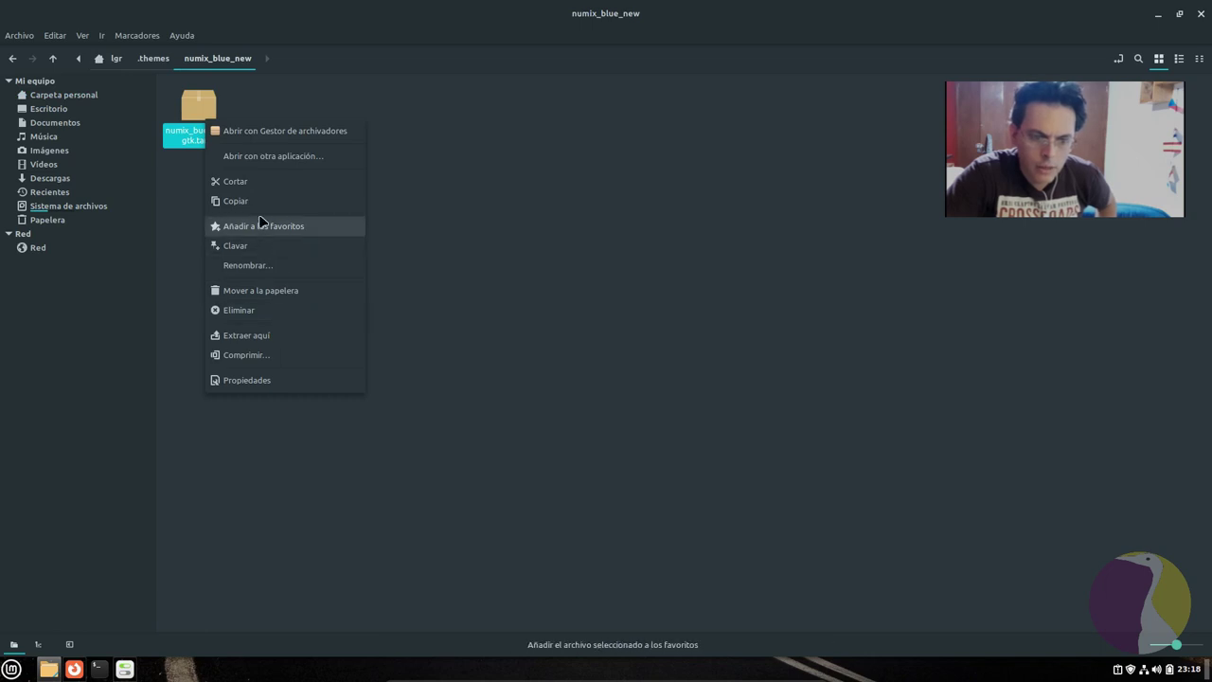
click(248, 182)
click(163, 60)
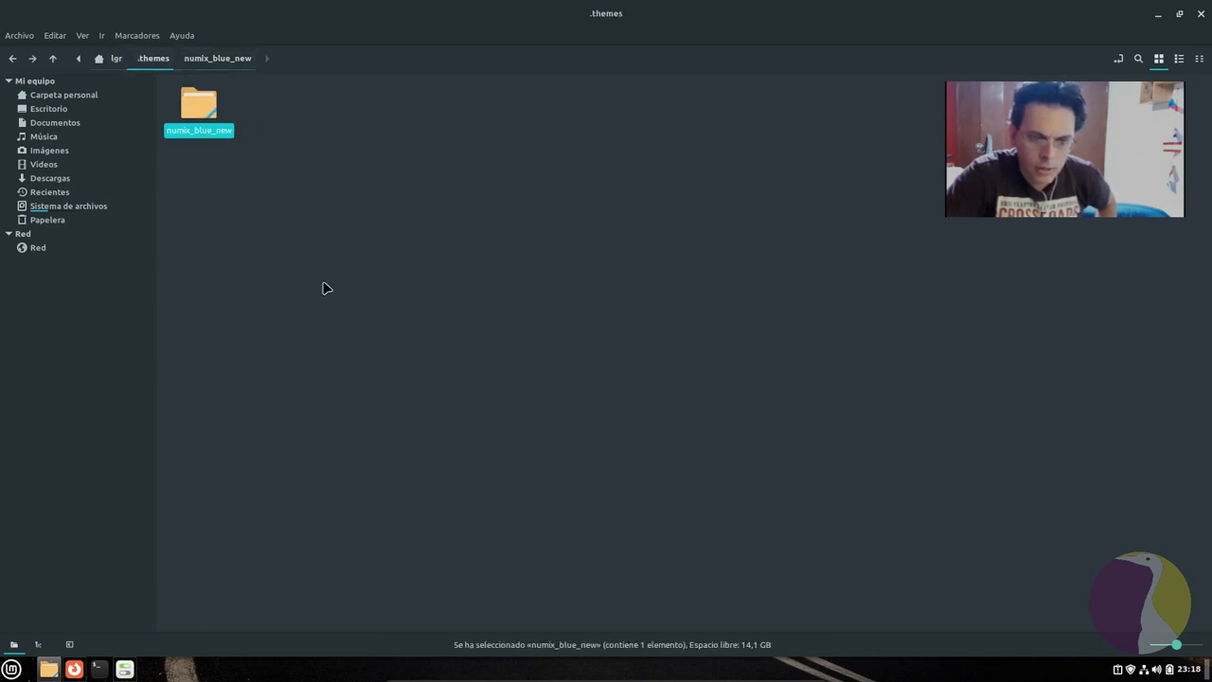
right_click(280, 185)
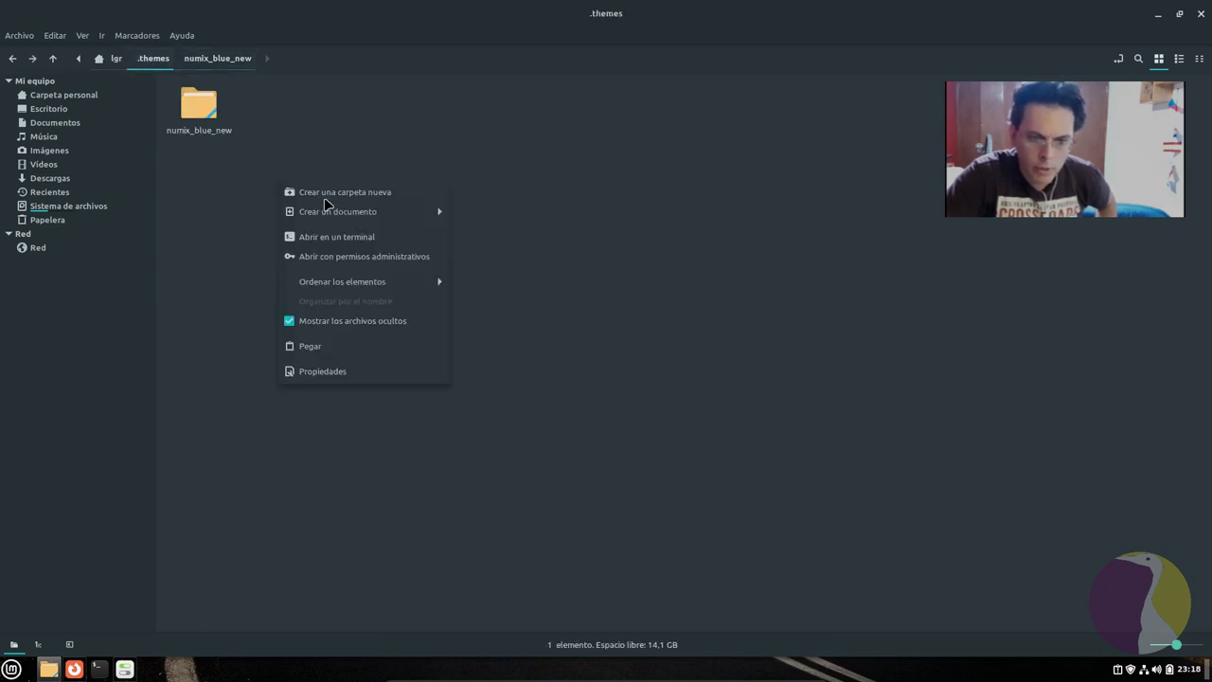
click(354, 346)
Permanently delete the numix_blue_new folder from .themes
drag(200, 216, 206, 116)
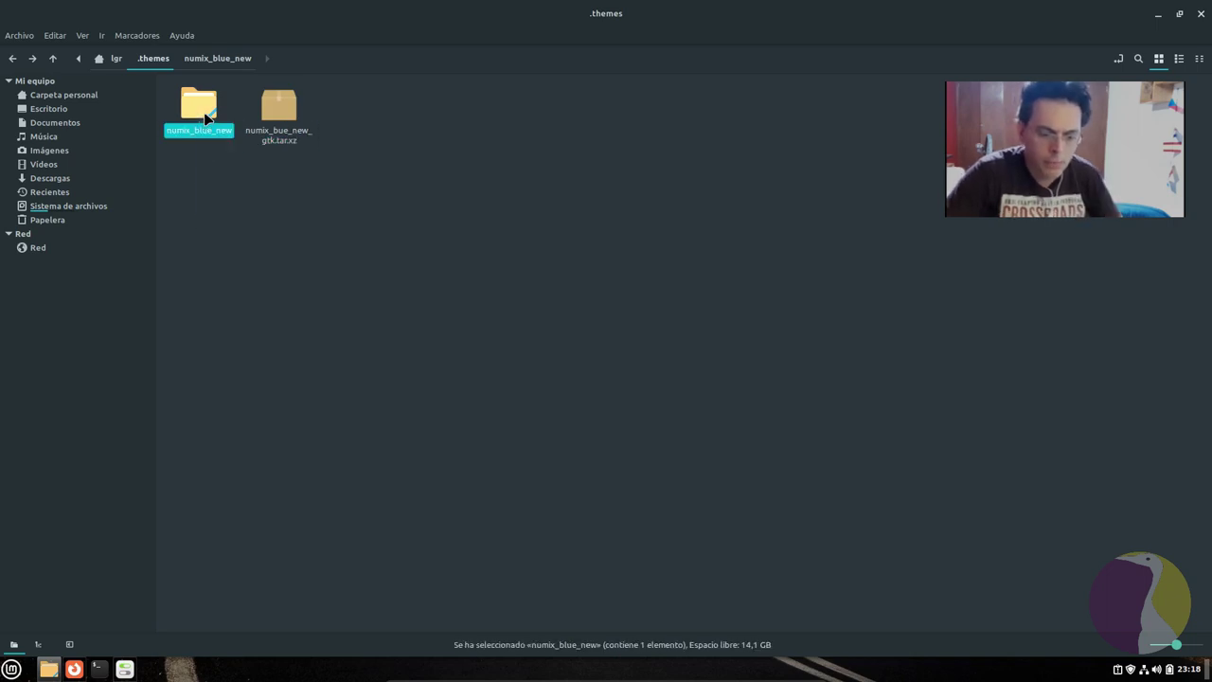
key(shift+Delete)
key(Return)
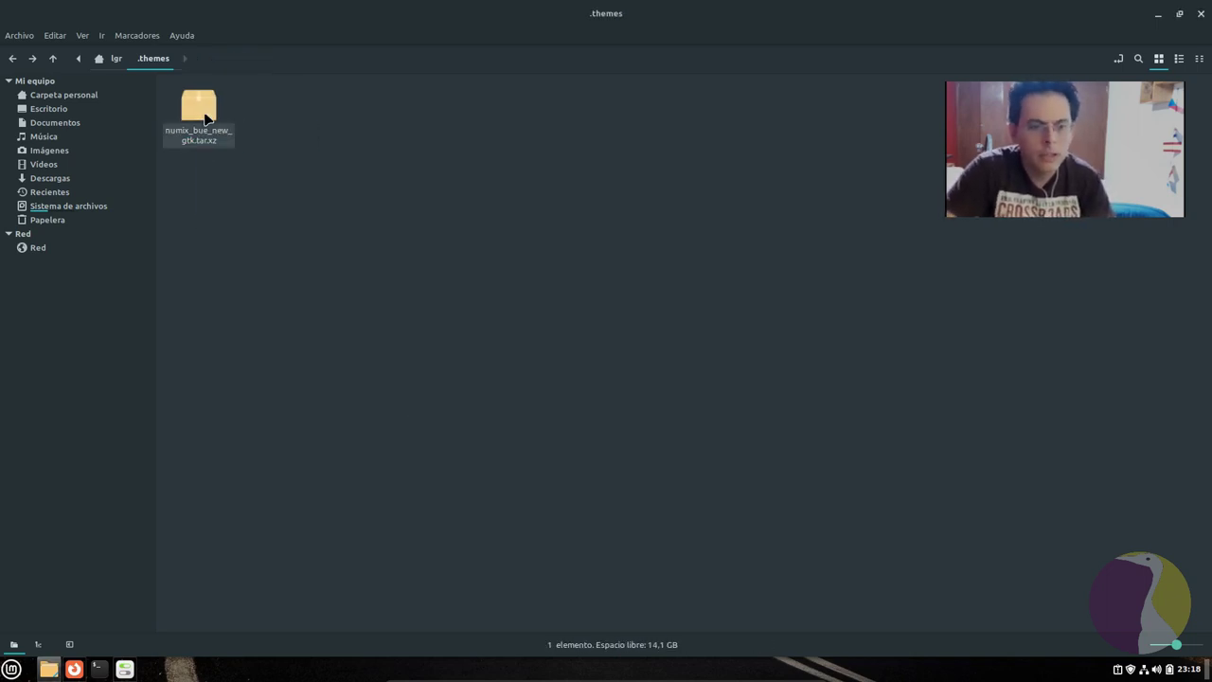
Extract numix_bue_new_gtk.tar.xz in the .themes folder
right_click(205, 116)
click(325, 331)
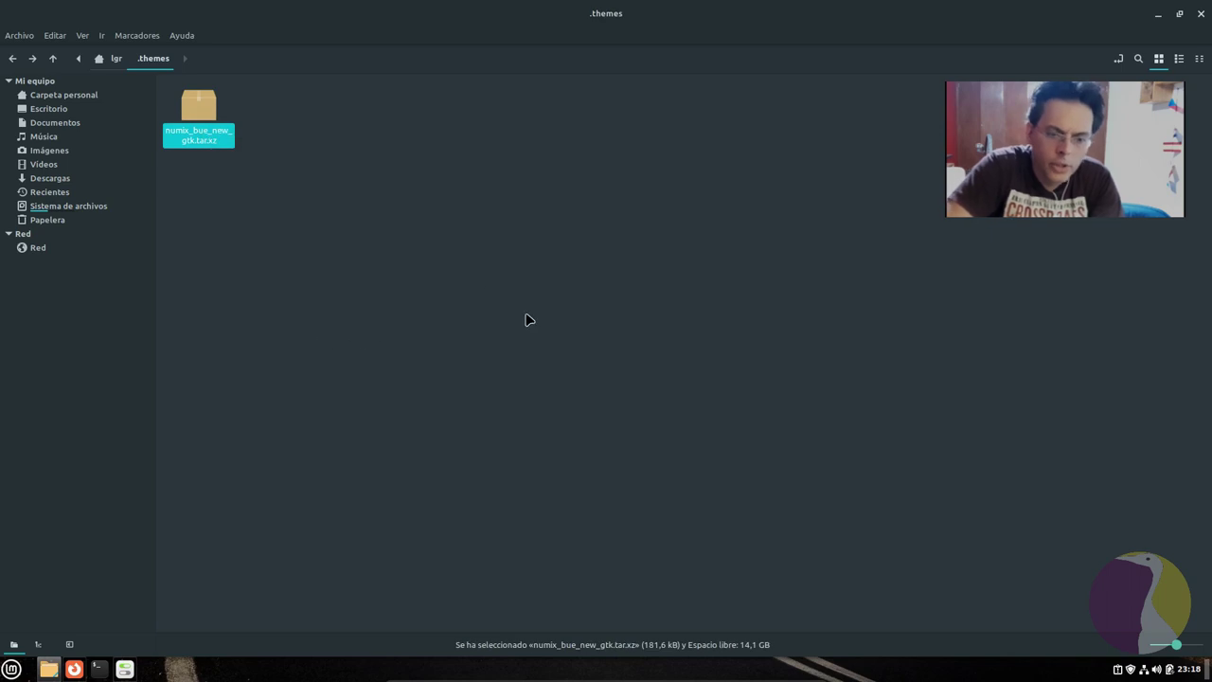
click(265, 240)
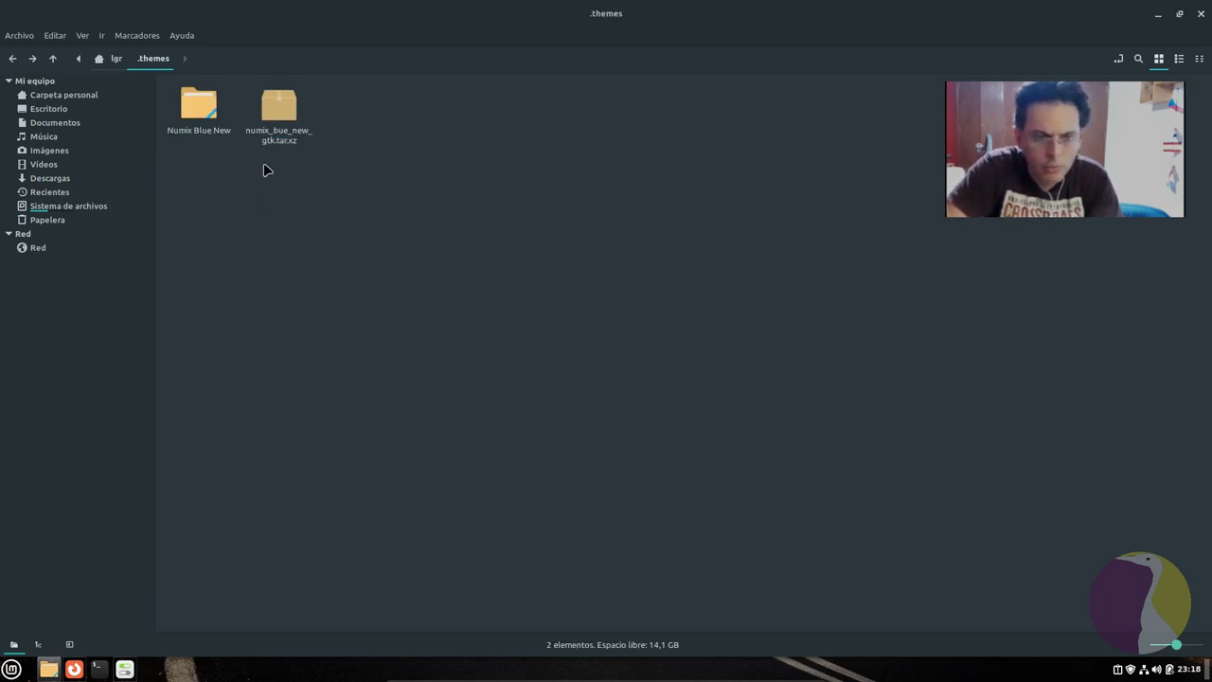
Permanently delete numix_bue_new_gtk.tar.xz from the .themes folder
drag(273, 174, 305, 132)
key(shift+Delete)
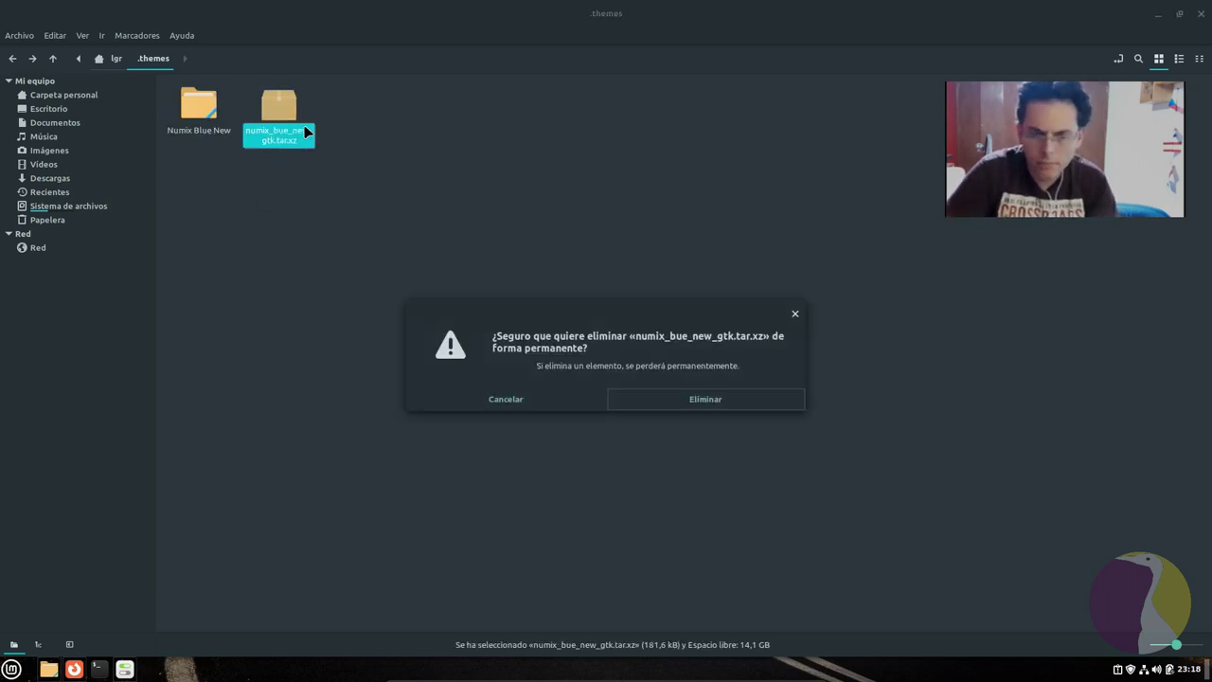
key(Return)
Inspect the contents of the Numix Blue New folder in .themes and of the one in .icons
double_click(188, 88)
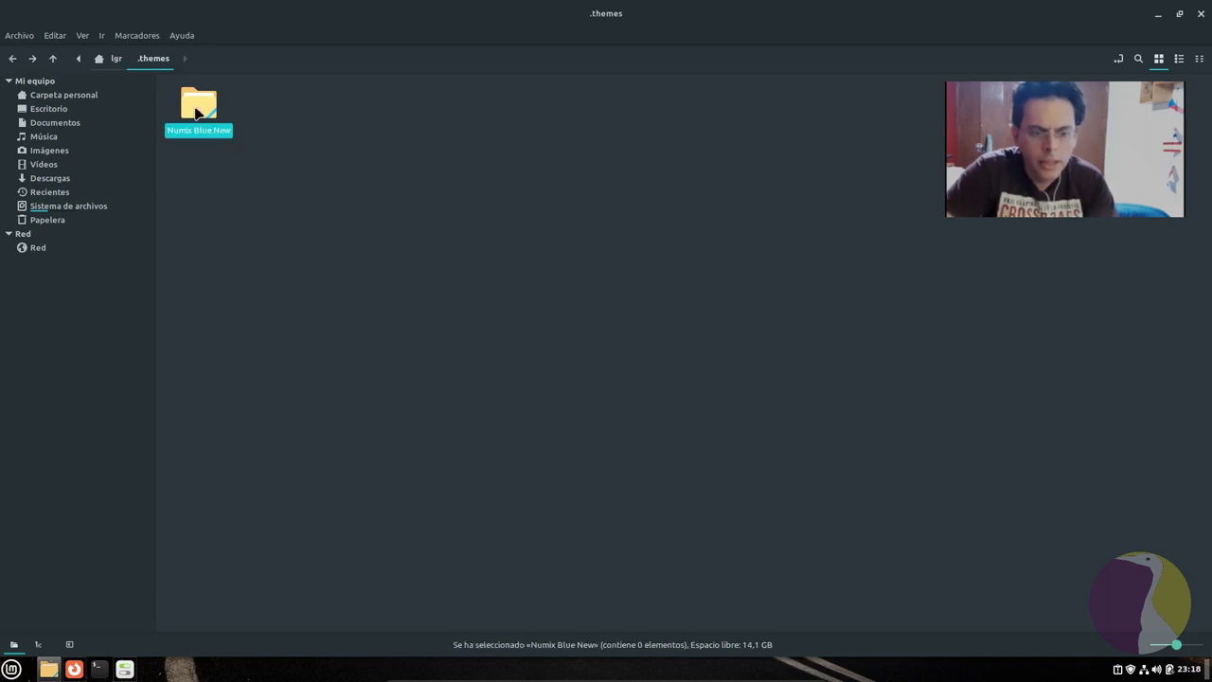
click(154, 58)
click(116, 58)
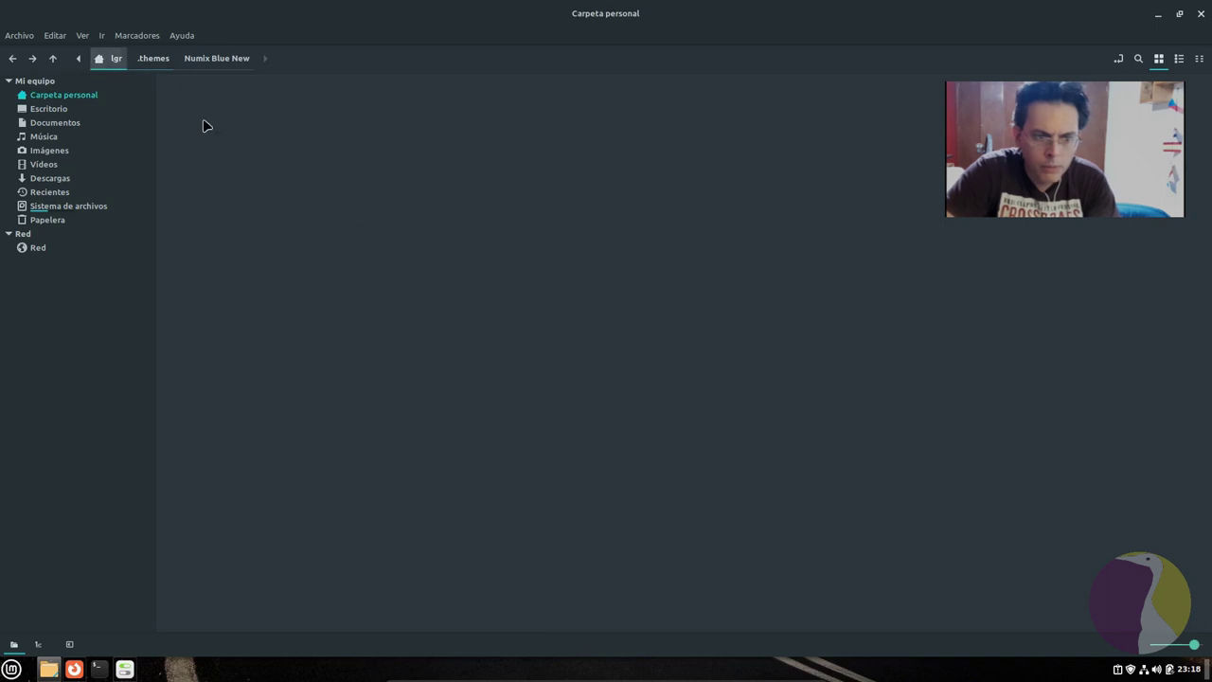
click(214, 281)
double_click(213, 281)
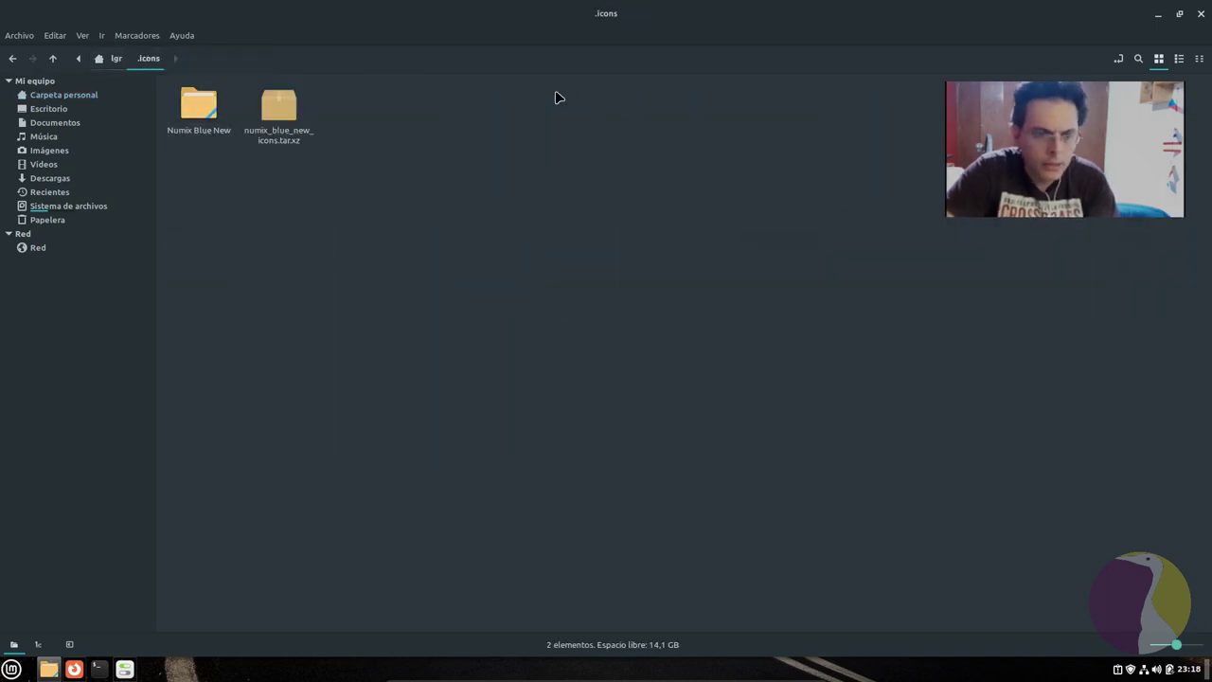
double_click(199, 104)
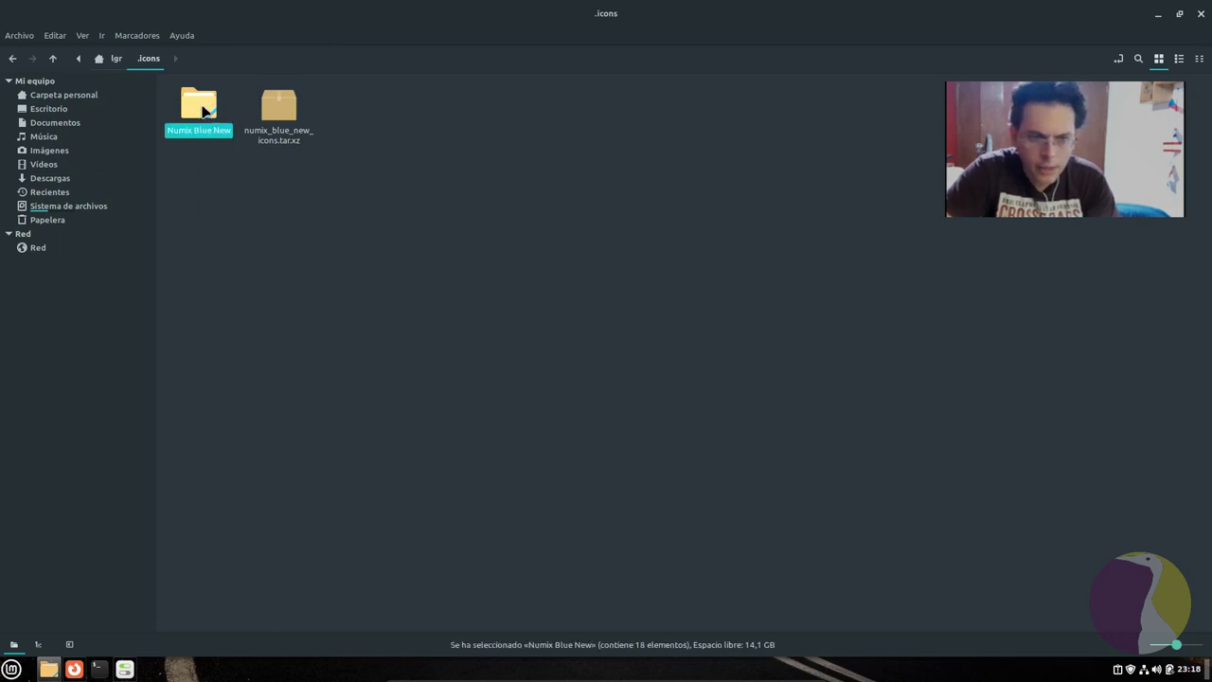
Permanently delete numix_blue_new_icons.tar.xz from the .icons folder
click(149, 58)
drag(367, 118, 257, 171)
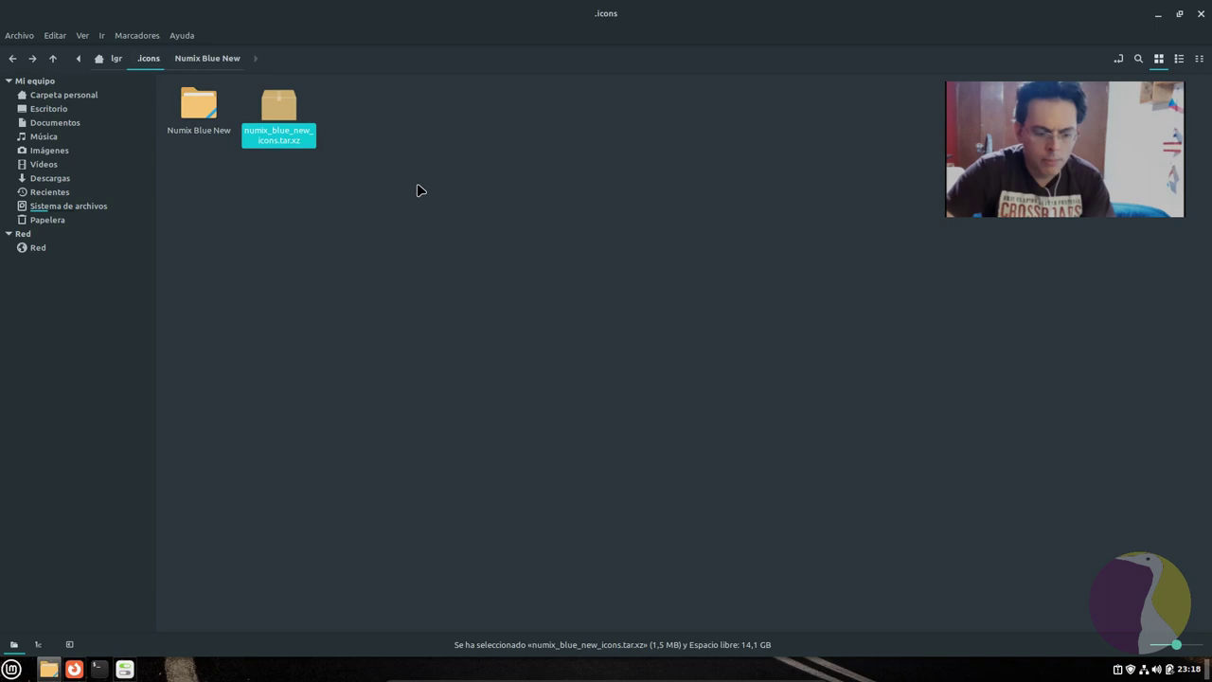
key(shift+Delete)
key(Return)
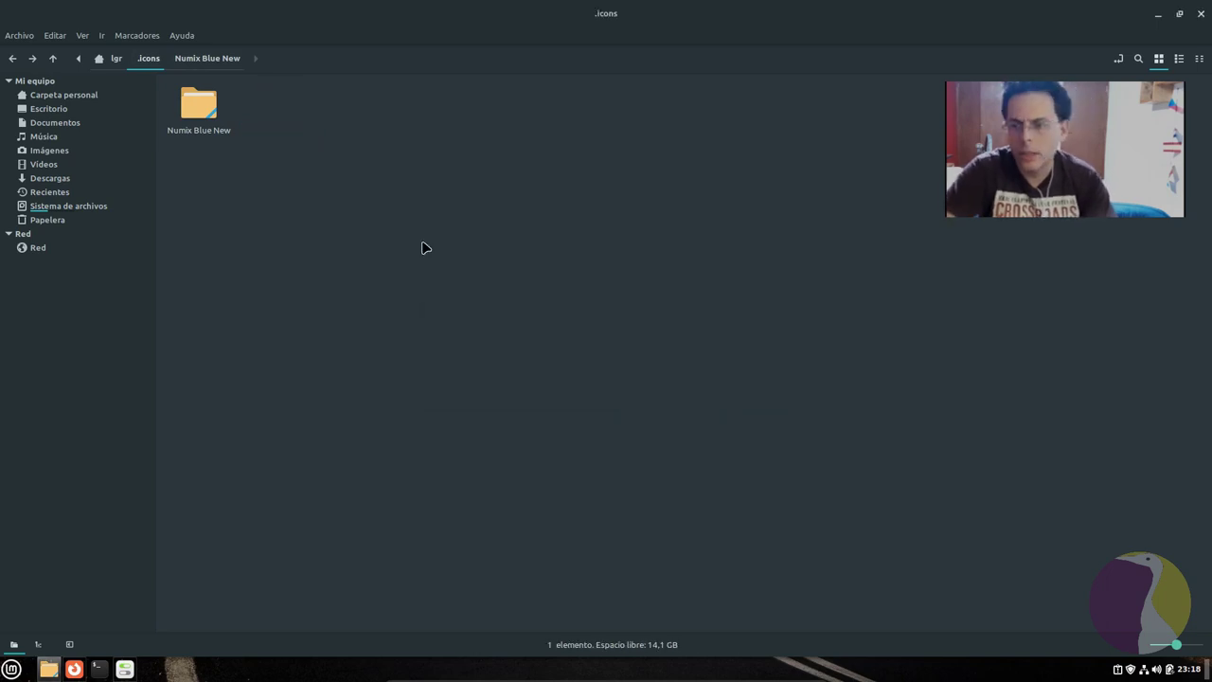
Minimize the file manager window and close Firefox
click(1156, 15)
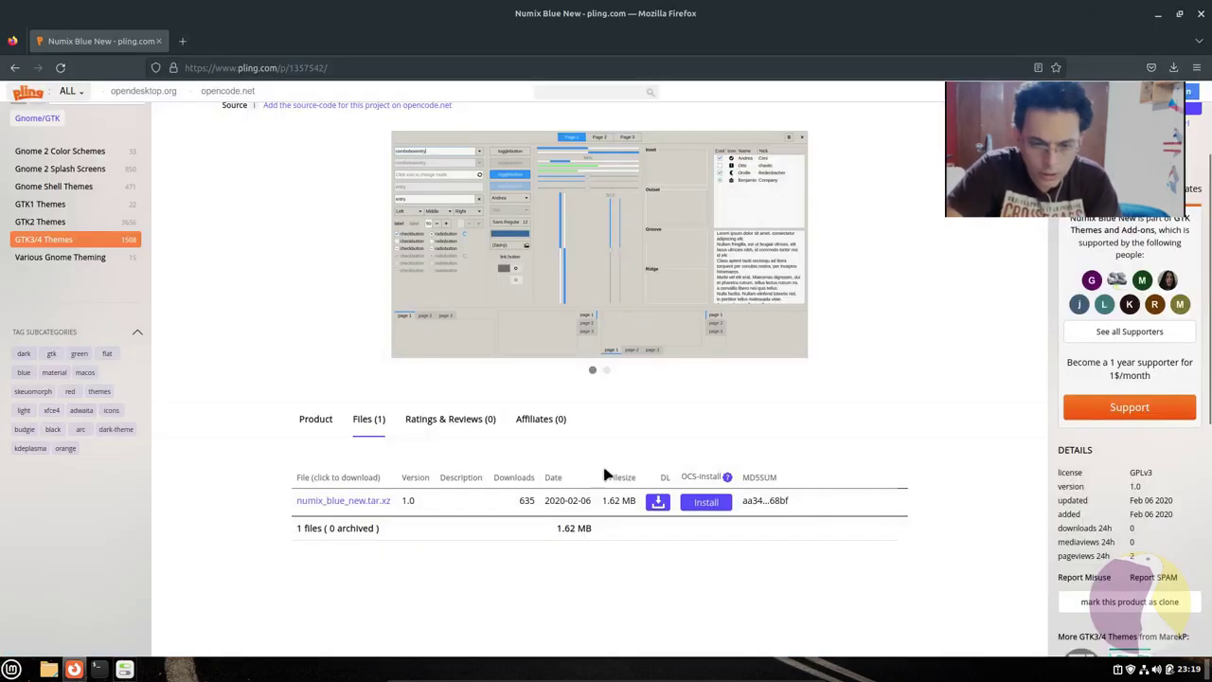
click(1200, 13)
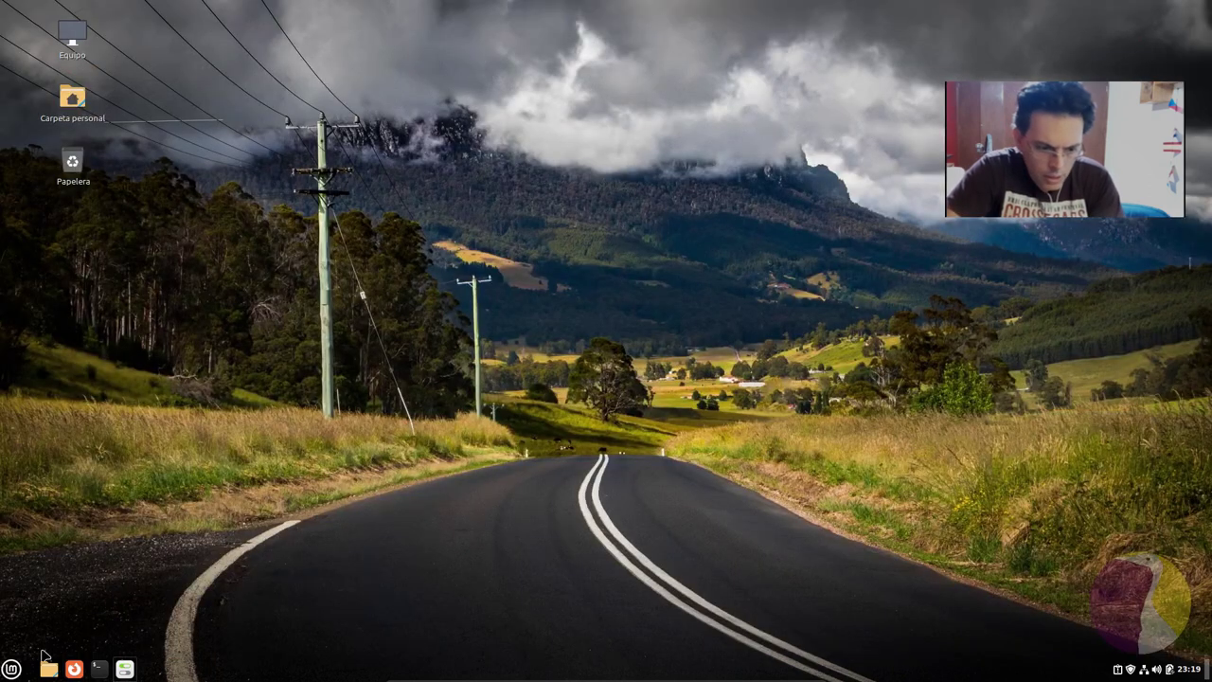
Look through the available application themes for Numix Blue New, leave the theme unchanged and close the system settings
click(138, 672)
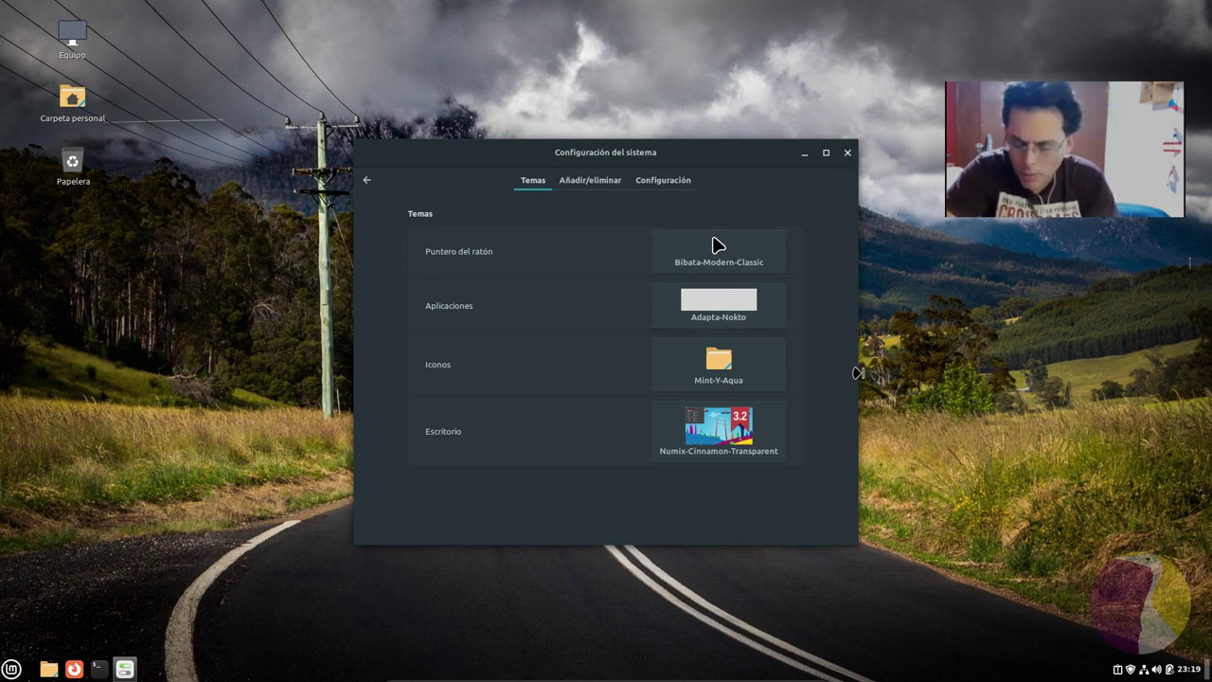
click(778, 301)
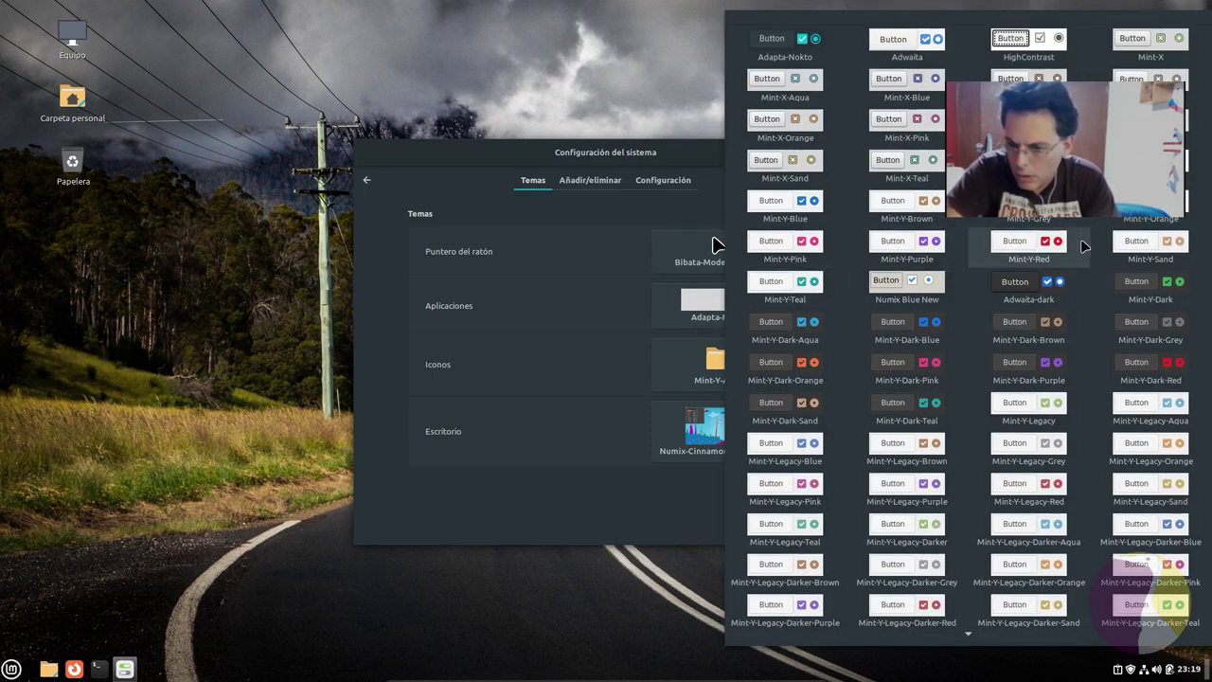
mouse_move(968, 637)
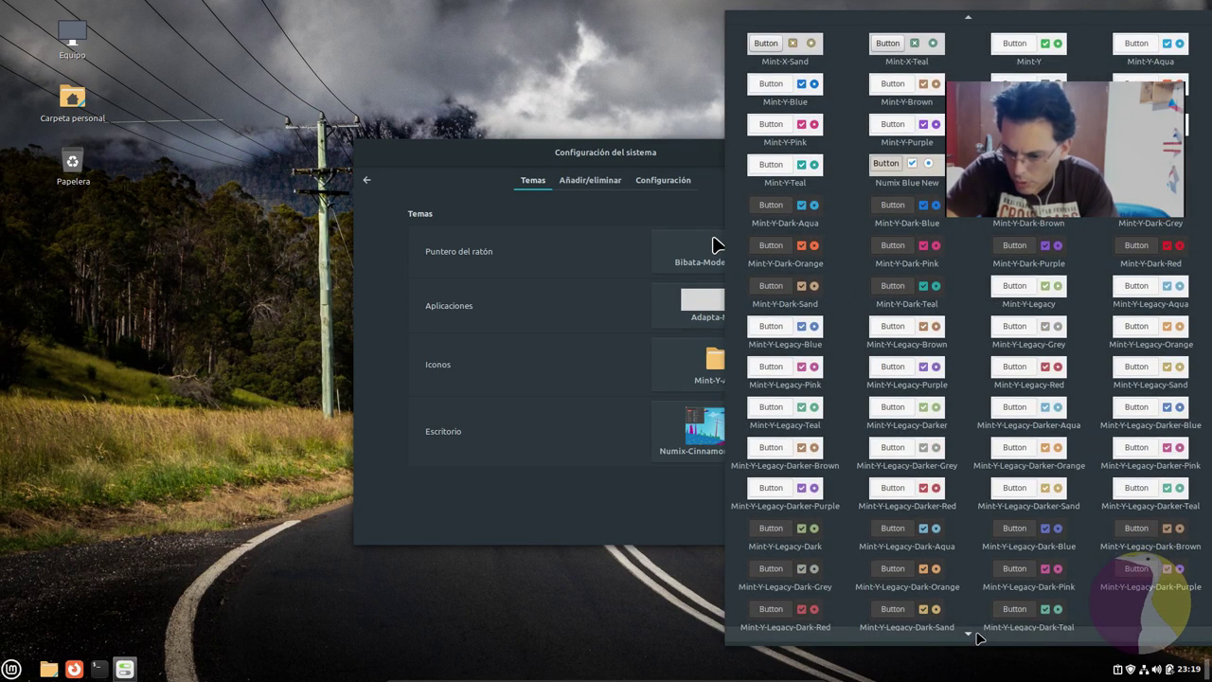
scroll(985, 615, up, 2)
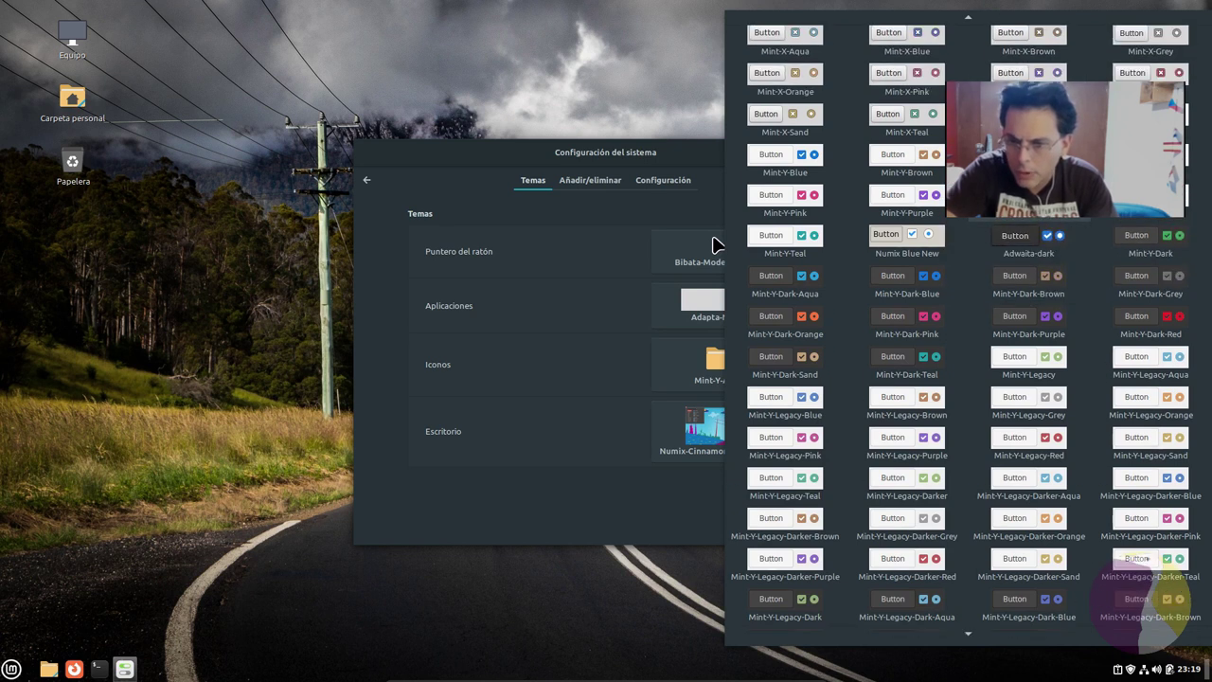
click(537, 186)
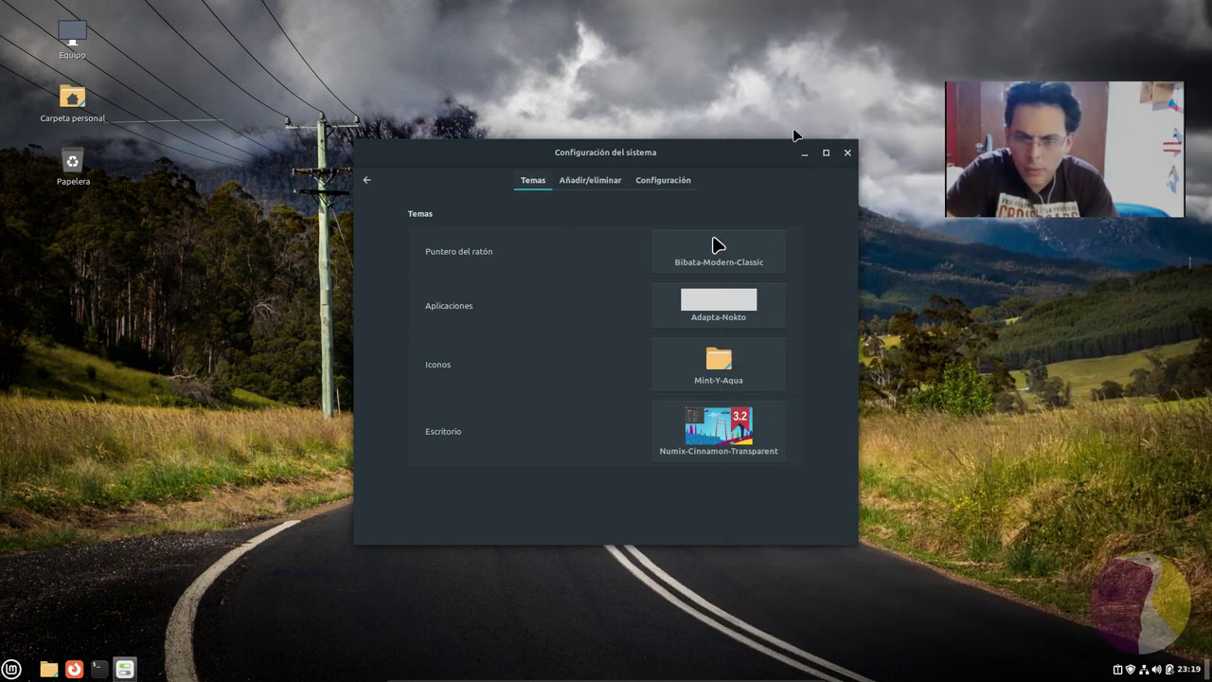
click(847, 152)
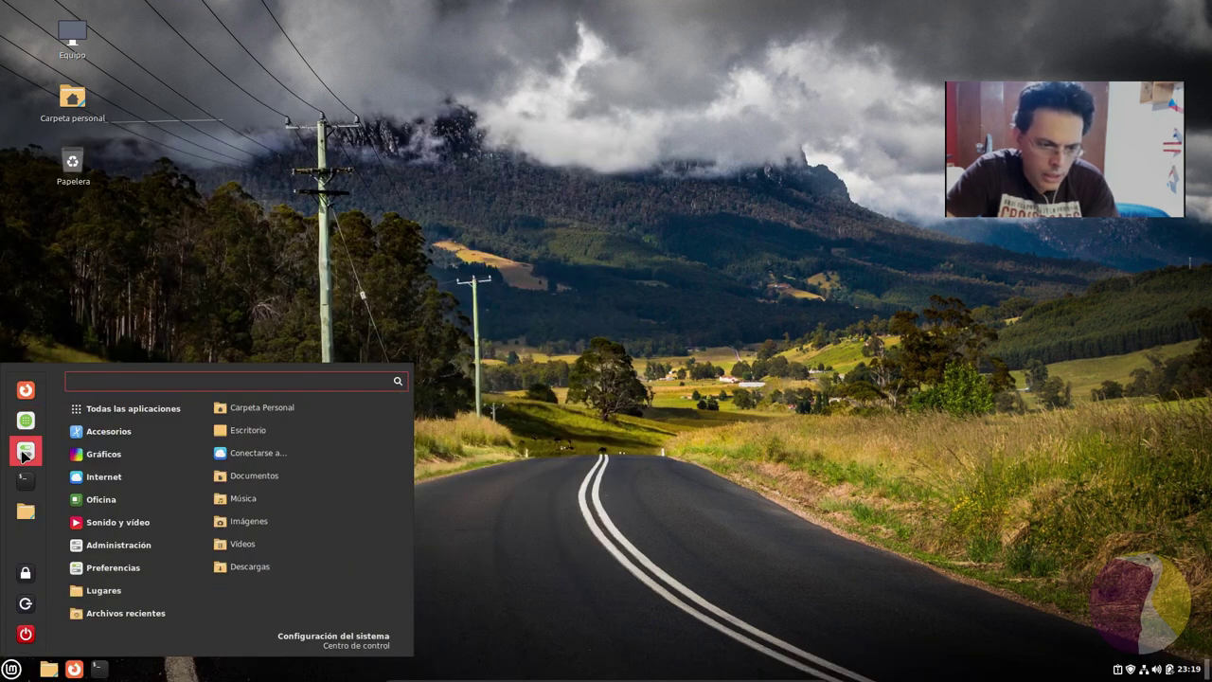
Reopen the system theme settings and set the application theme to Numix Blue New
click(516, 175)
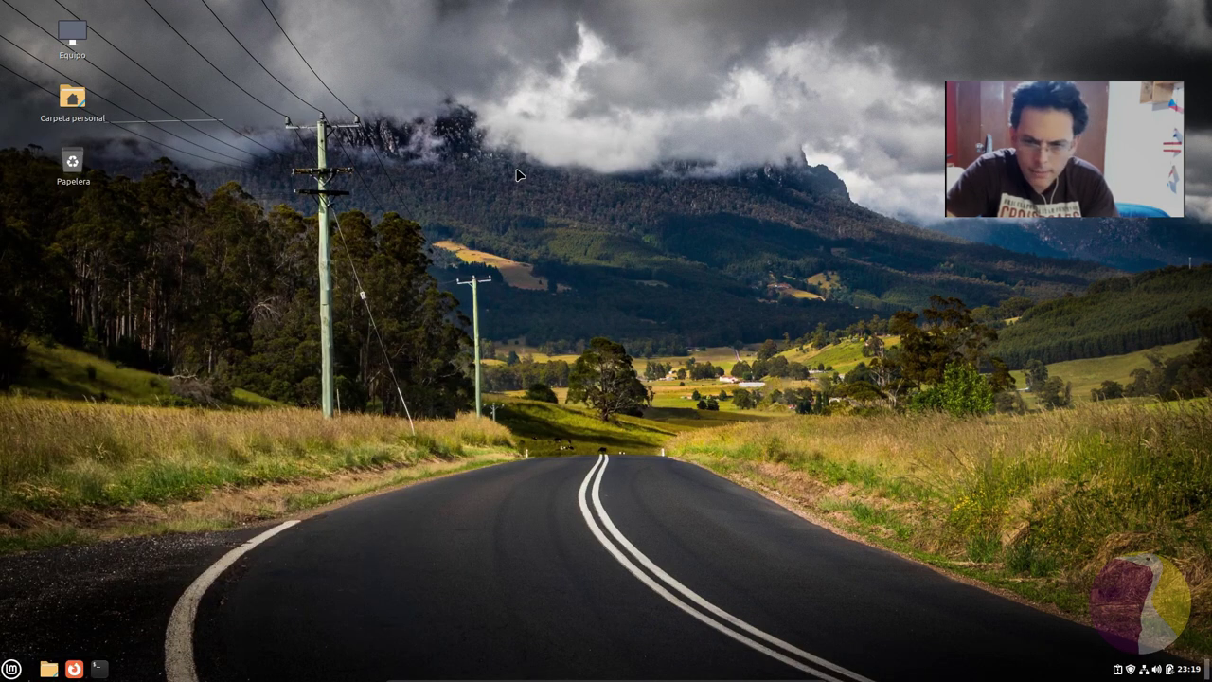
click(661, 242)
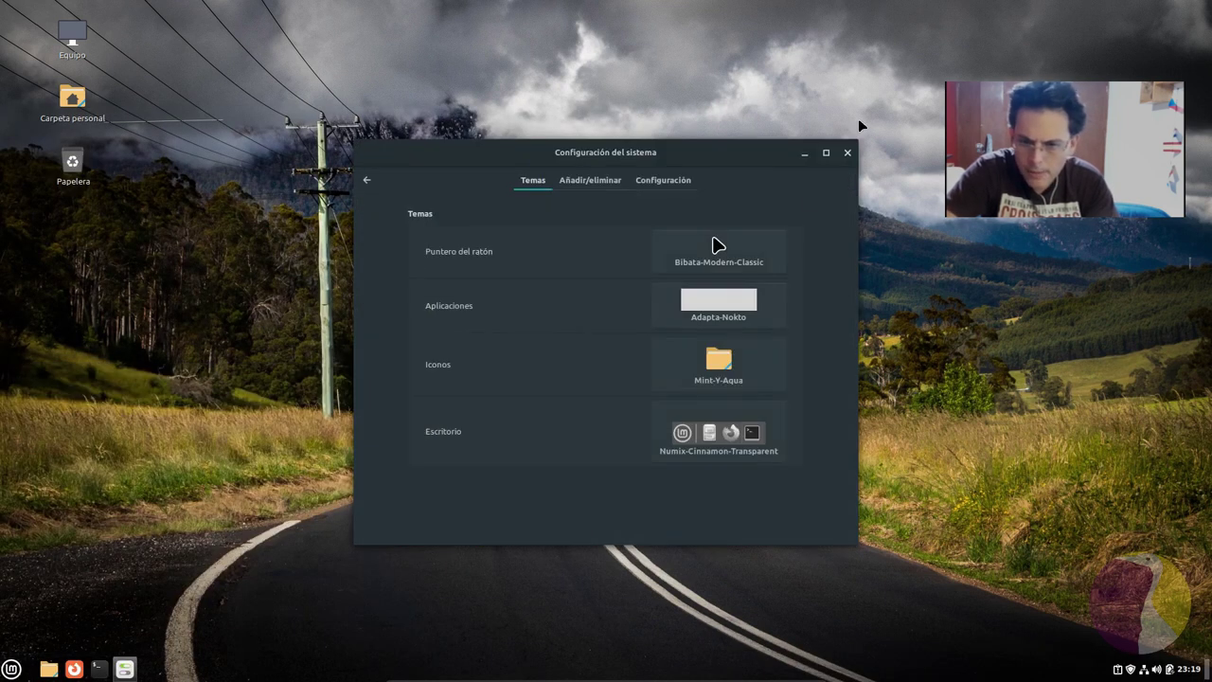
click(718, 305)
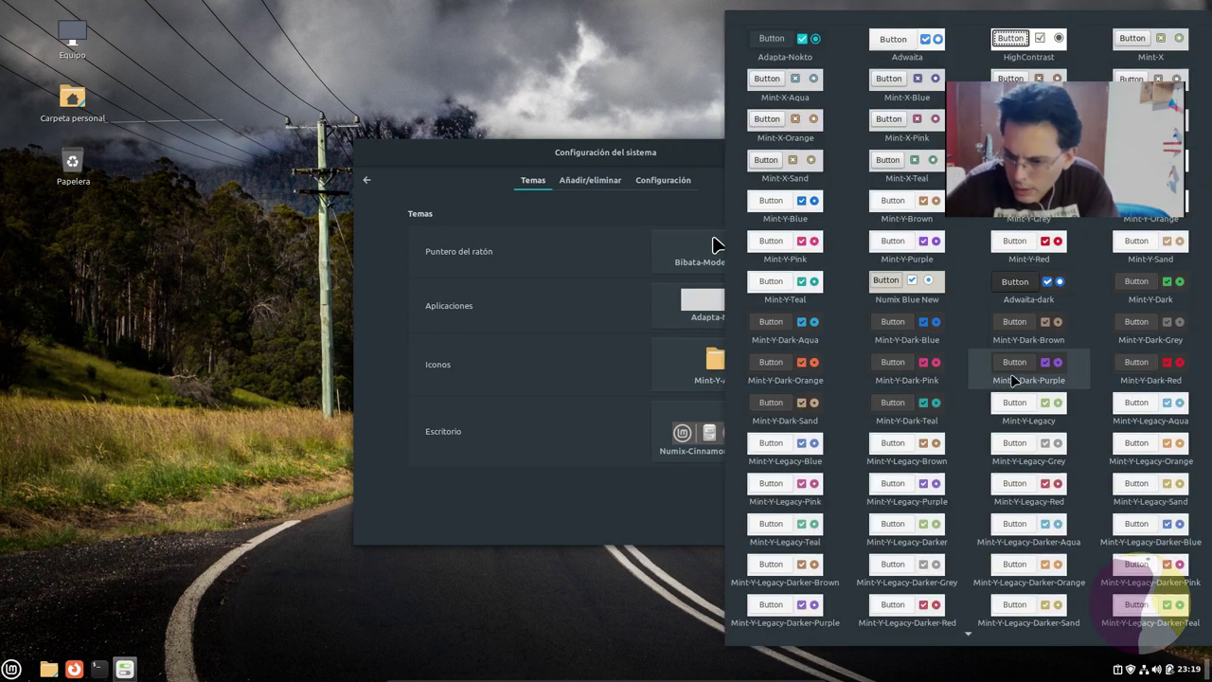
scroll(1046, 478, down, 1)
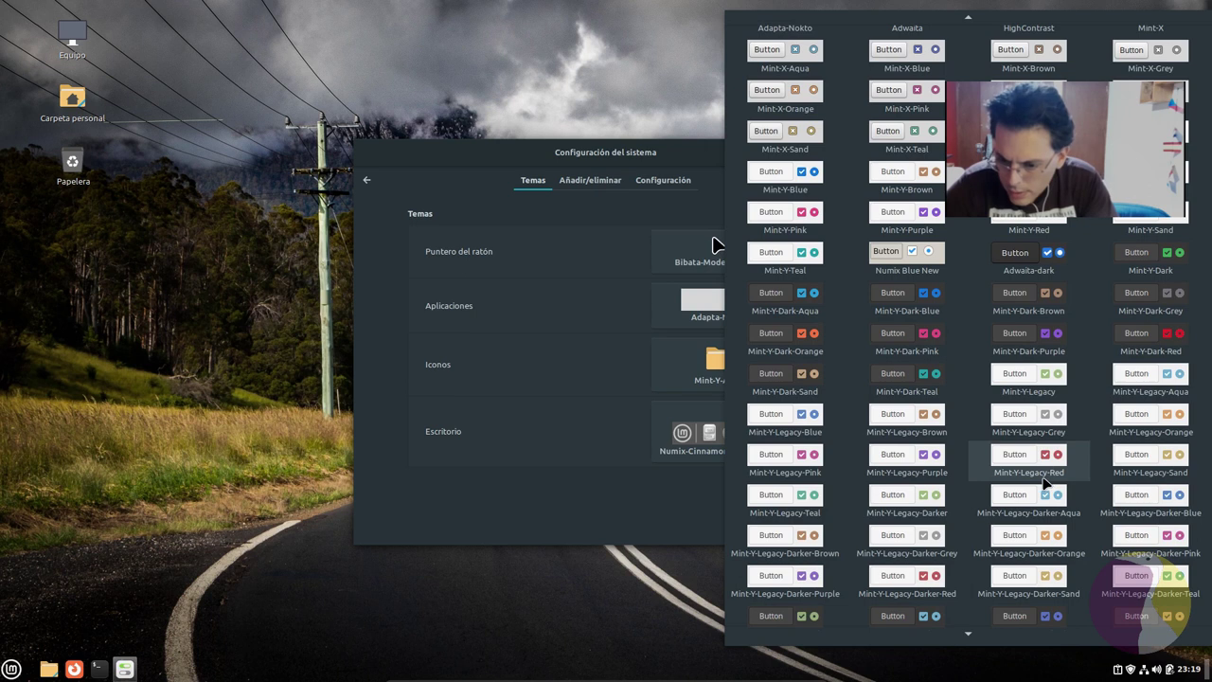
scroll(985, 575, down, 3)
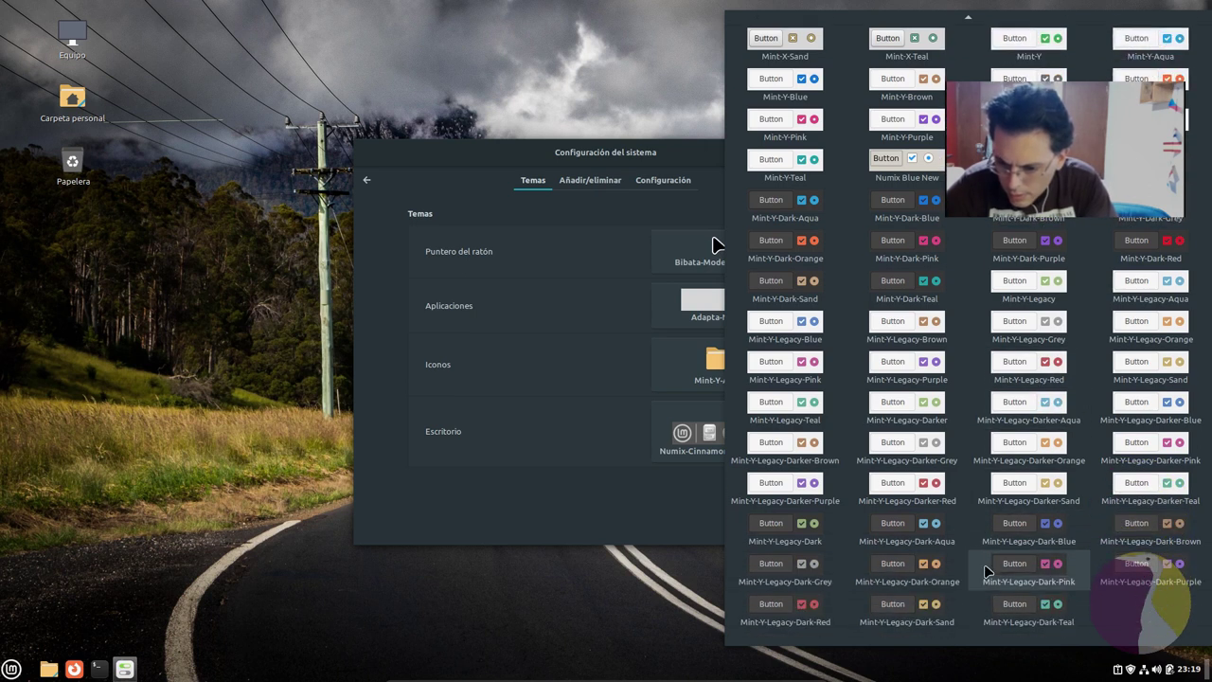
scroll(991, 558, up, 1)
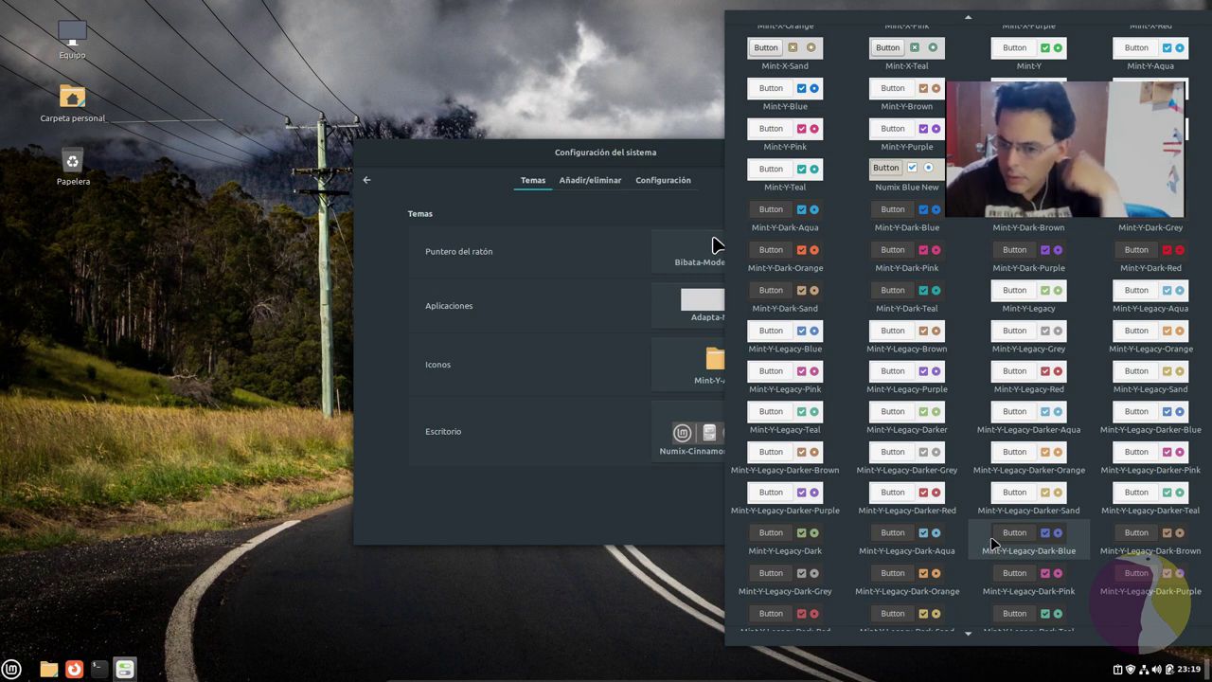
scroll(992, 541, up, 3)
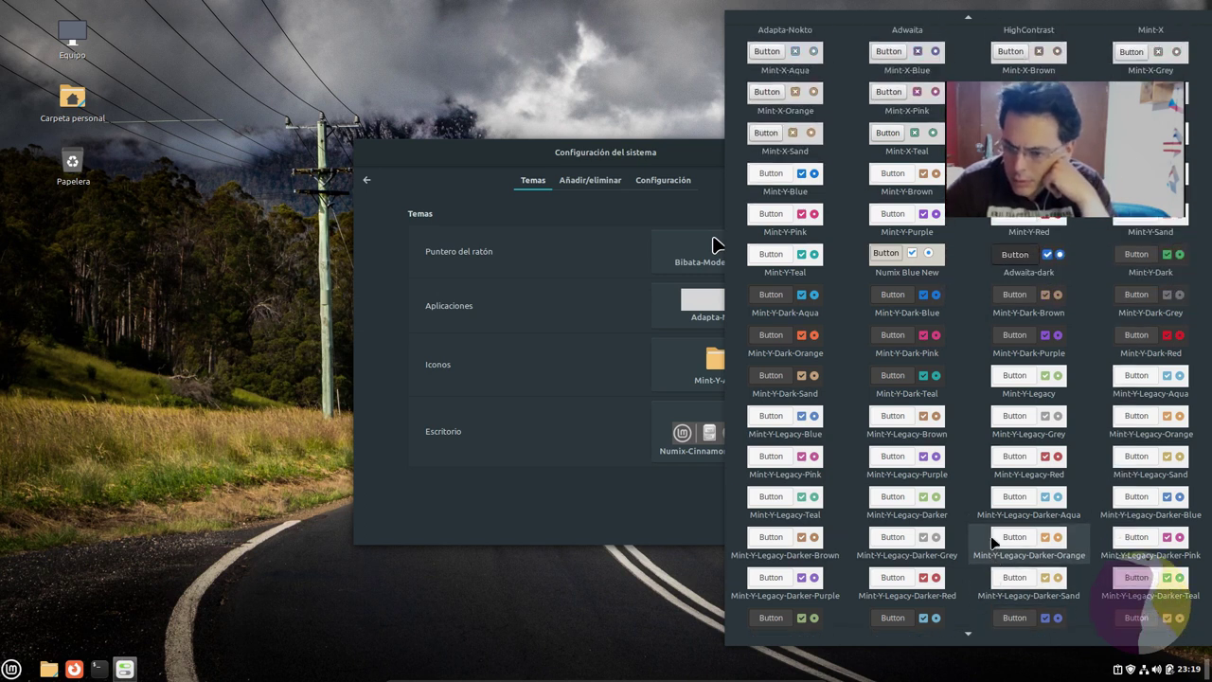
scroll(992, 541, up, 1)
scroll(992, 541, up, 2)
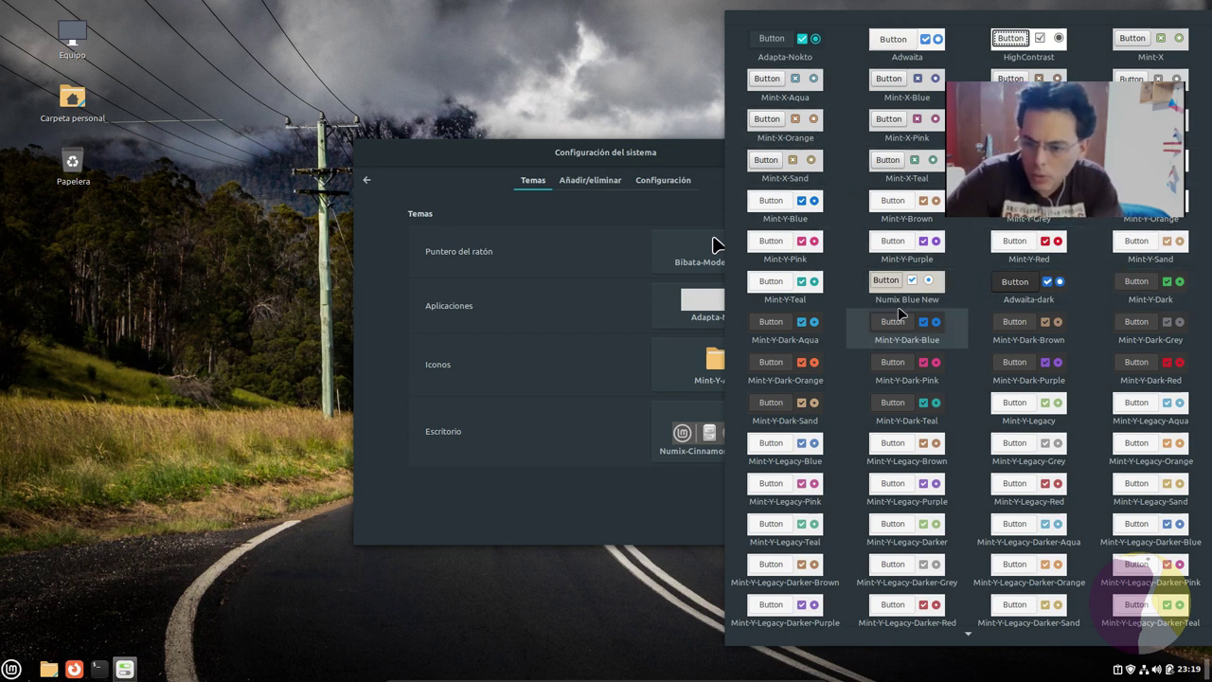
key(Escape)
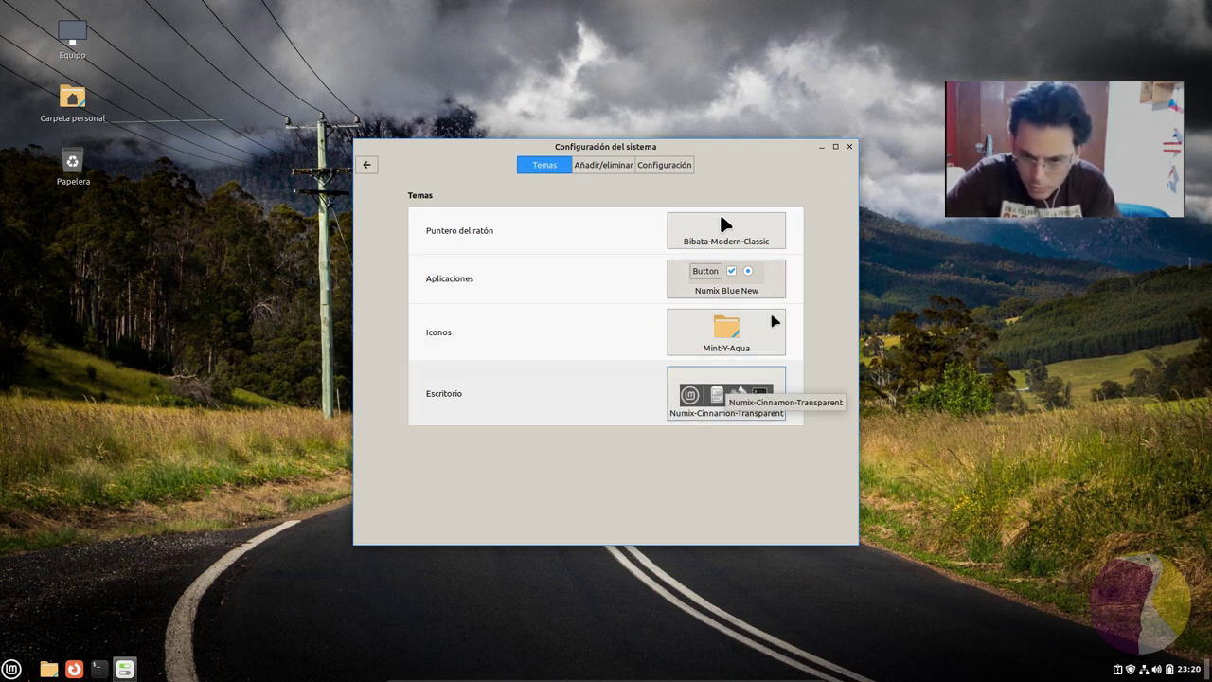
Set the icon theme to Numix Blue New and close the system settings
click(762, 338)
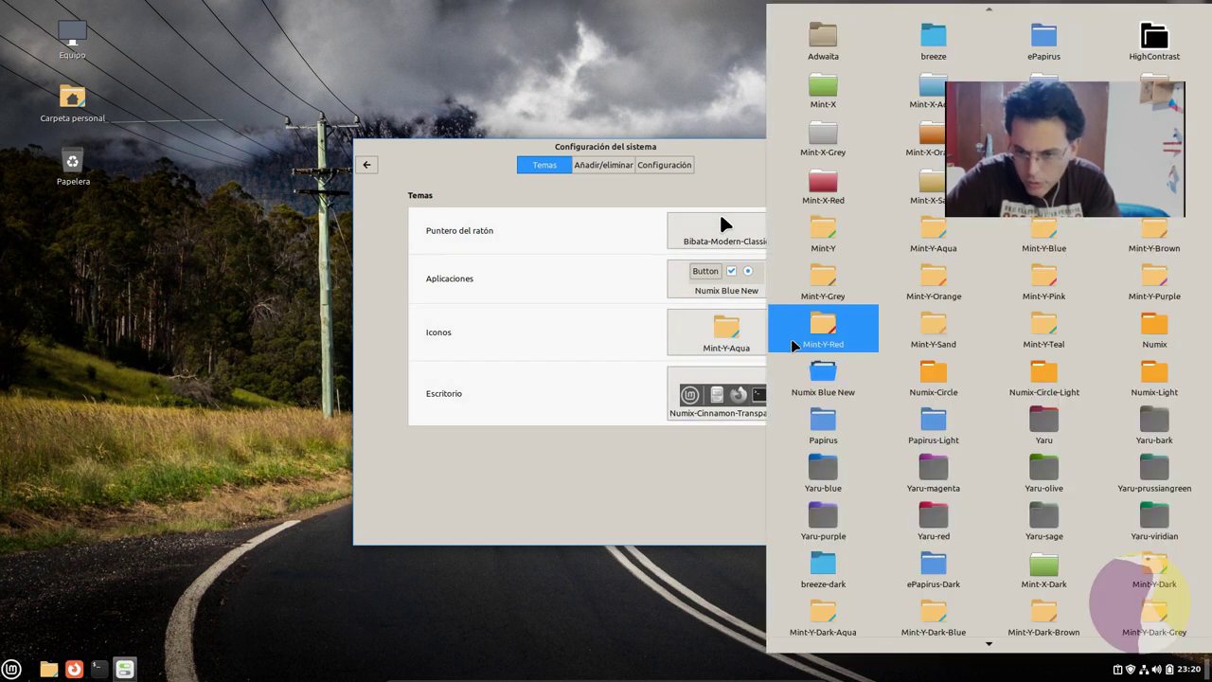
click(850, 378)
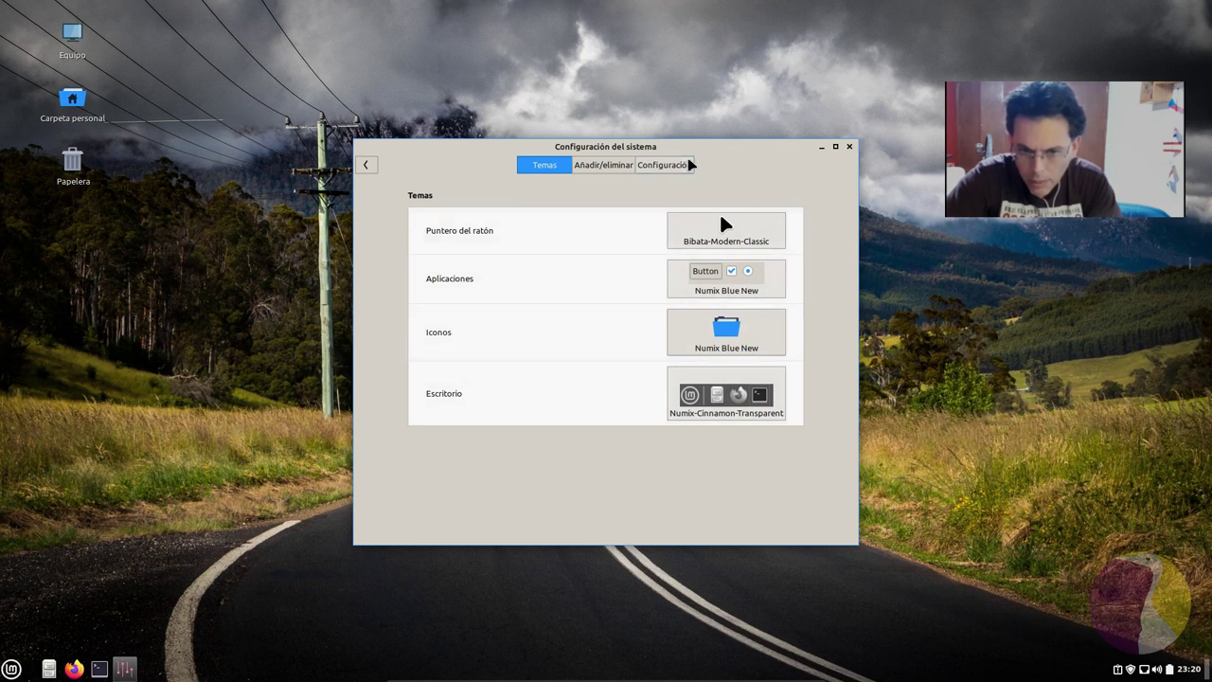
click(365, 164)
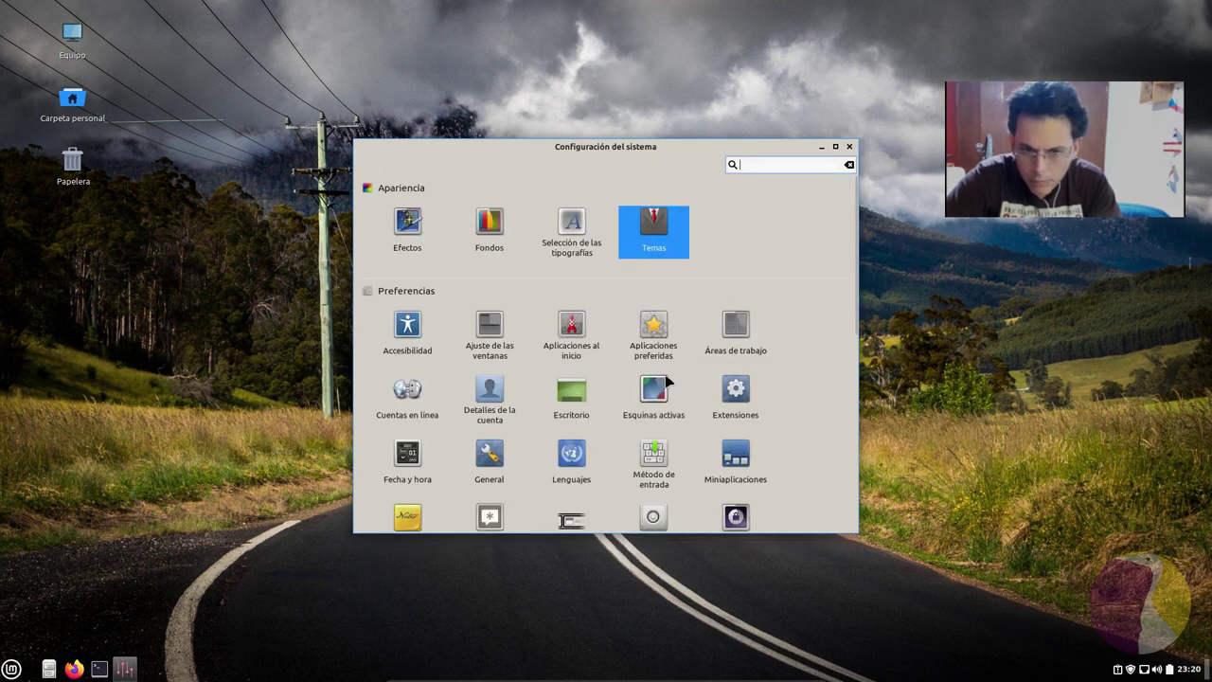
click(849, 148)
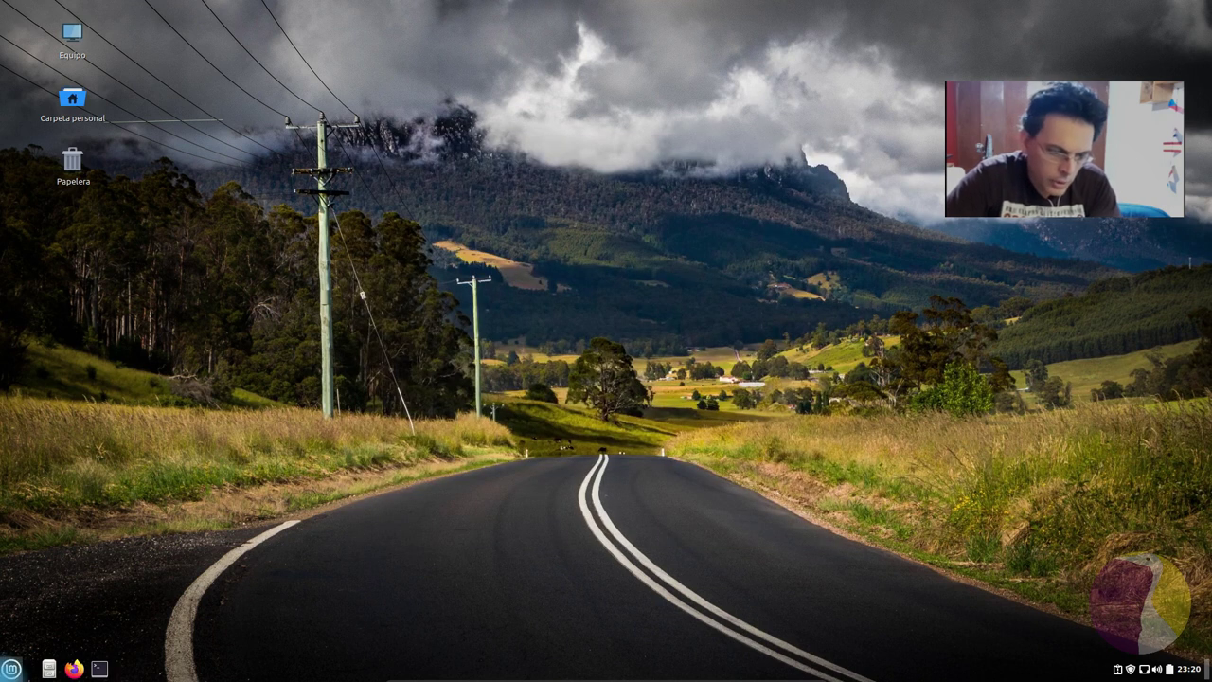
Open the home folder in the file manager, restore its window to a smaller size and move it around the desktop
click(51, 669)
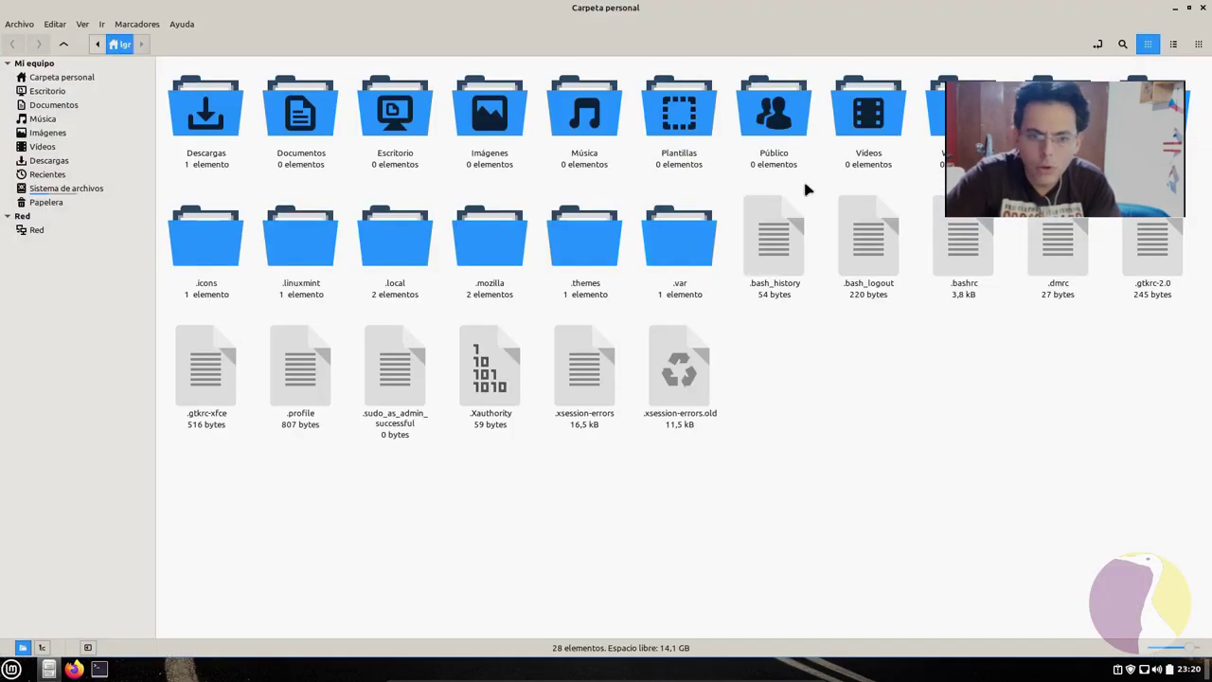
click(1189, 9)
drag(481, 100, 707, 137)
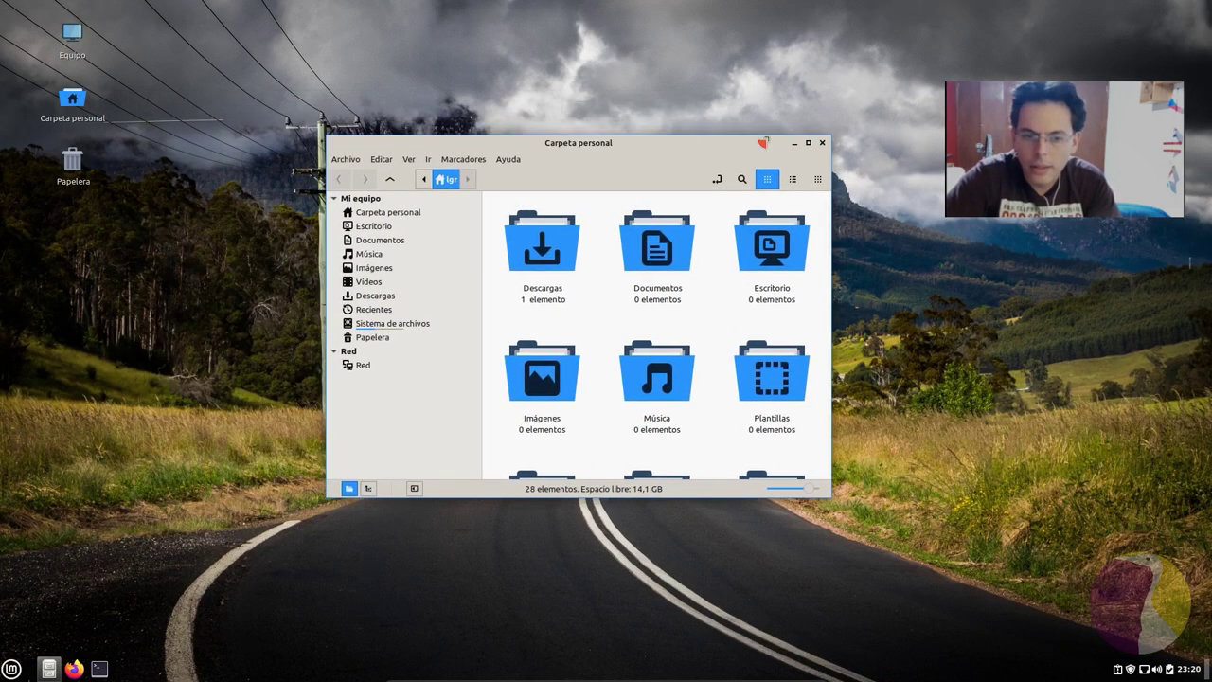
drag(549, 141, 600, 114)
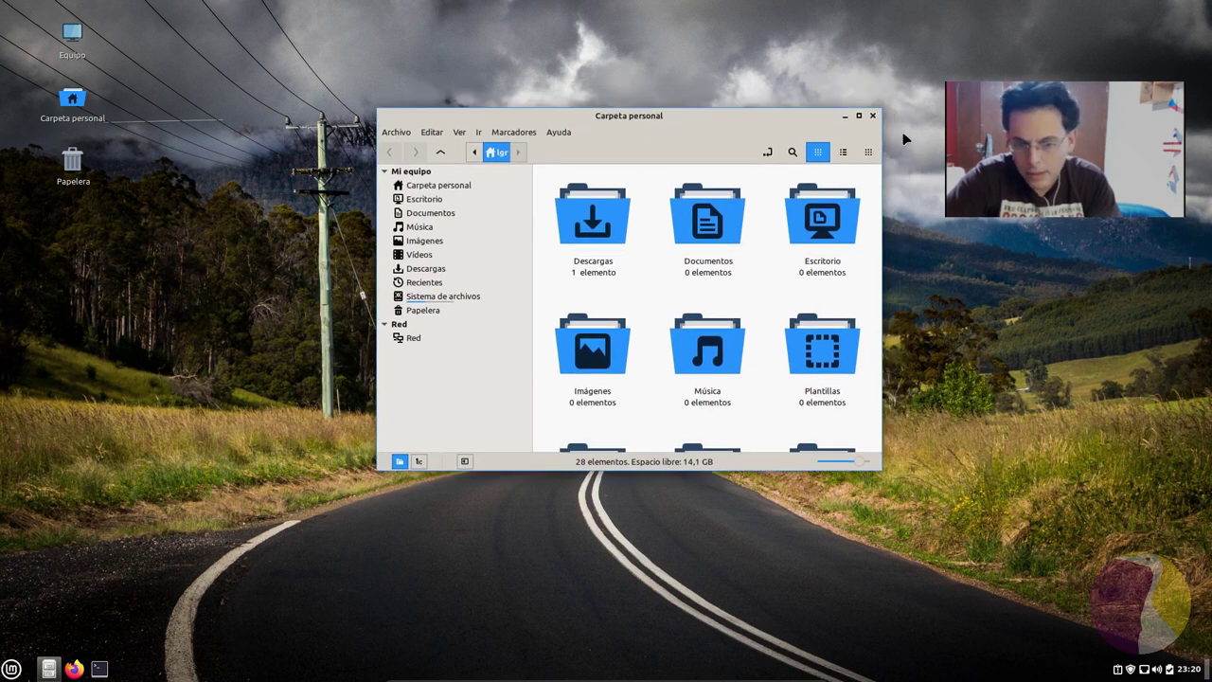
Maximize the file manager window, visit the Vídeos folder and return to the home folder
click(860, 104)
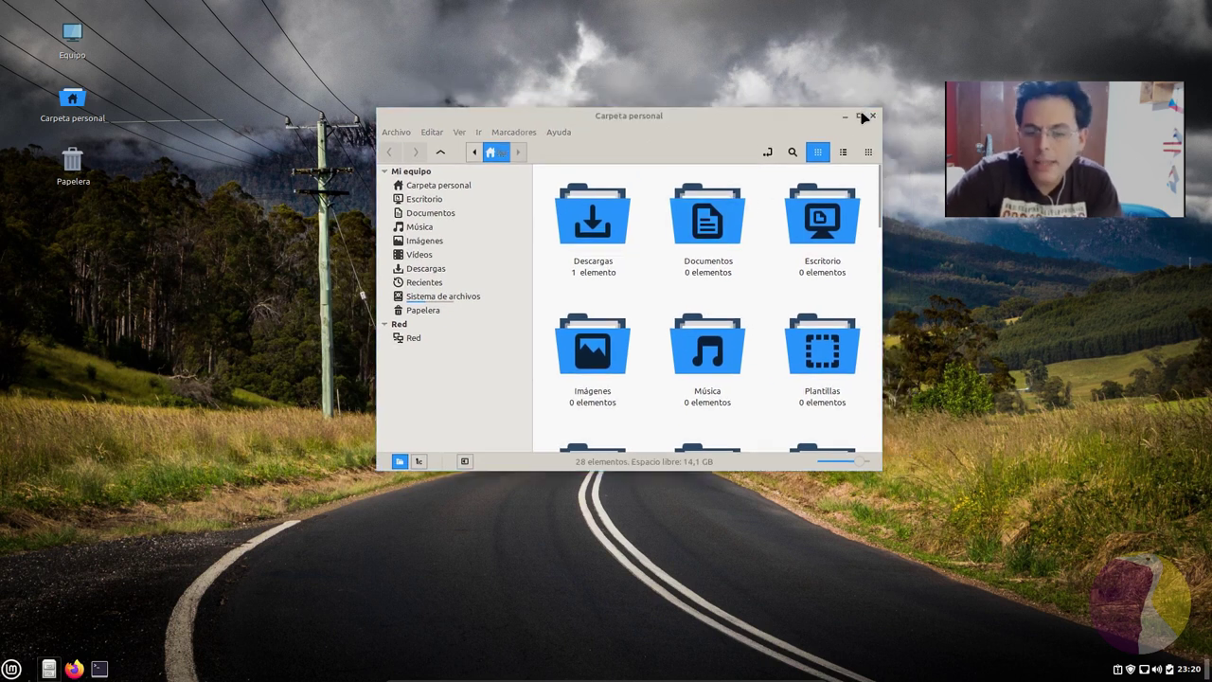
click(858, 116)
double_click(860, 114)
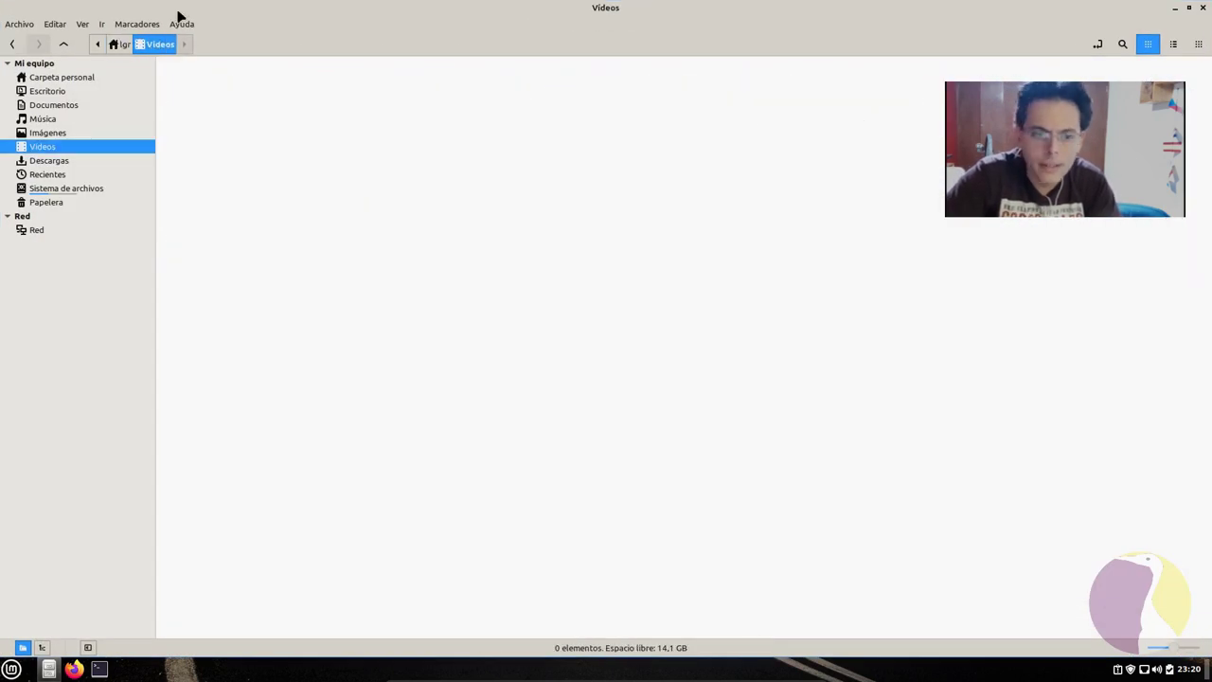
click(123, 44)
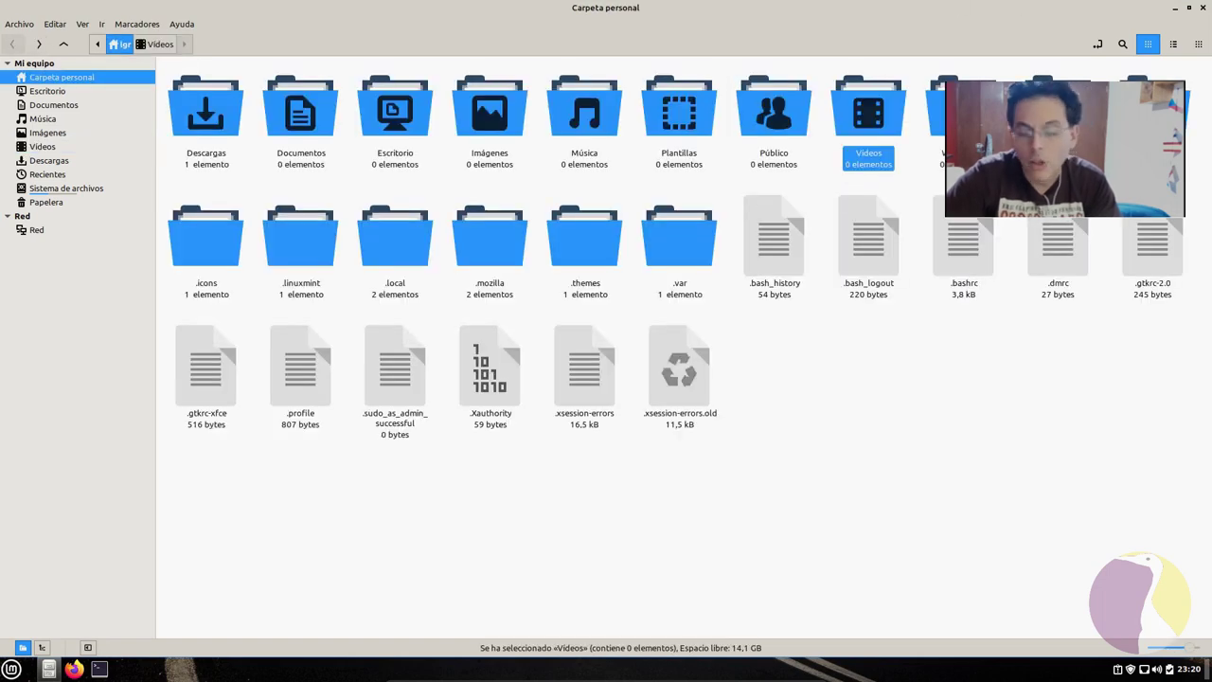
Reopen the system theme settings, look through the available desktop themes and view the list of downloadable themes sorted by popularity
click(13, 669)
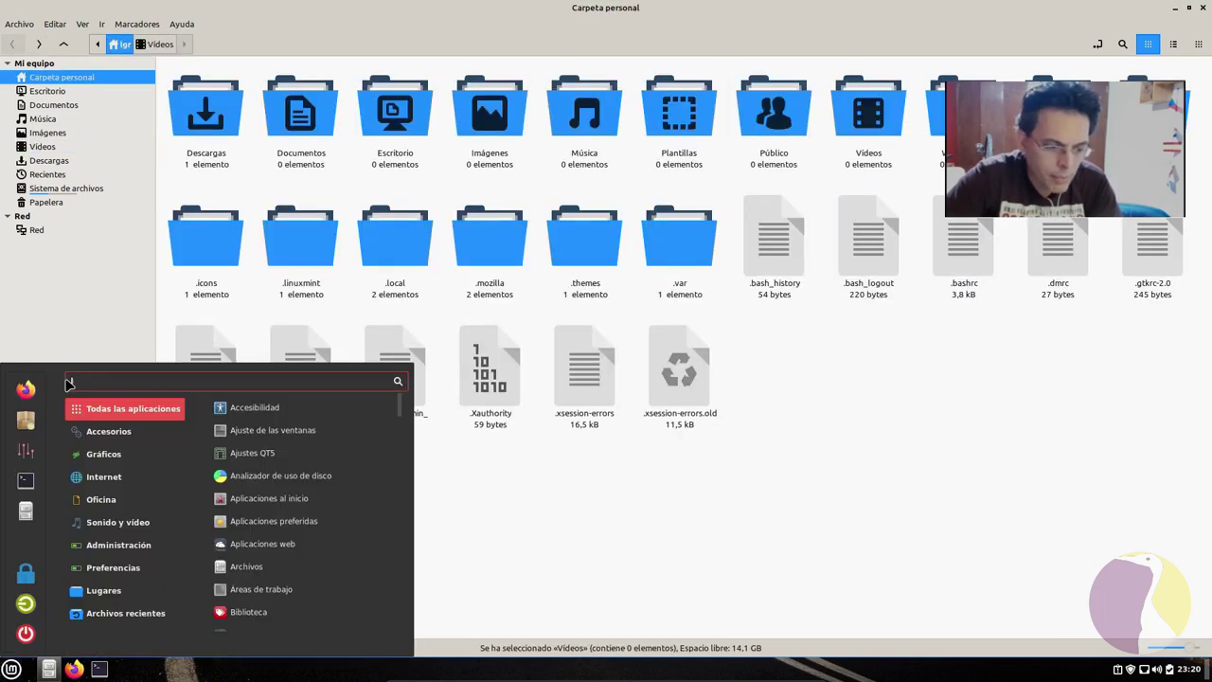
click(29, 454)
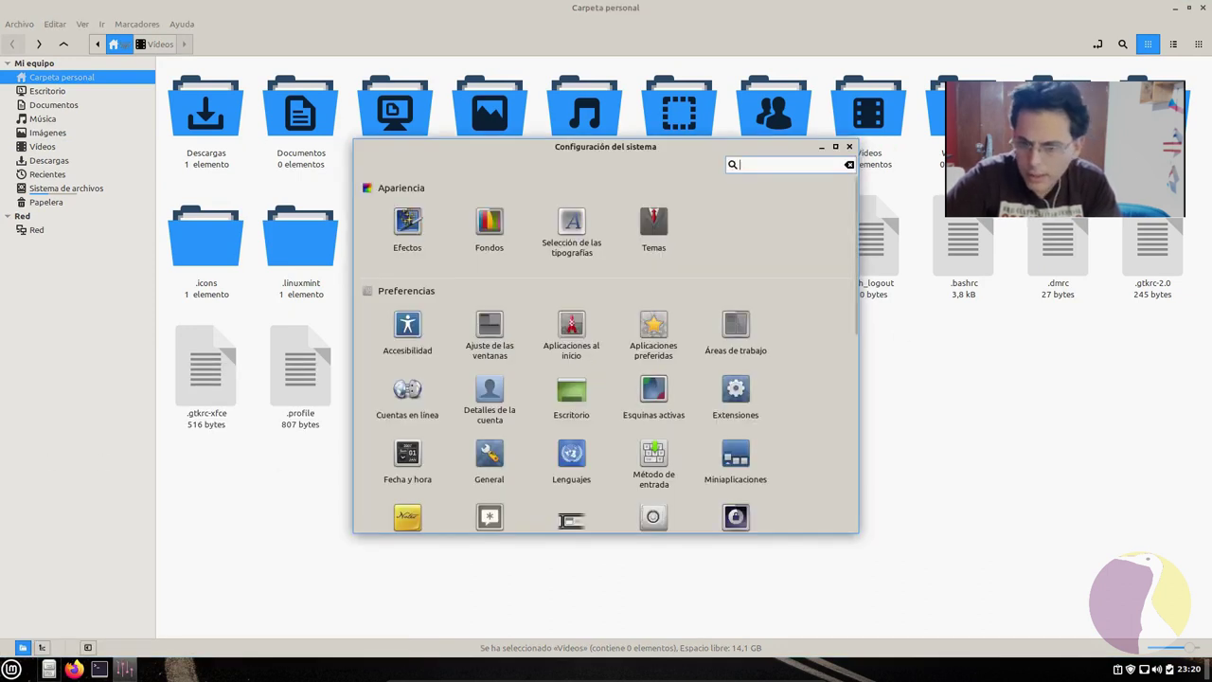
click(648, 224)
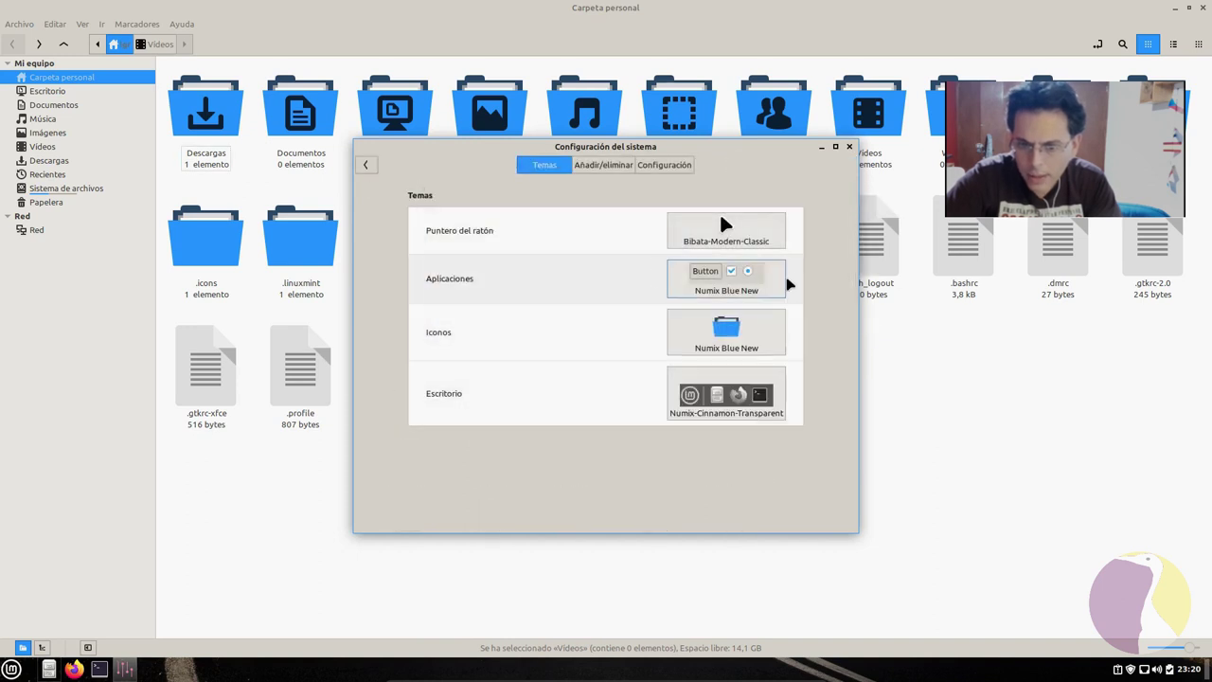
click(766, 322)
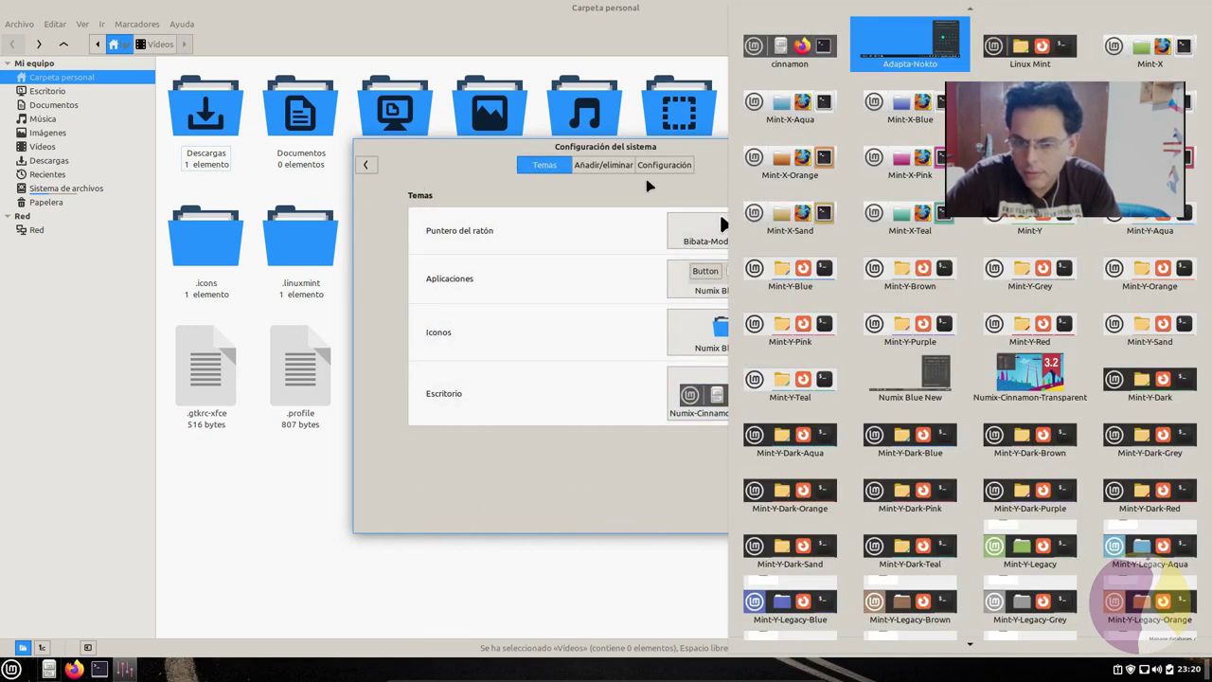
click(622, 373)
click(596, 164)
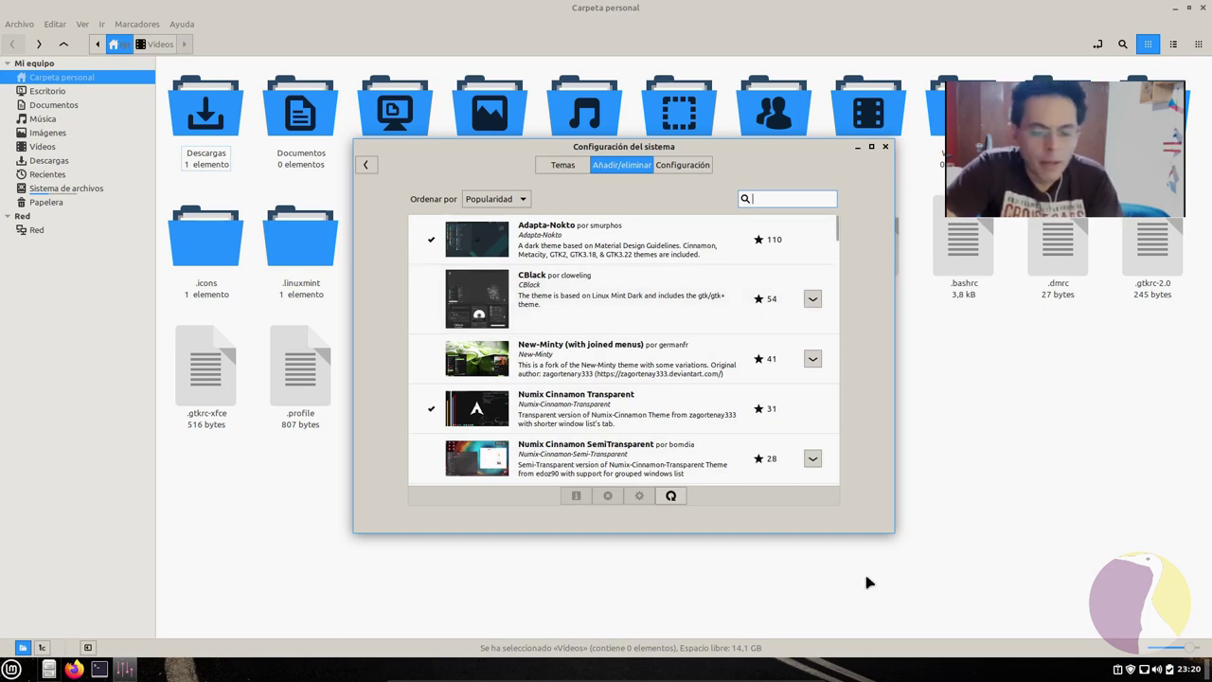
key(alt+F4)
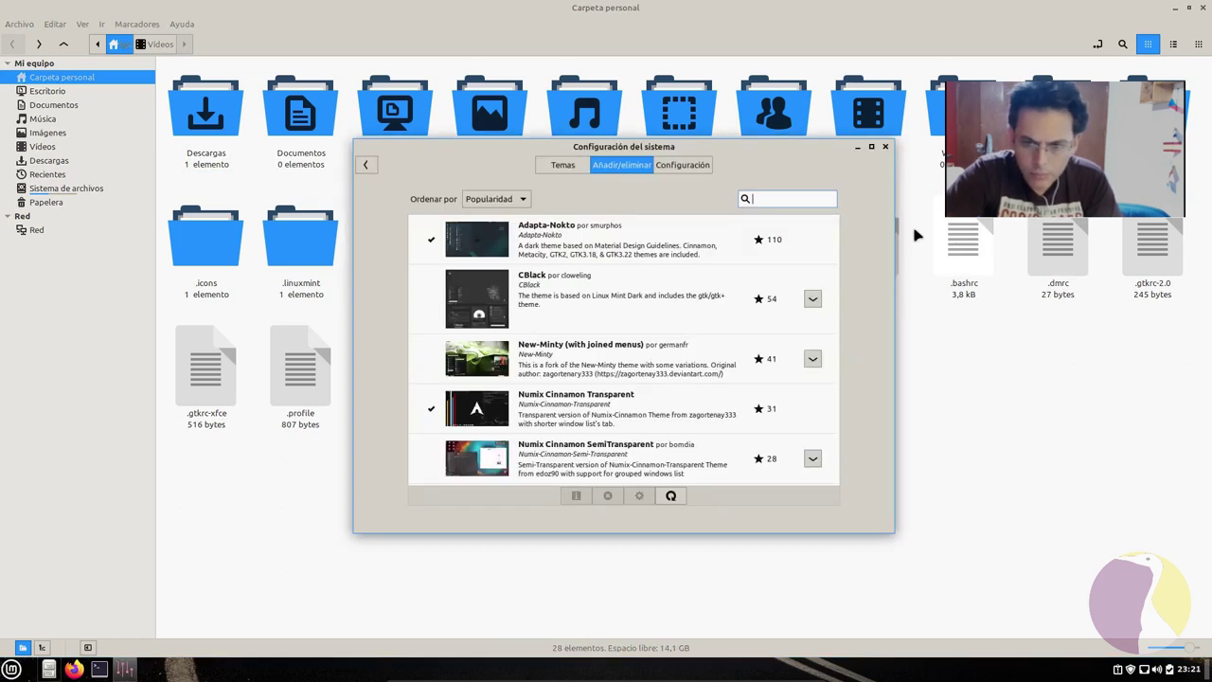
Return to the installed themes, try the Mint-Y-Teal desktop theme and set the desktop theme to Mint-Y-Dark-Blue
click(579, 164)
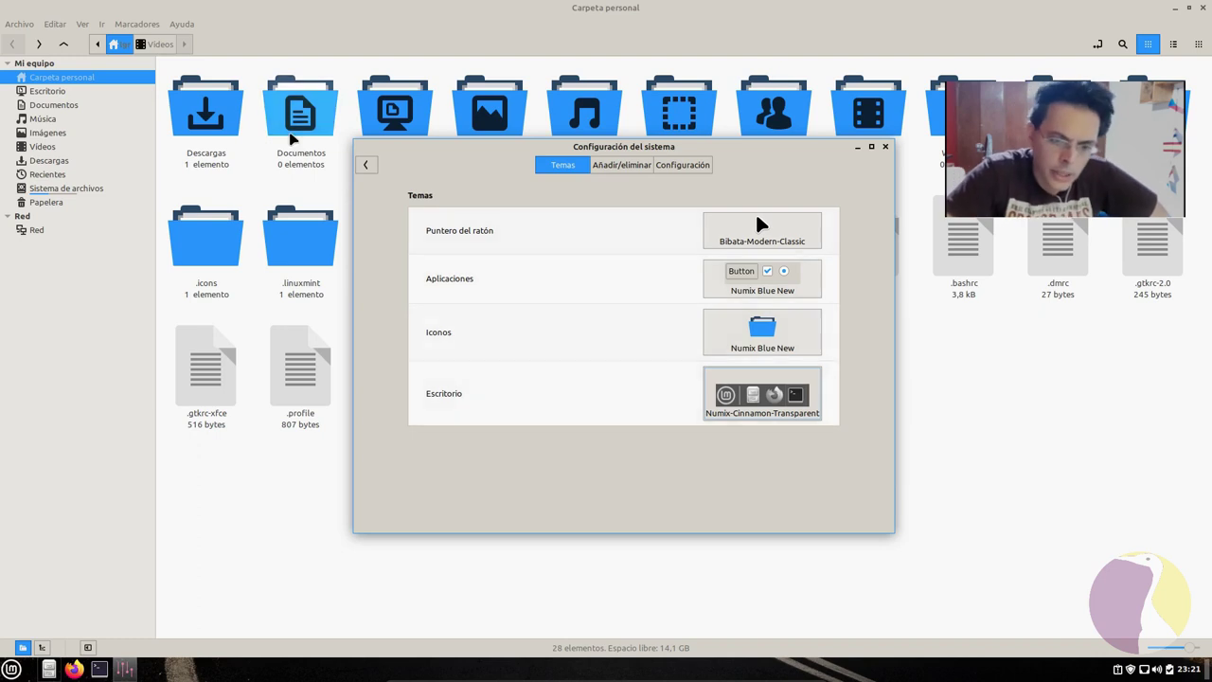
click(762, 393)
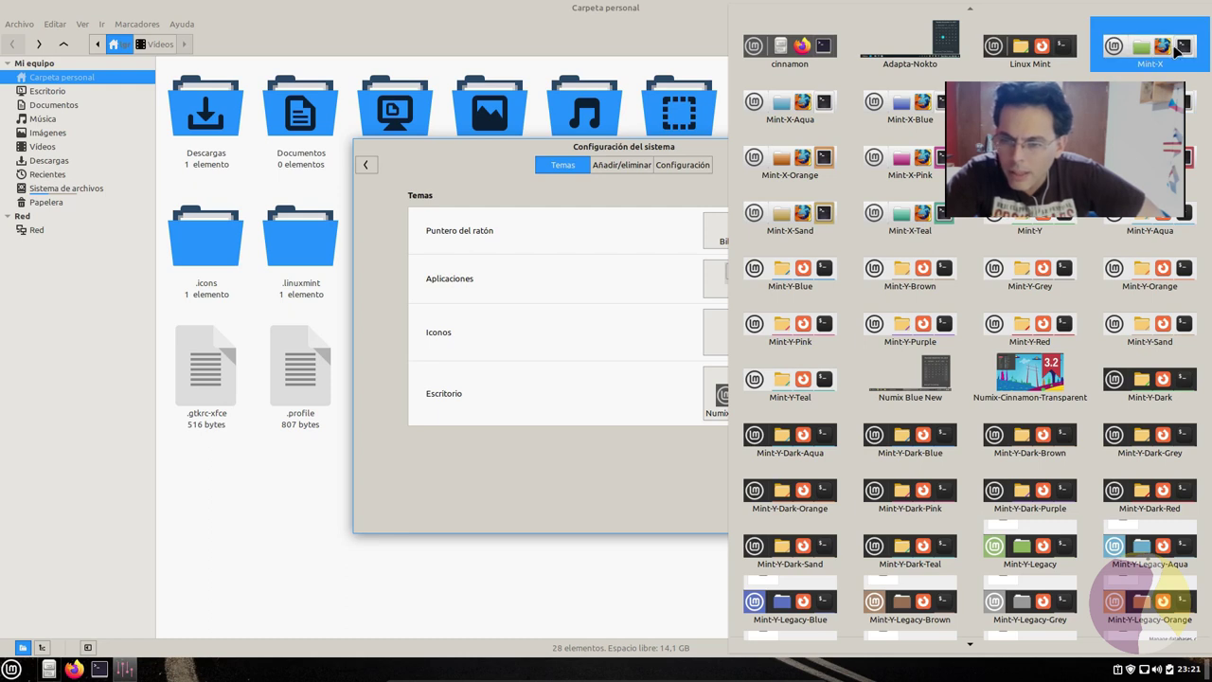
click(822, 381)
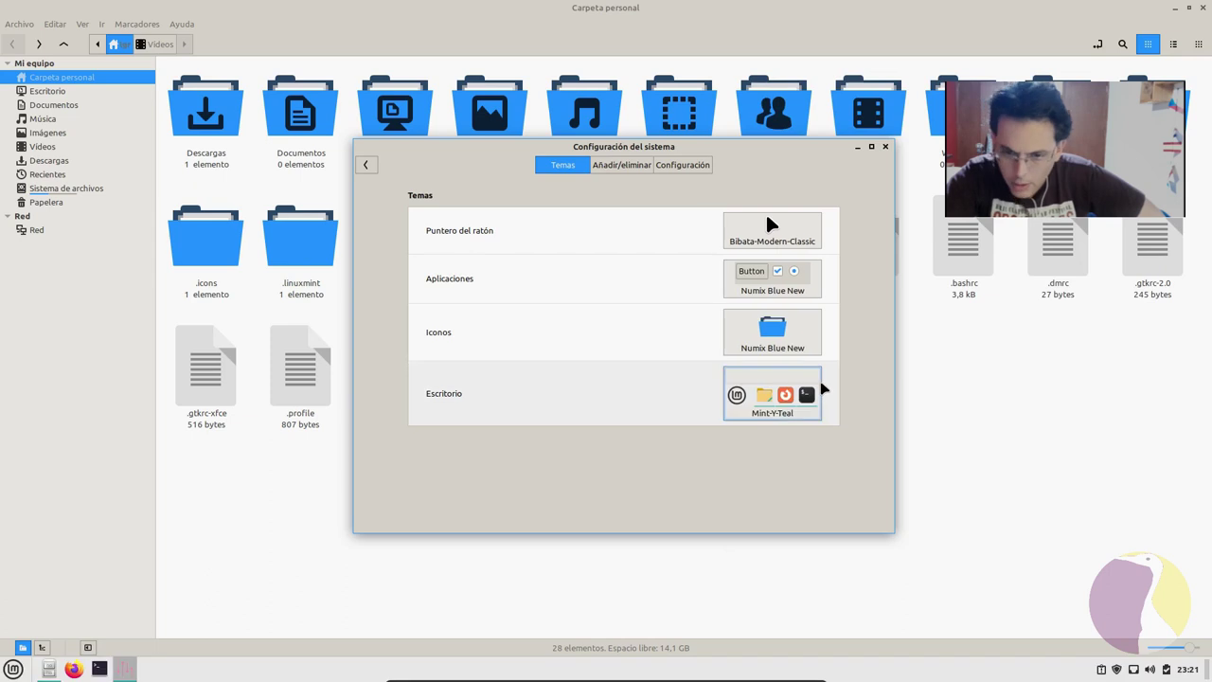
click(771, 409)
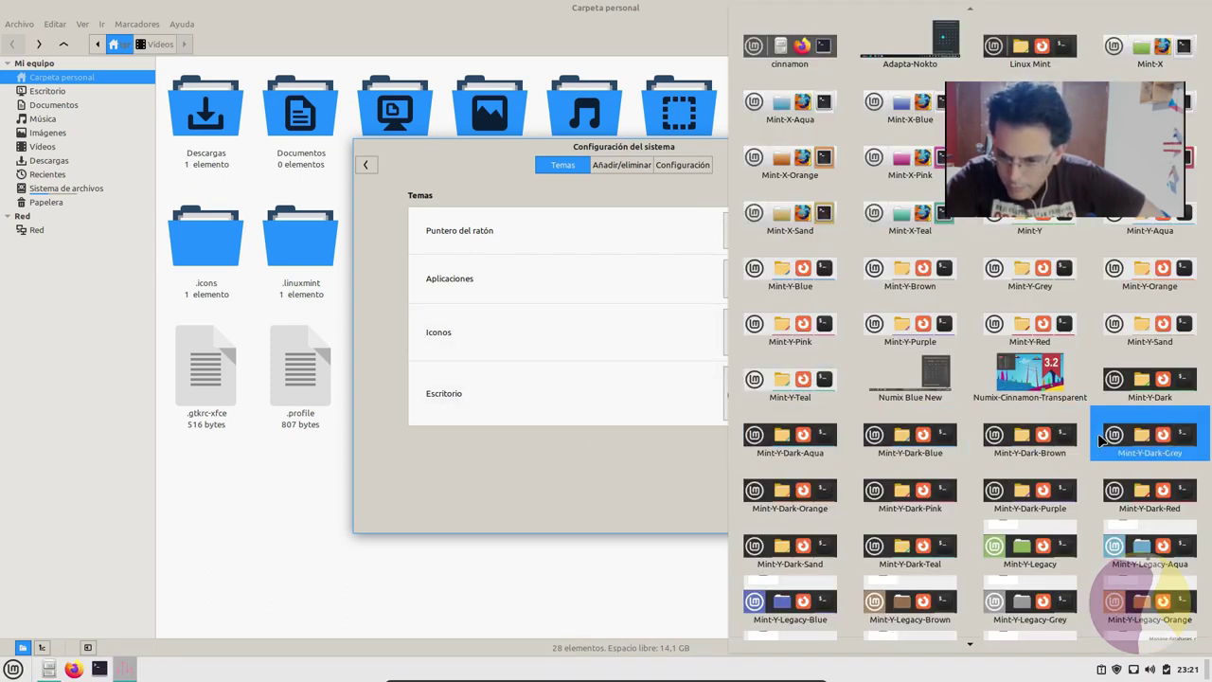
click(936, 441)
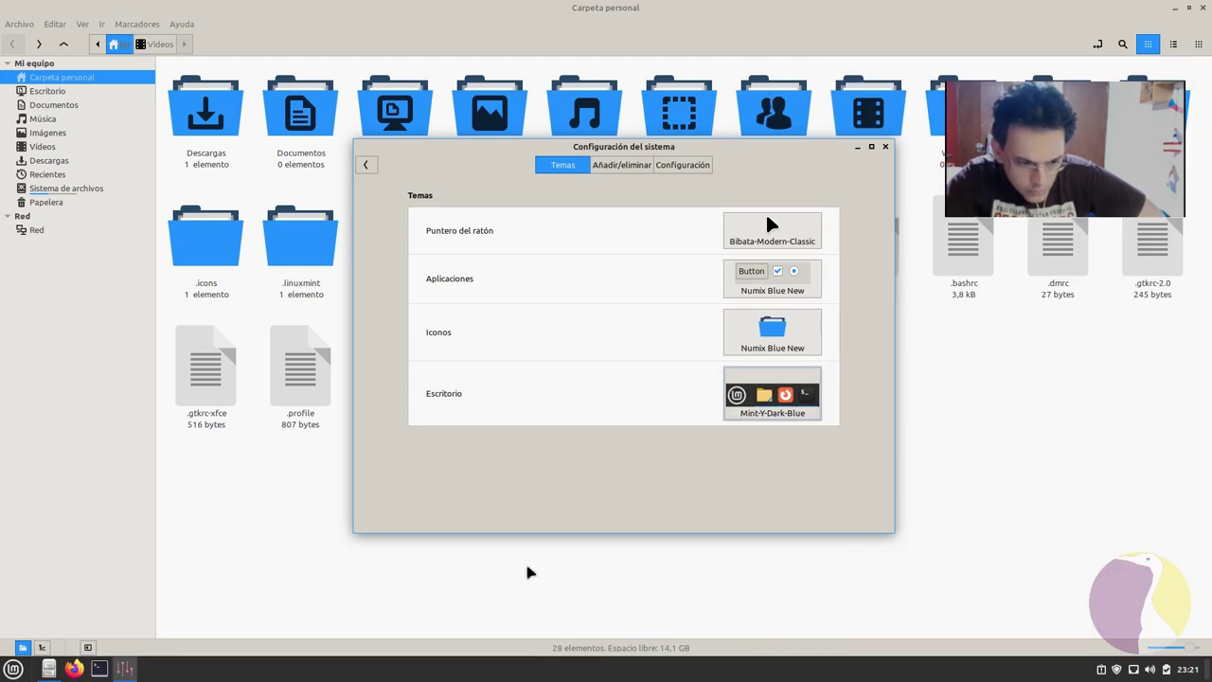
Set both the icon theme and the application theme to Mint-Y-Blue
click(795, 336)
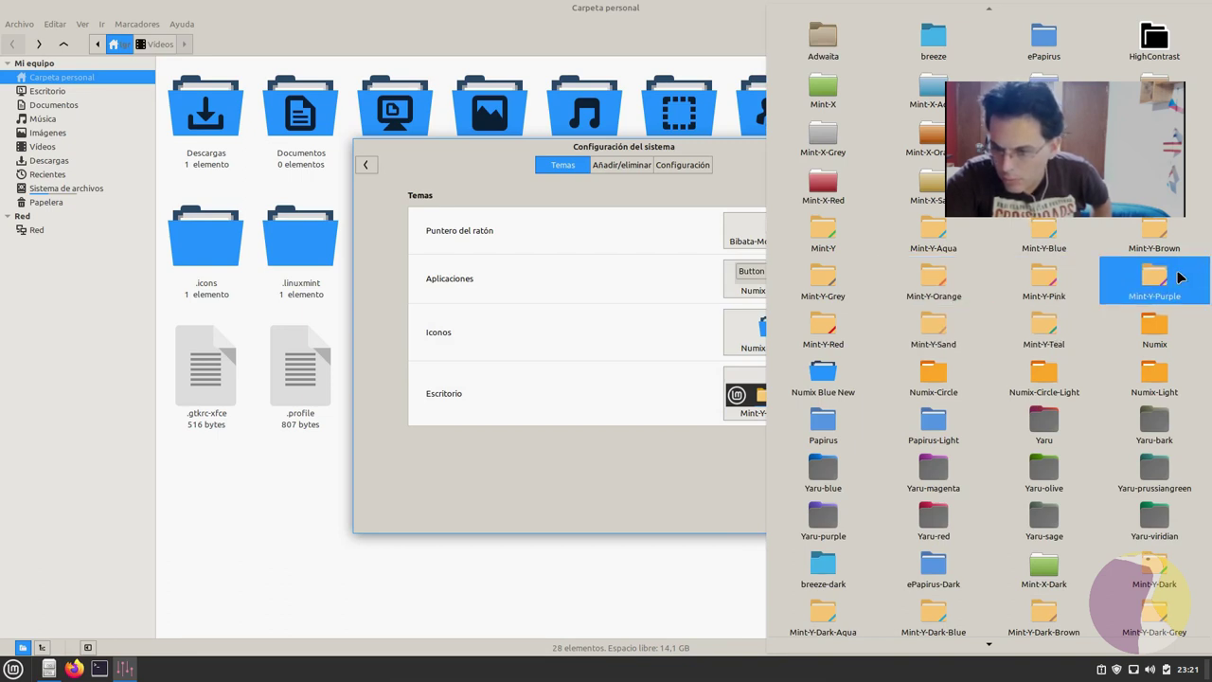
click(1025, 241)
click(773, 279)
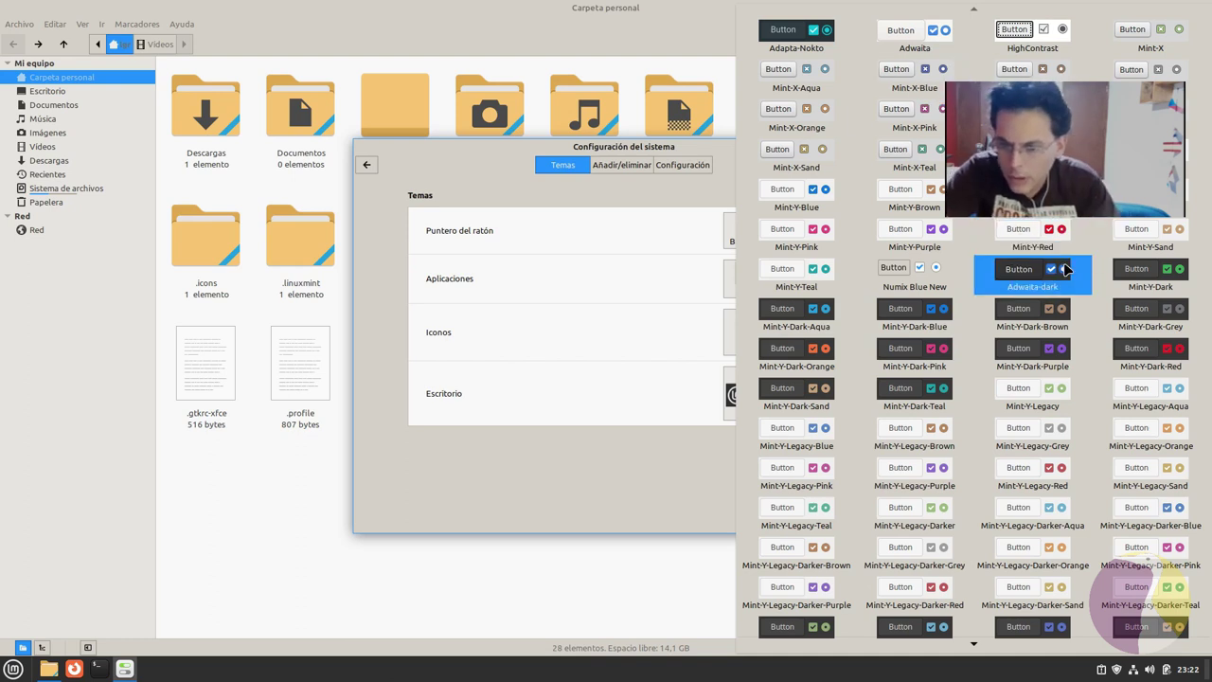
click(835, 197)
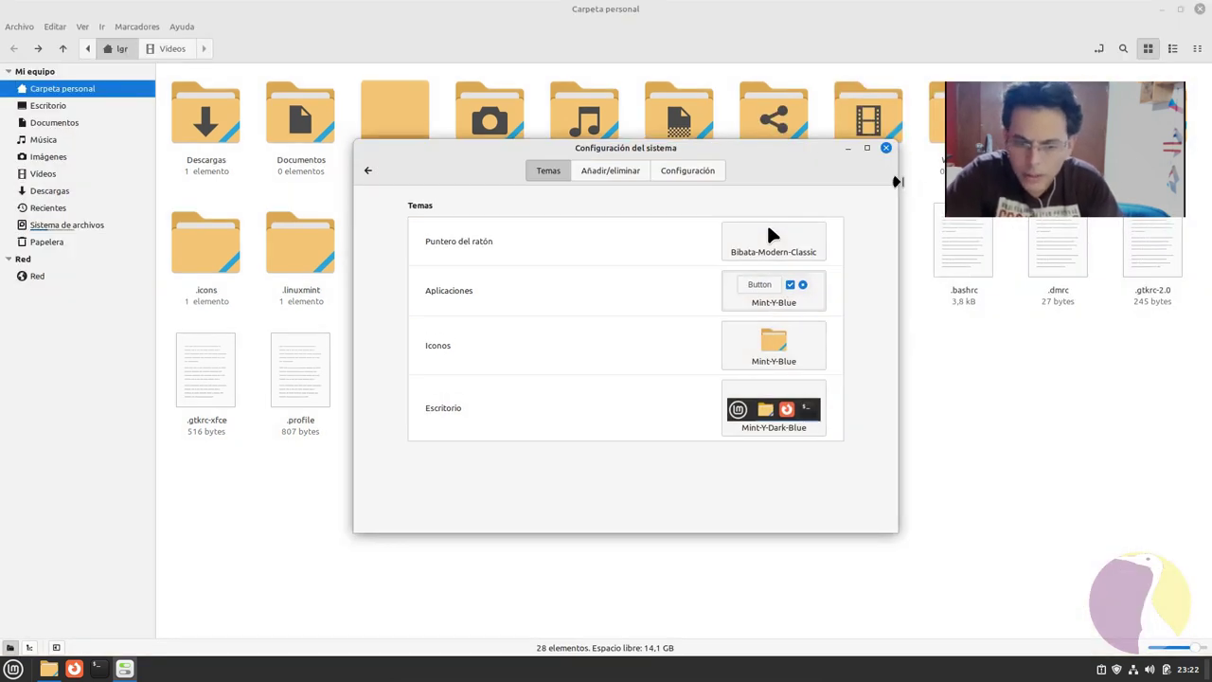
Return to the system settings overview, maximize its window and view the online accounts page
click(368, 170)
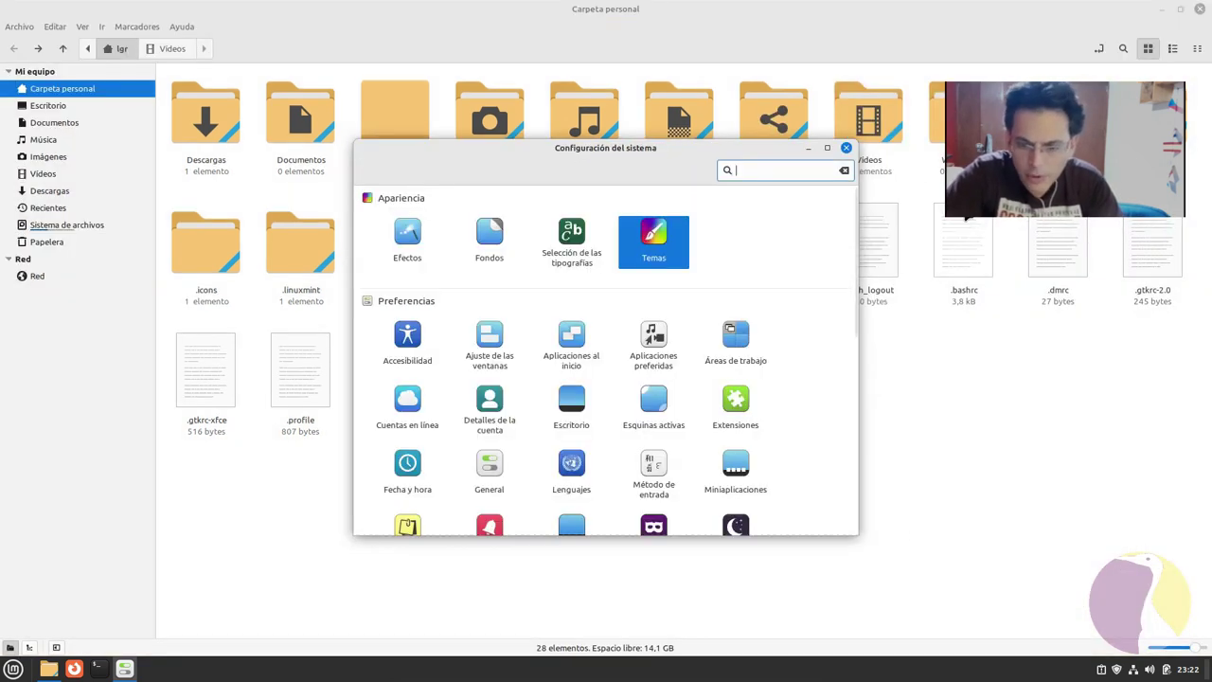
click(826, 149)
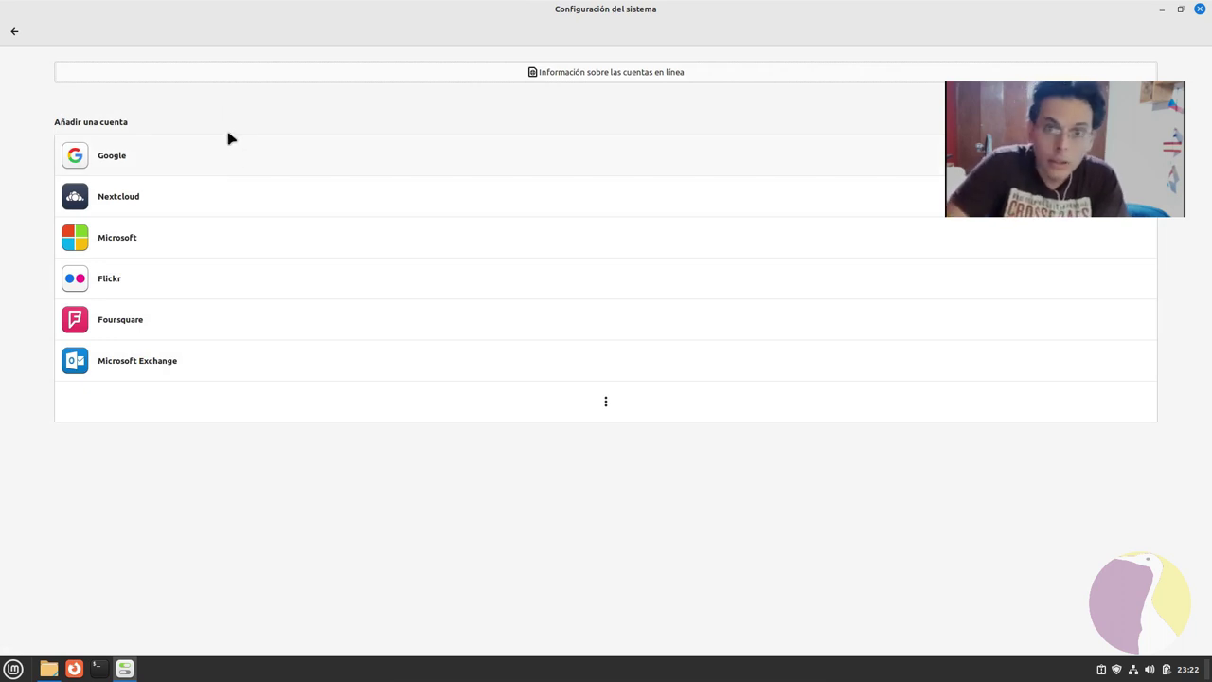
Switch to the home folder window, hide the hidden files and close the file manager
click(50, 670)
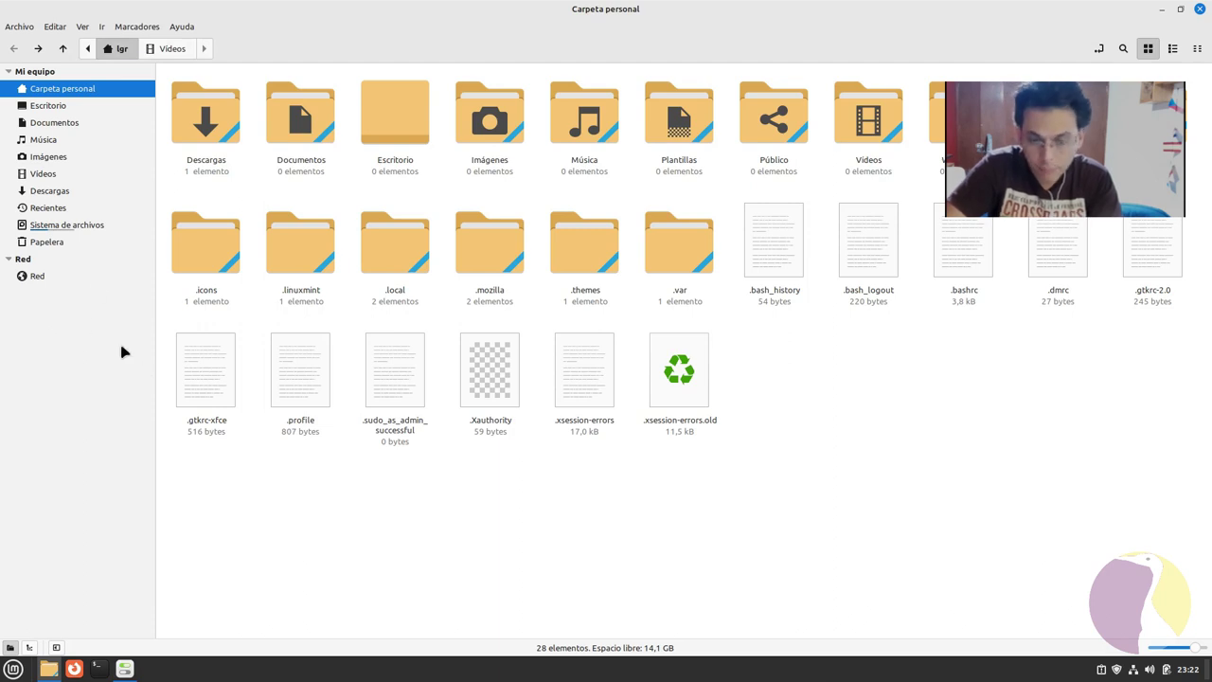
key(ctrl+h)
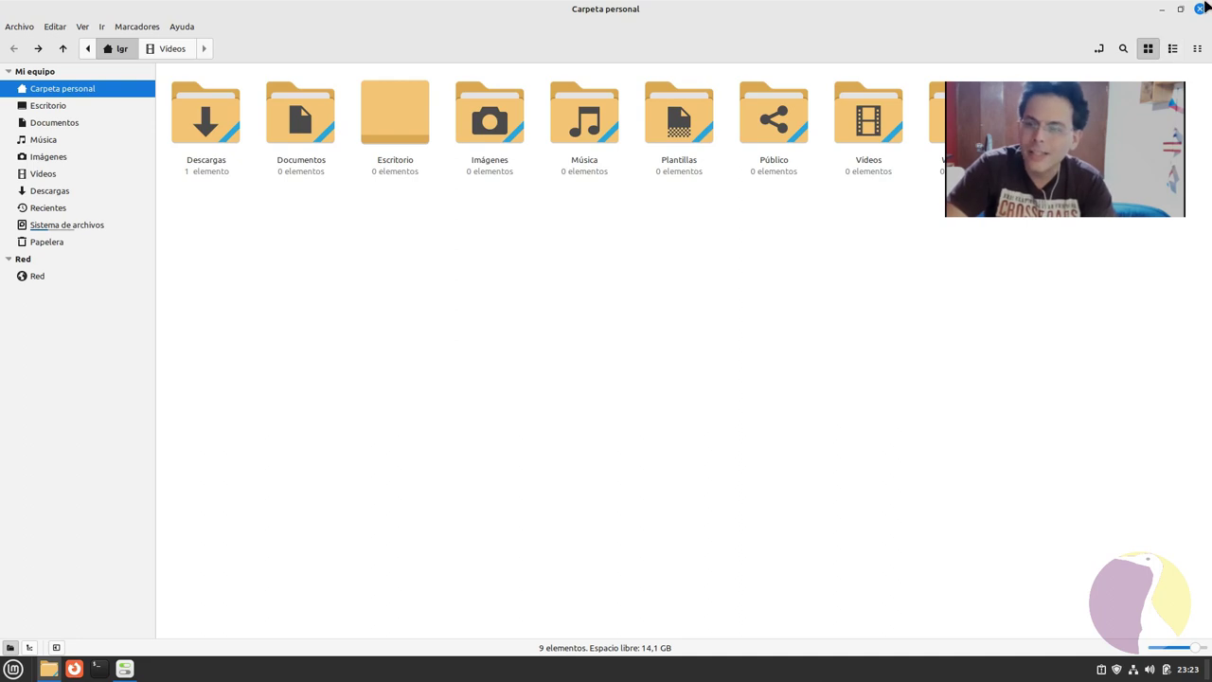
click(1199, 9)
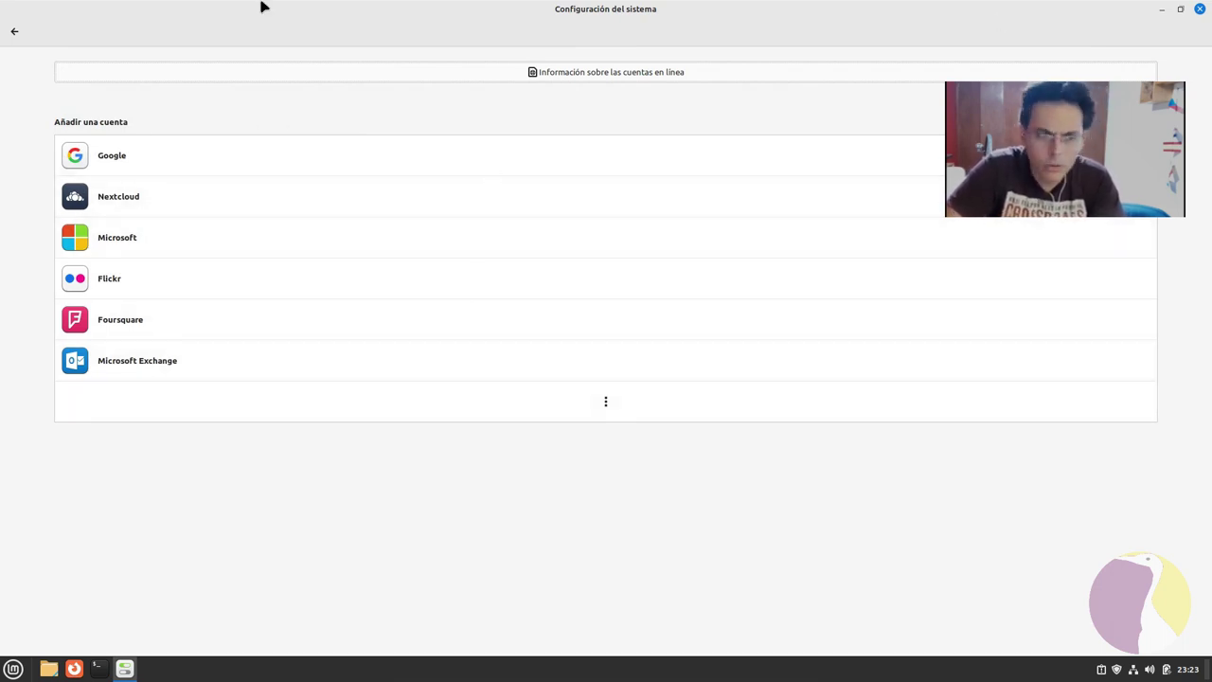
Close the system settings and shut down the Linux Mint system
click(12, 34)
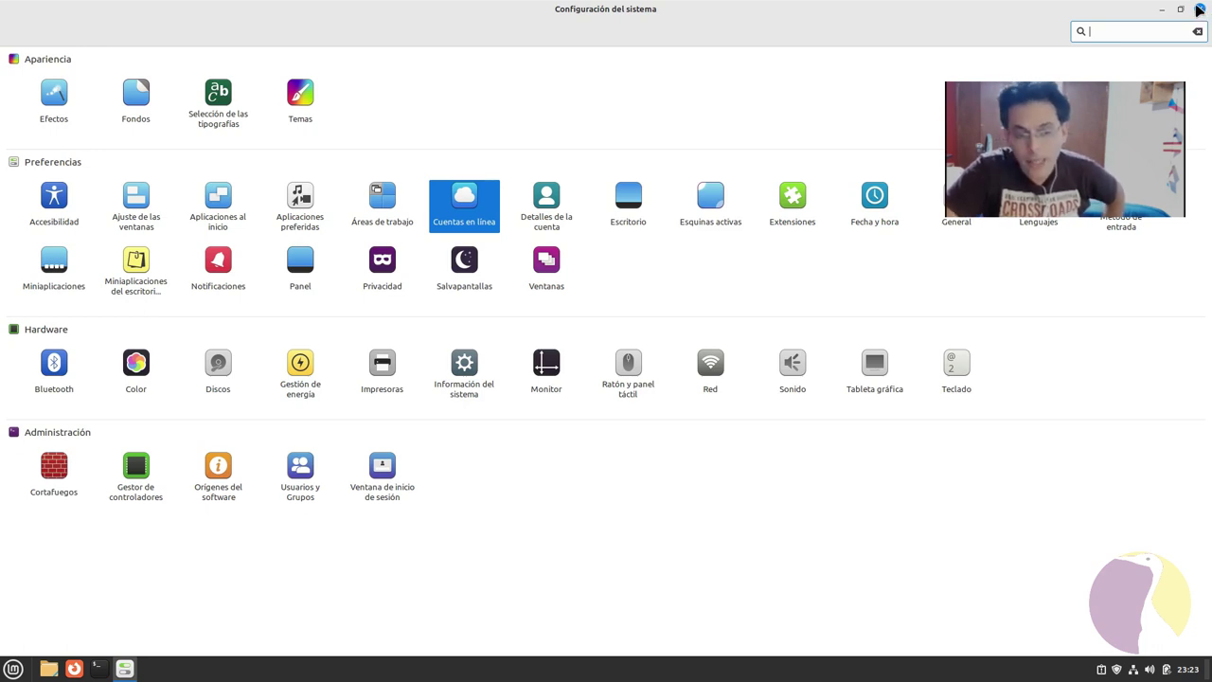
click(1198, 10)
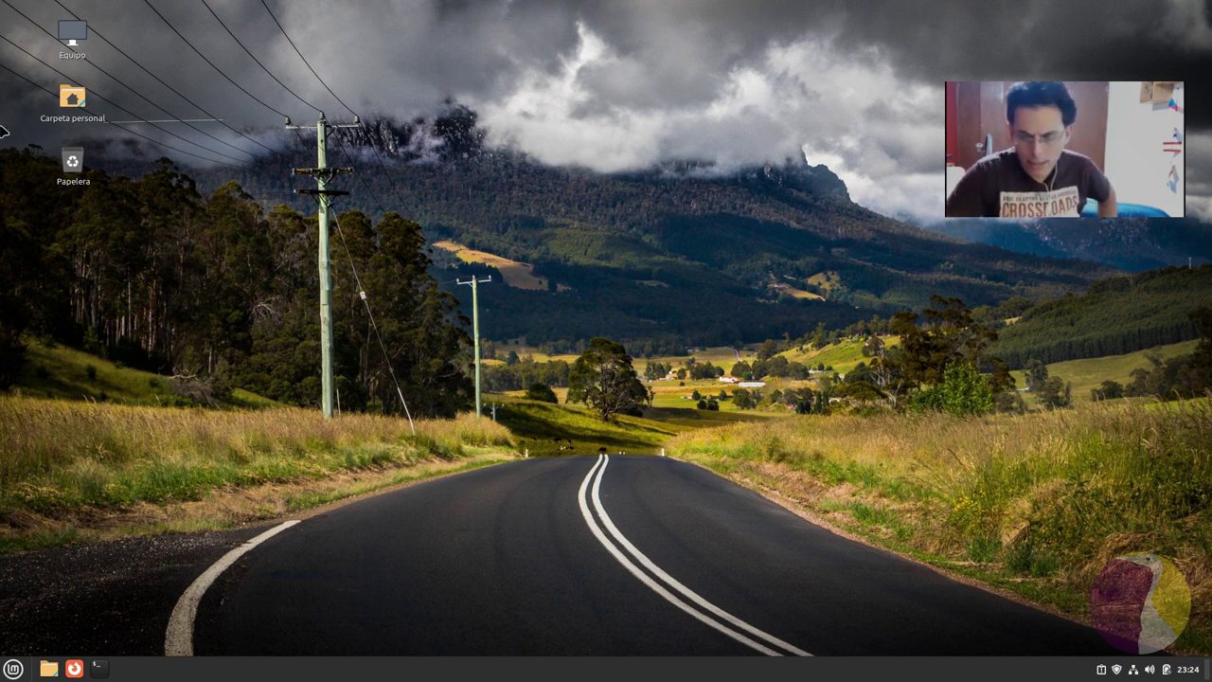
click(14, 668)
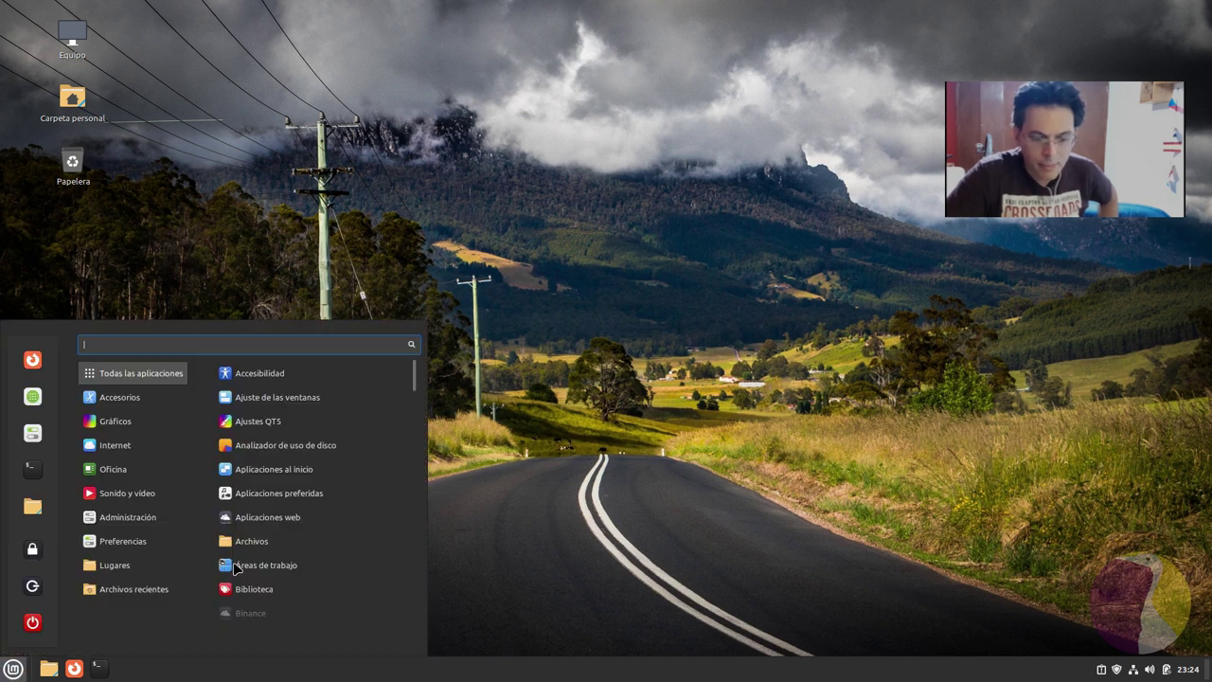
click(33, 626)
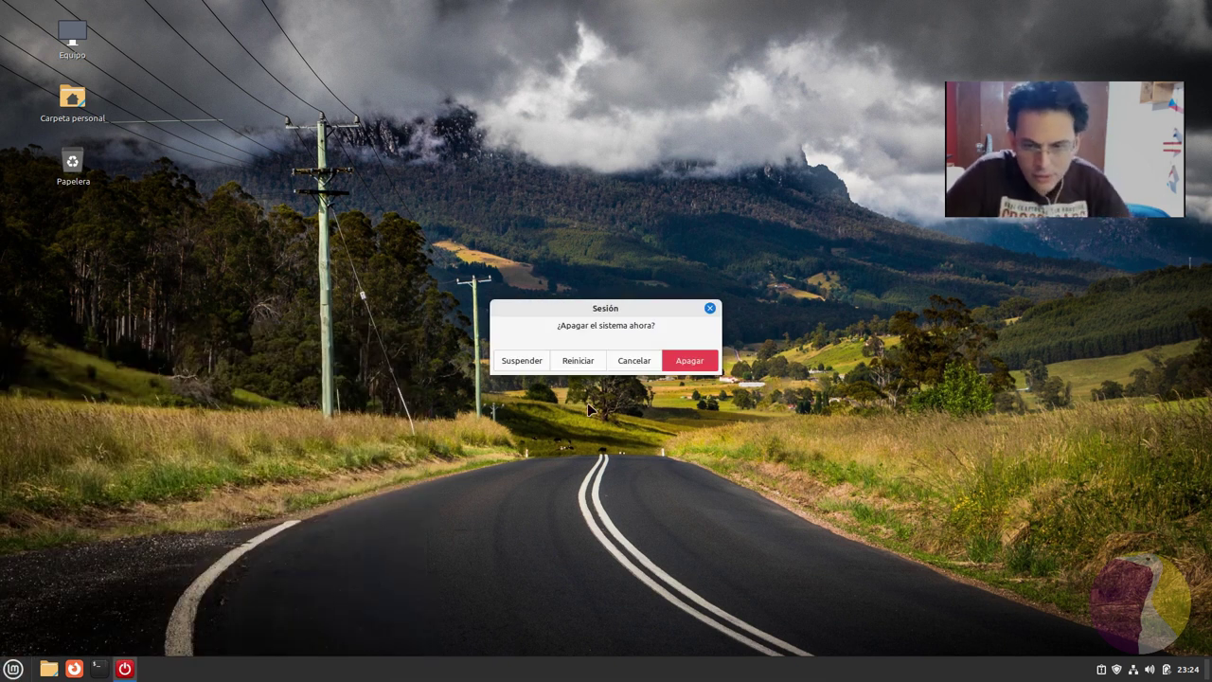
click(714, 364)
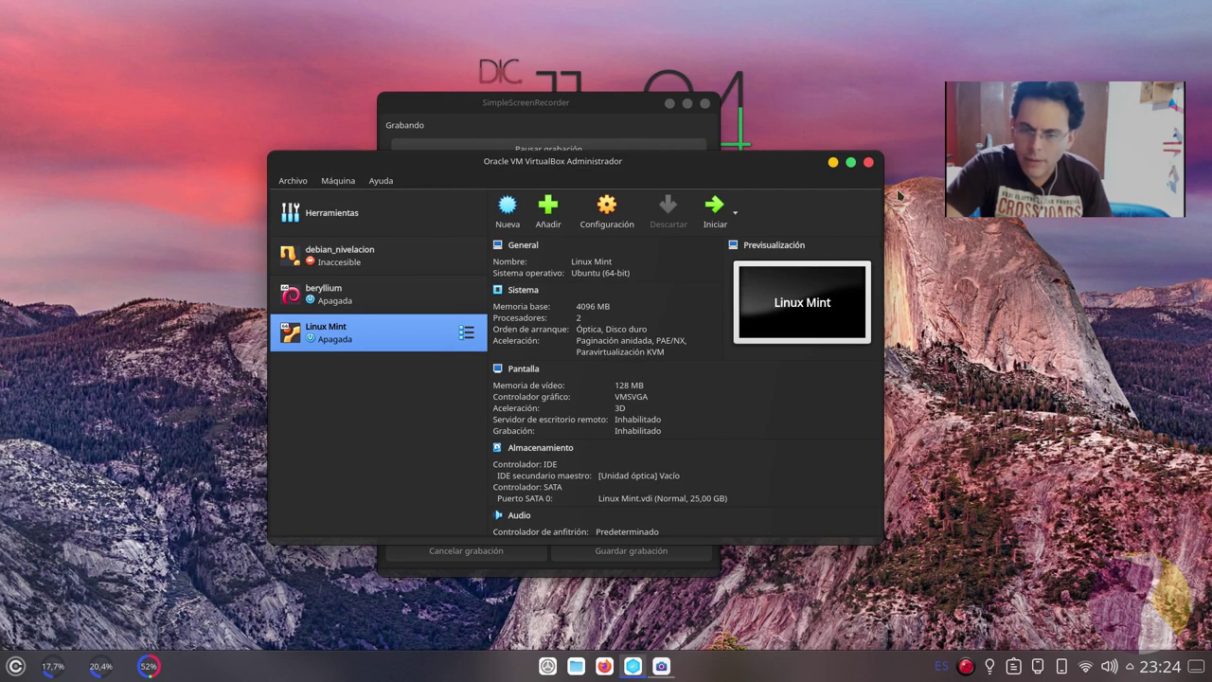
Close the VirtualBox manager on the host desktop and minimize the SimpleScreenRecorder window
click(868, 165)
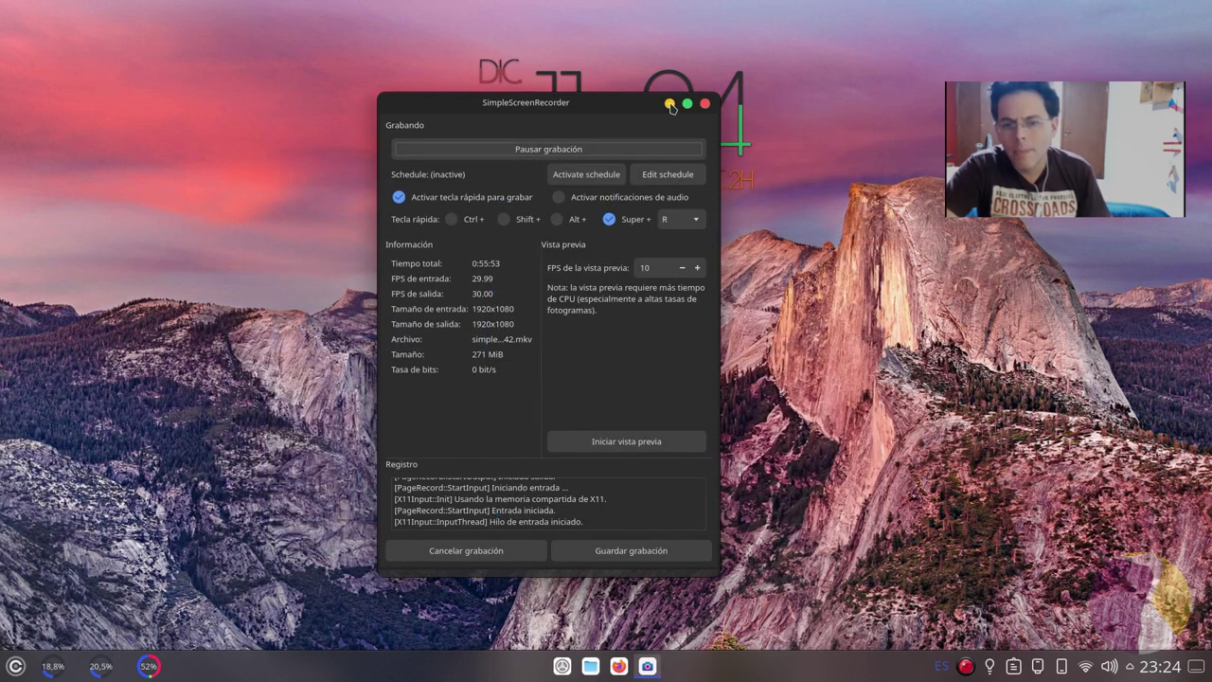
click(669, 102)
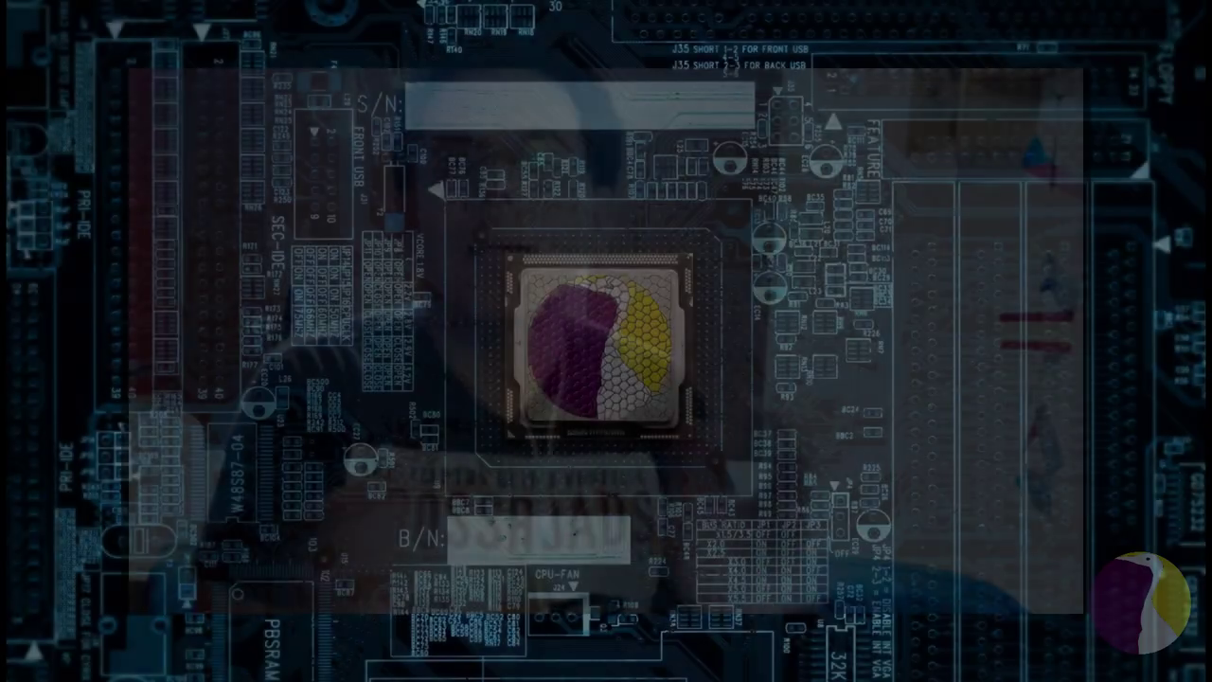